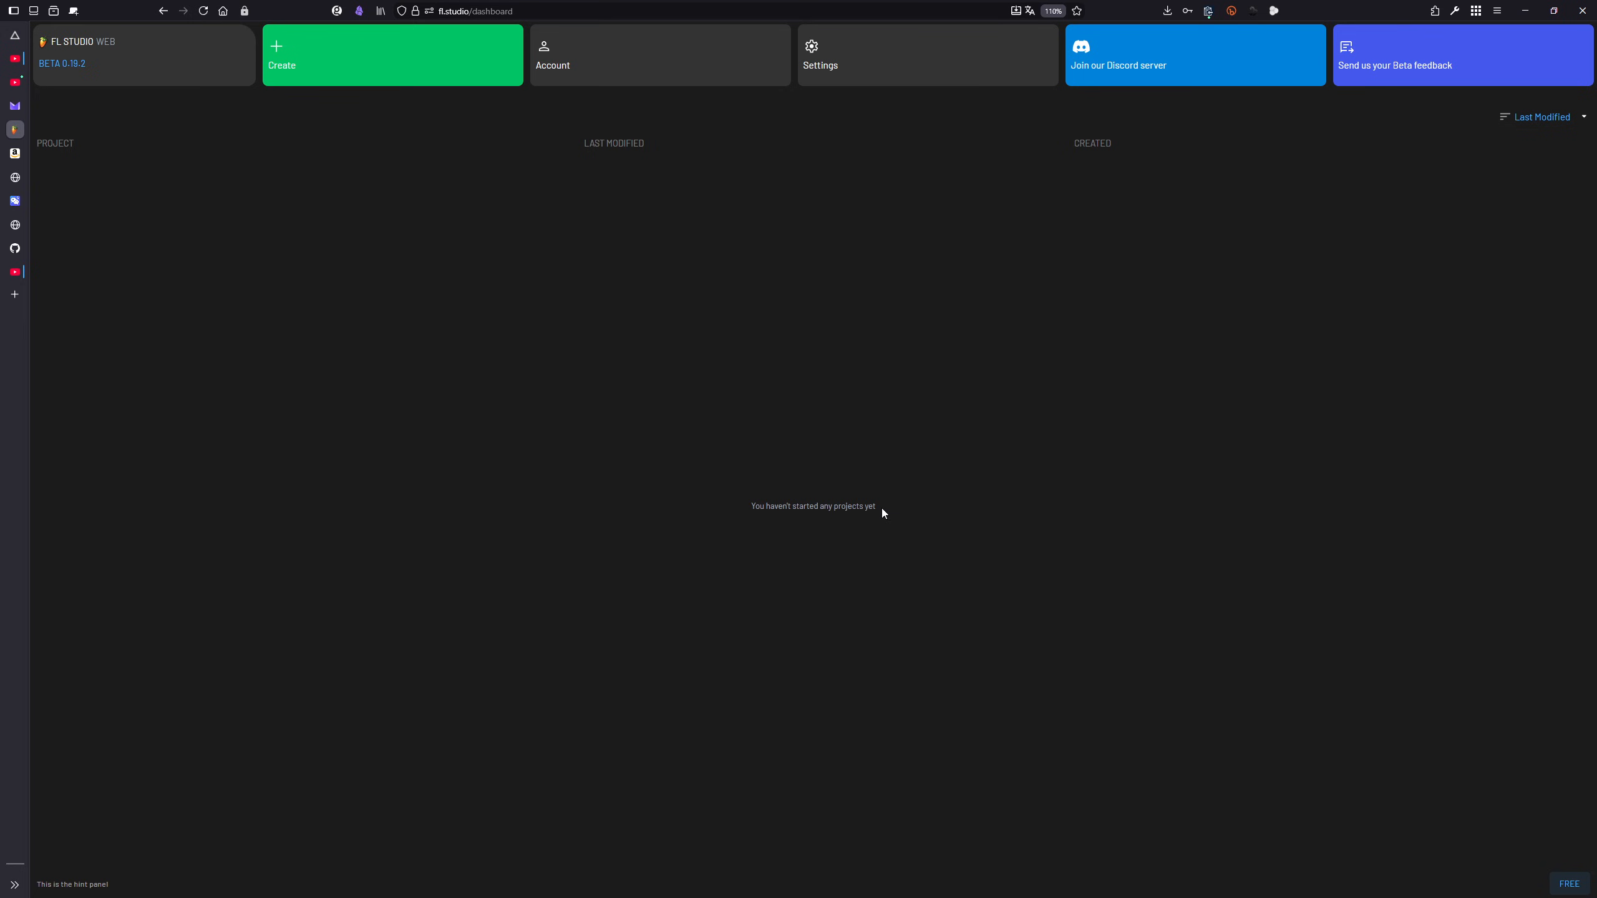
Step: Create a new project and filter the sound library to show loops
left_click(345, 56)
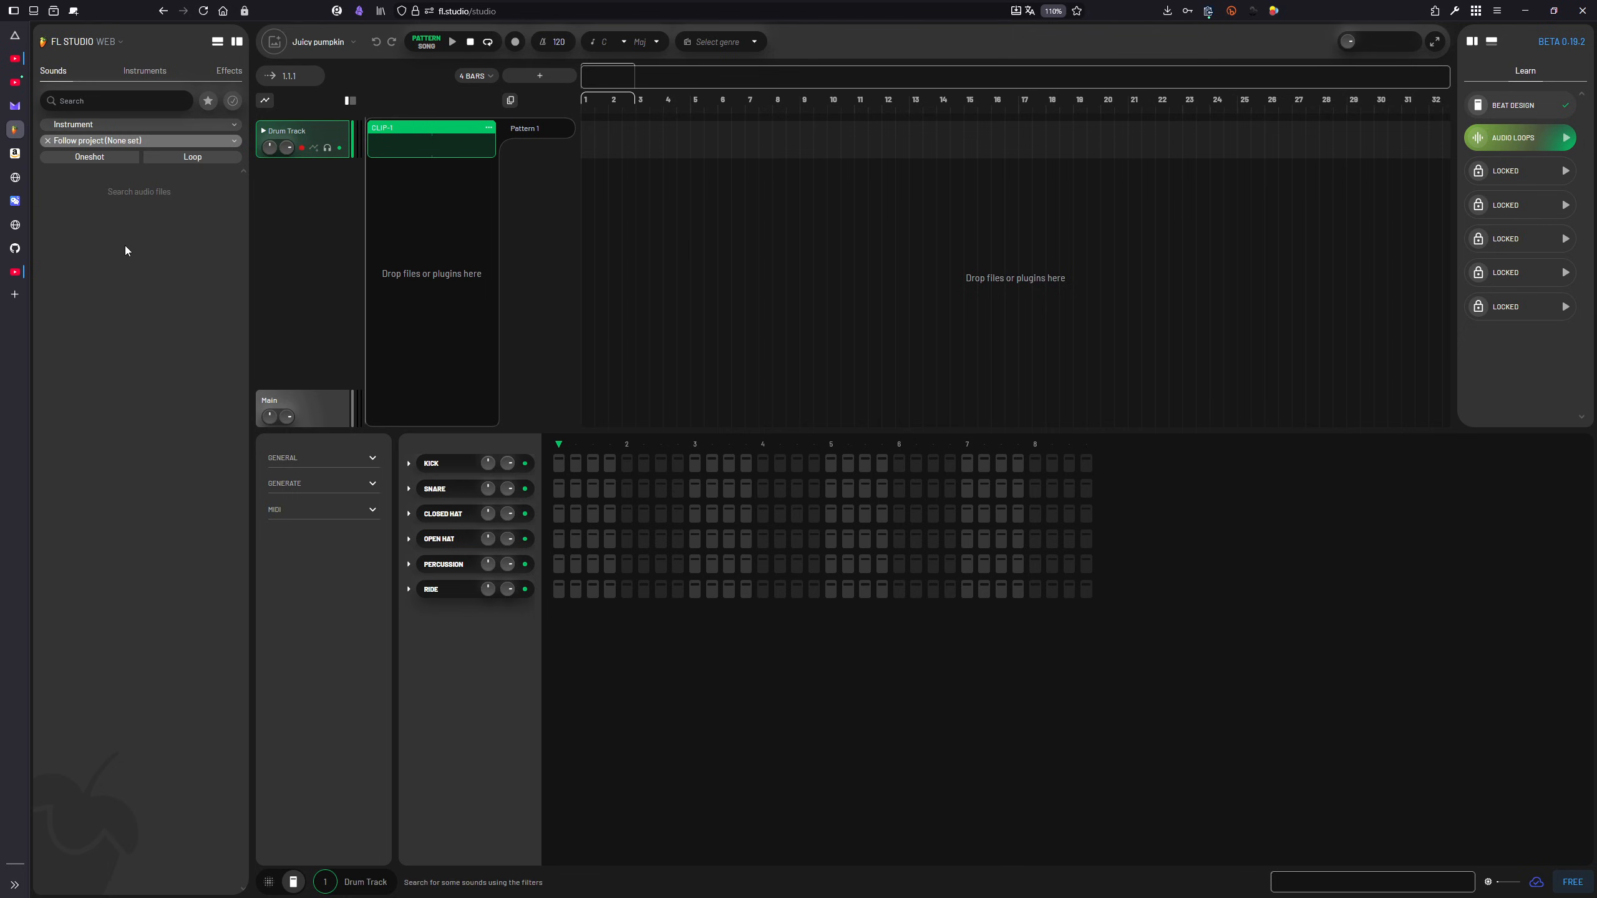
left_click(93, 158)
left_click(179, 158)
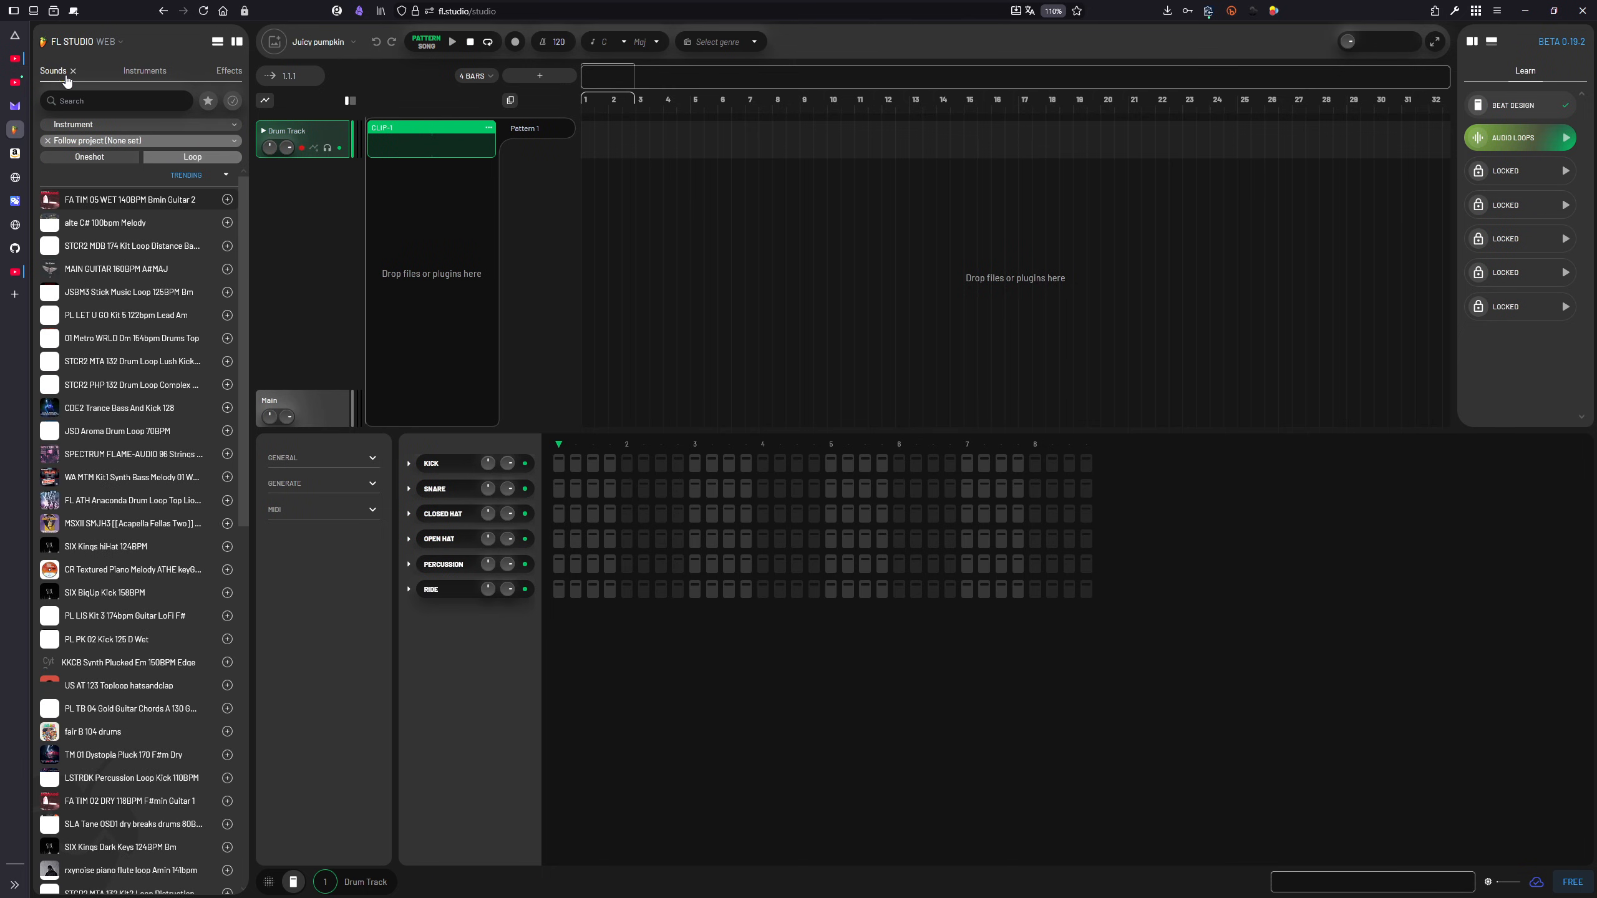
Step: Examine the available instruments, effects and sounds in the browser, and check how the browser collapses and expands
left_click(143, 73)
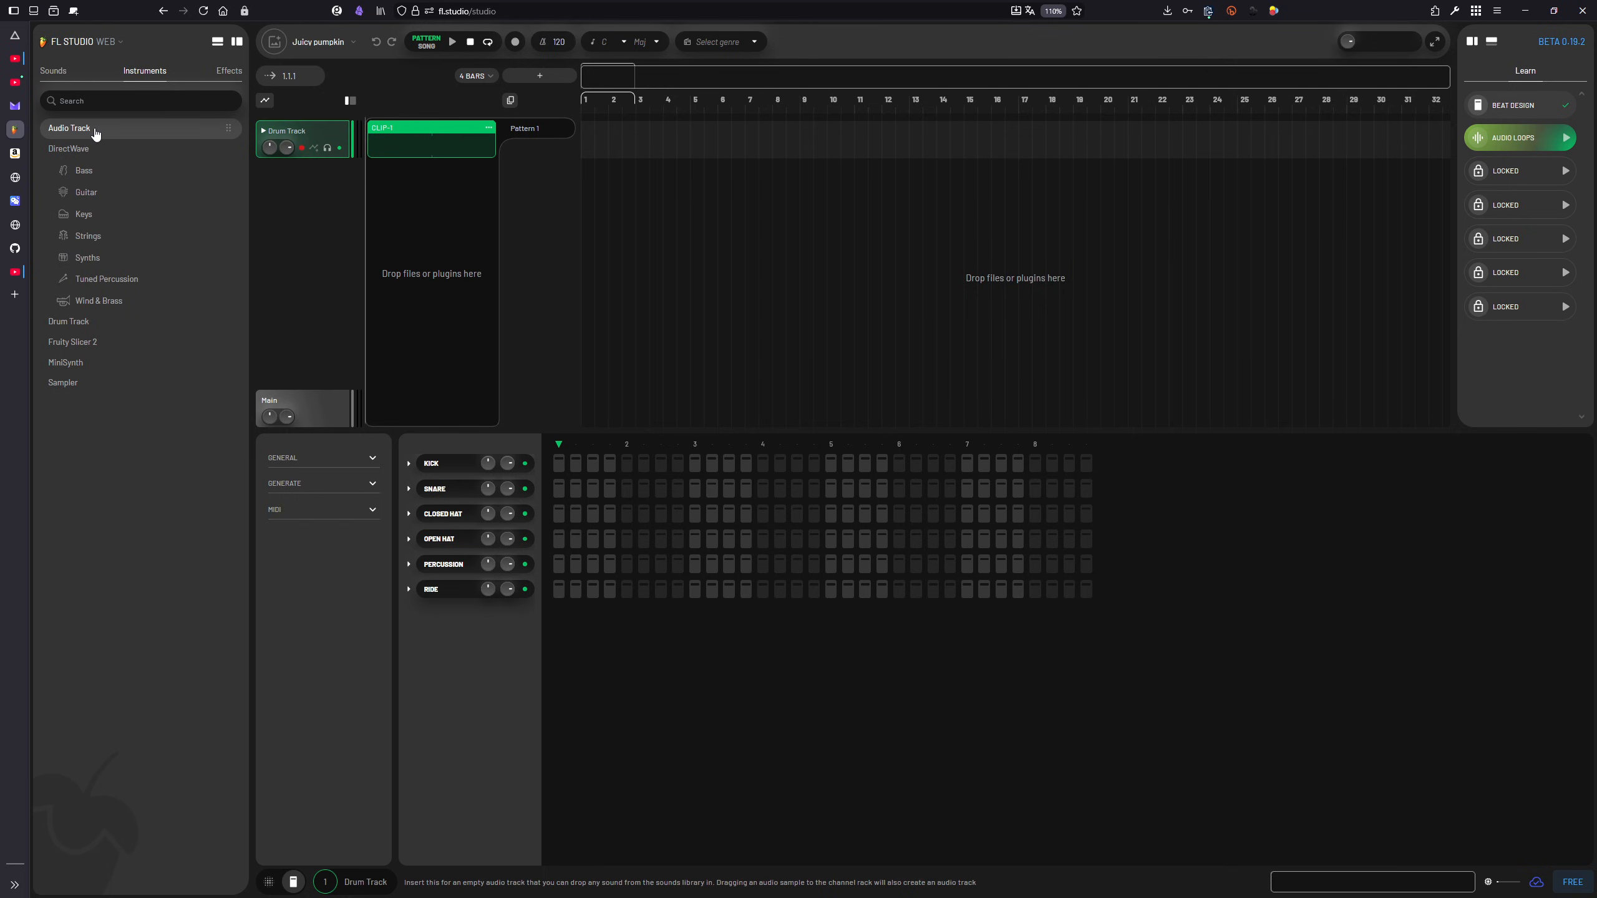
left_click(229, 70)
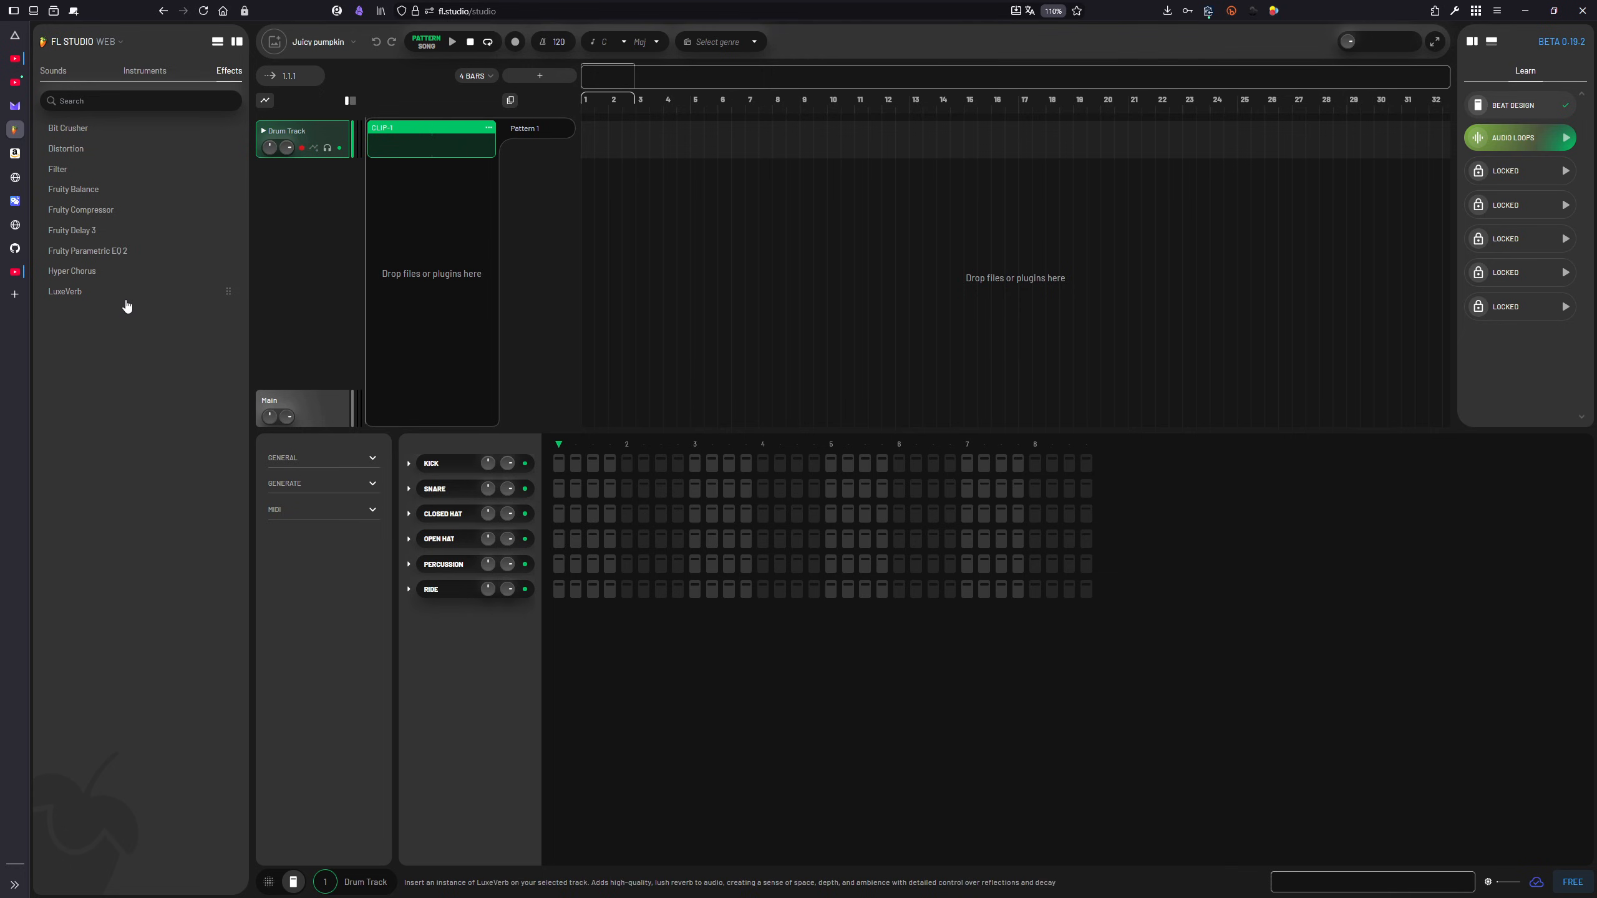
left_click(145, 71)
left_click(55, 73)
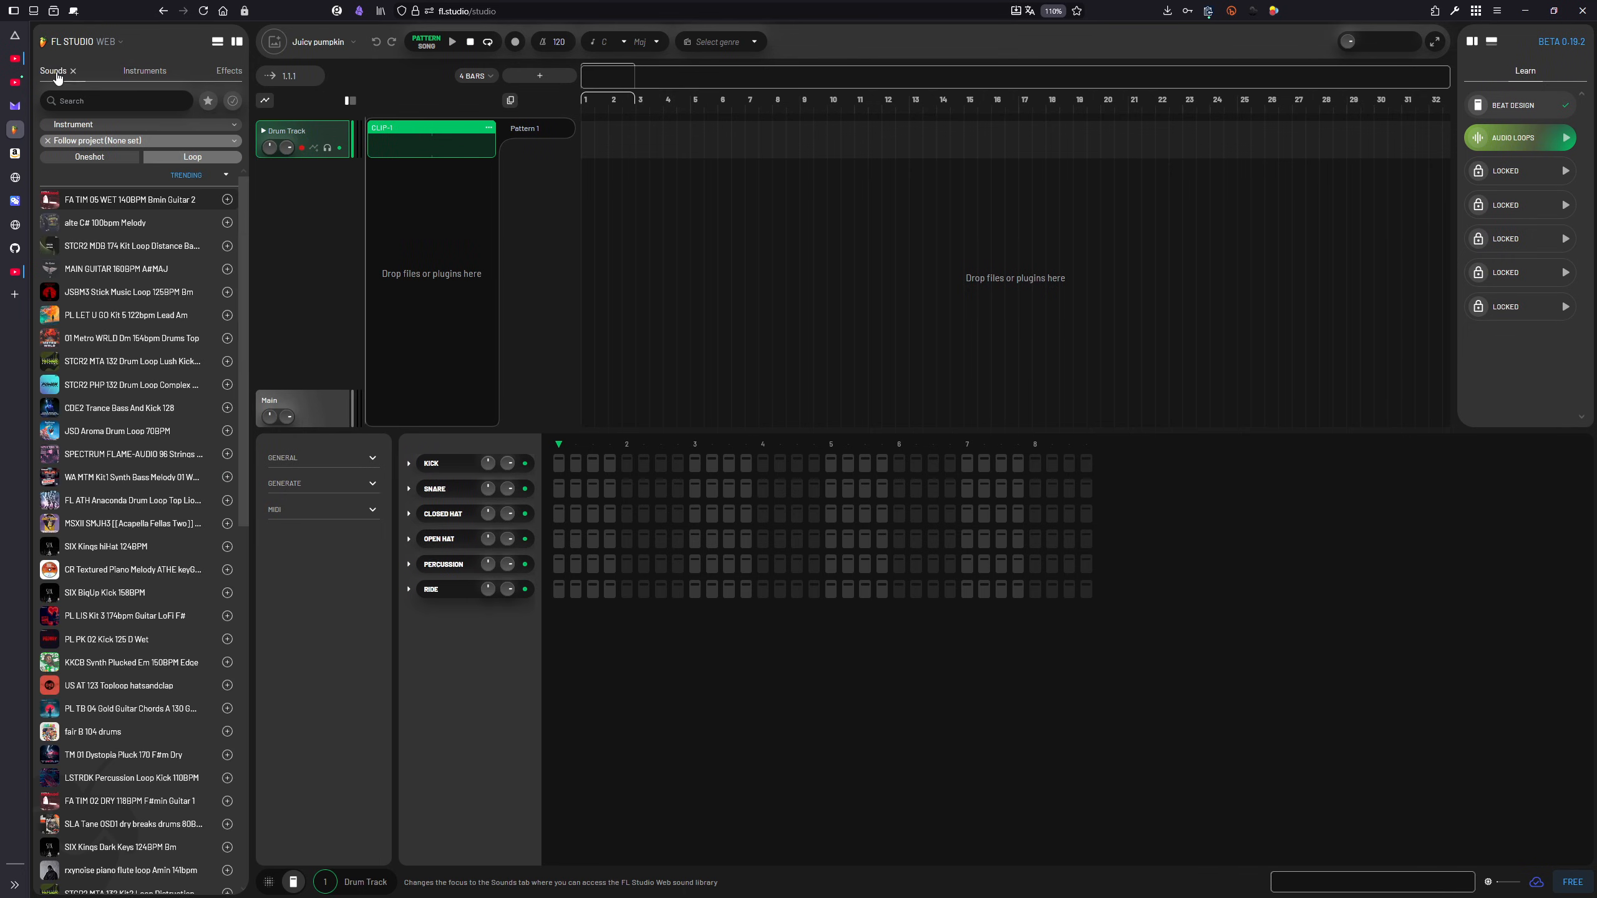
left_click(144, 70)
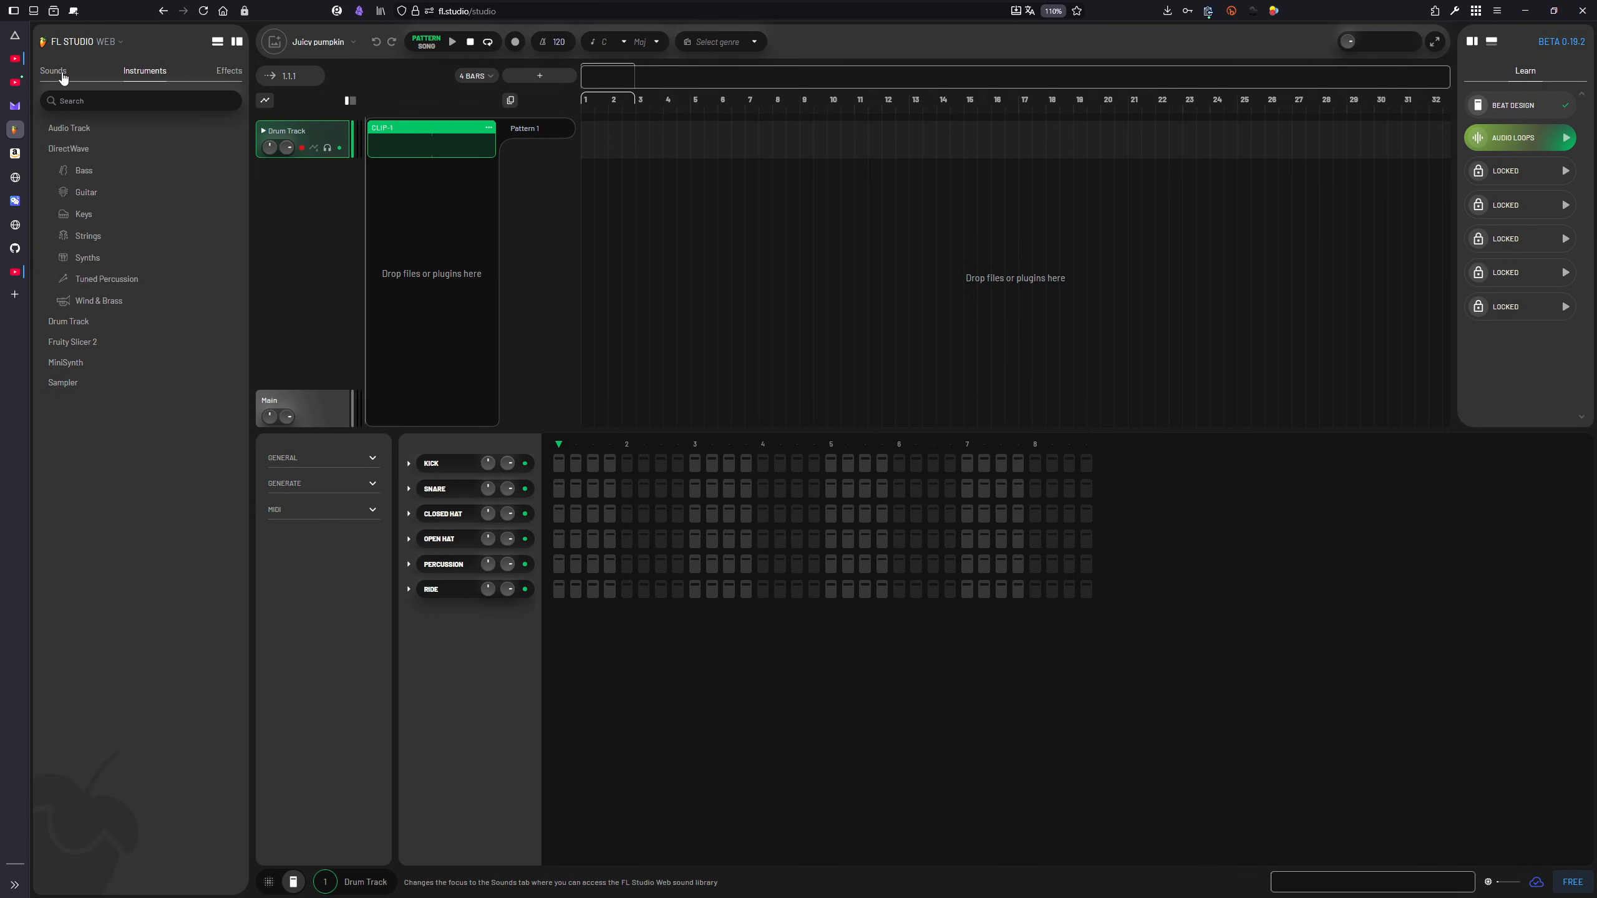
left_click(55, 71)
left_click(145, 71)
left_click(220, 71)
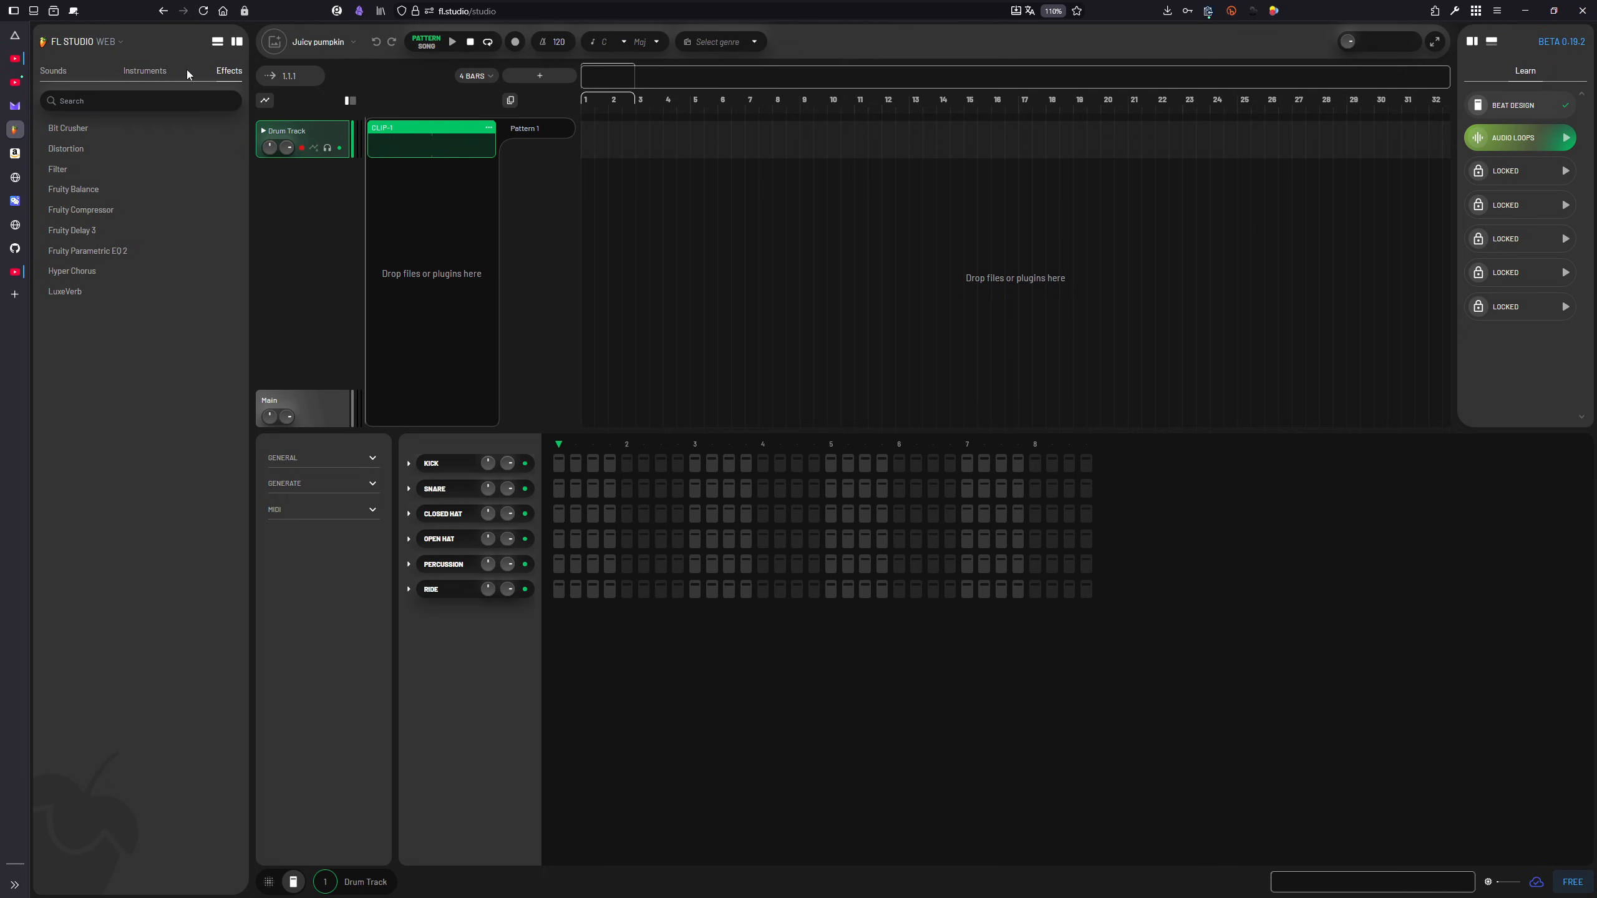
left_click(156, 71)
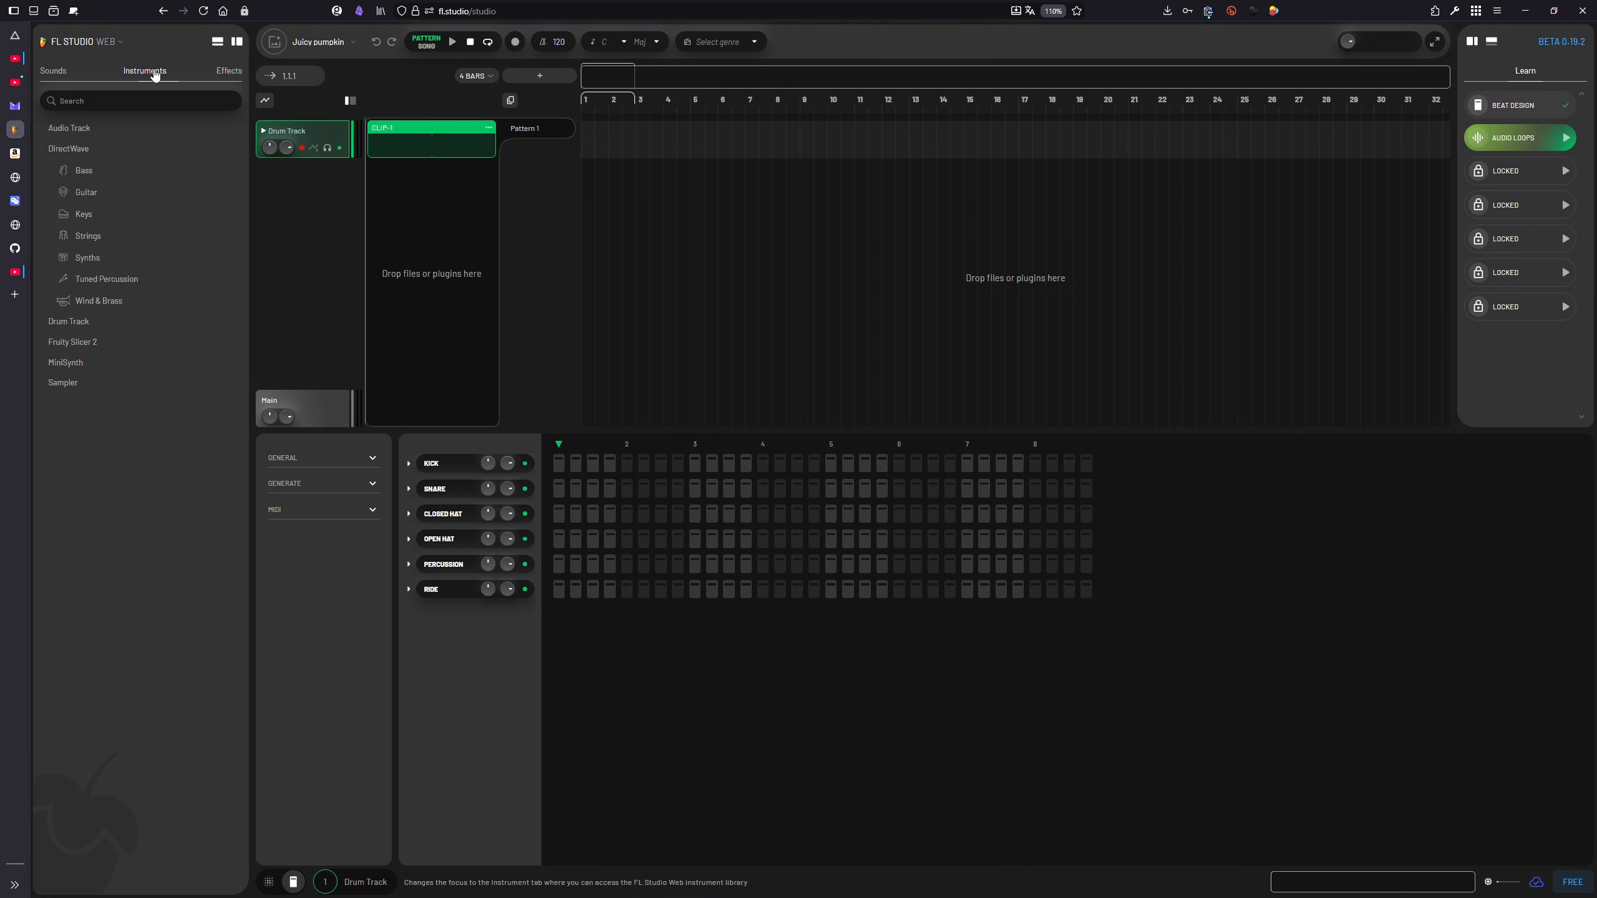
left_click(72, 77)
left_click(238, 42)
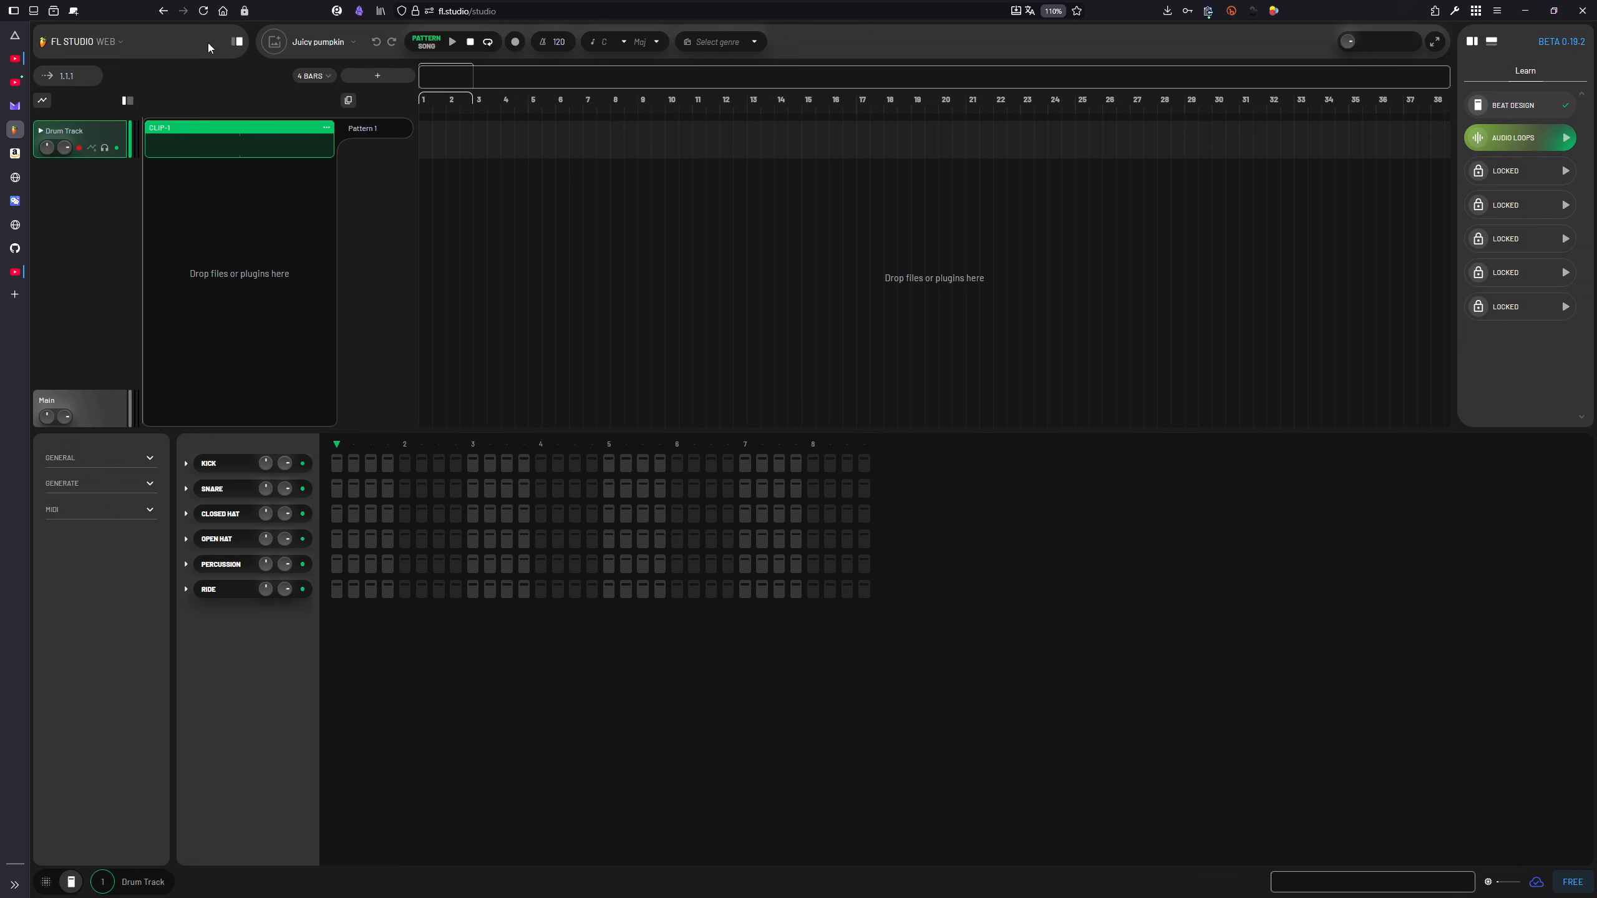
left_click(237, 42)
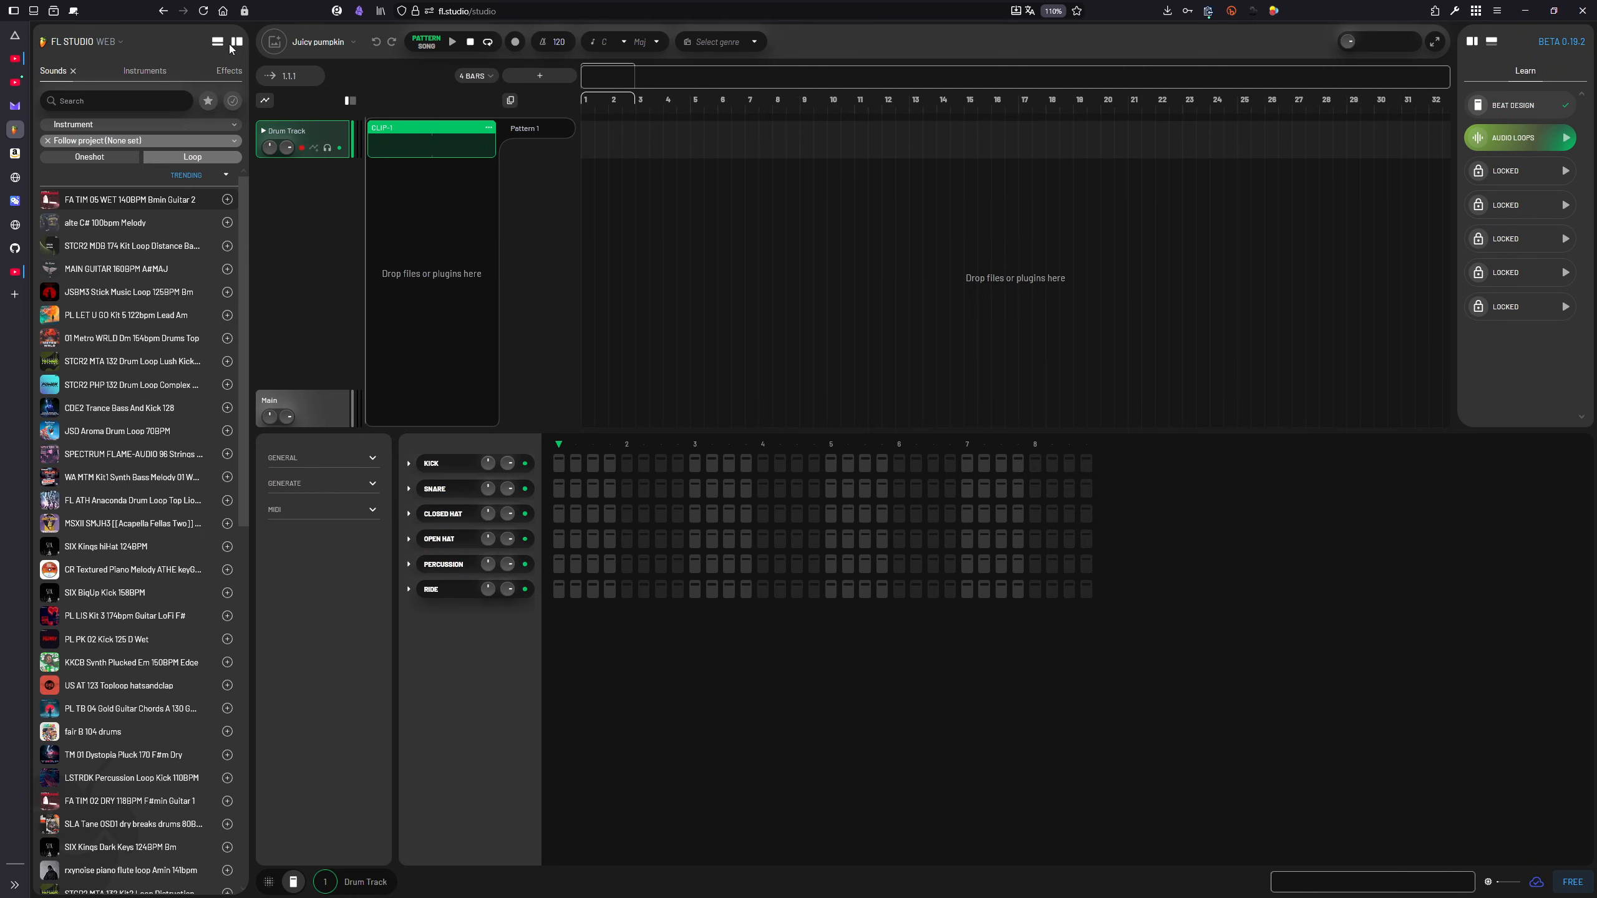
Step: Replace the project's name with a randomly generated one in the project details
left_click(322, 46)
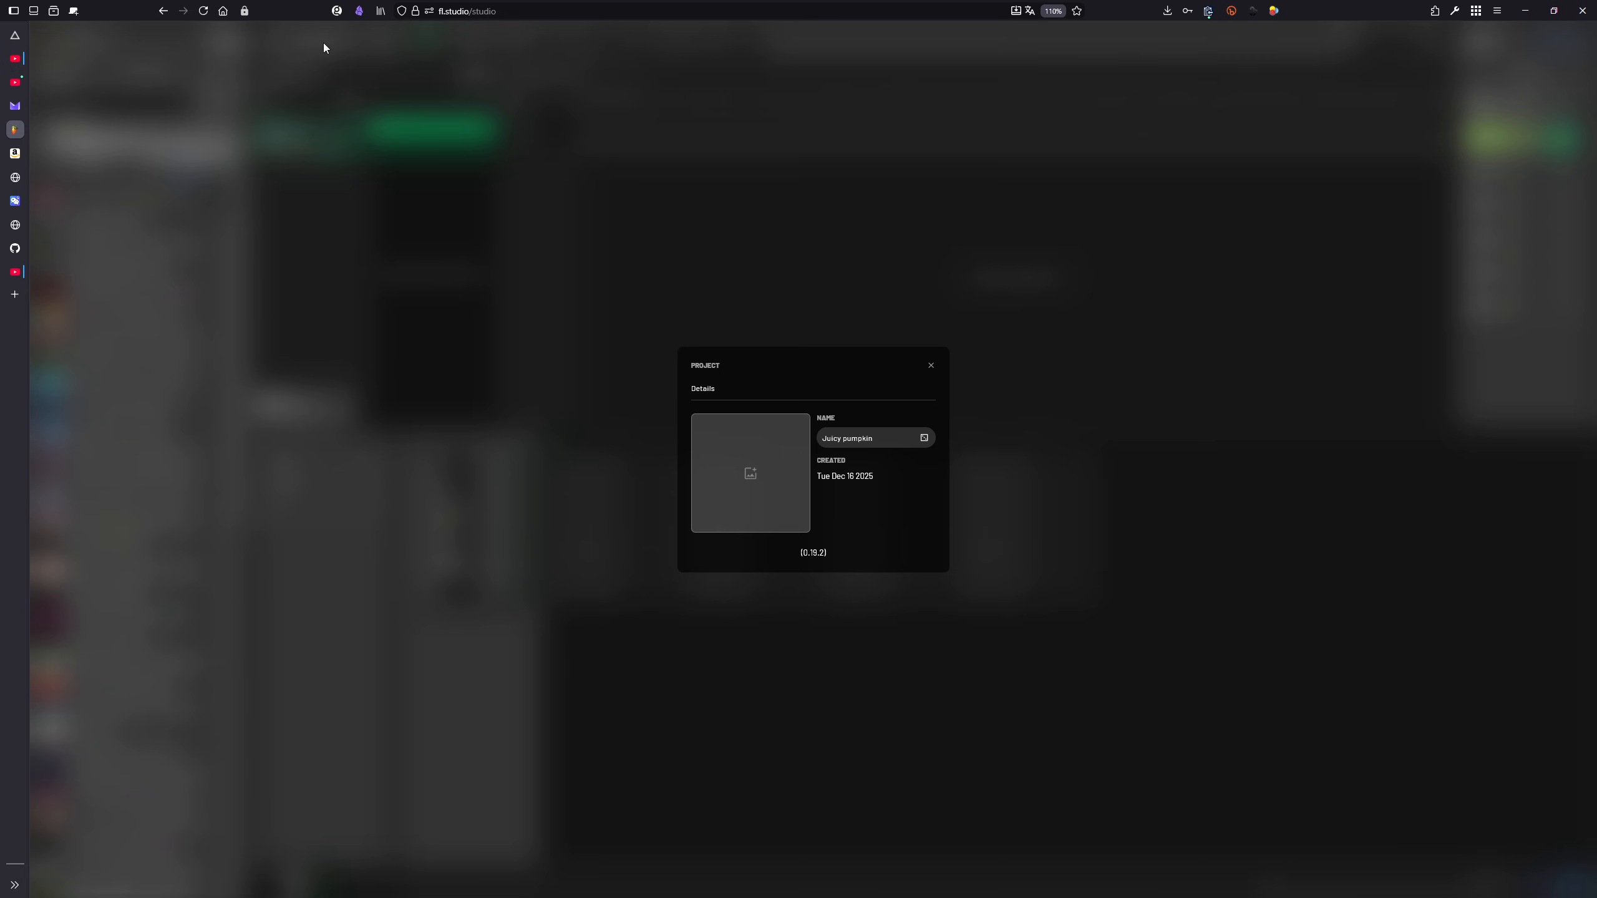
triple_click(871, 437)
left_click(924, 438)
left_click(931, 366)
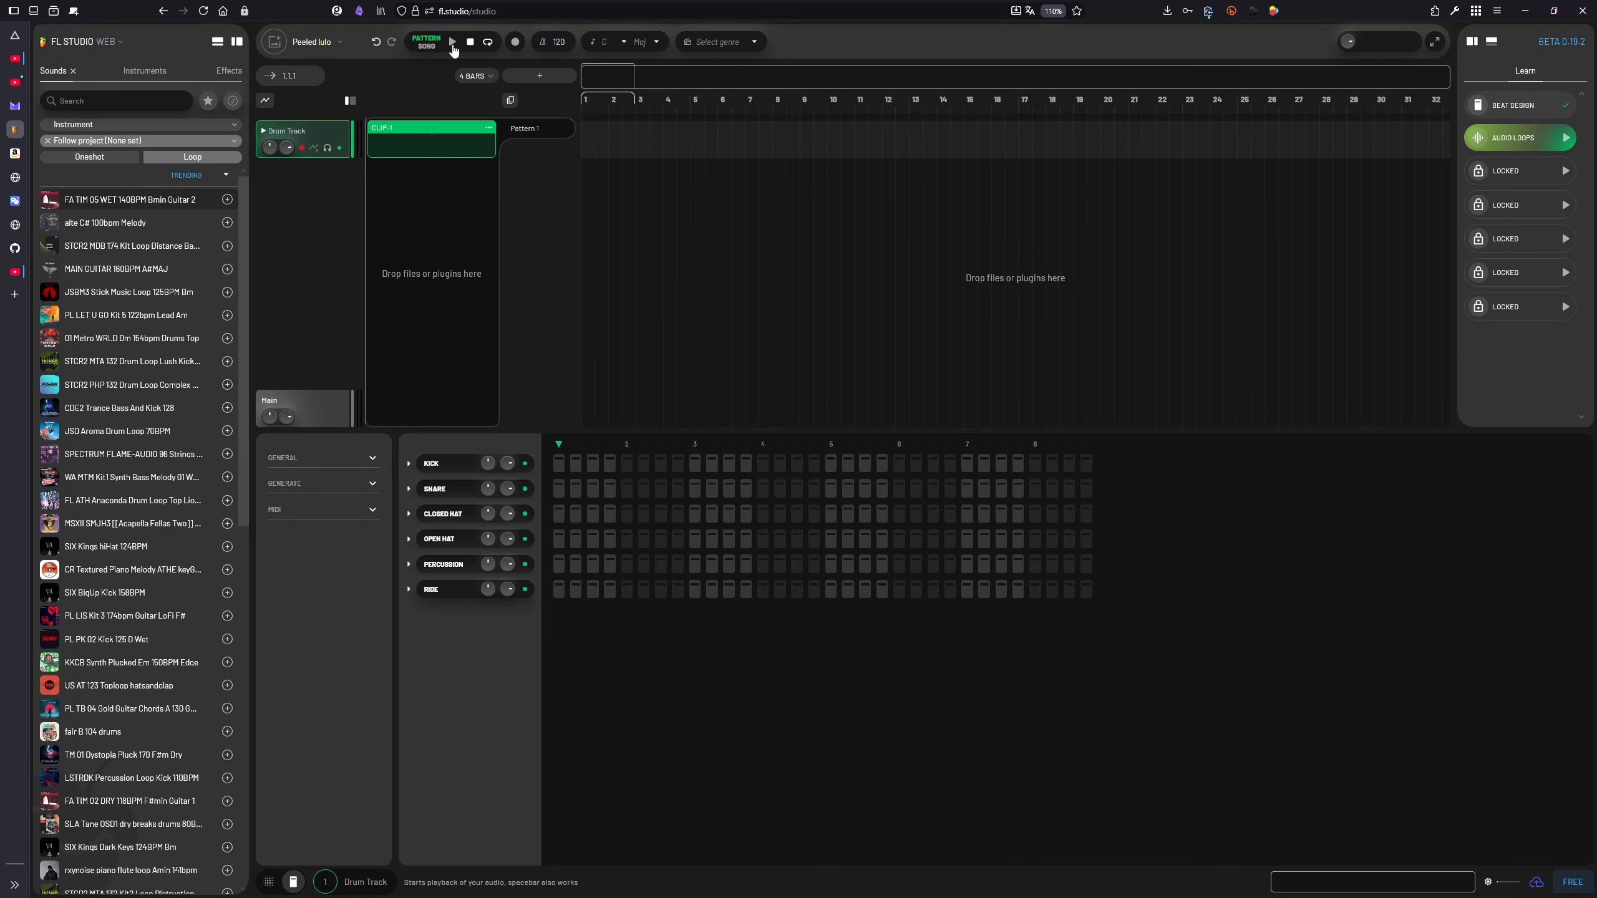
Step: Set the project tempo to 173 BPM and its musical key to D# minor
left_click(559, 44)
left_click(654, 42)
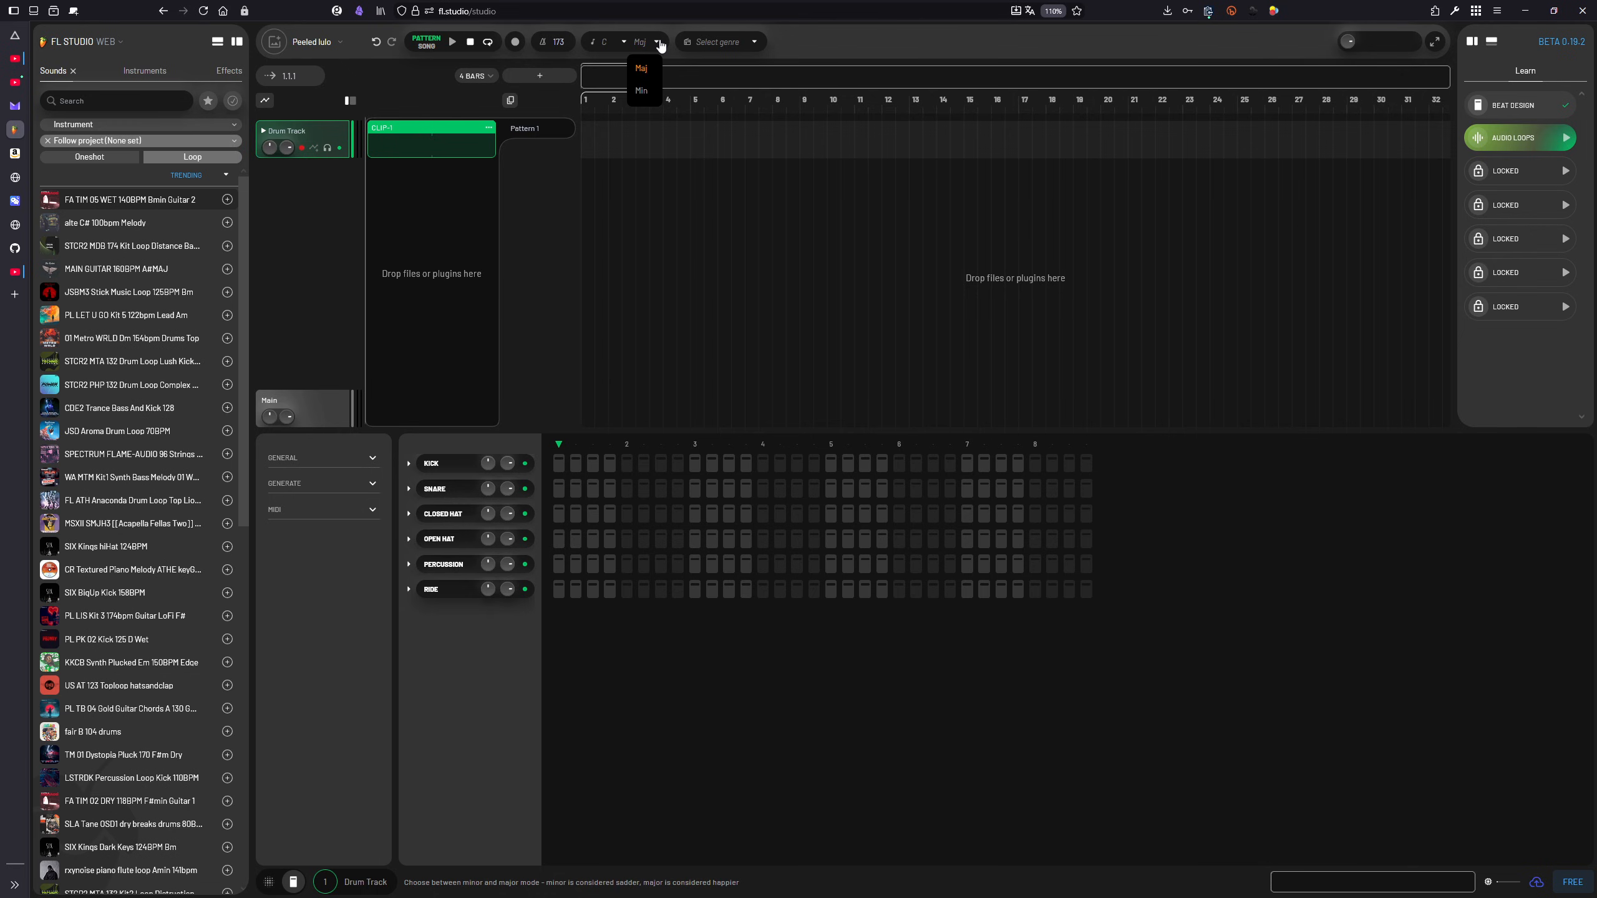
left_click(643, 91)
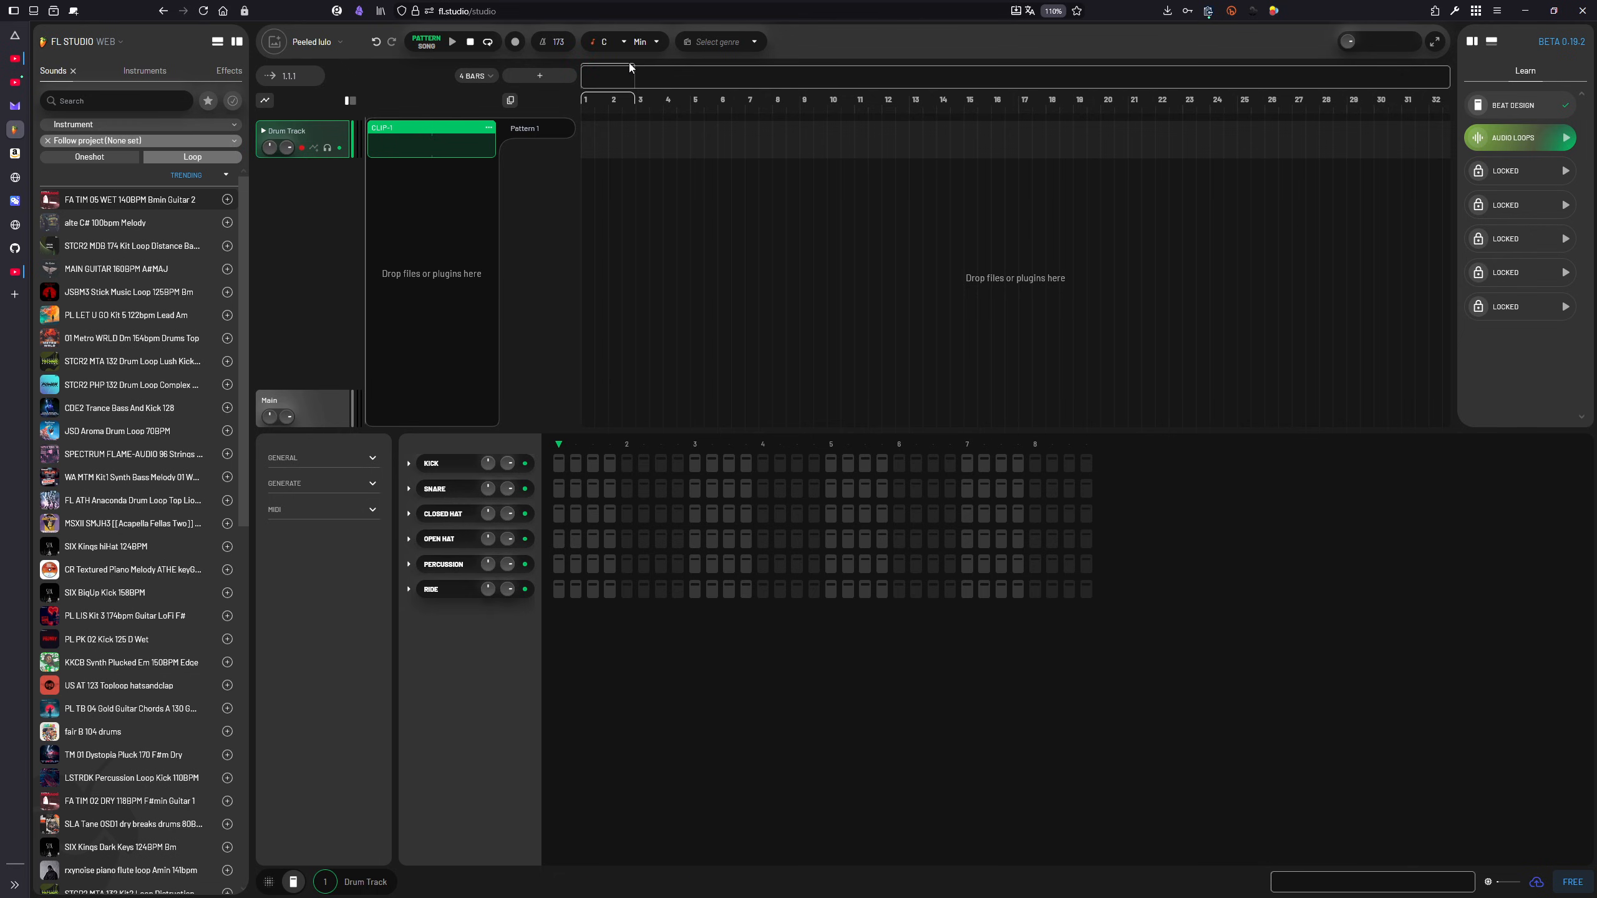
left_click(623, 44)
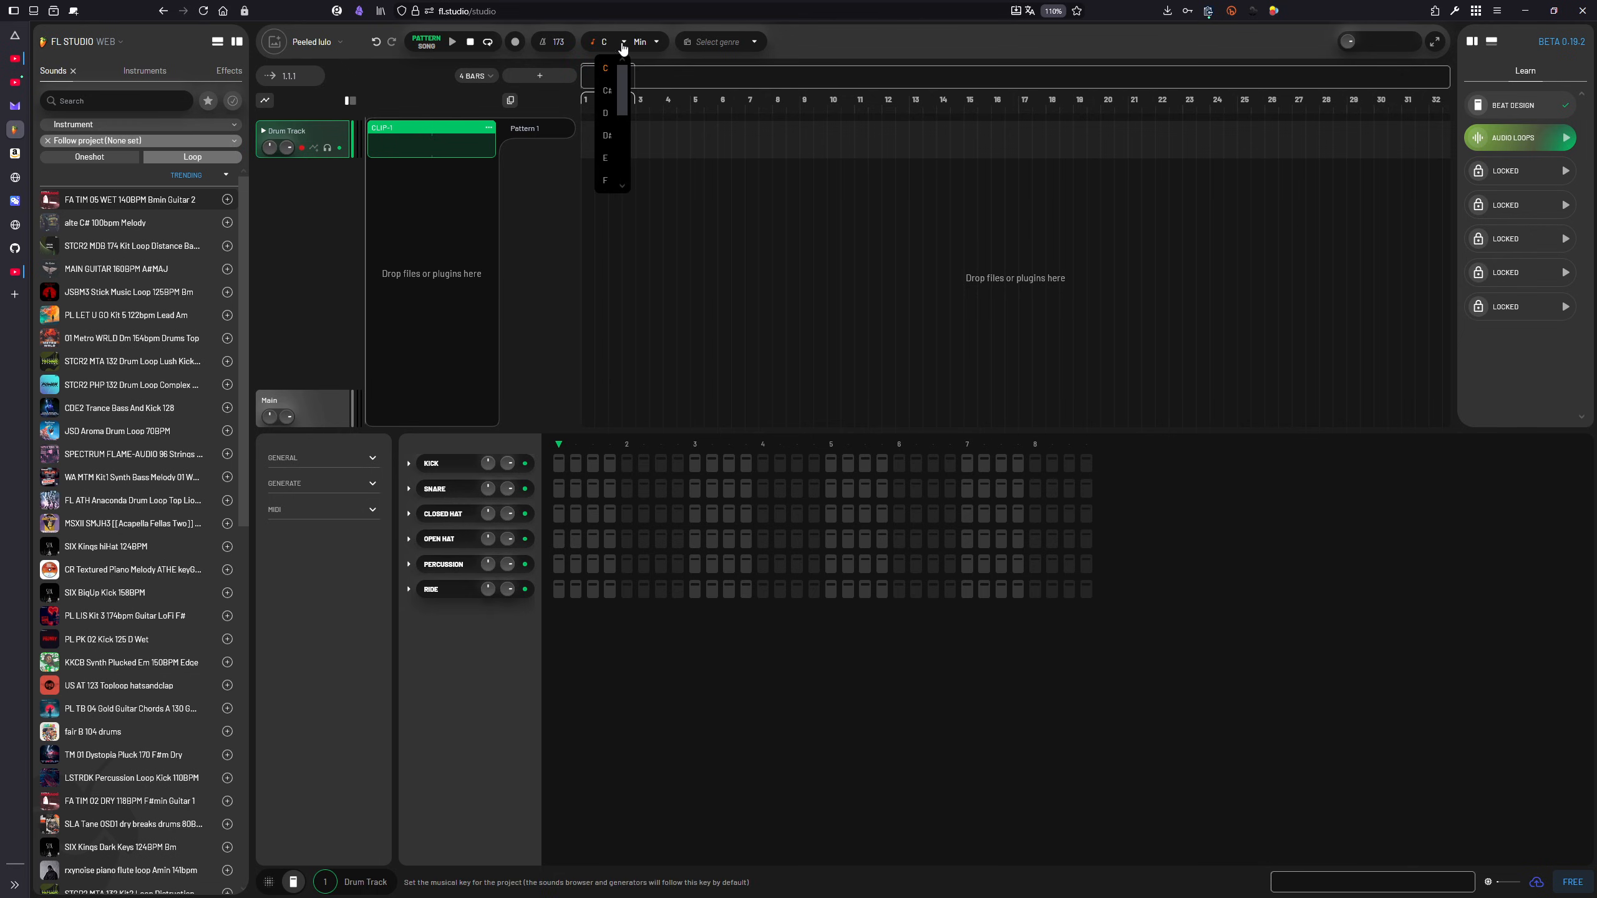
left_click(613, 139)
Step: Set the project genre to D&B
left_click(723, 43)
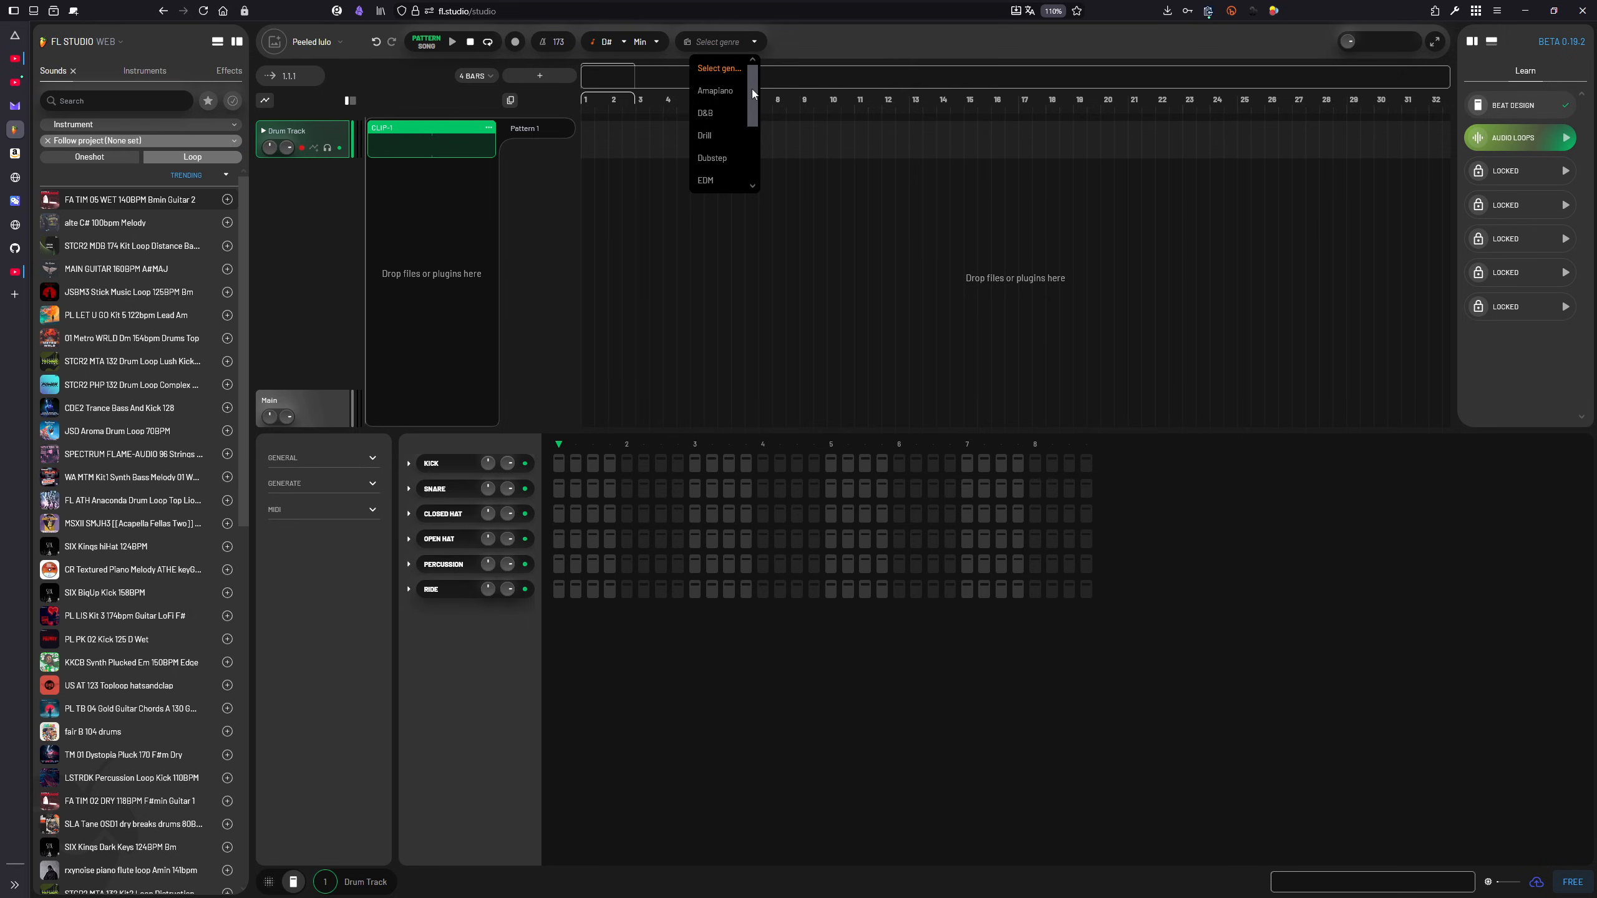
mouse_move(751, 88)
left_mouse_down()
mouse_move(750, 144)
mouse_move(753, 81)
left_mouse_up()
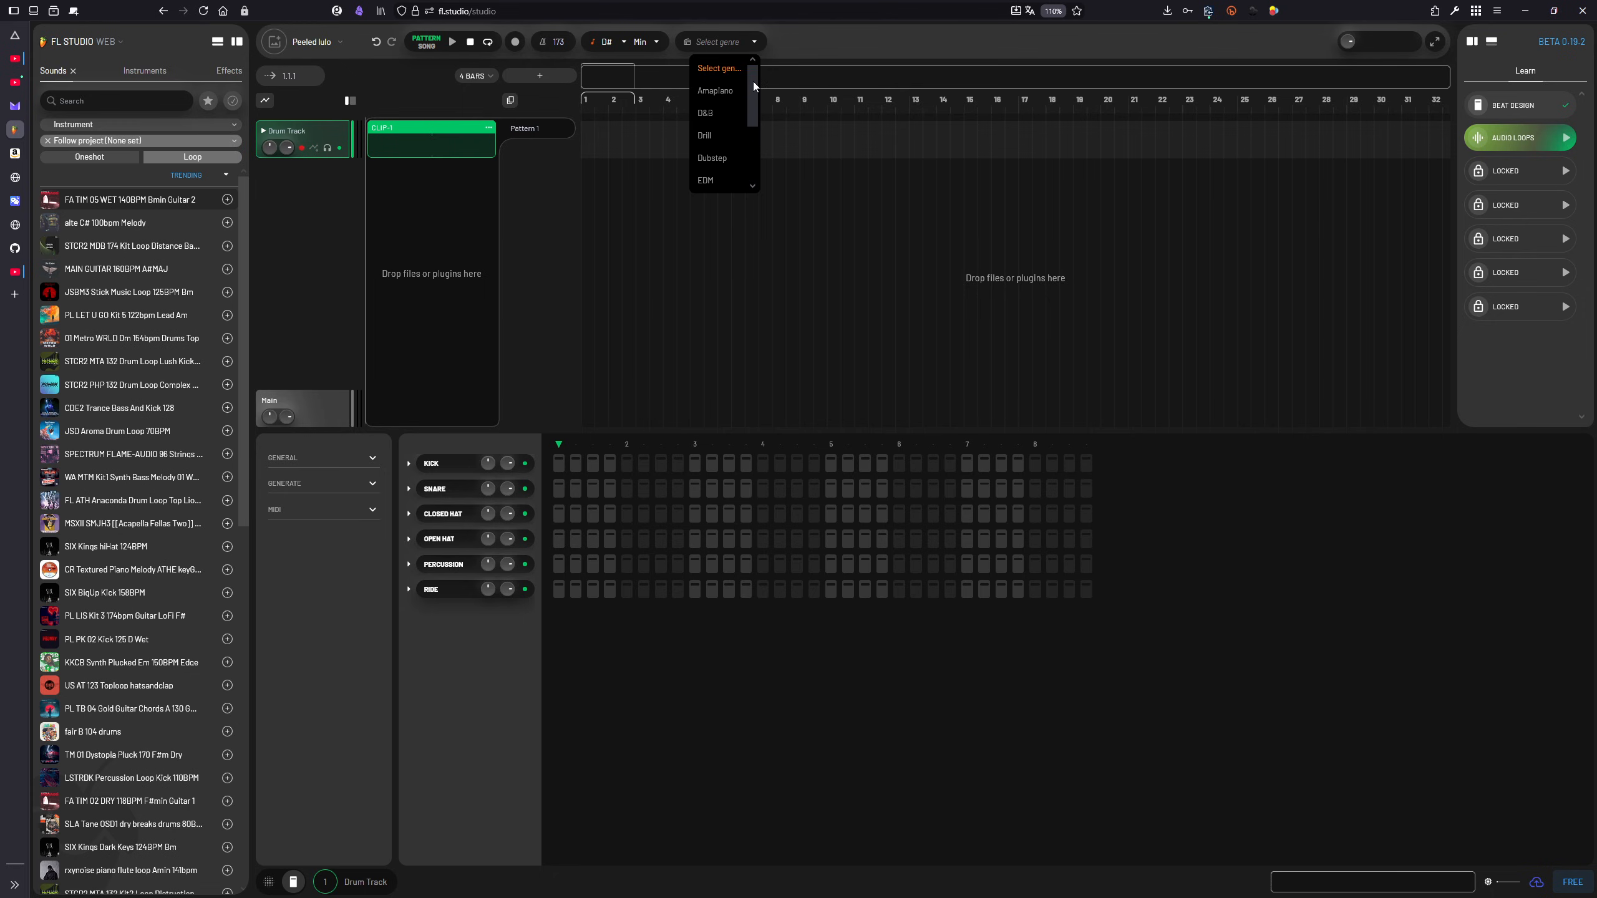
left_click(713, 113)
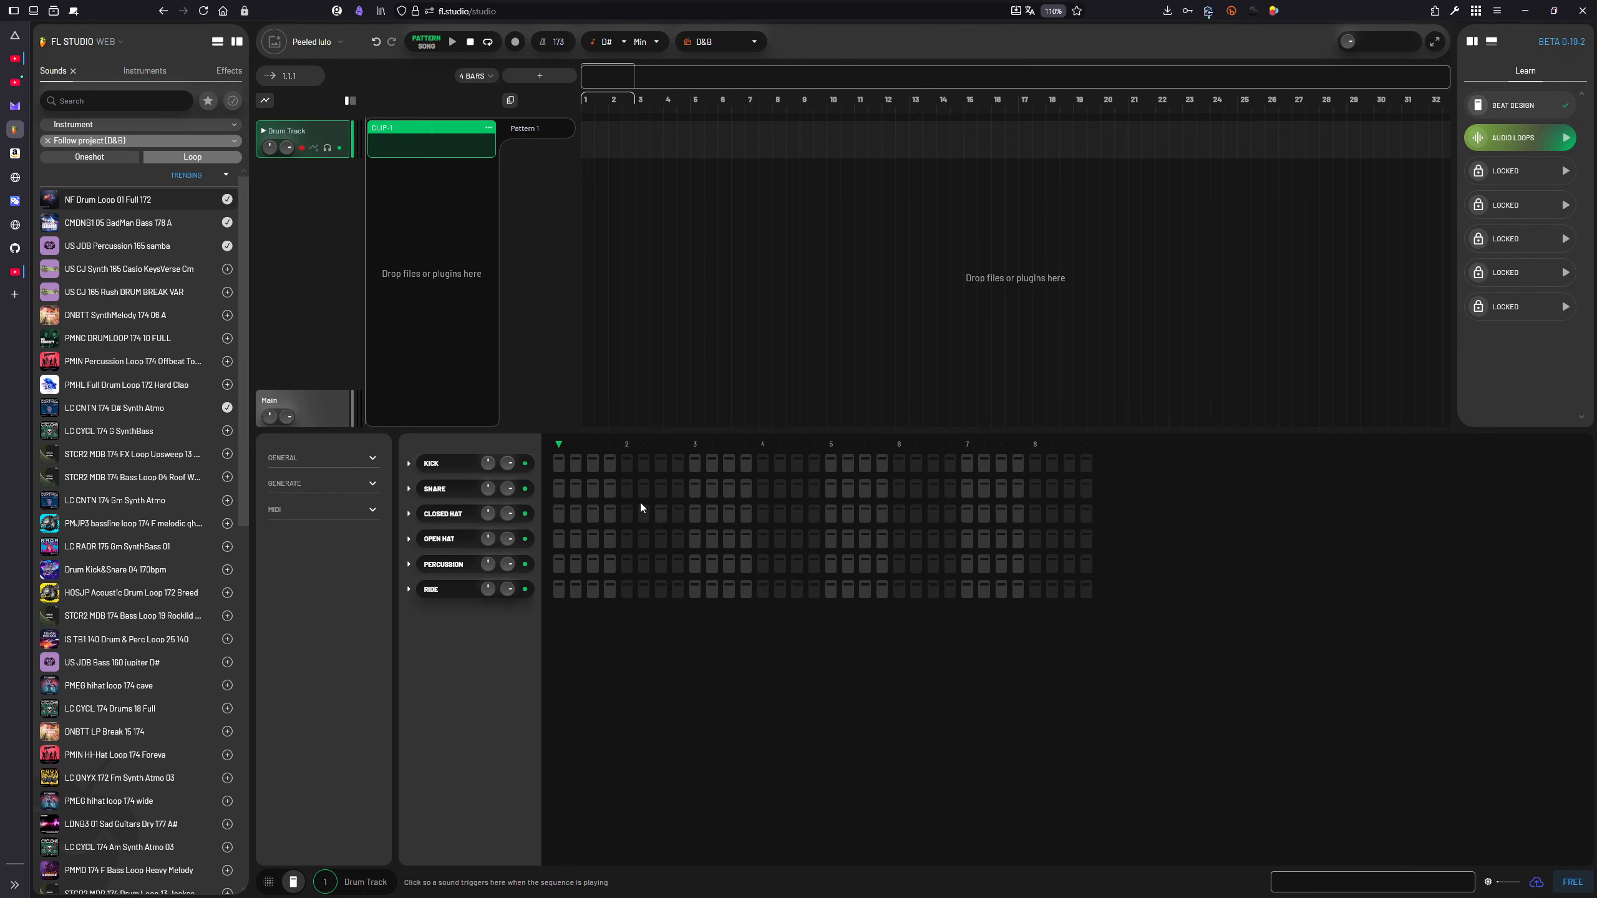
Step: Generate a drum sequence for the Drum Track, keeping D&B as the generator's genre
left_click(352, 488)
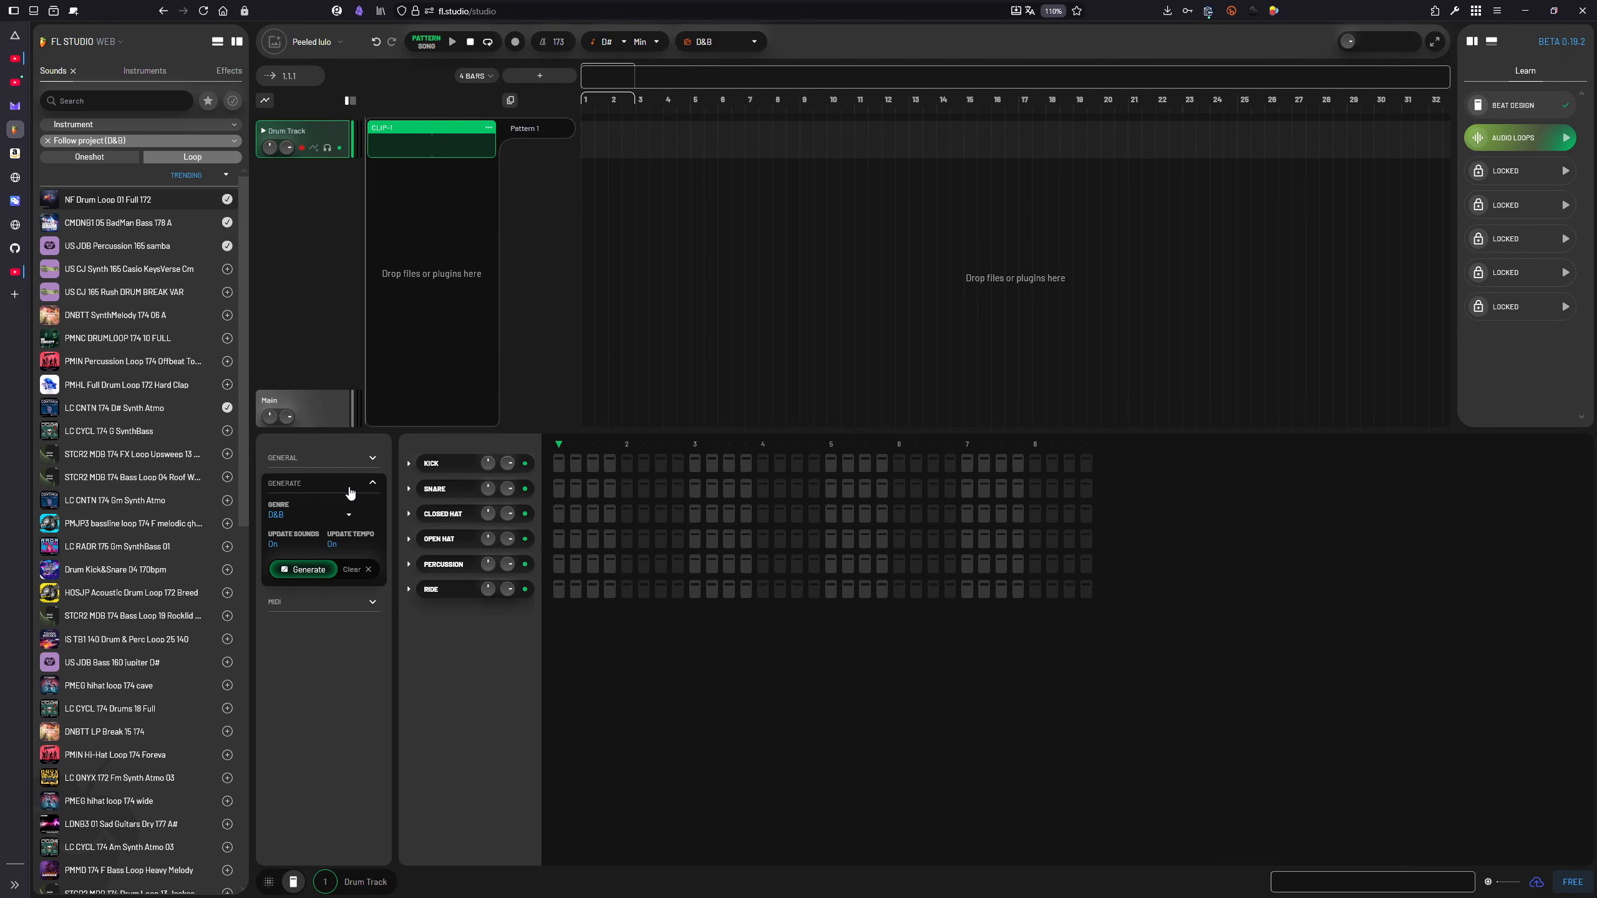
left_click(295, 521)
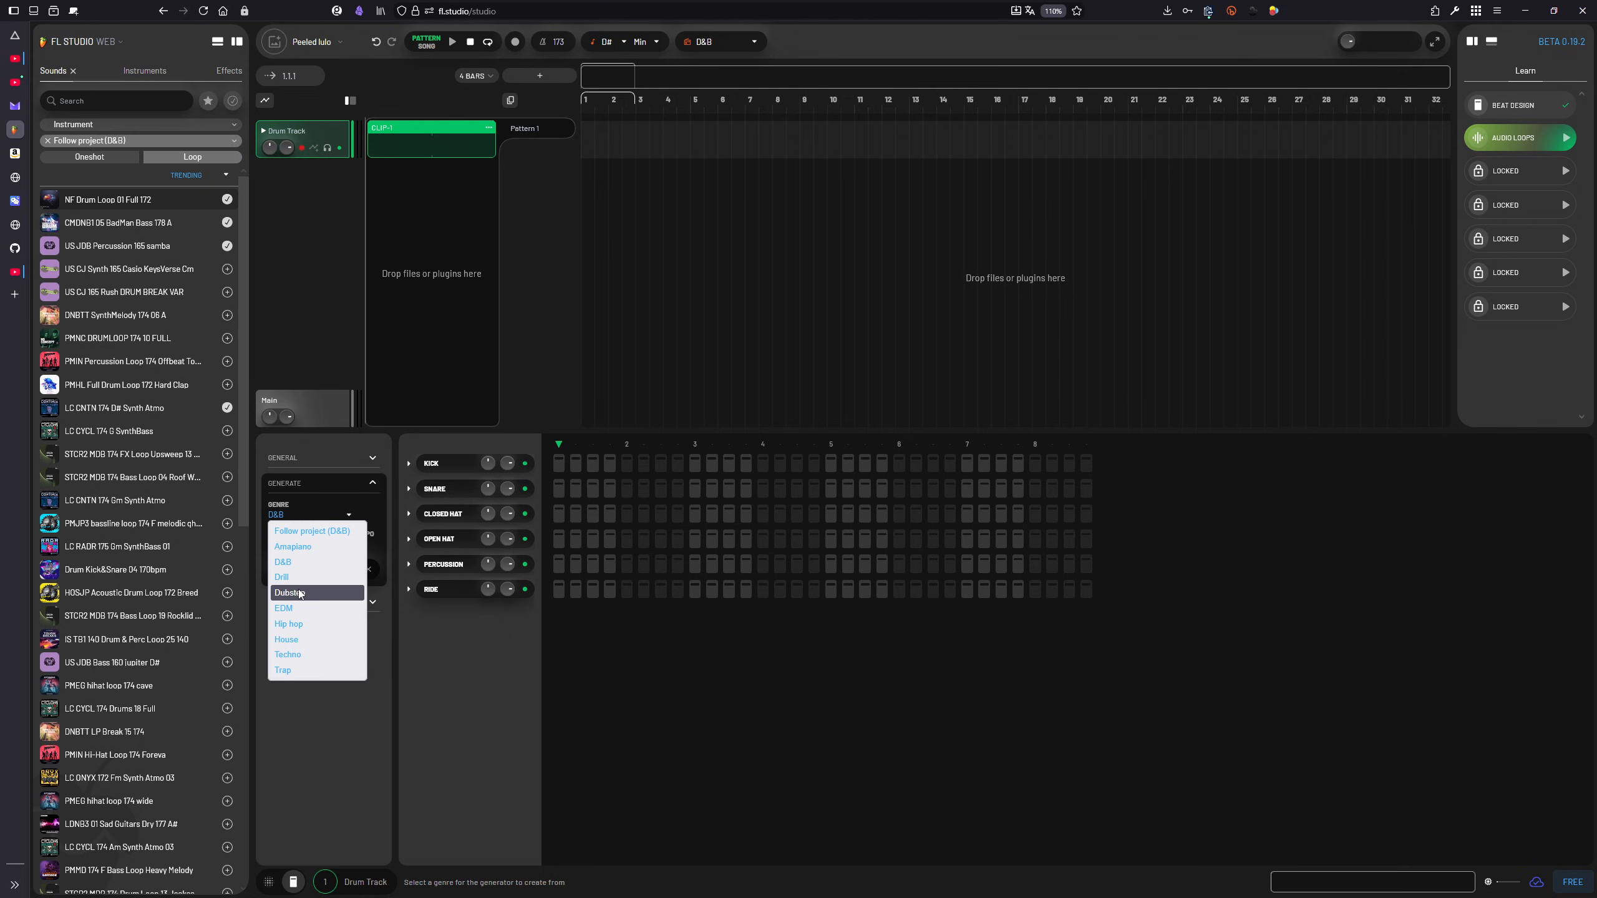
left_click(320, 504)
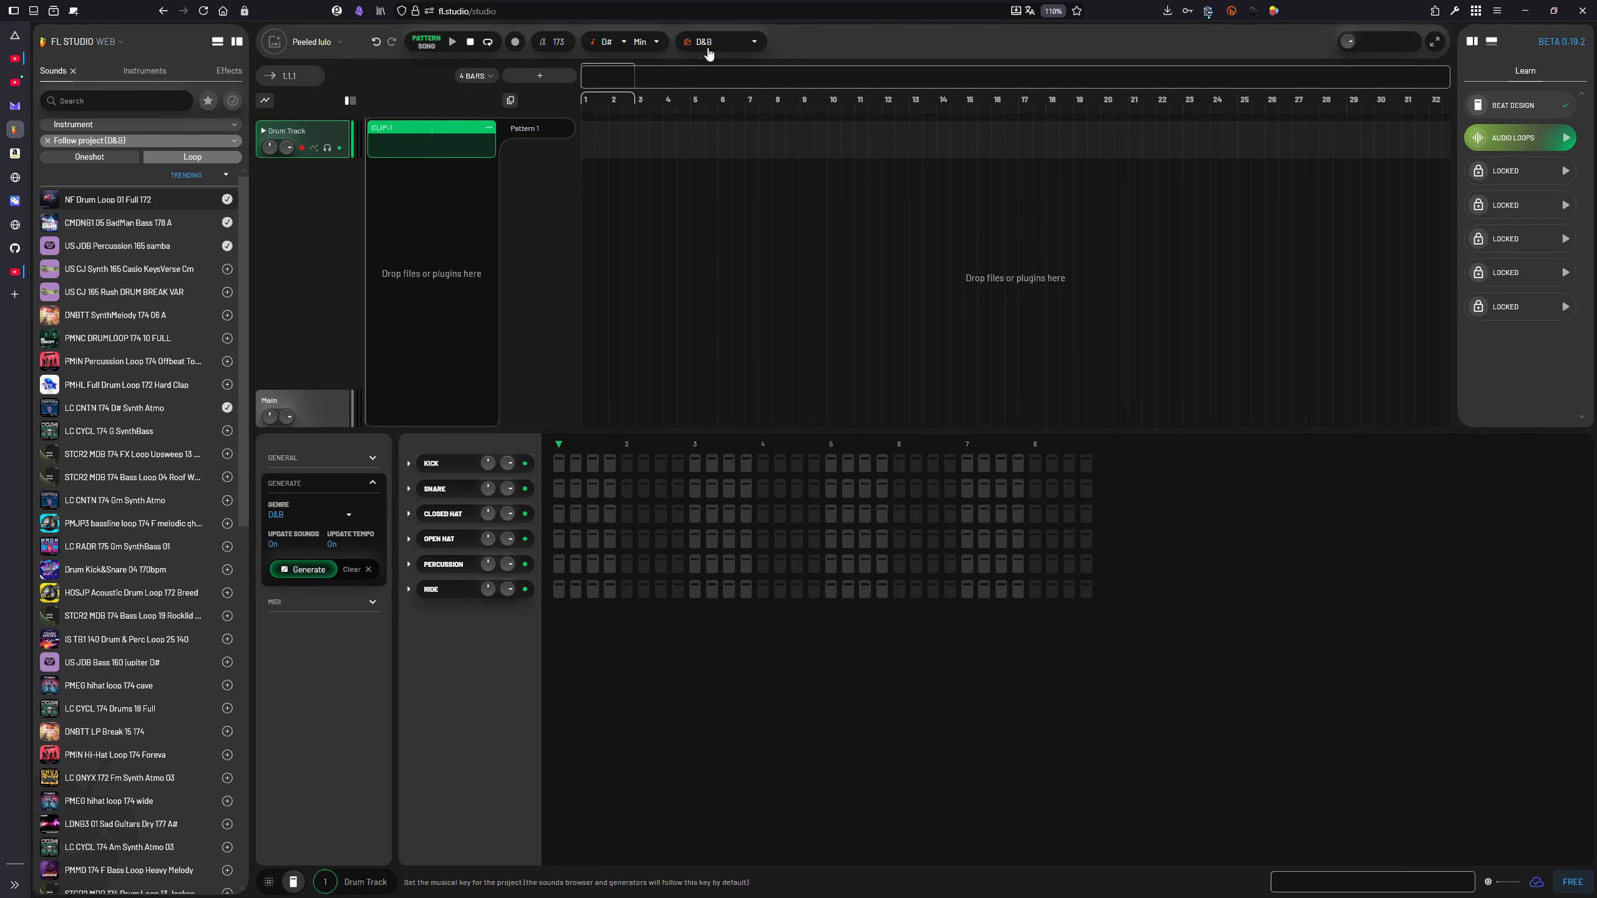
left_click(309, 572)
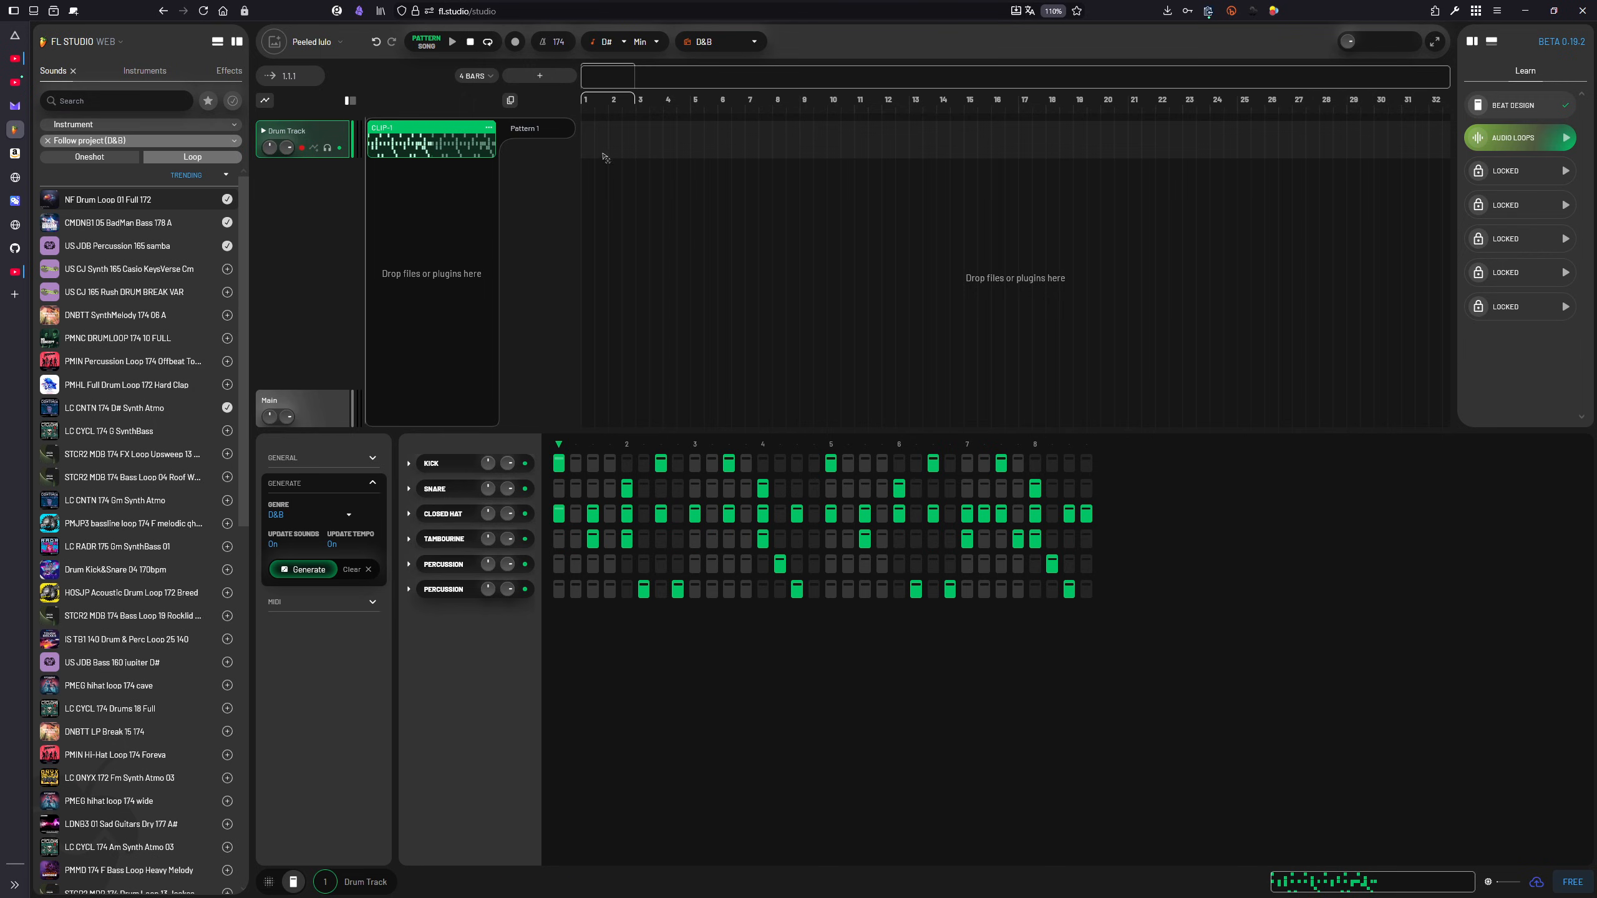
Step: Play the pattern while regenerating the D&B drum sequence repeatedly to audition new variations, and stop playback on the last one
left_click(453, 43)
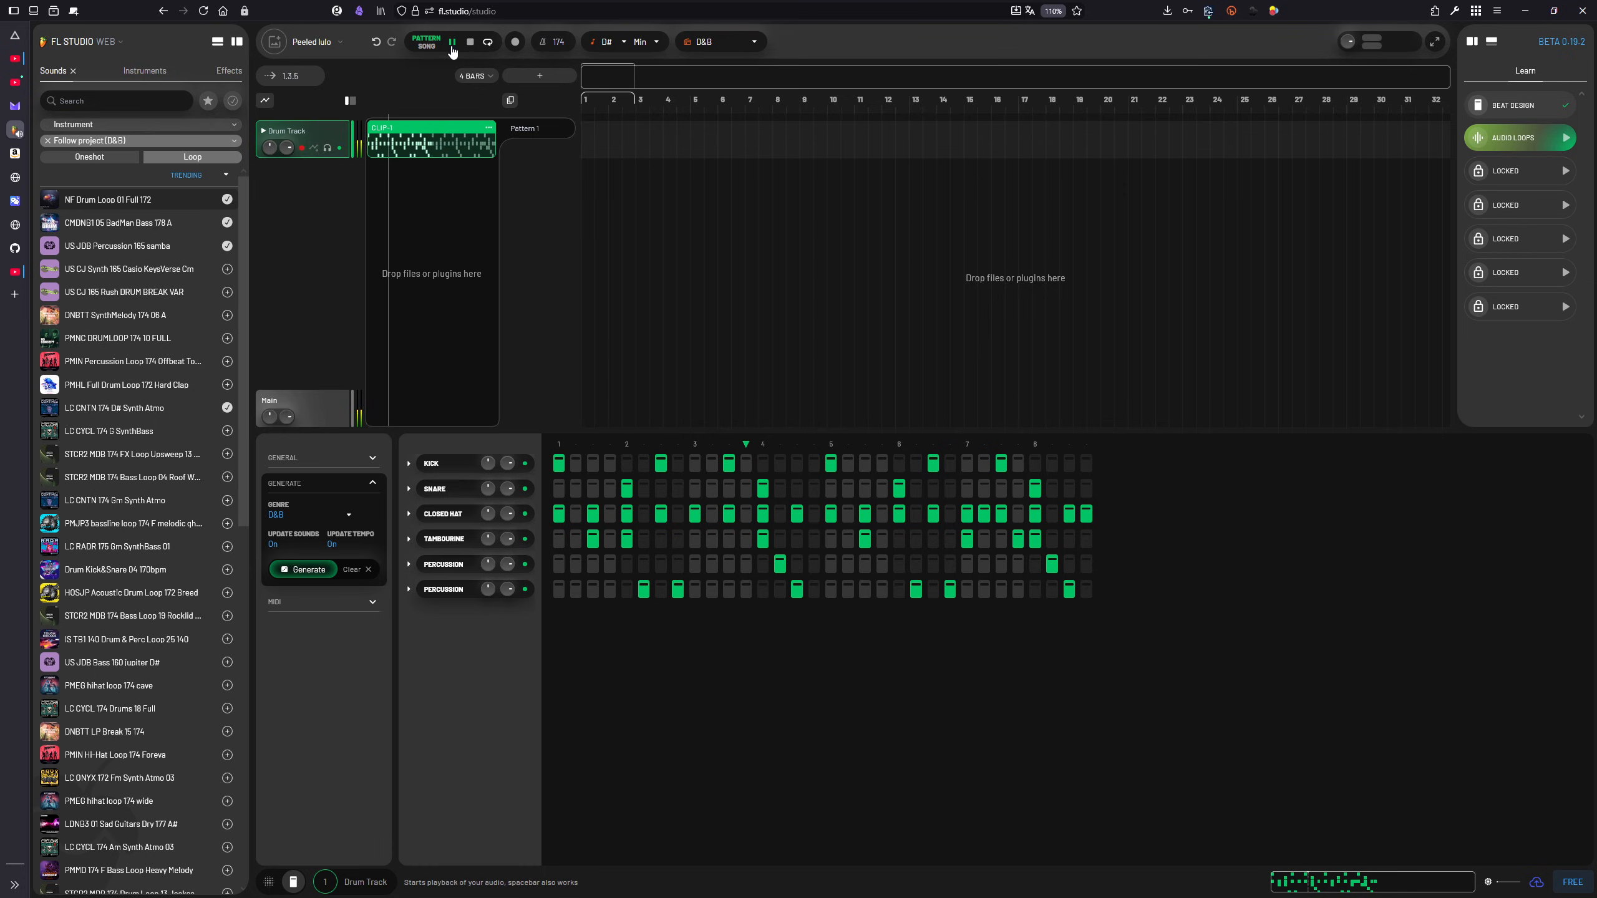
left_click(328, 570)
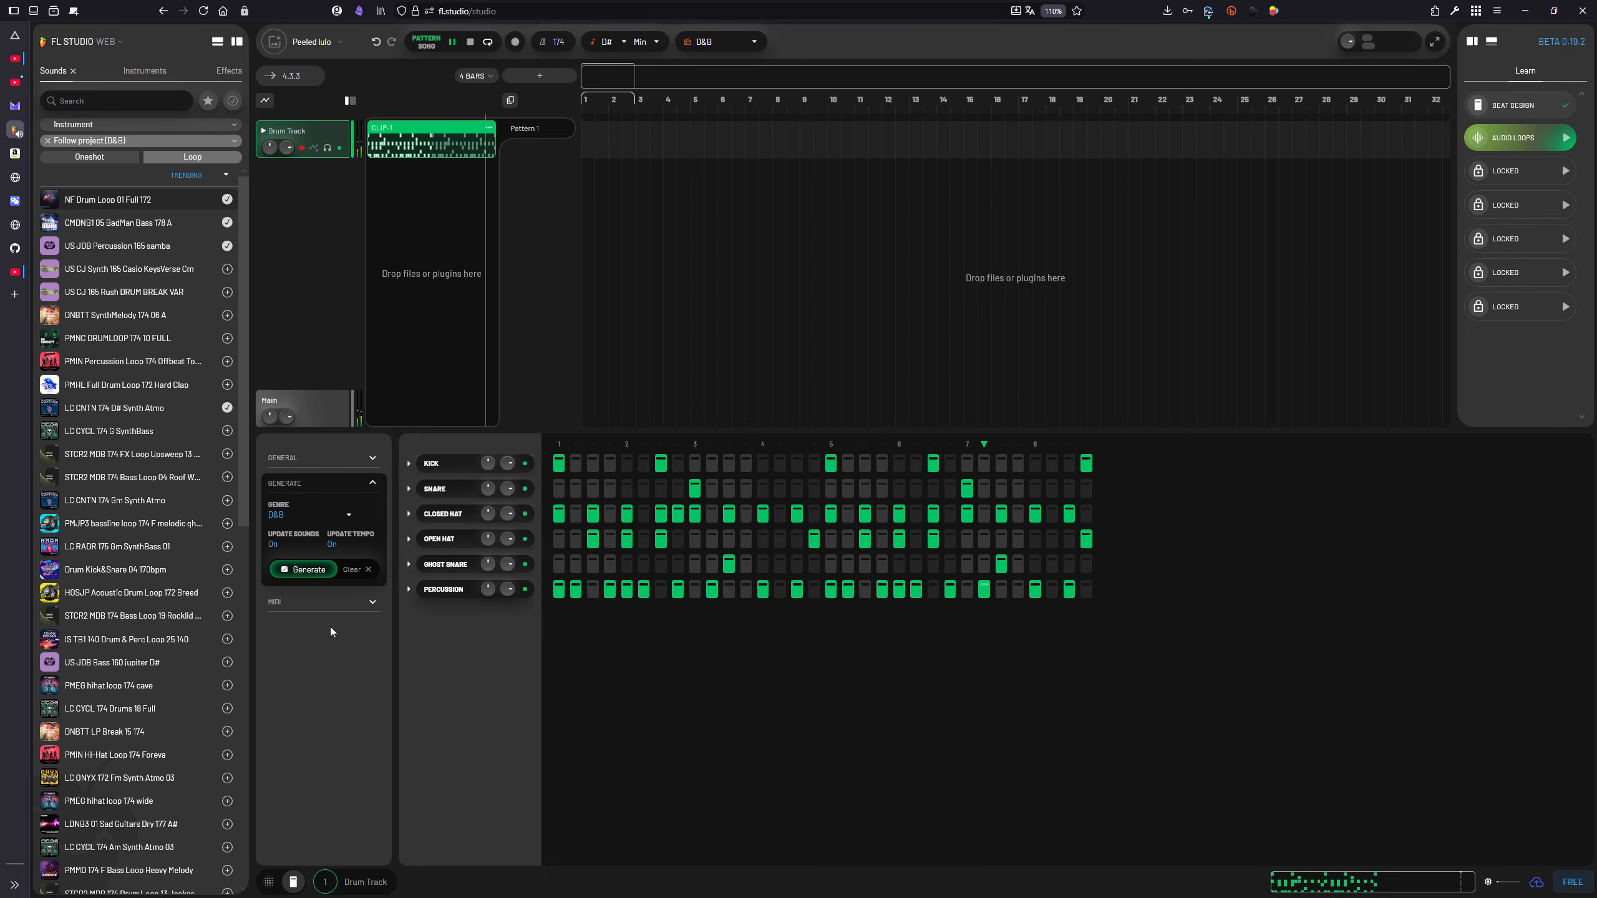
left_click(317, 573)
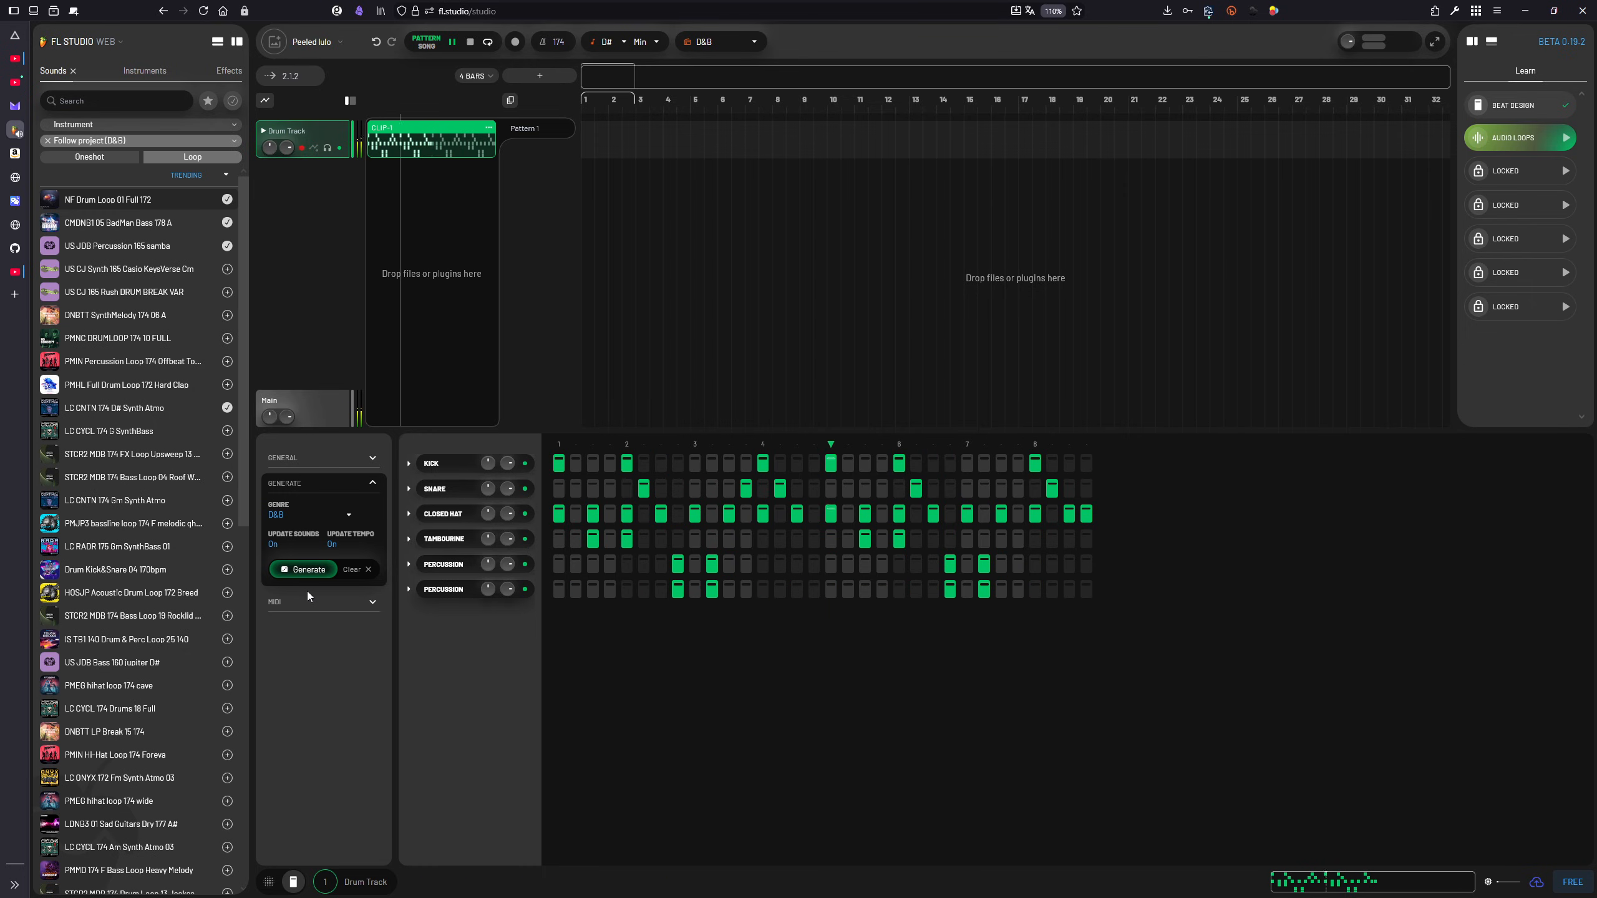
left_click(312, 575)
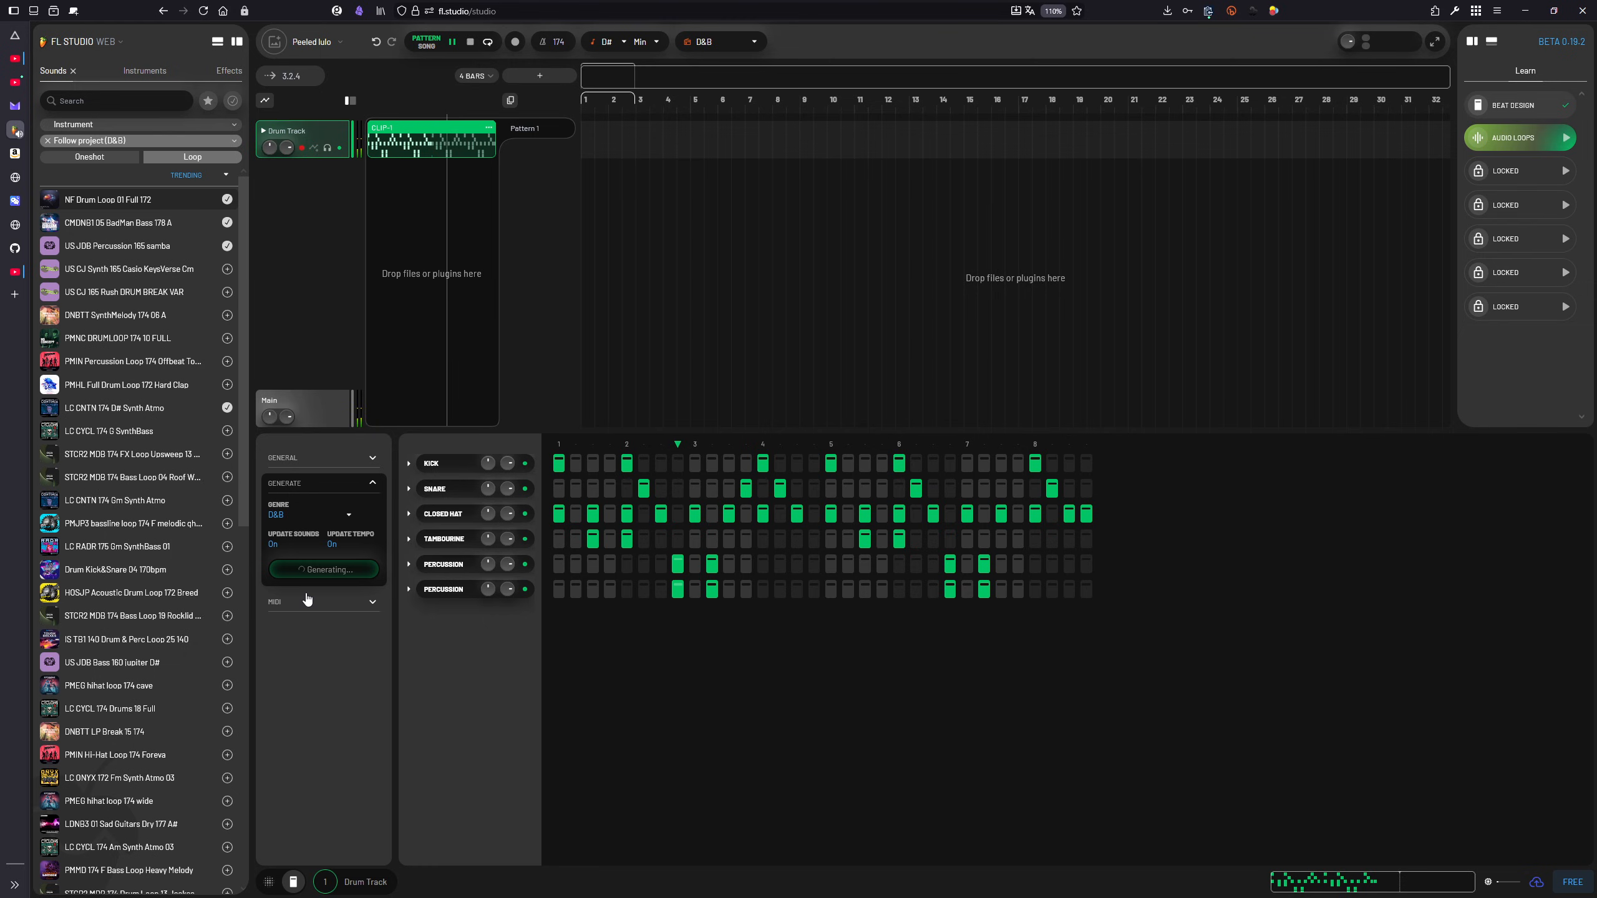
left_click(314, 575)
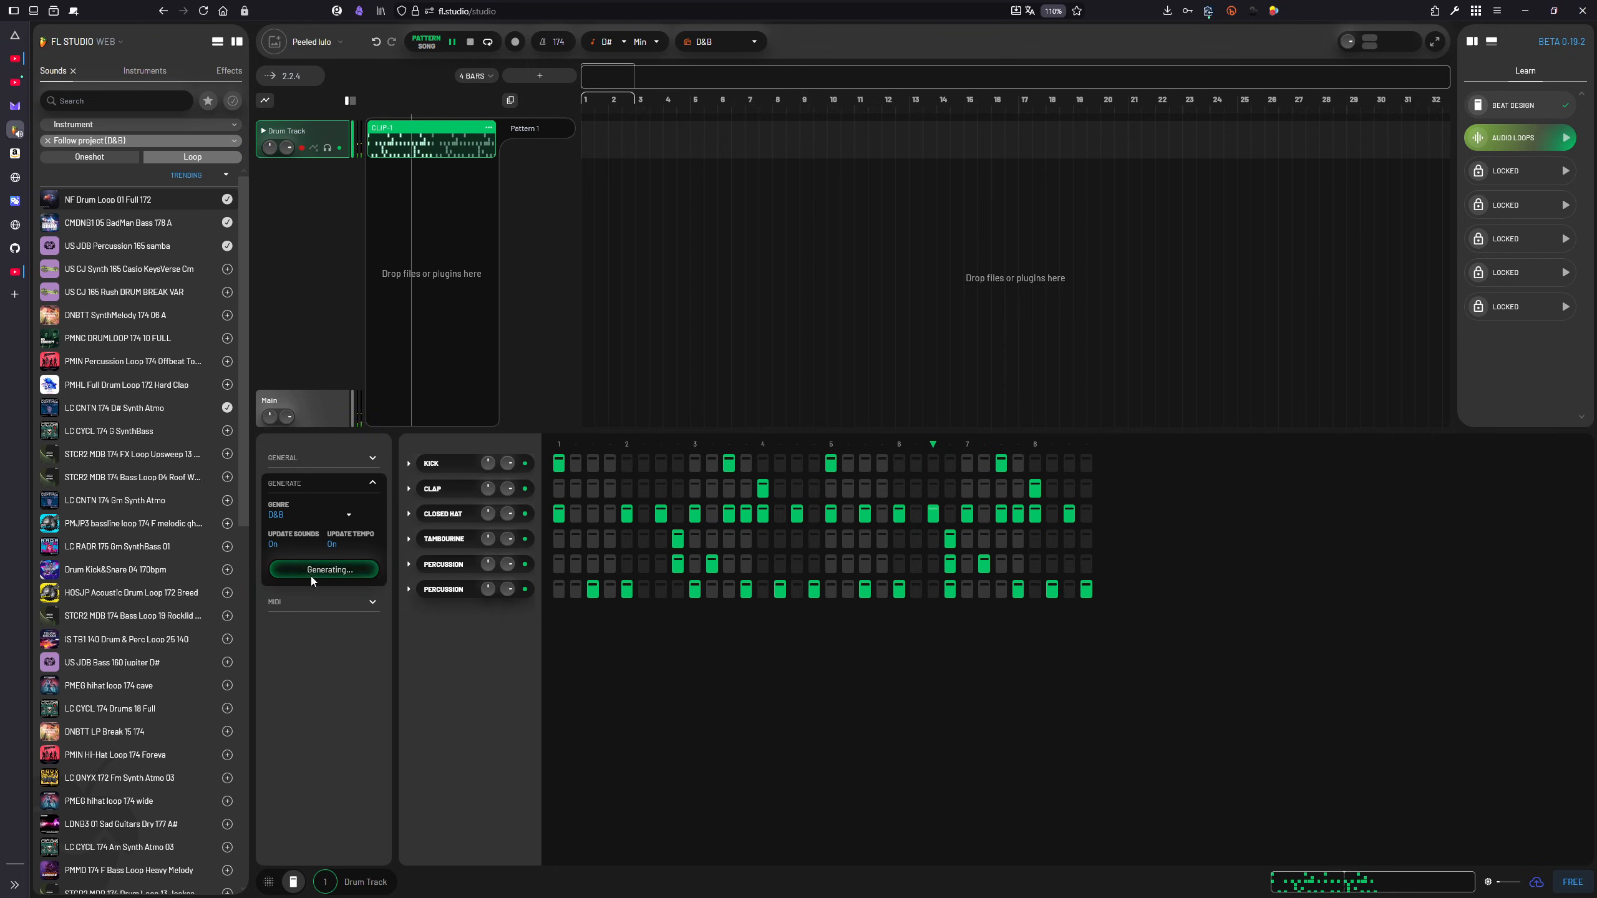
left_click(310, 577)
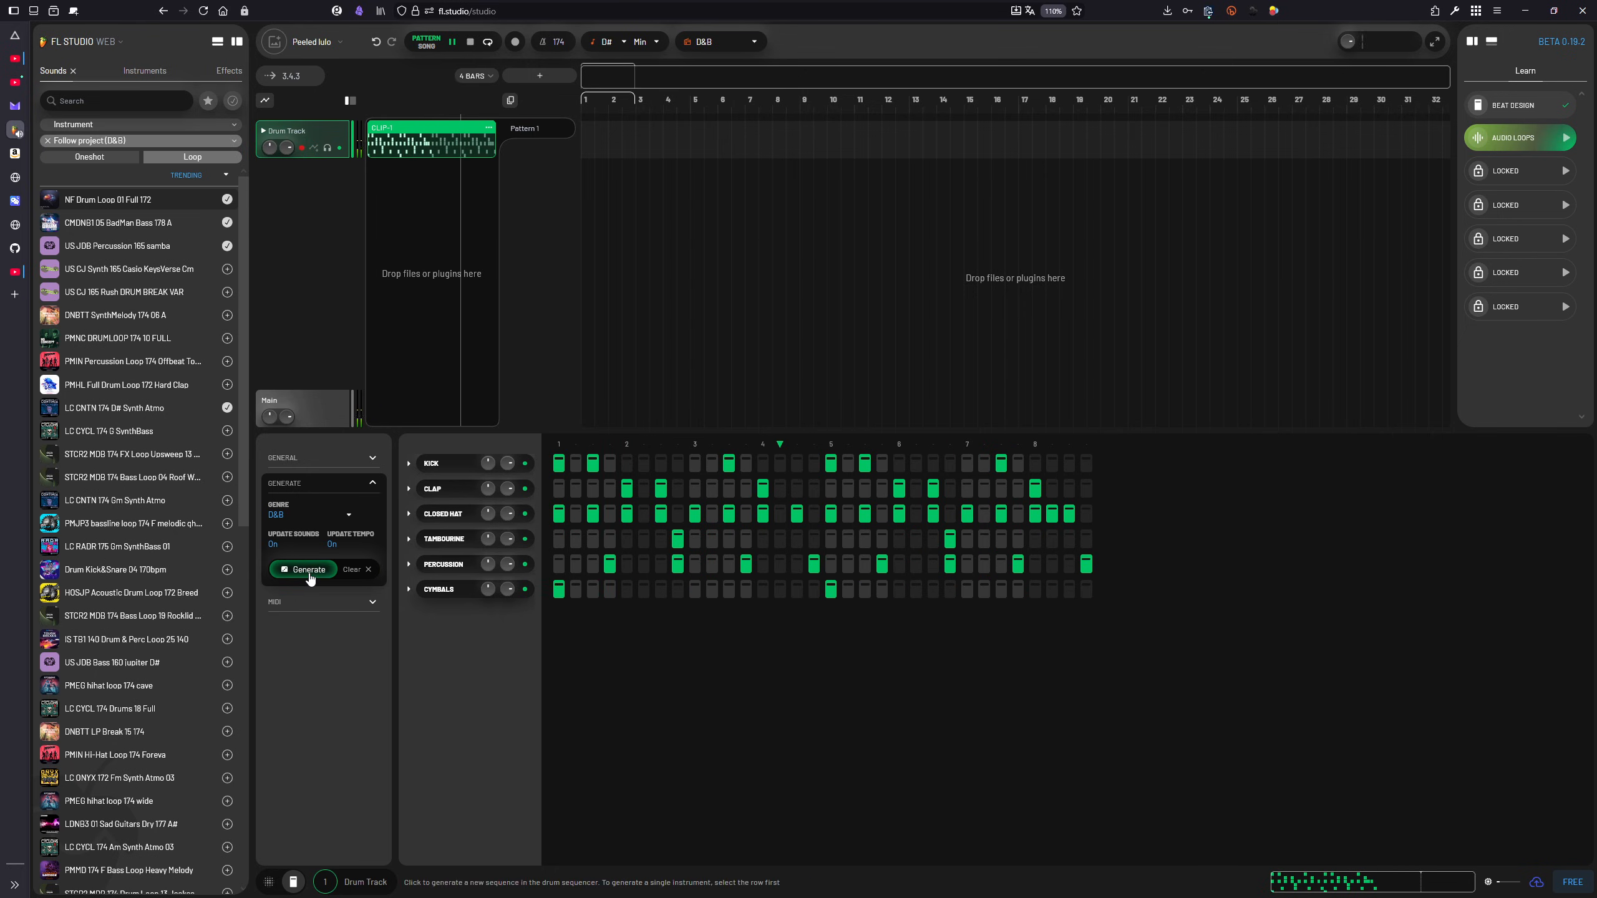
left_click(309, 573)
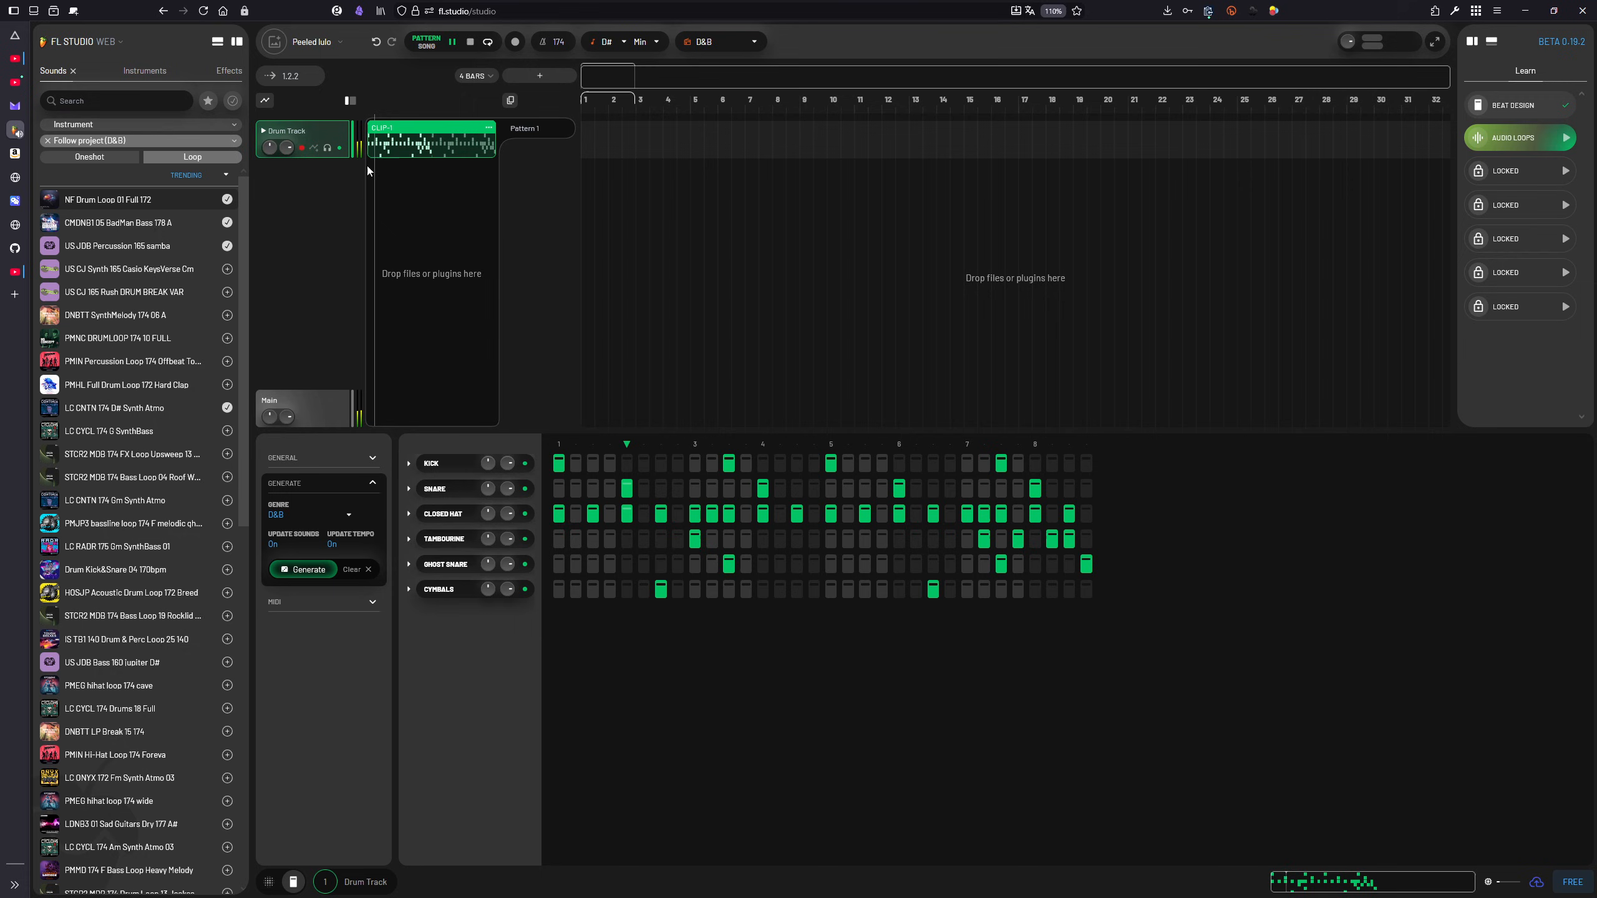
left_click(470, 42)
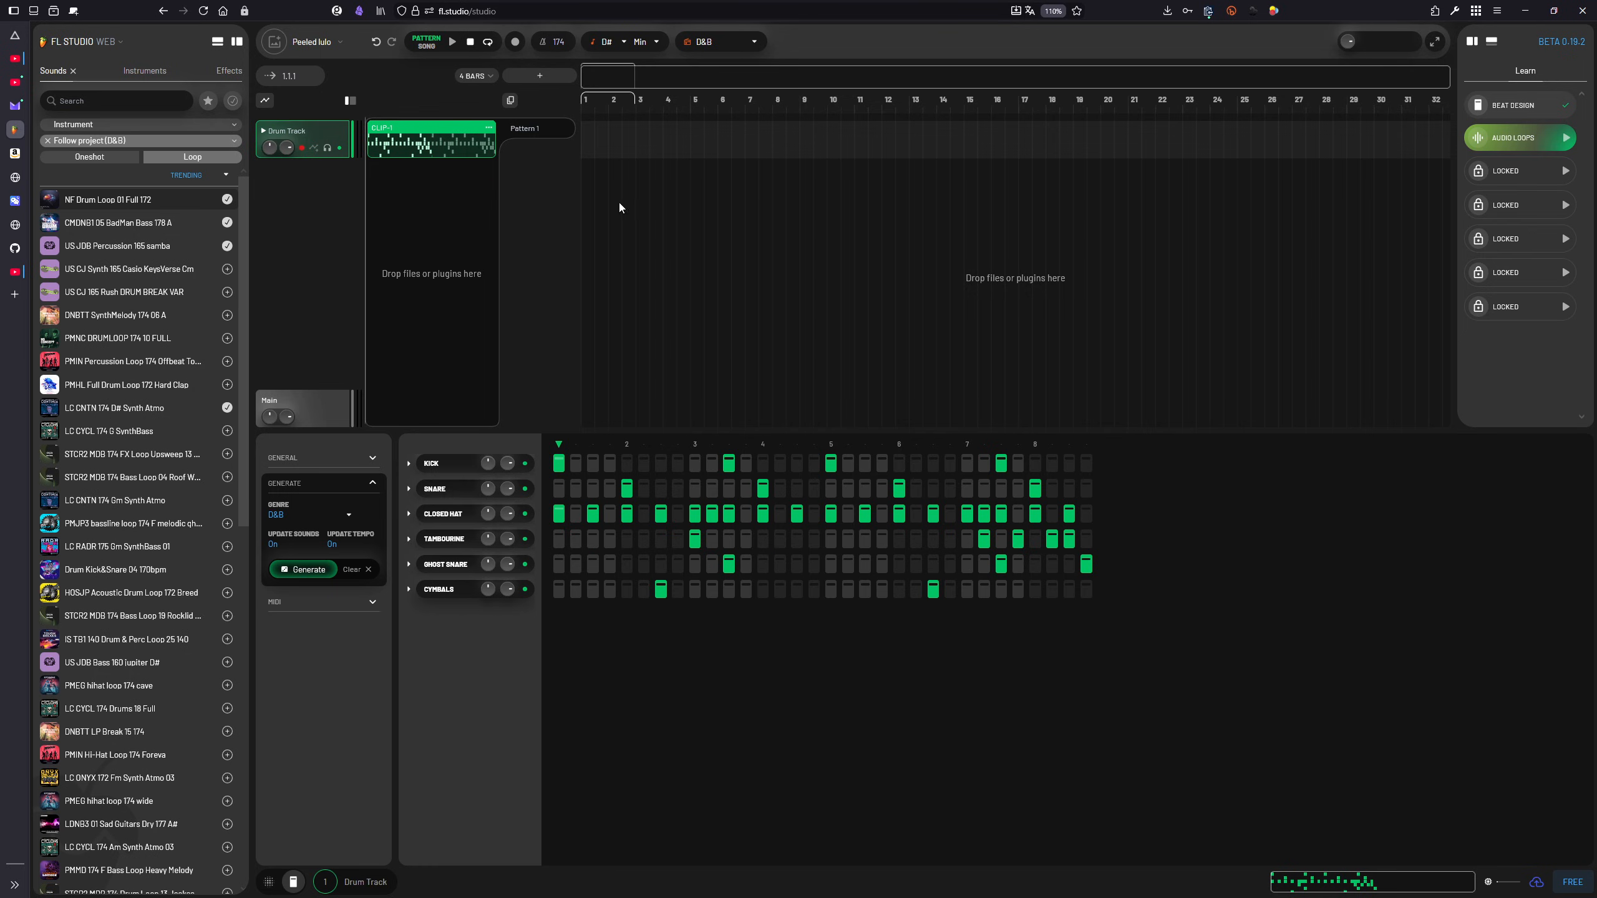
Step: Place Pattern 1 in the playlist on the Drum Track, starting at bar 1
left_click_drag(524, 130, 655, 132)
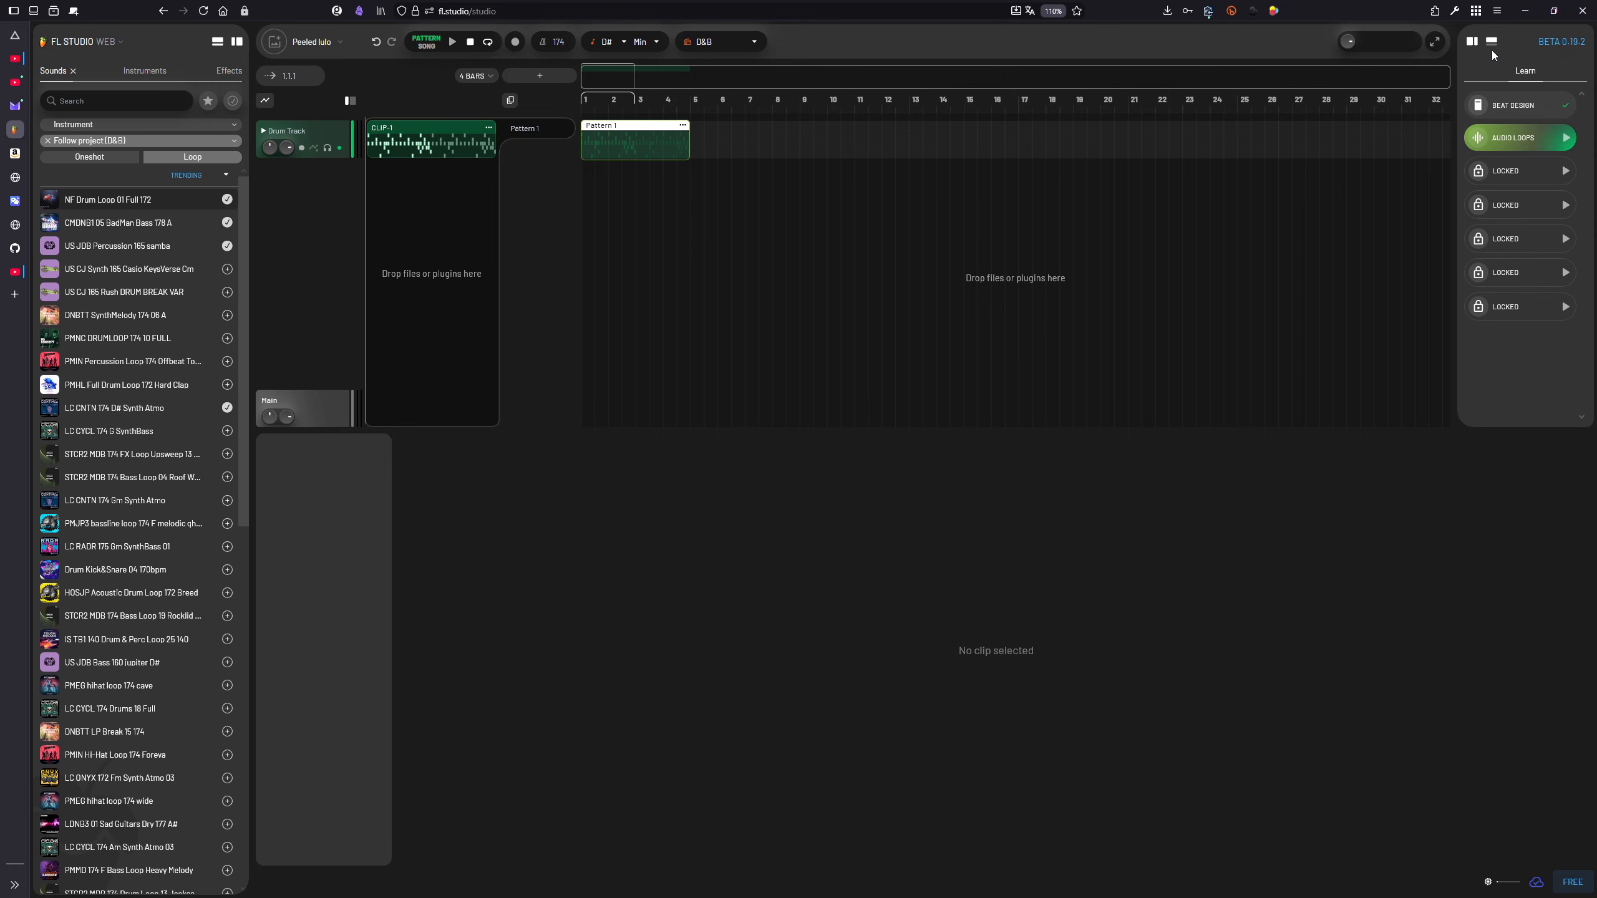
Step: Hide the Learn lessons and switch the studio to full screen
left_click(1471, 42)
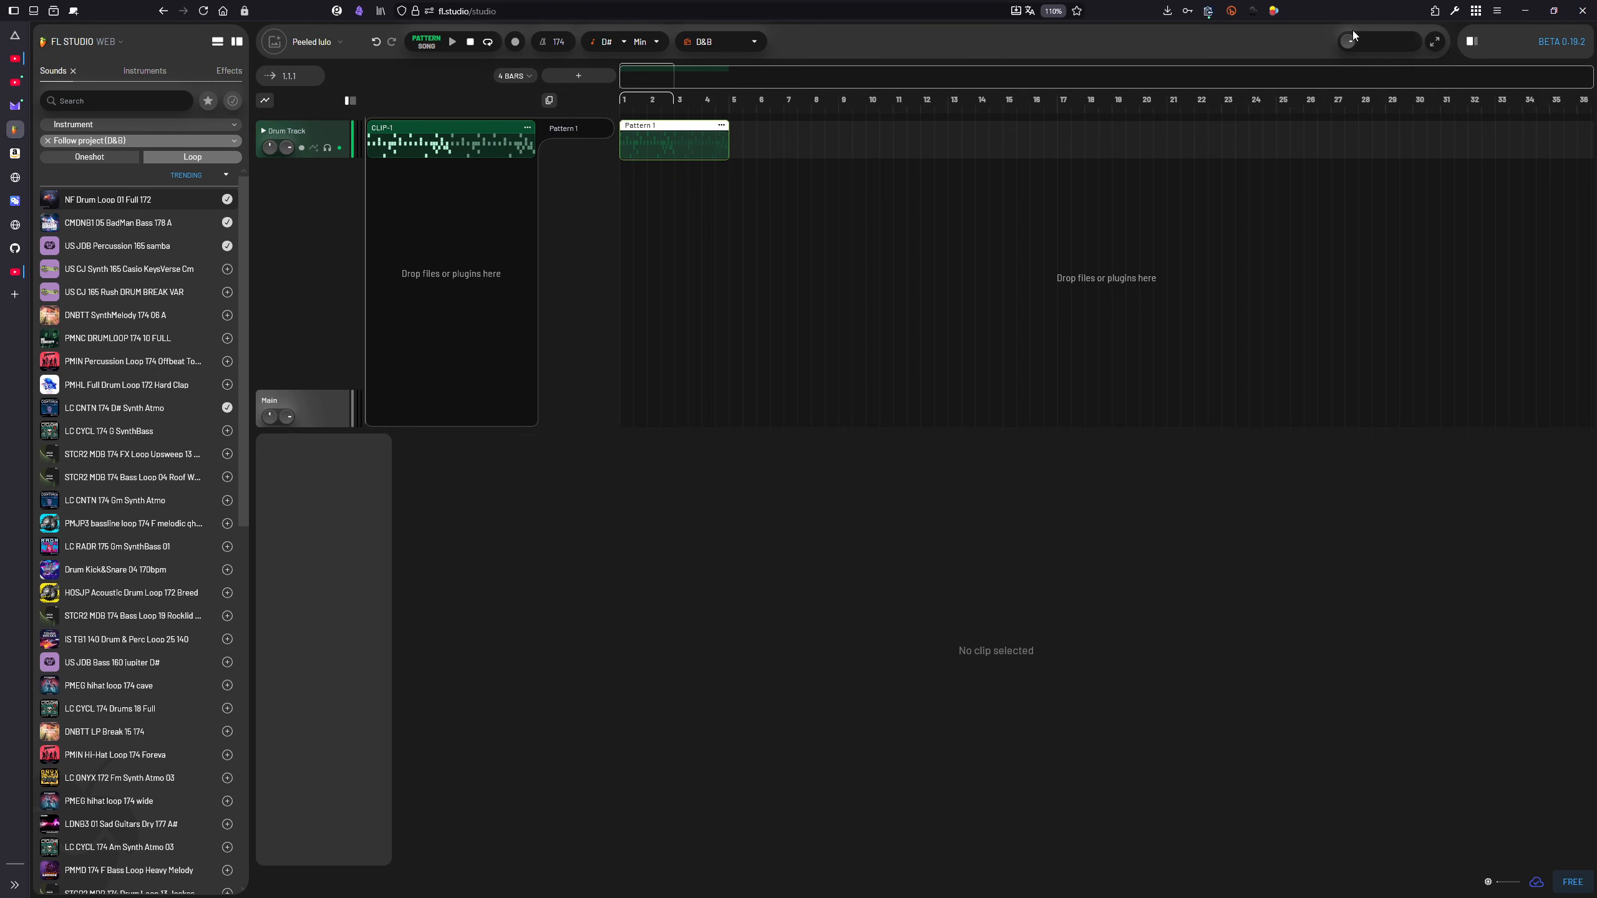
left_click(1434, 41)
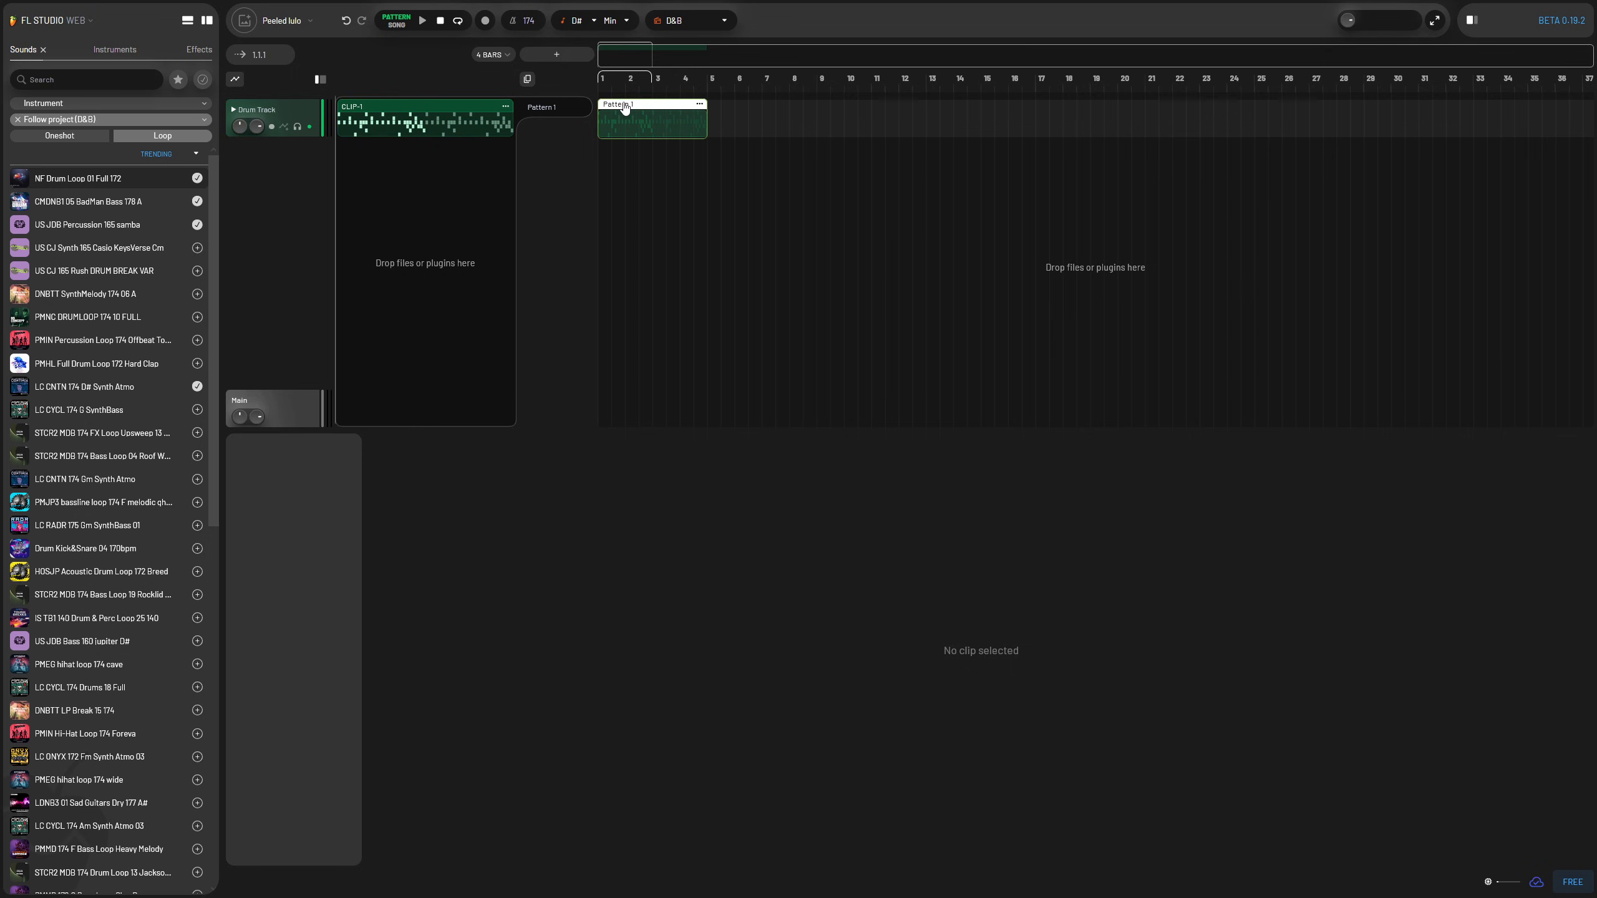
Step: Start pattern playback and open the Drum Track's CLIP-1 in the step sequencer
key("space")
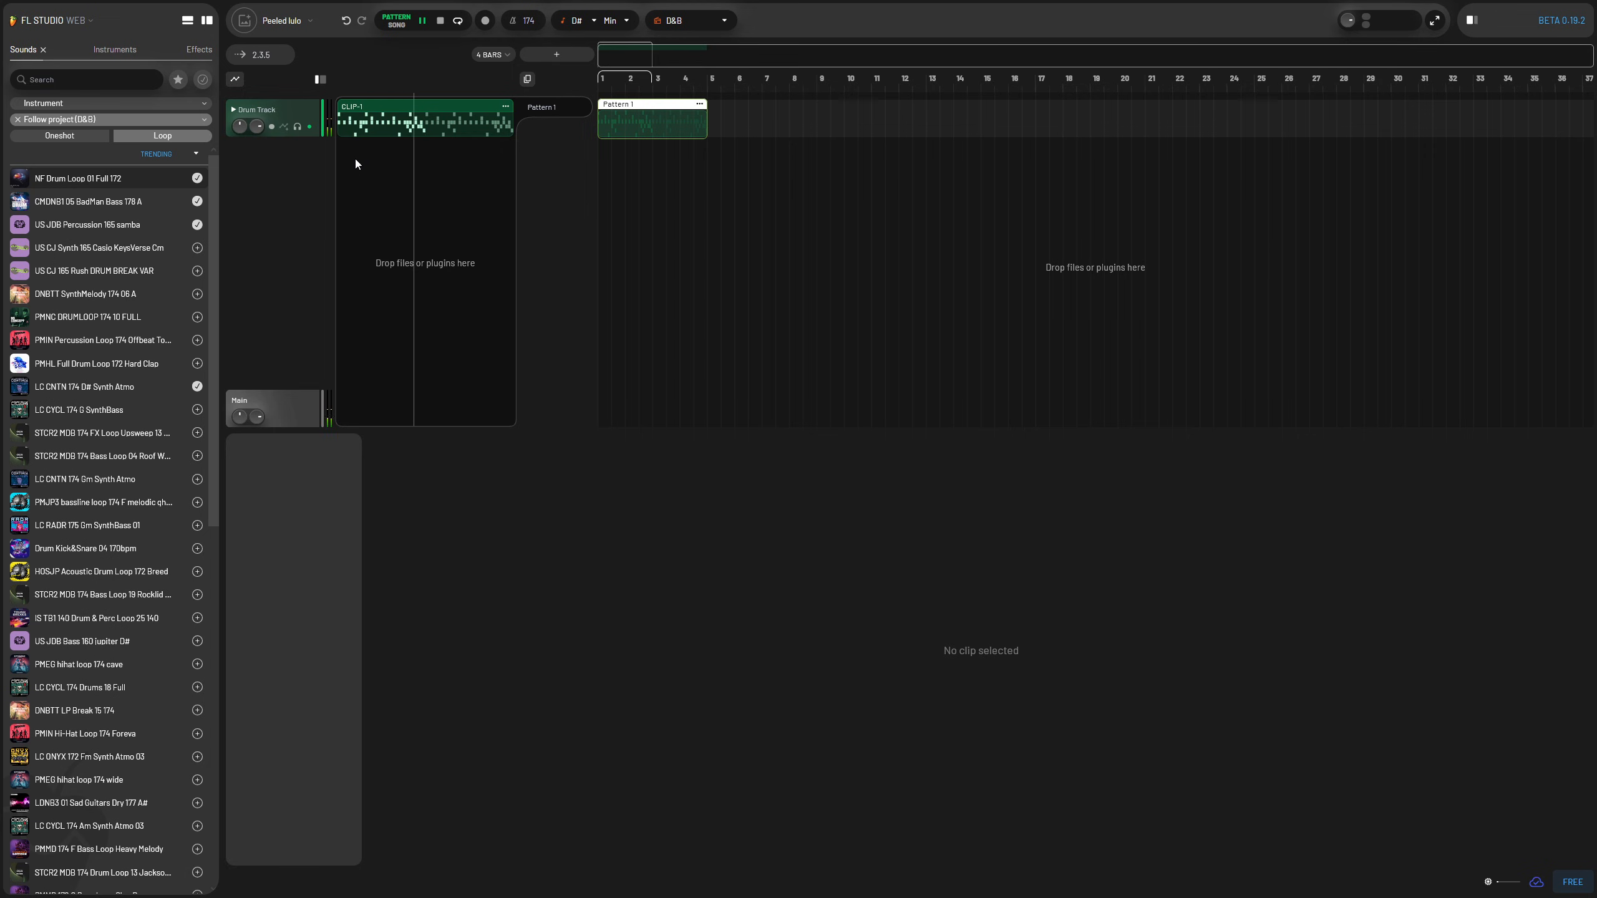
left_click(383, 112)
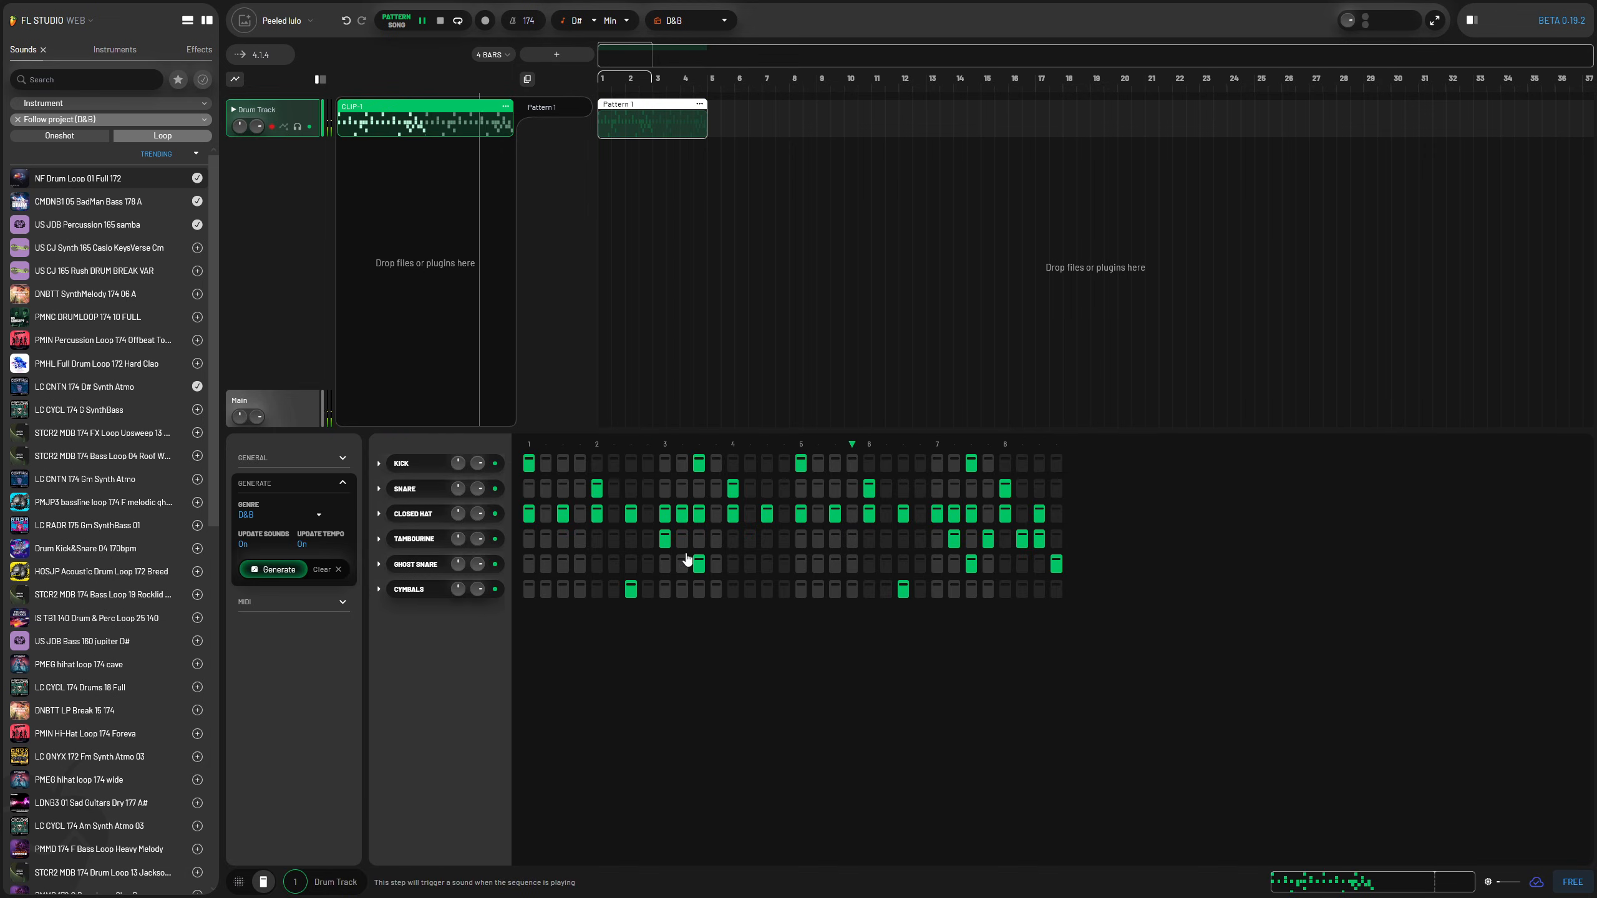
Step: Remove the cymbal hits from the pattern, and lower the Closed Hat, Tambourine and Ghost Snare volumes during playback
key("space")
left_click(903, 590)
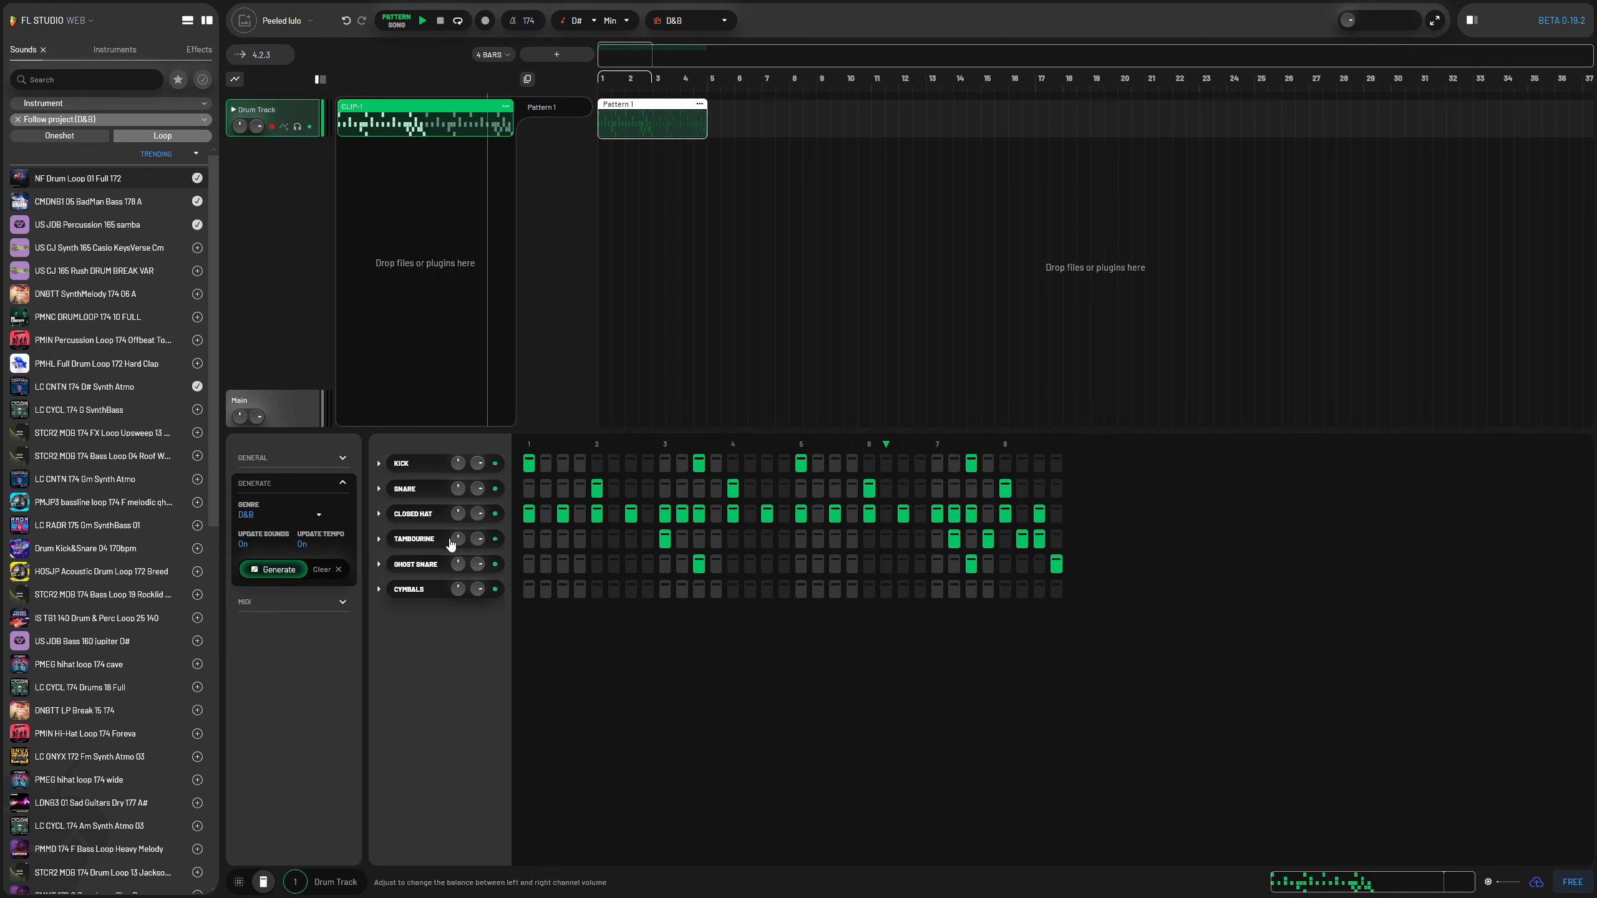
left_click_drag(481, 517, 480, 542)
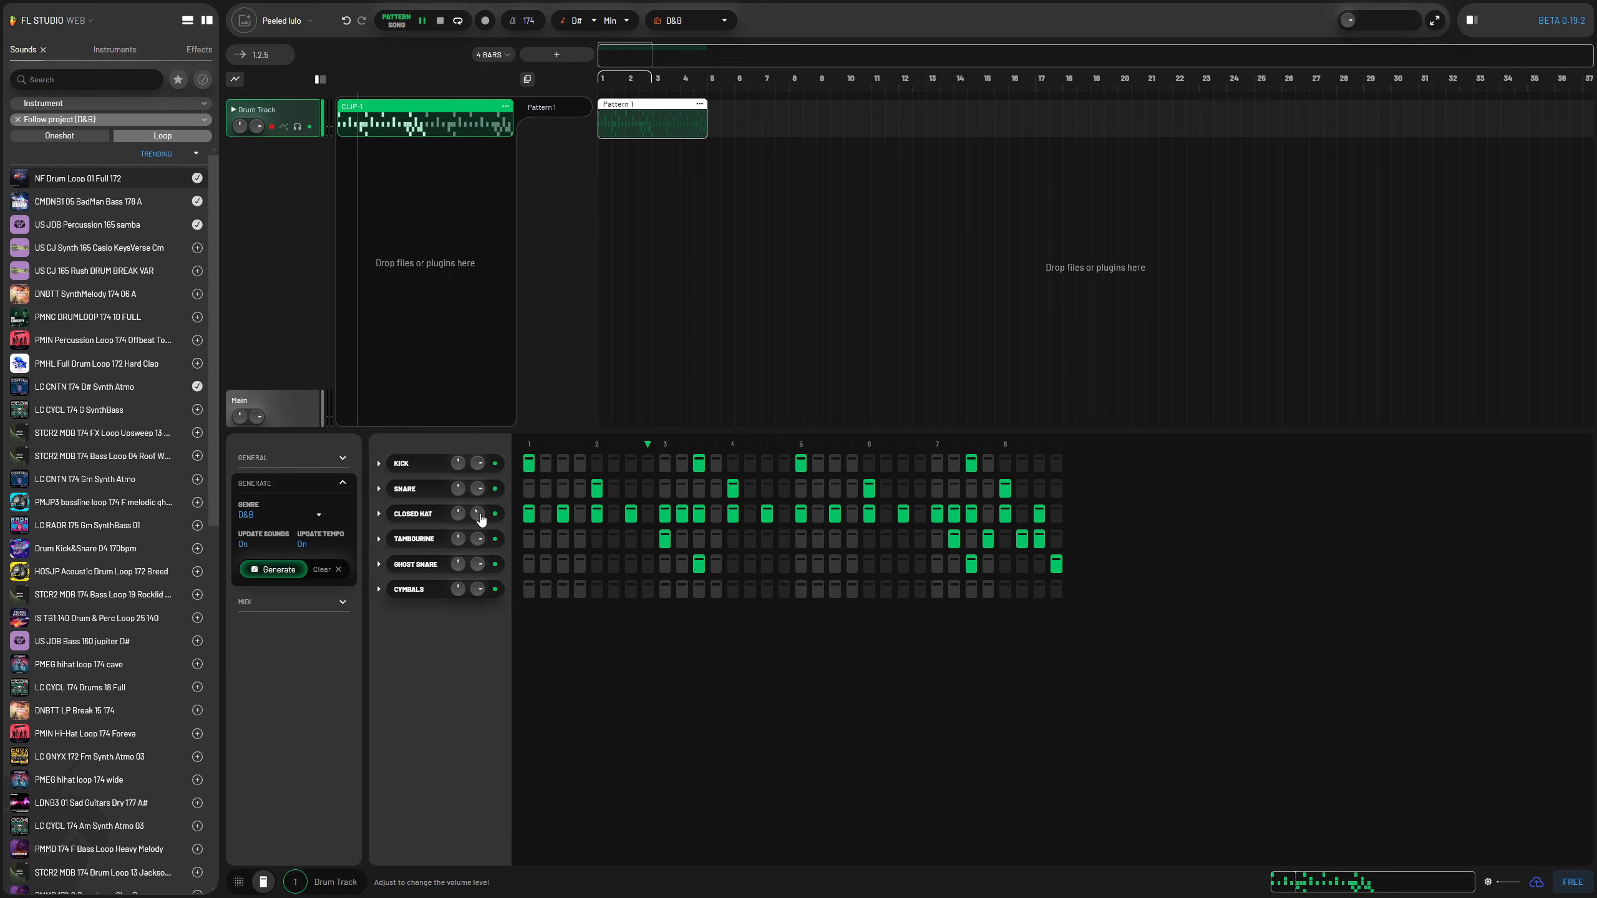
left_click_drag(480, 567, 480, 607)
left_click_drag(479, 545, 480, 577)
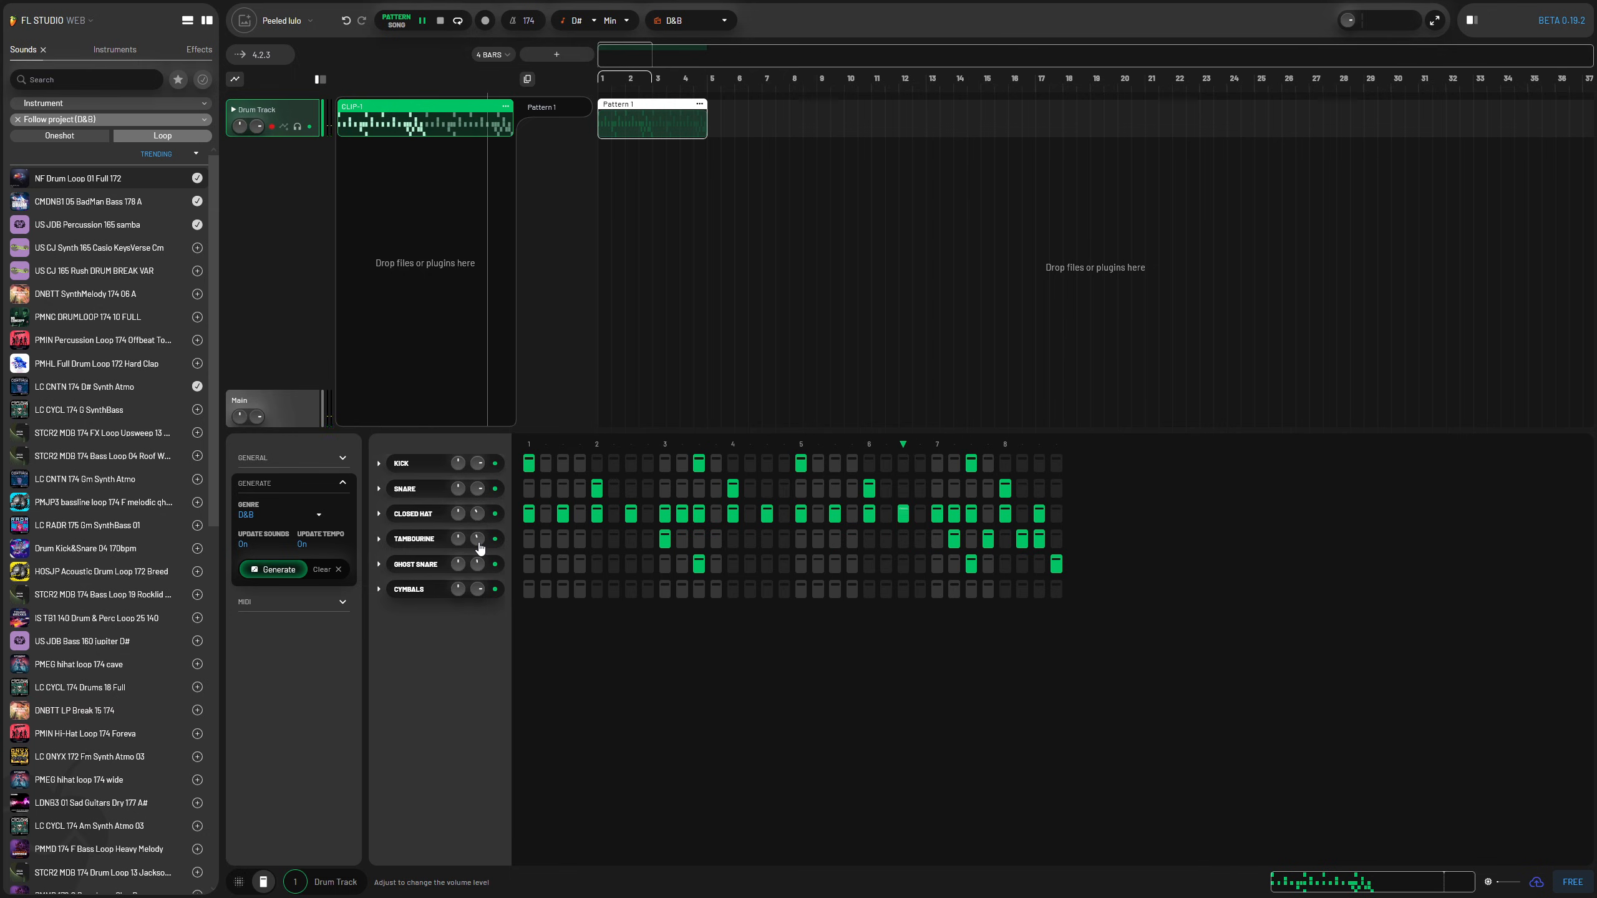
key("space")
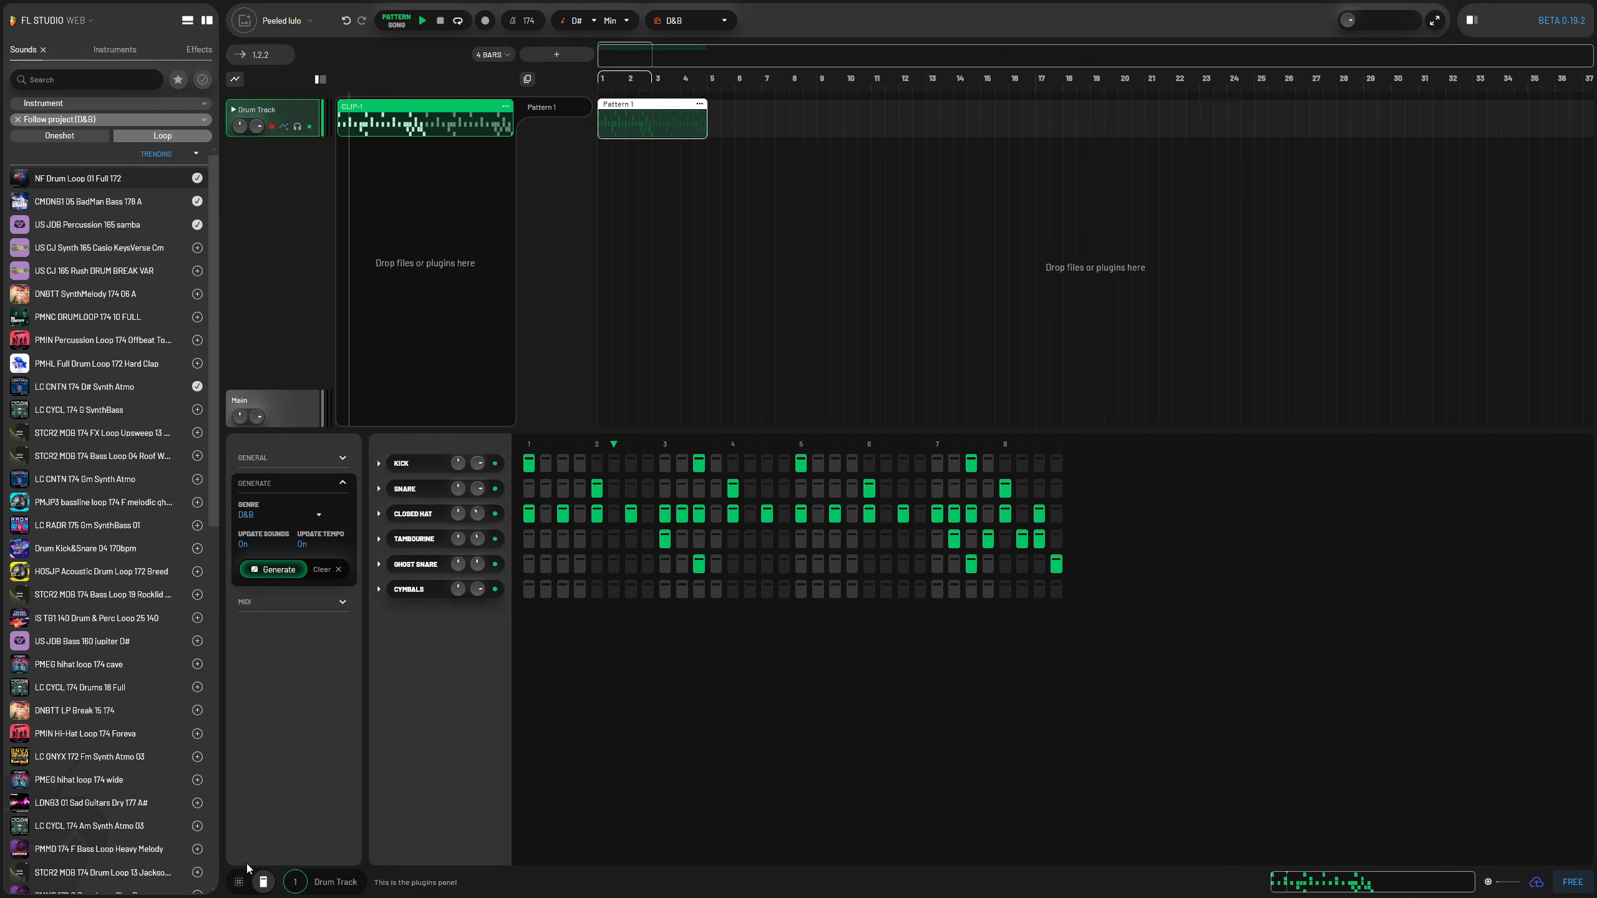
Step: Open the Drum Track's drum pads and audition the ghost snare, snare, kick, tambourine and closed hat samples
left_click(239, 882)
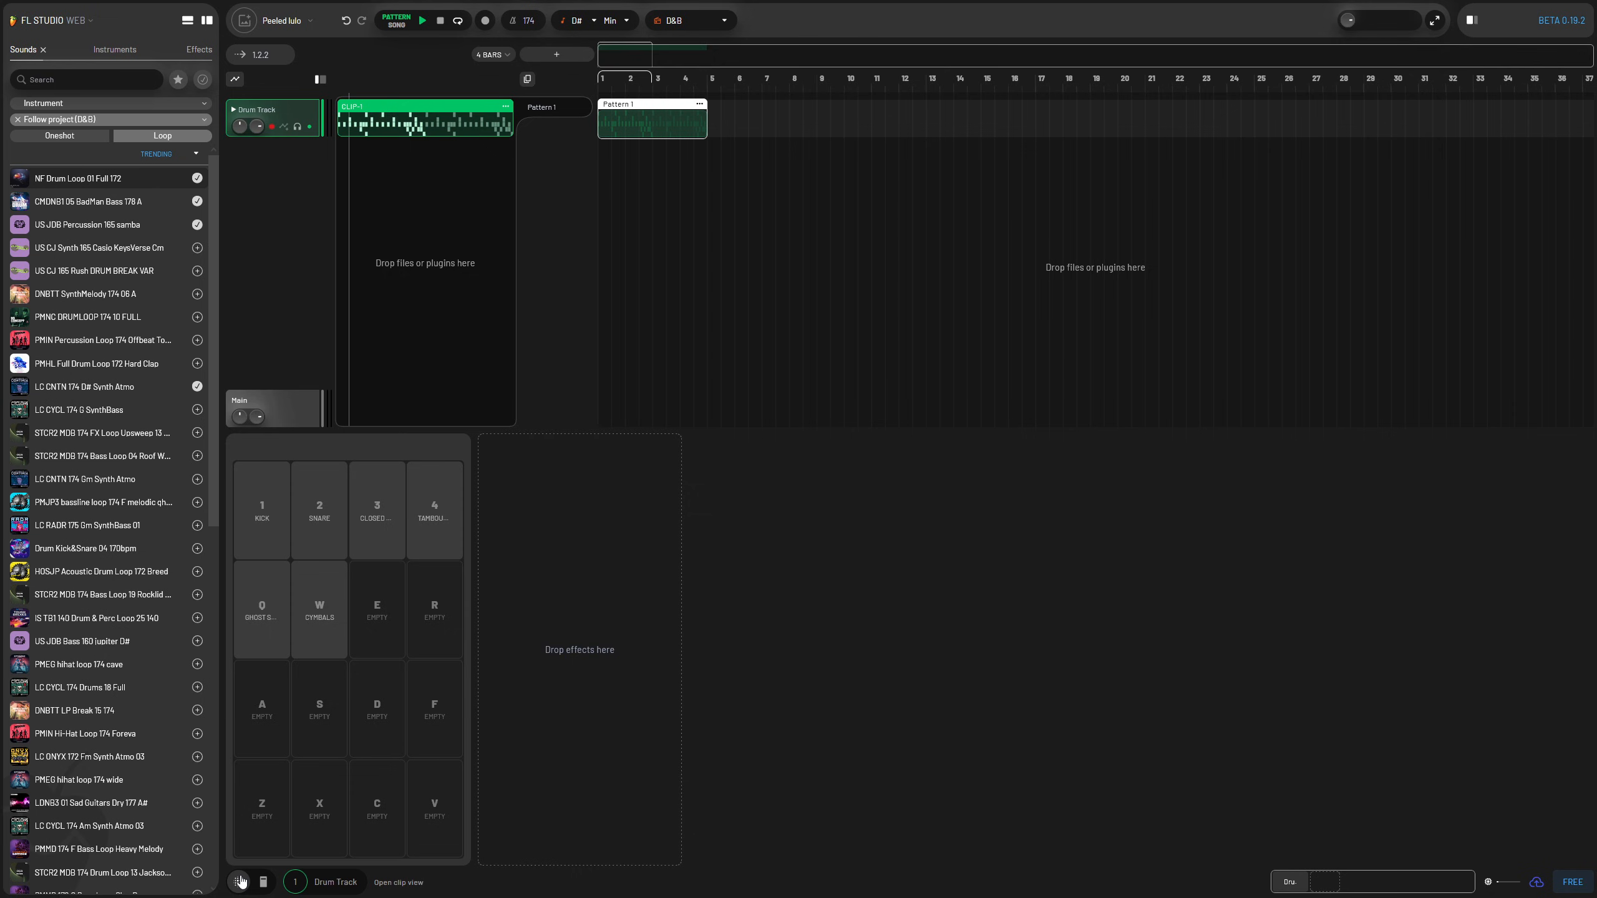
left_click(265, 623)
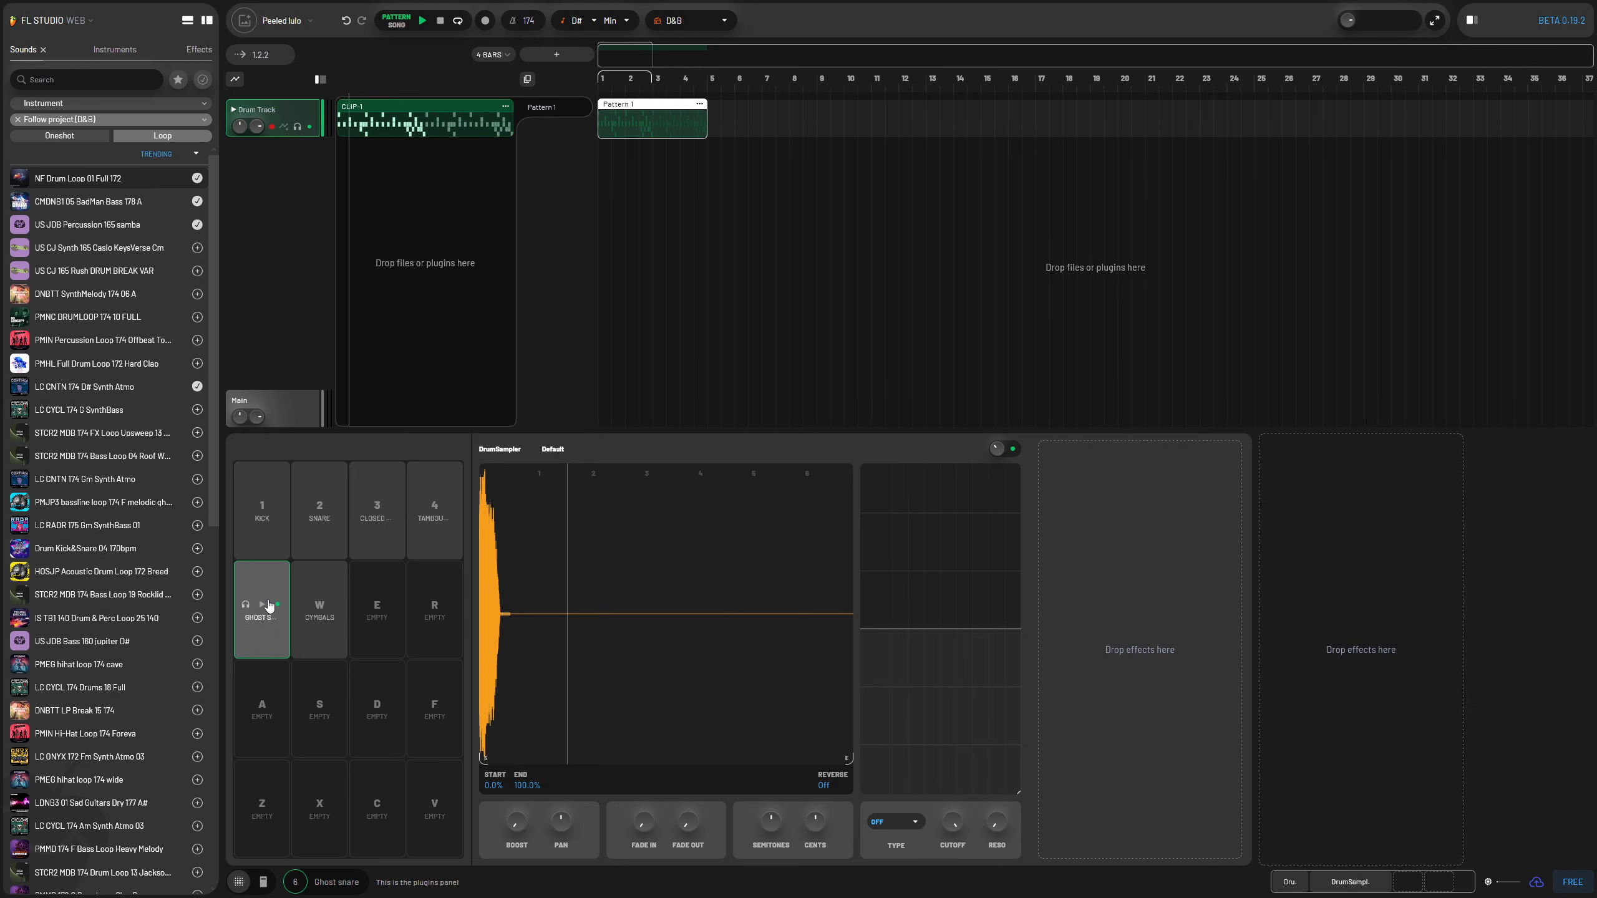
left_click(316, 516)
left_click(262, 515)
left_click(319, 511)
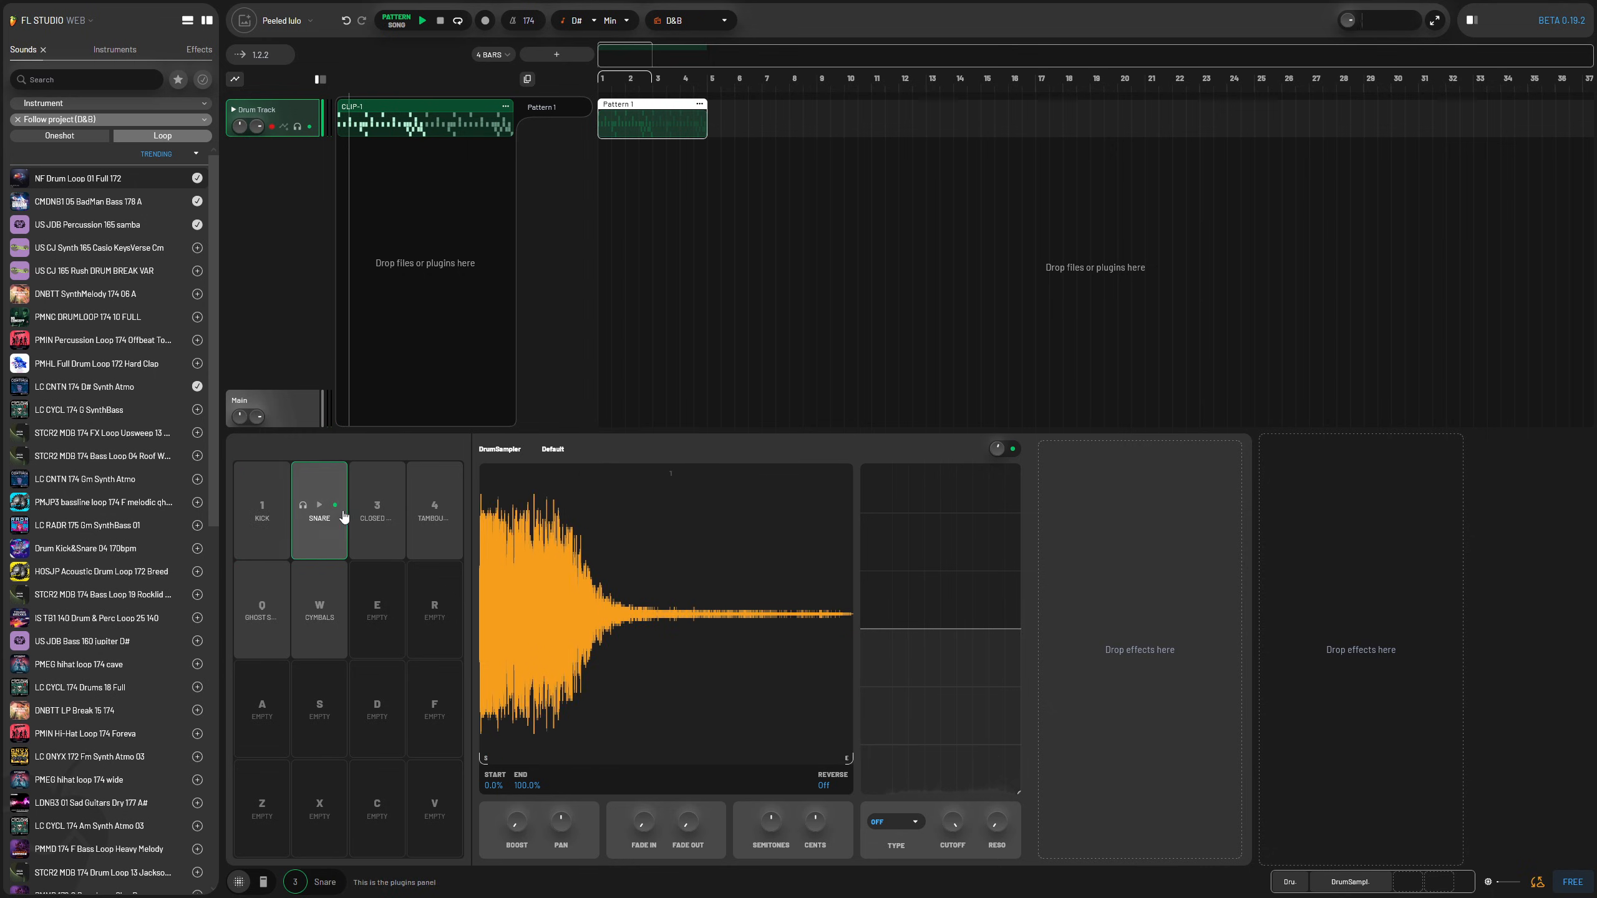
left_click(425, 512)
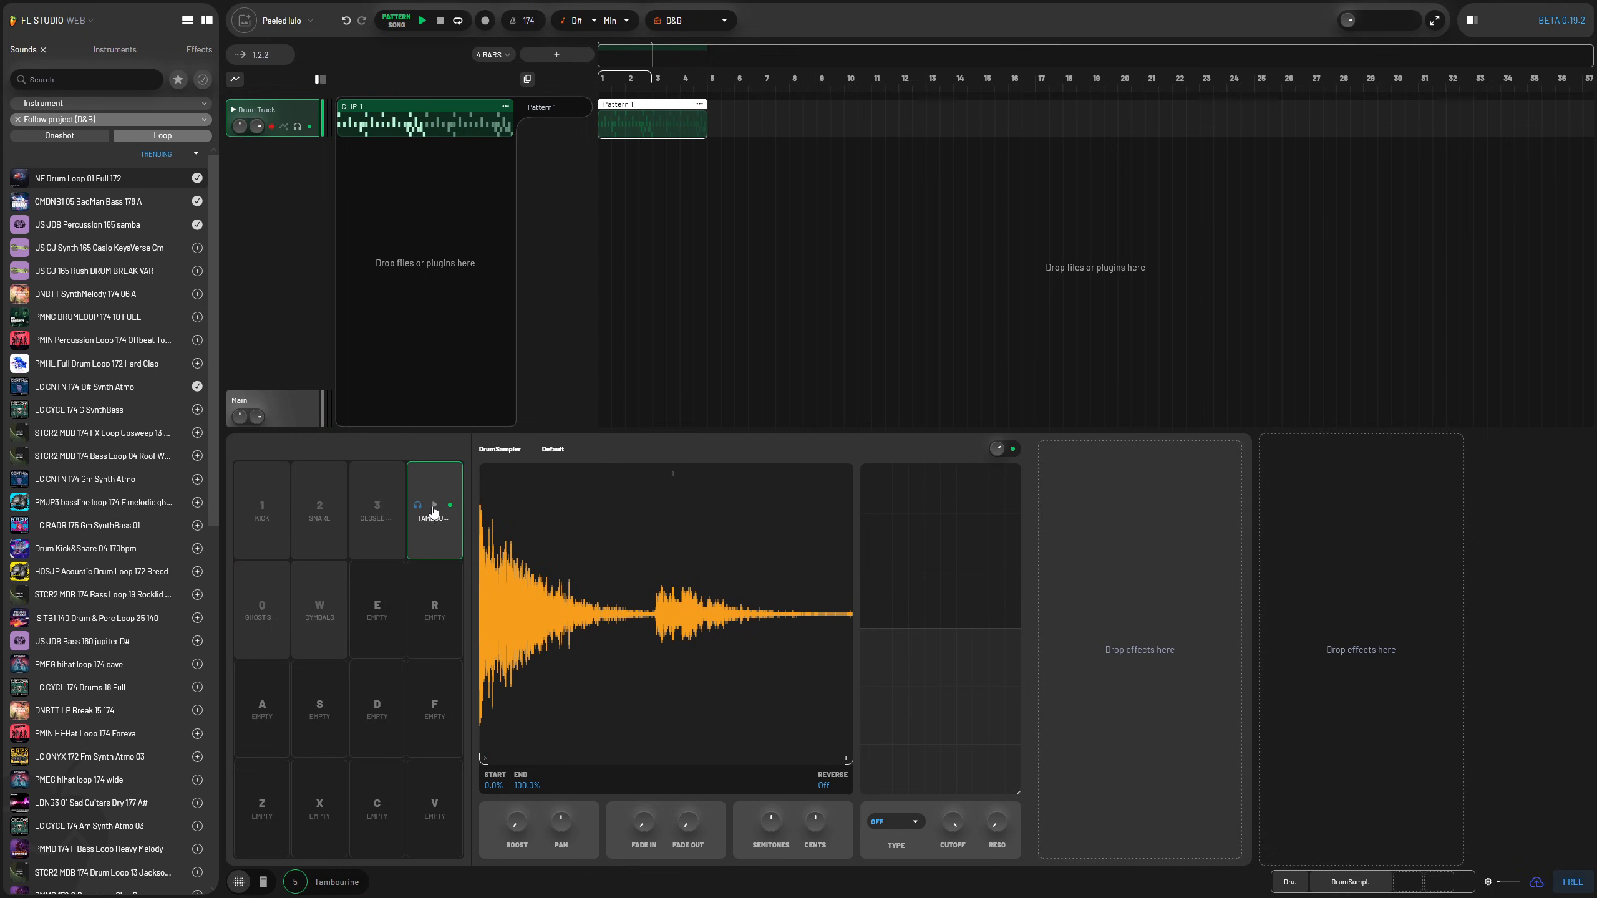
left_click_drag(433, 511, 392, 581)
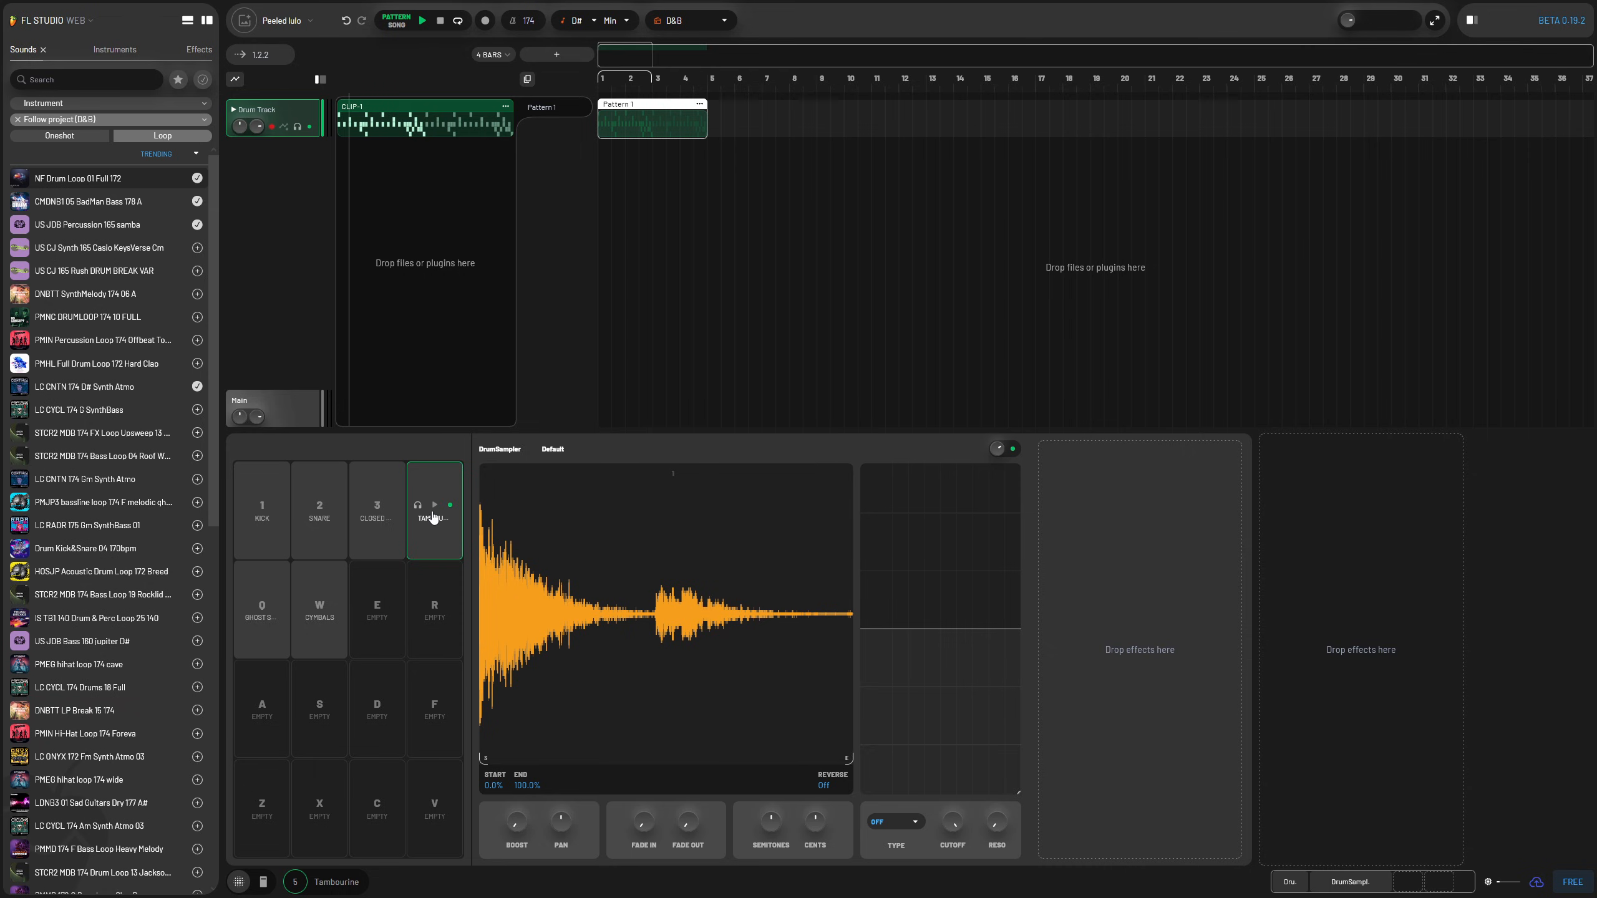
left_click(432, 517)
left_click(367, 497)
left_click(318, 501)
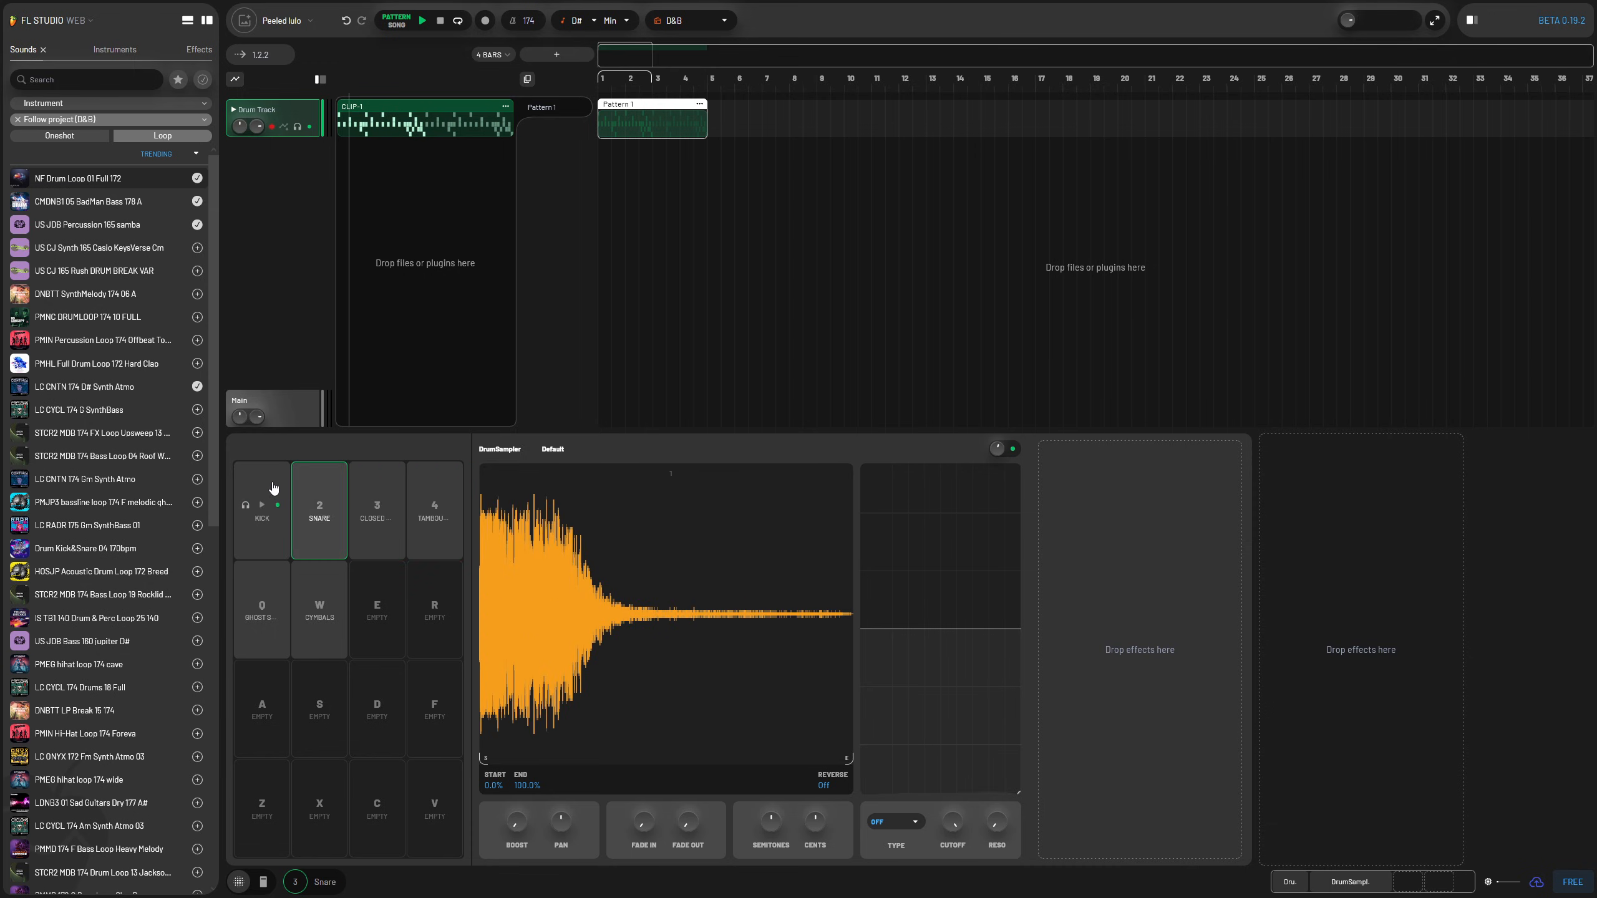
left_click(264, 500)
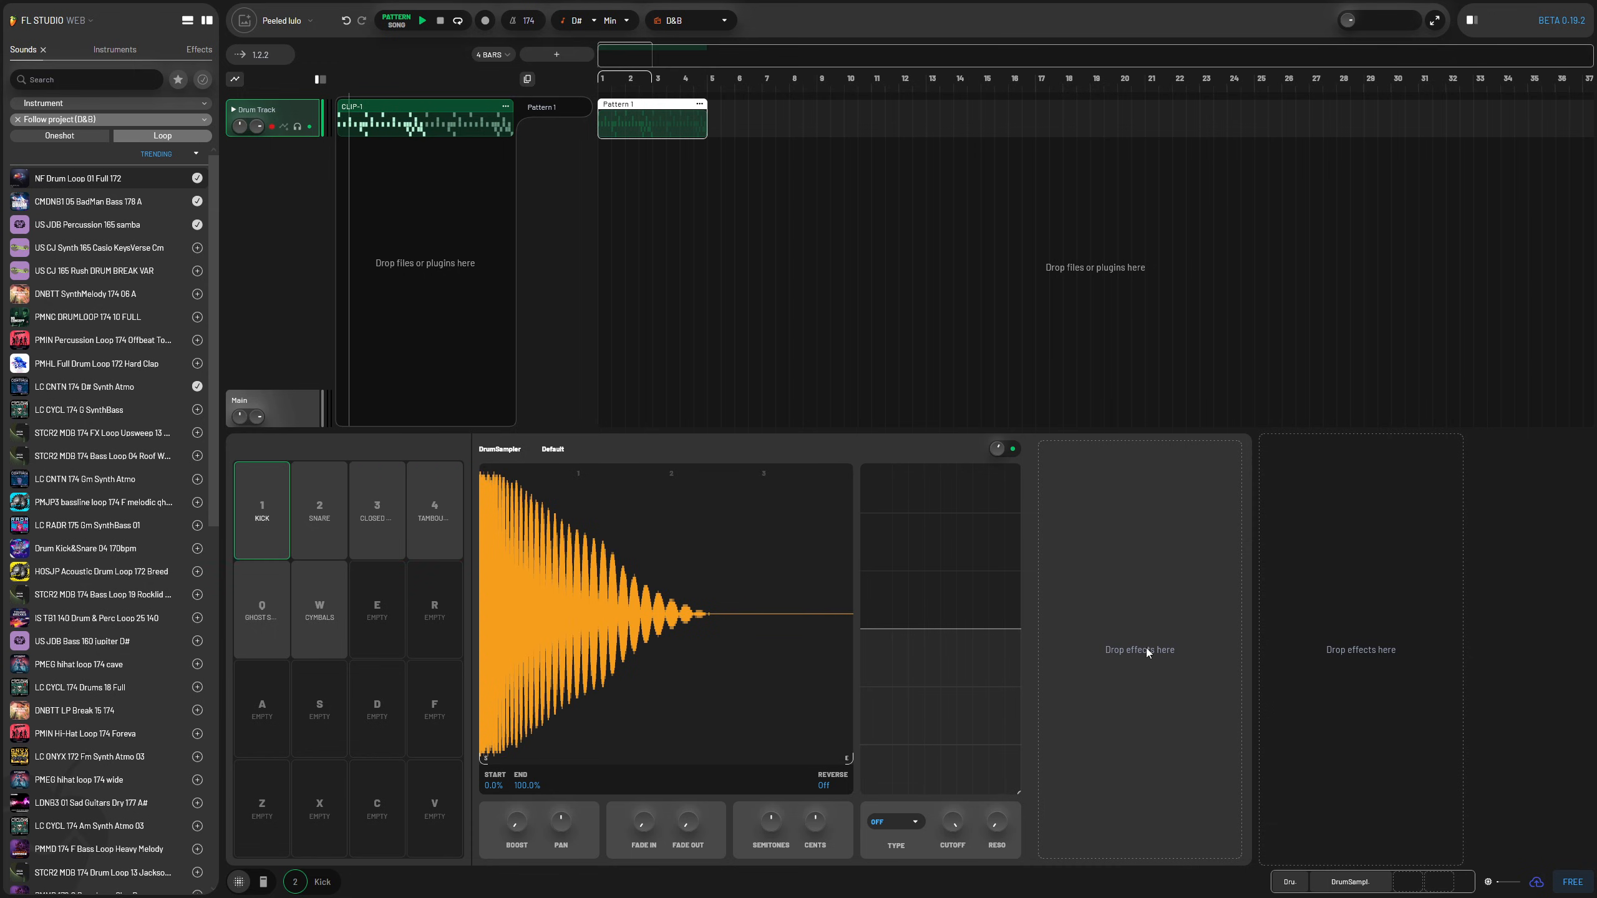
Step: Add a LuxeVerb effect to the Cymbals pad's own effects slot
left_click(327, 586)
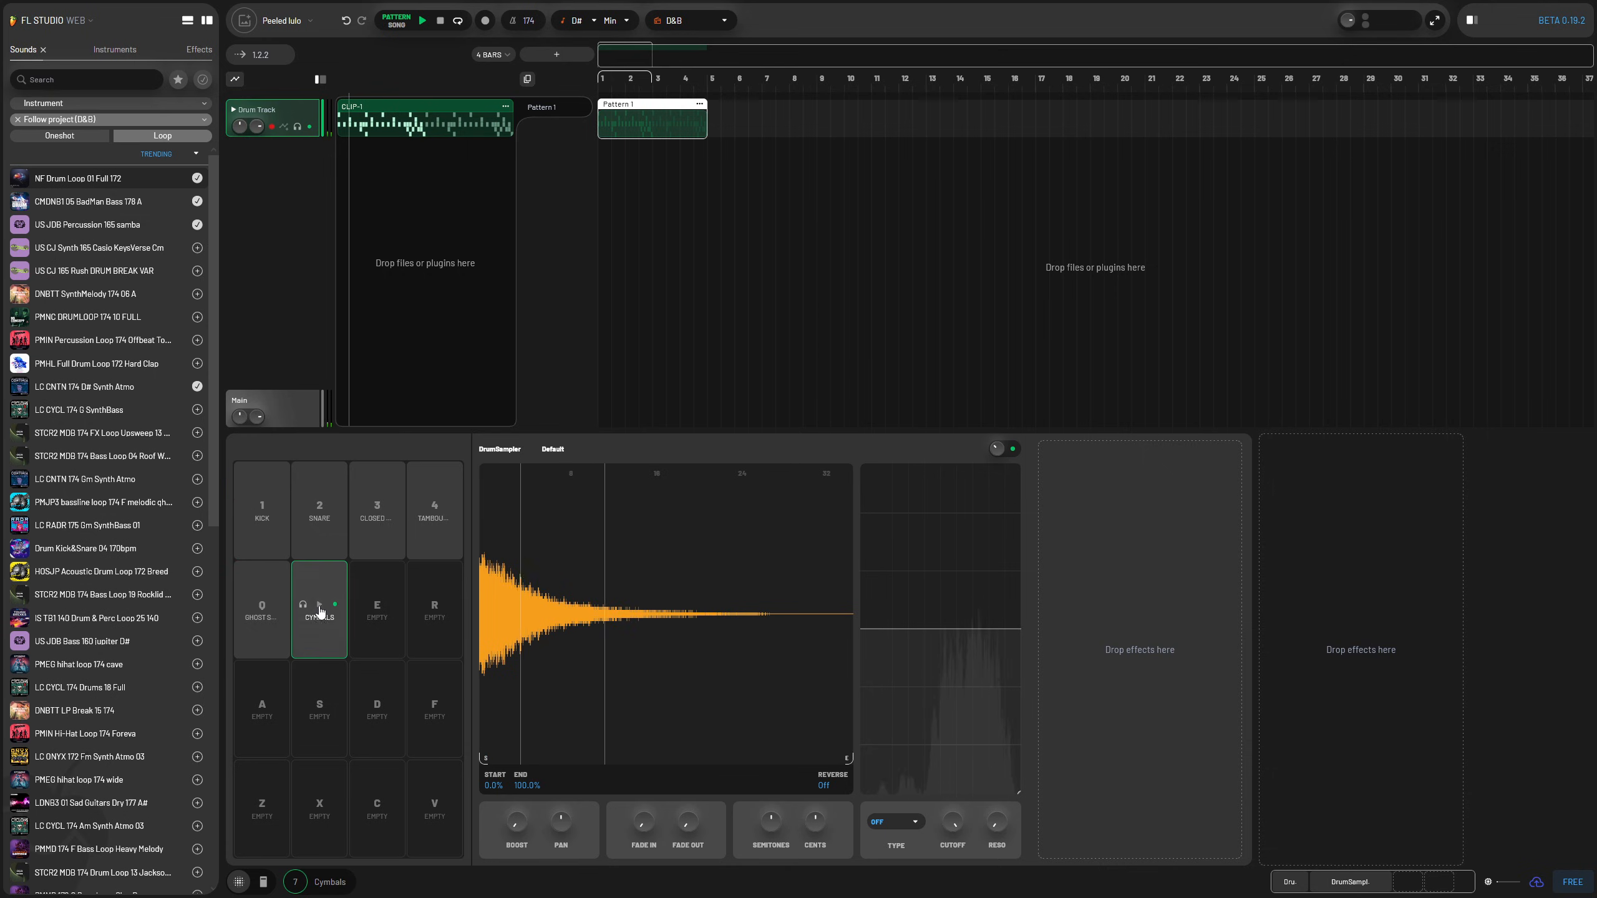
left_click(199, 50)
left_click_drag(35, 271, 862, 440)
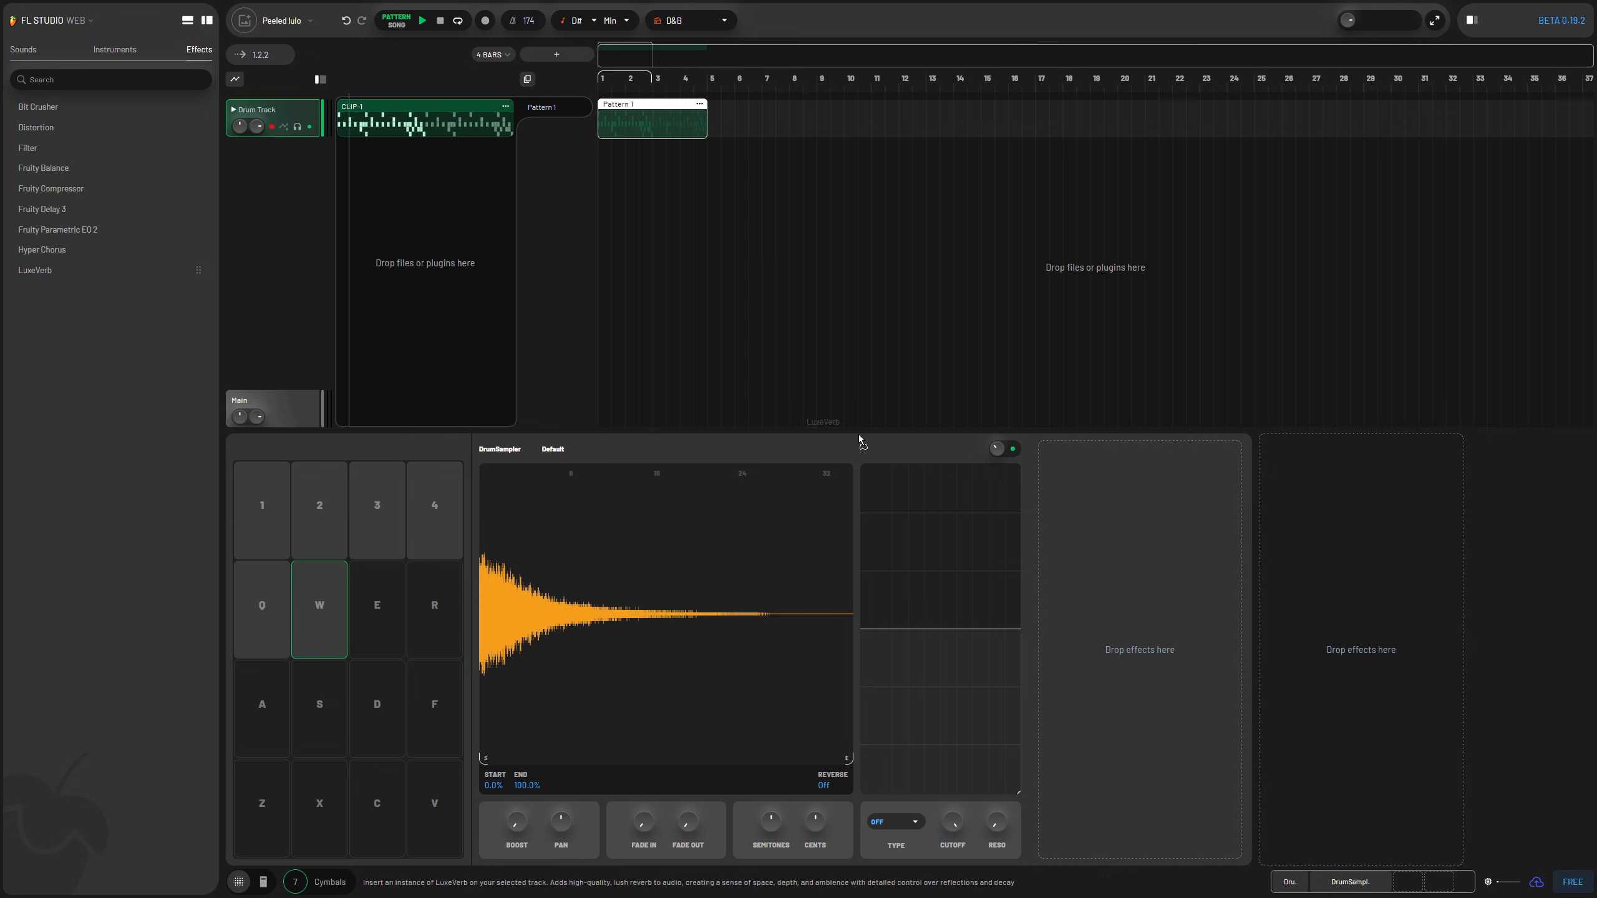
left_click_drag(1113, 645, 1114, 647)
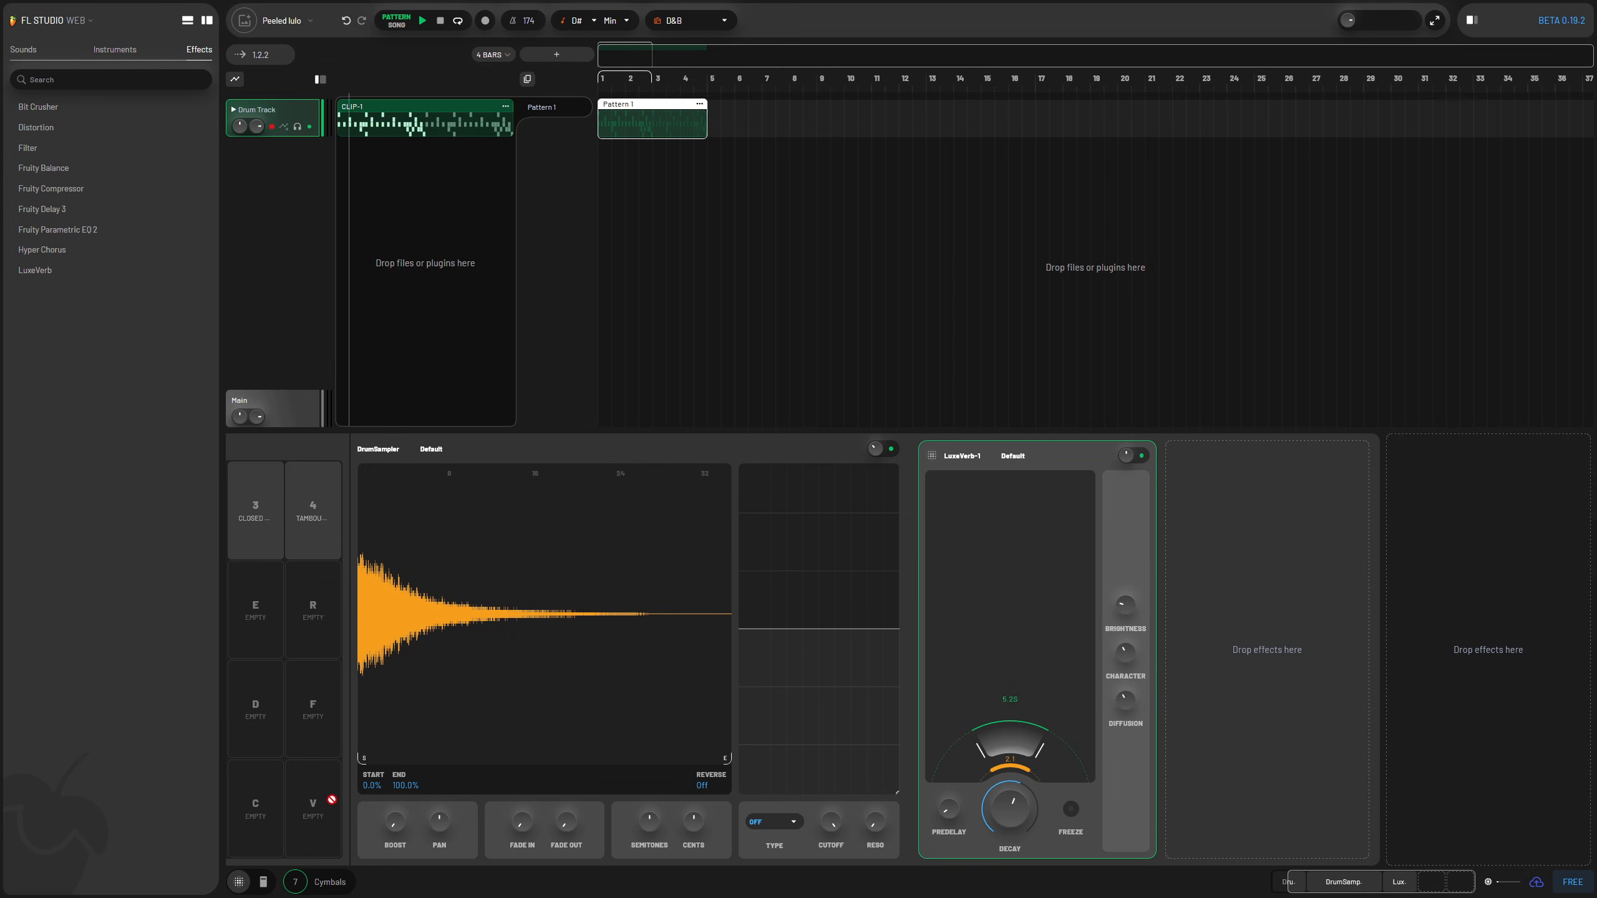
left_click(1269, 886)
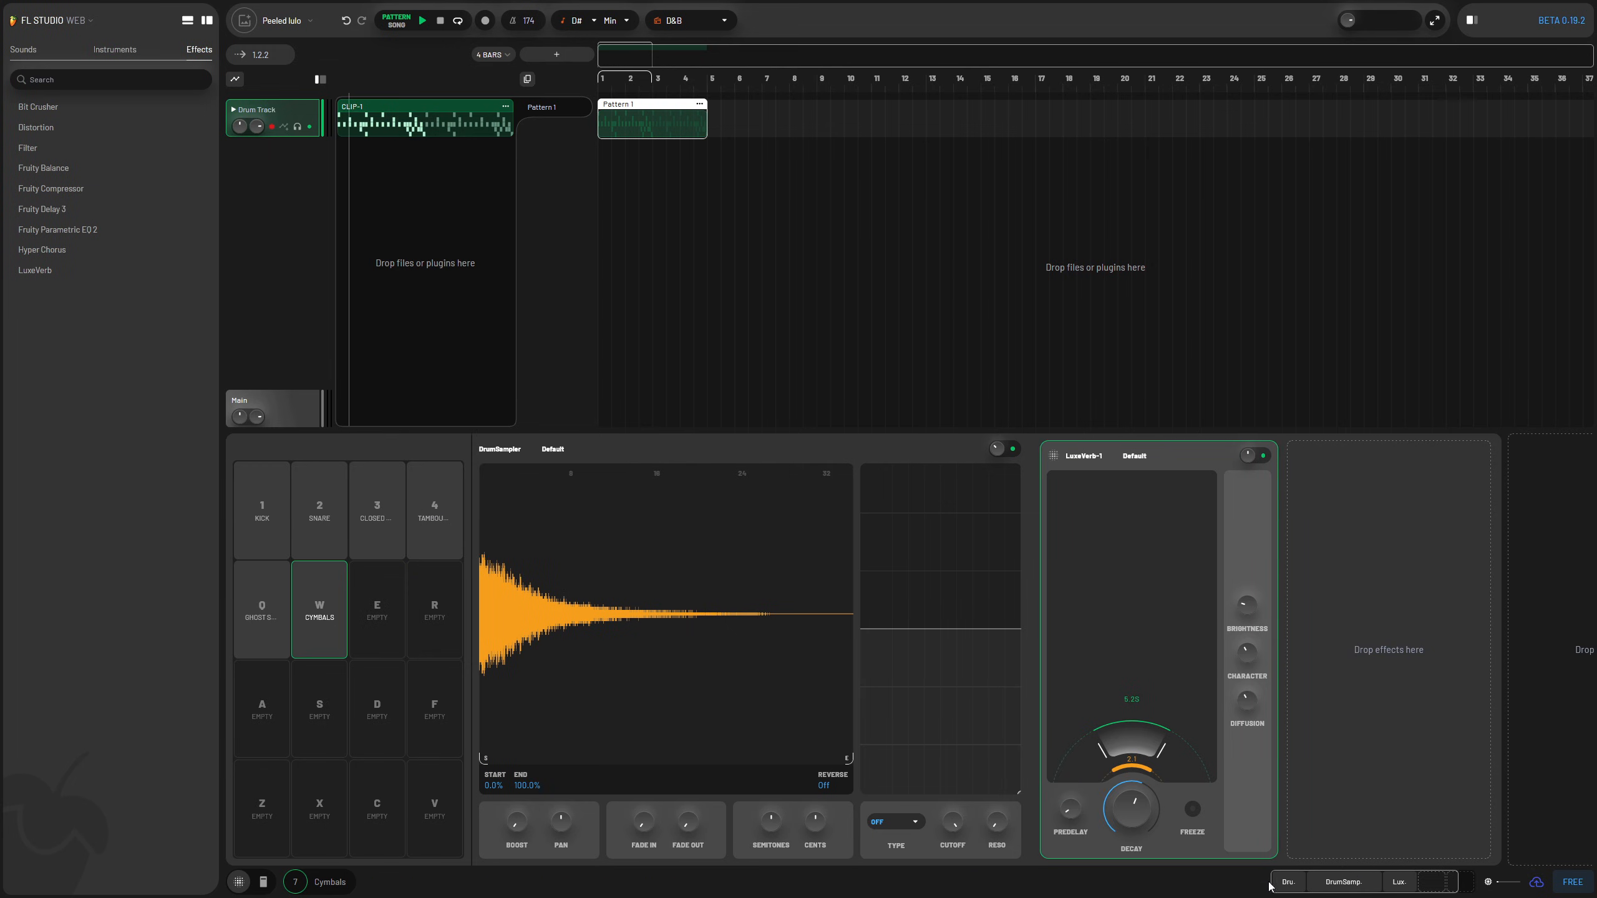
Step: Raise the cymbals' LuxeVerb decay, character, diffusion and brightness, auditioning the pad between the changes
left_click(321, 605)
left_click_drag(1136, 807, 1156, 758)
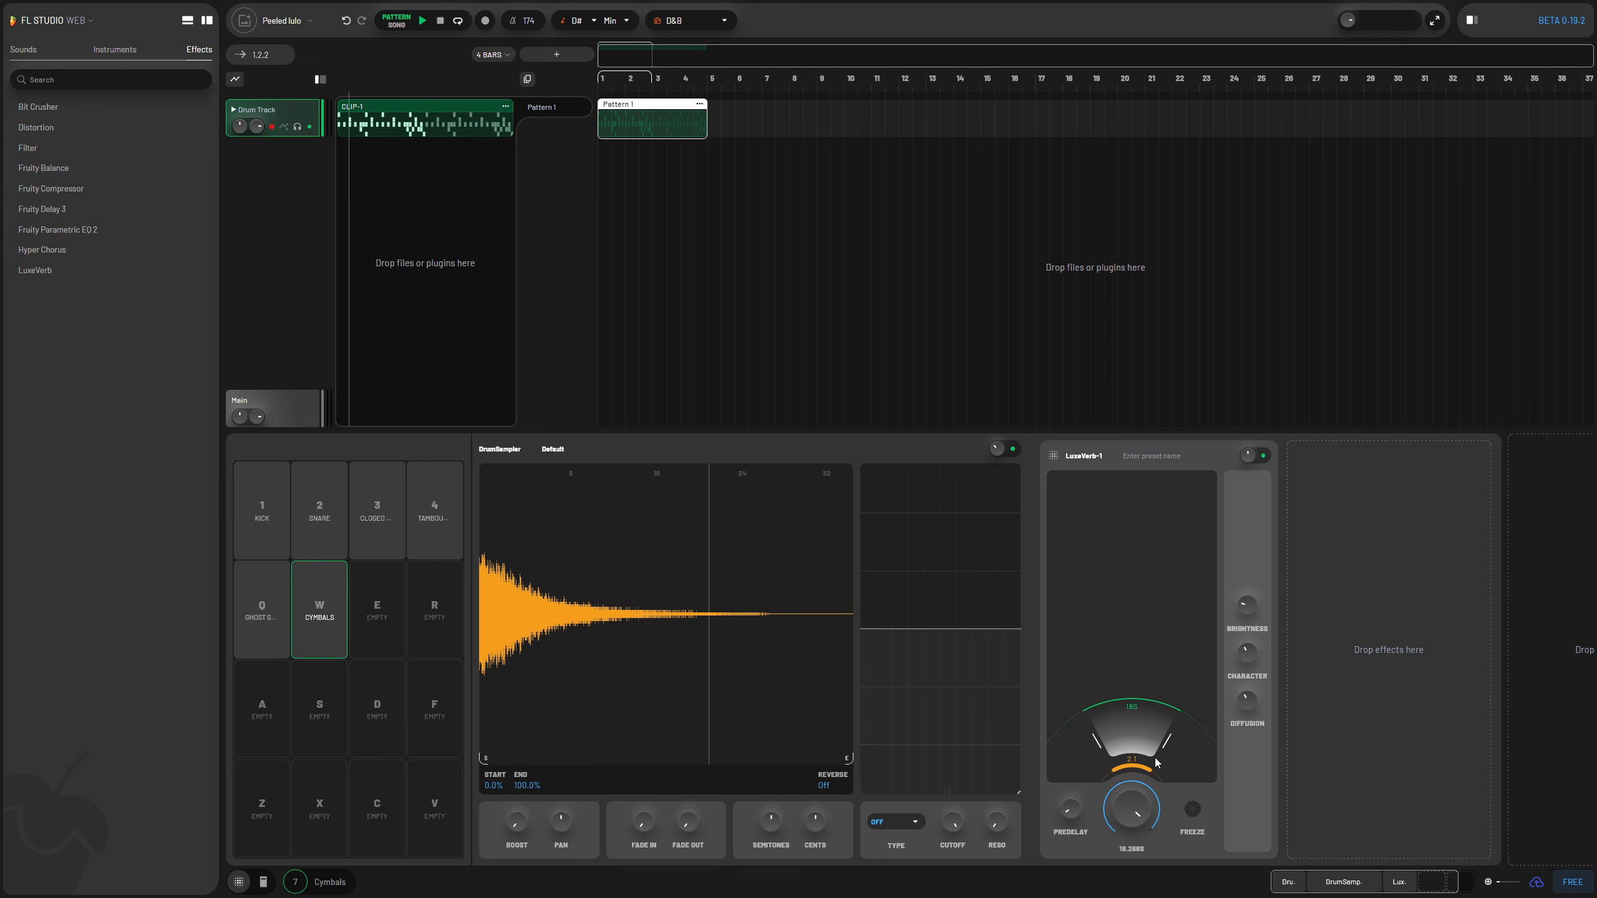
left_click(320, 610)
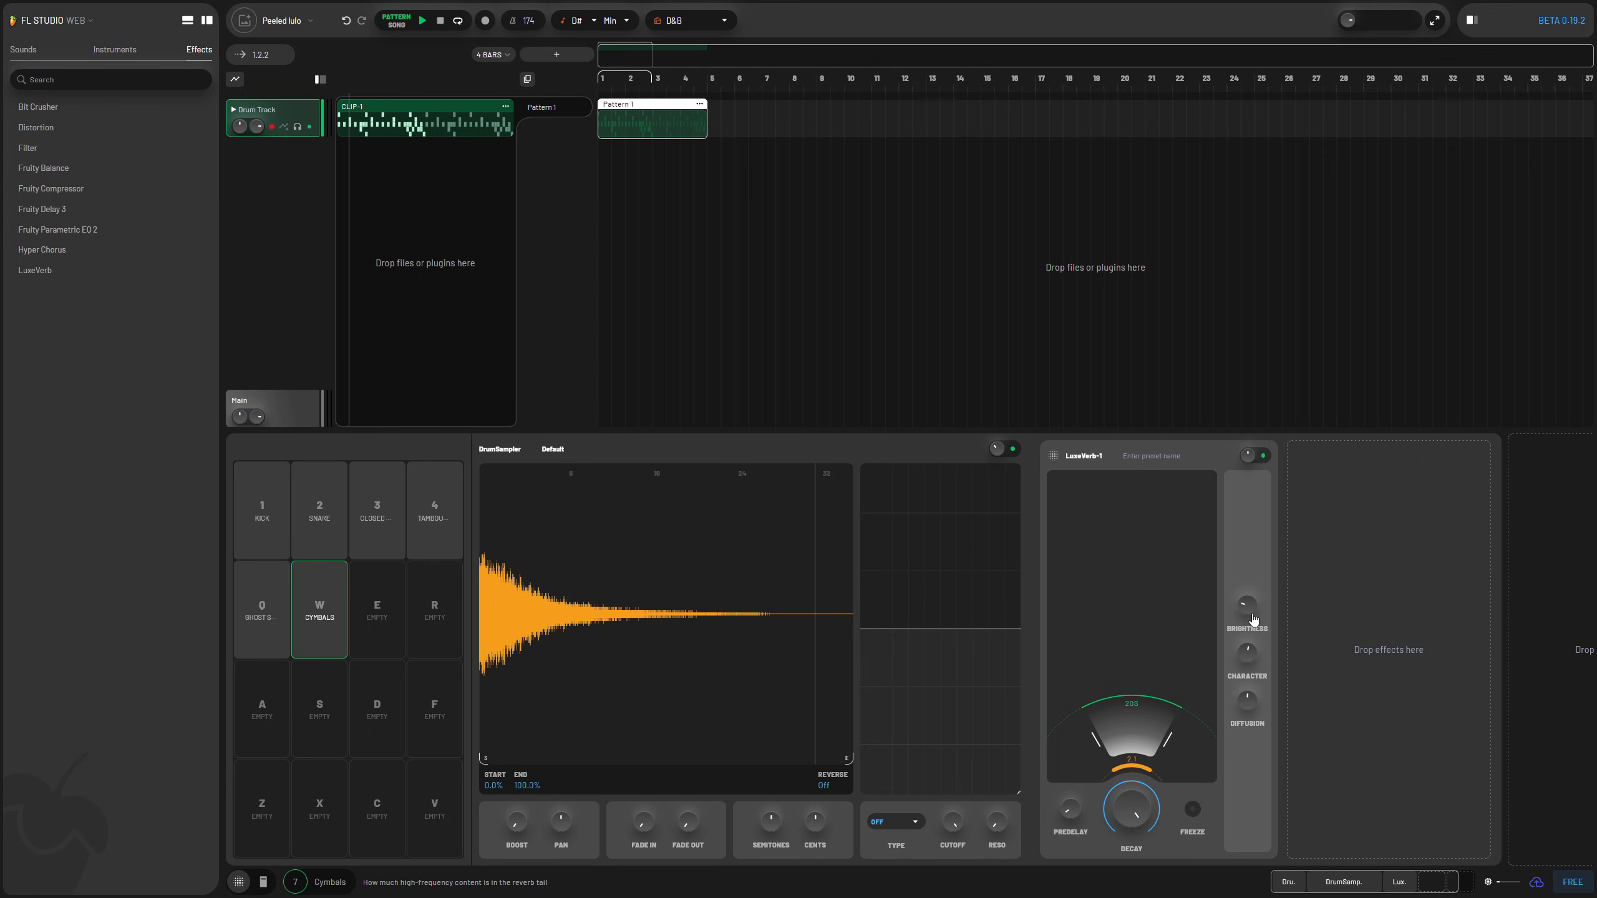
left_click_drag(1253, 620, 1260, 566)
left_click(321, 610)
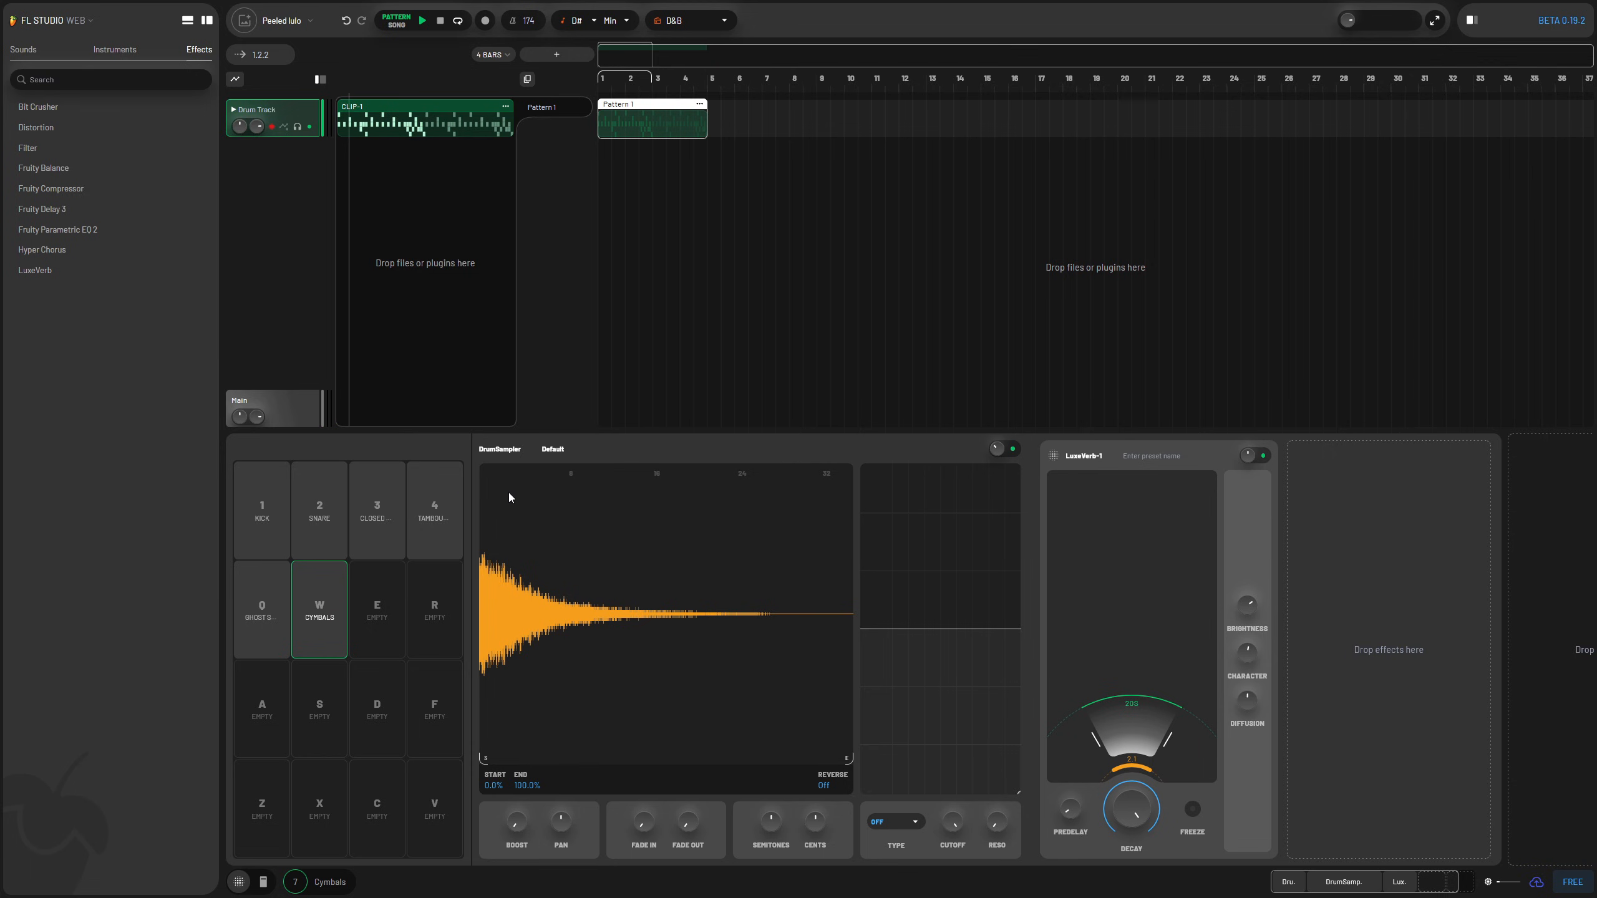
left_click(325, 579)
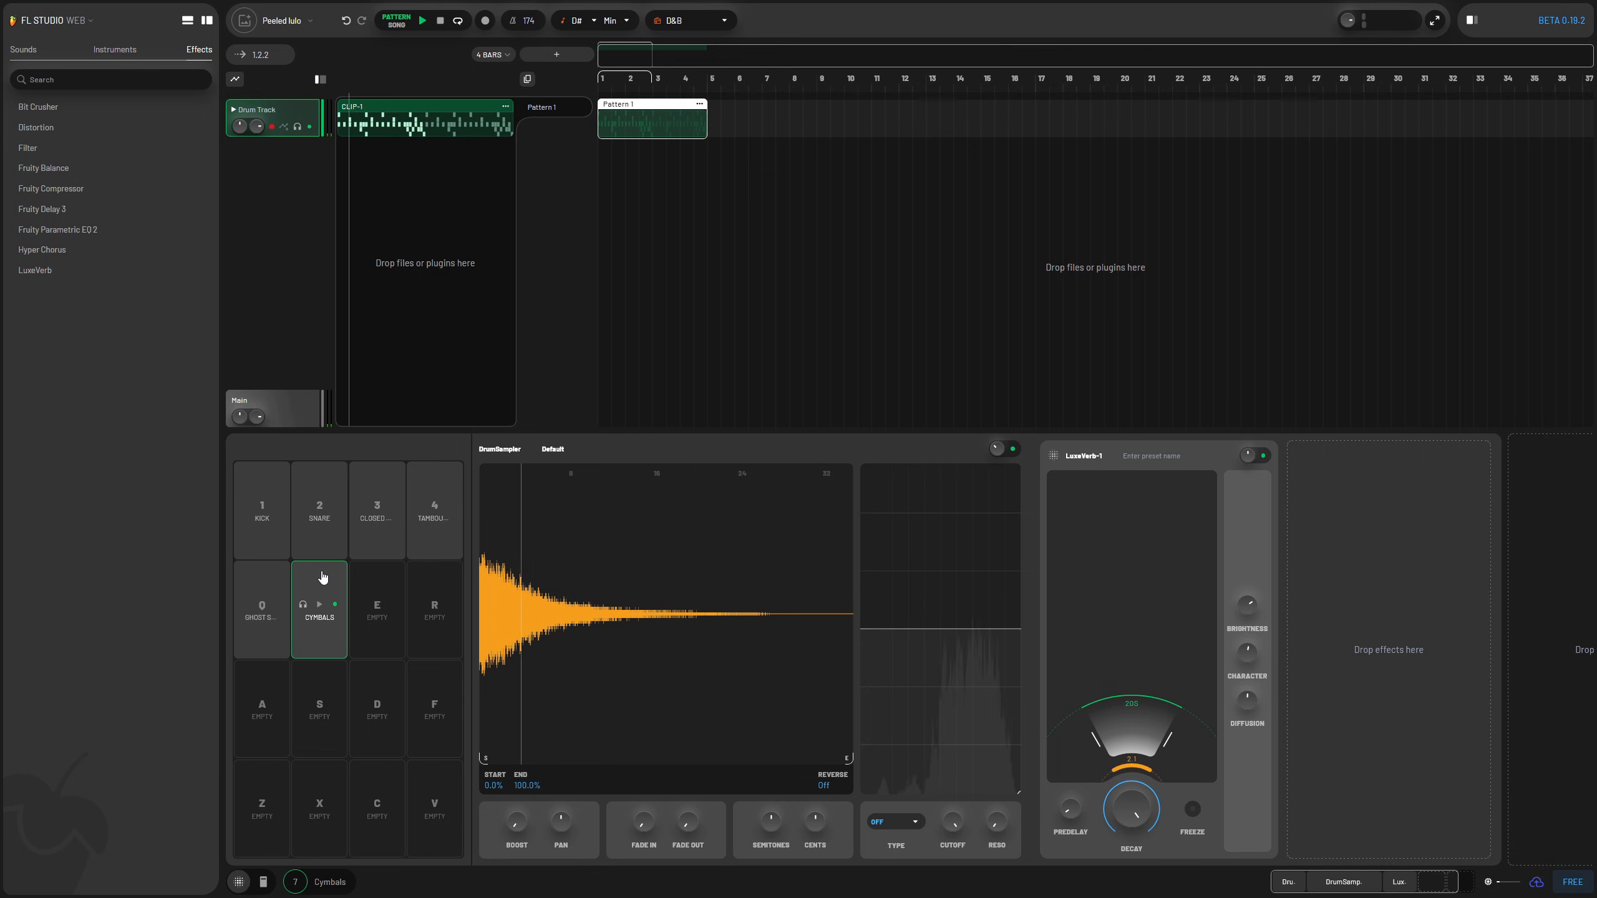
left_click(321, 575)
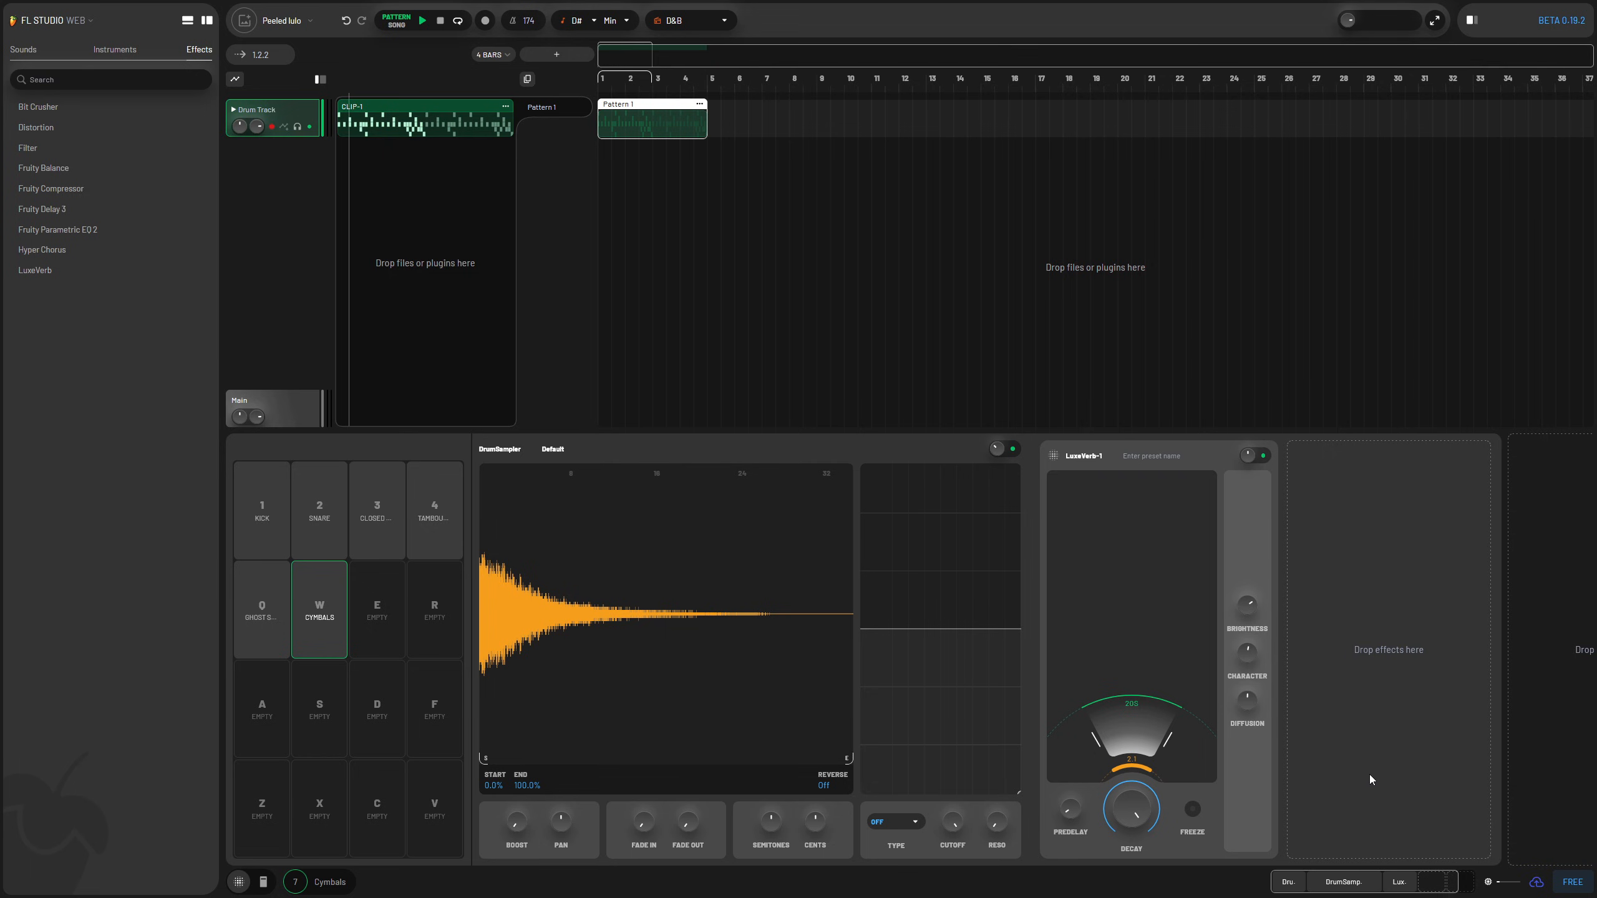
Step: Add a Filter effect to the whole Drum Track, and lower its Low Pass 12 frequency and raise its resonance during playback
scroll(1376, 692, "right", 2)
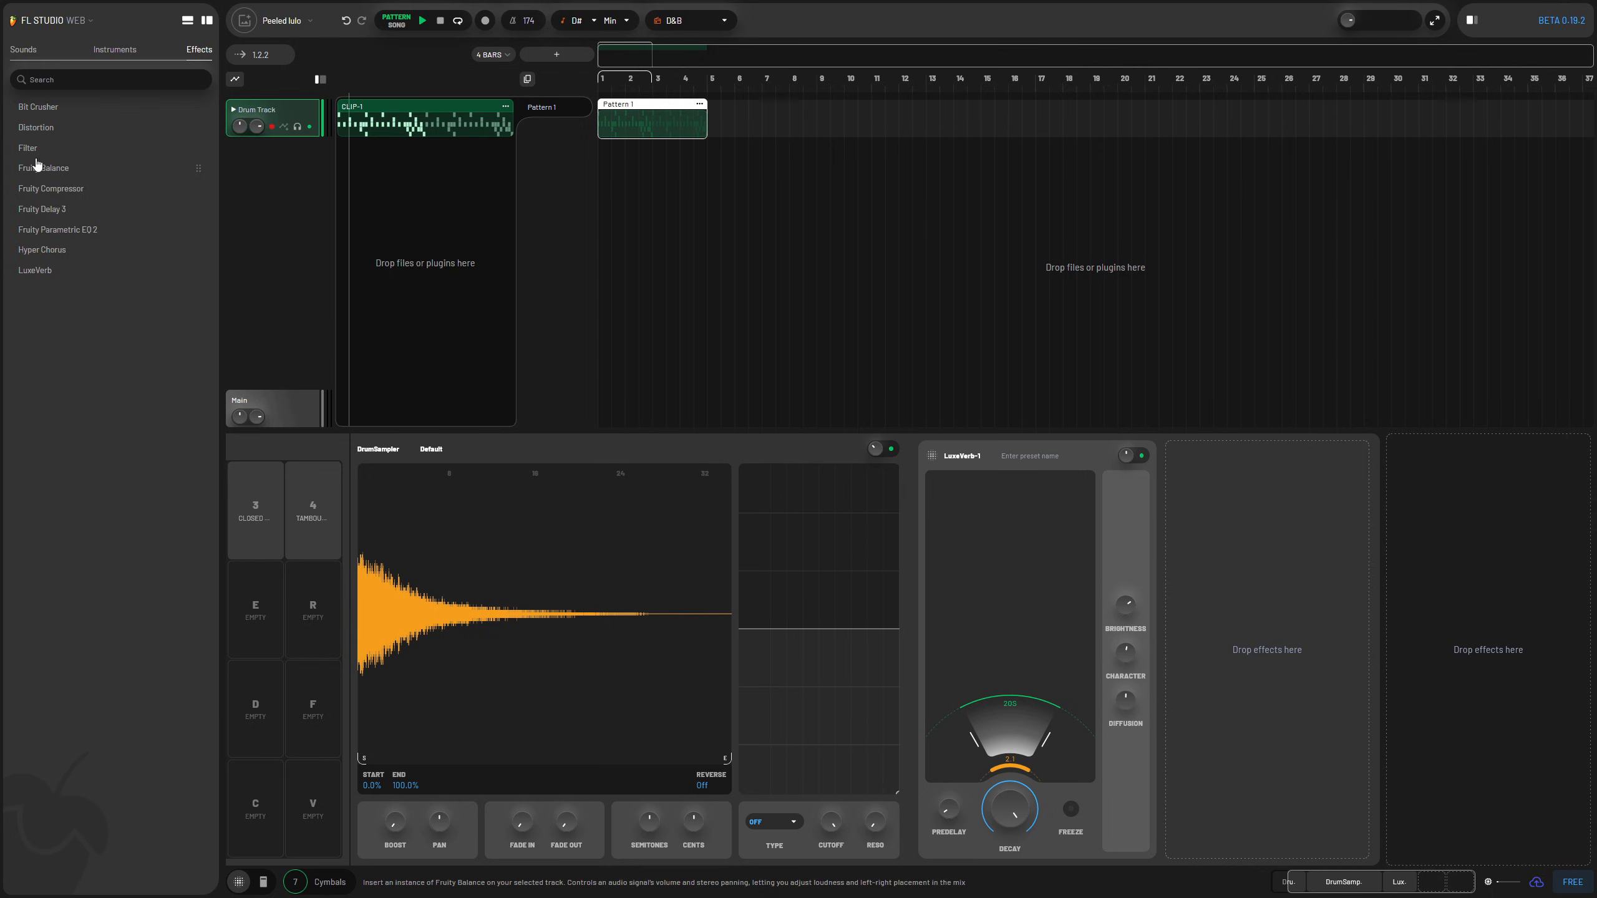
left_click_drag(28, 151, 1242, 782)
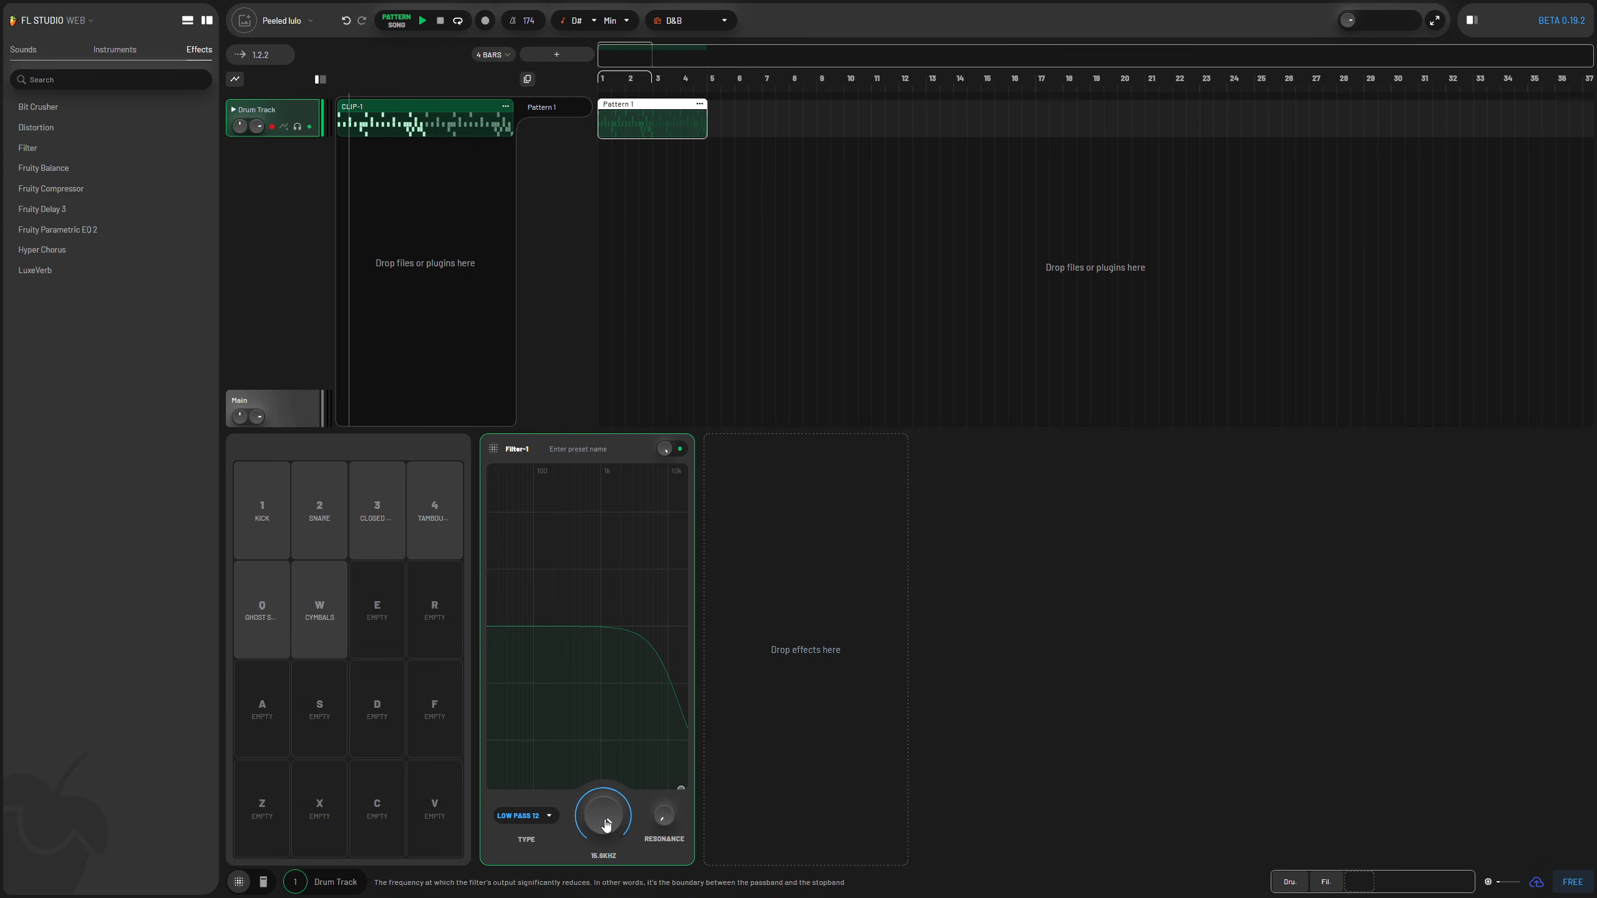
key("space")
mouse_move(606, 823)
left_mouse_down()
mouse_move(607, 862)
mouse_move(617, 759)
left_mouse_up()
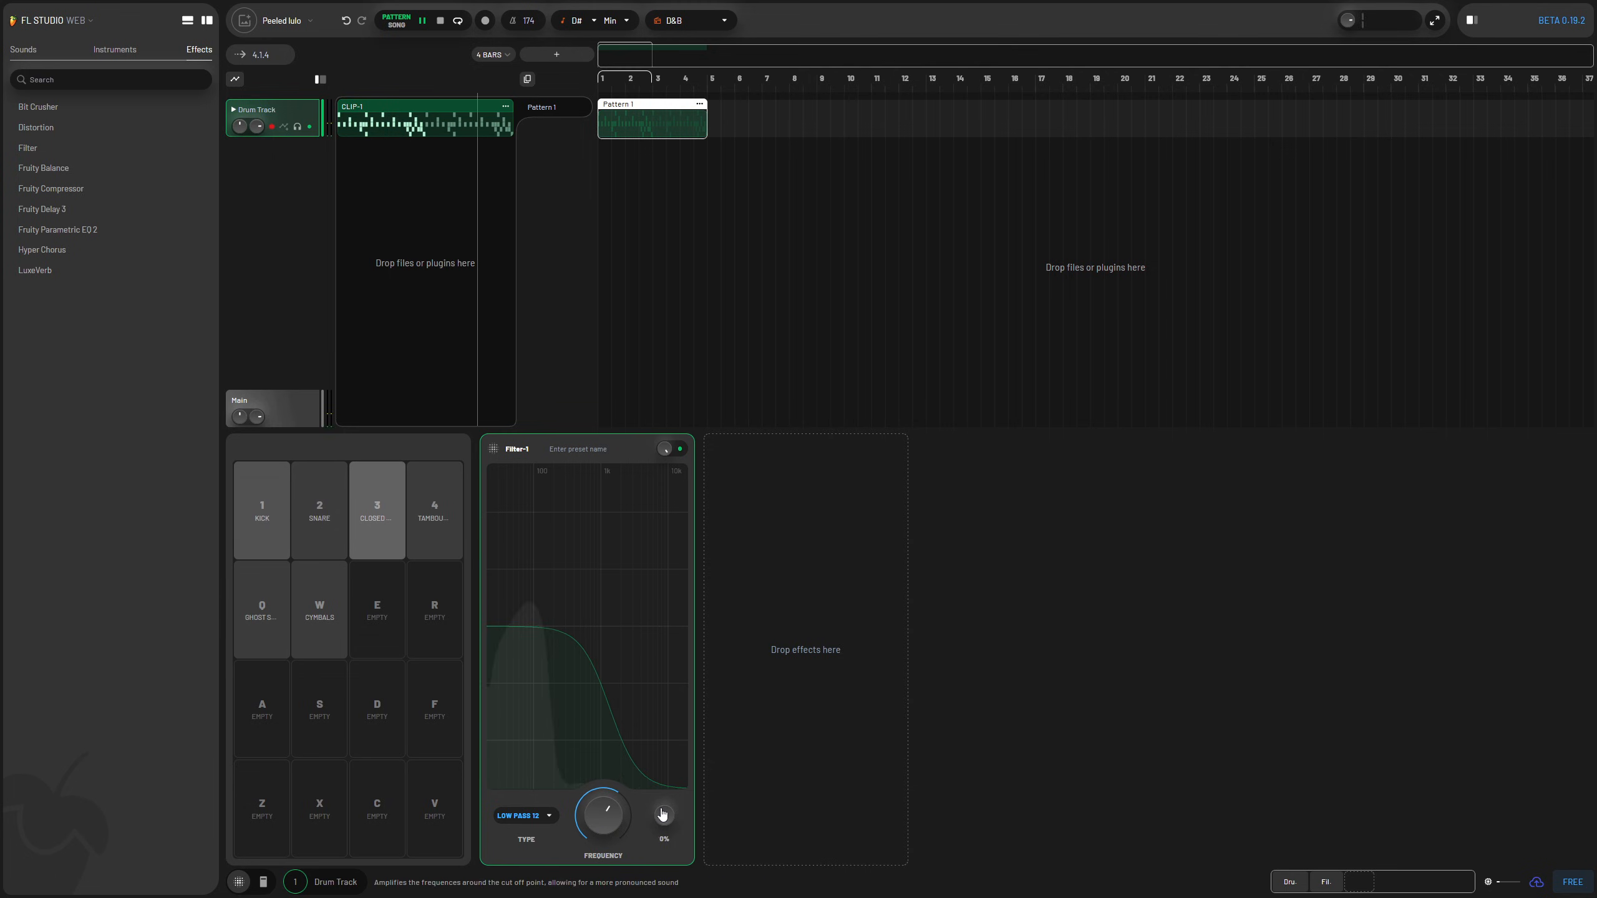
left_click_drag(662, 815, 588, 716)
key("space")
key("space")
key("space")
Step: Try the Comb + filter type on the playing pattern with a higher resonance and a lower frequency
left_click(531, 815)
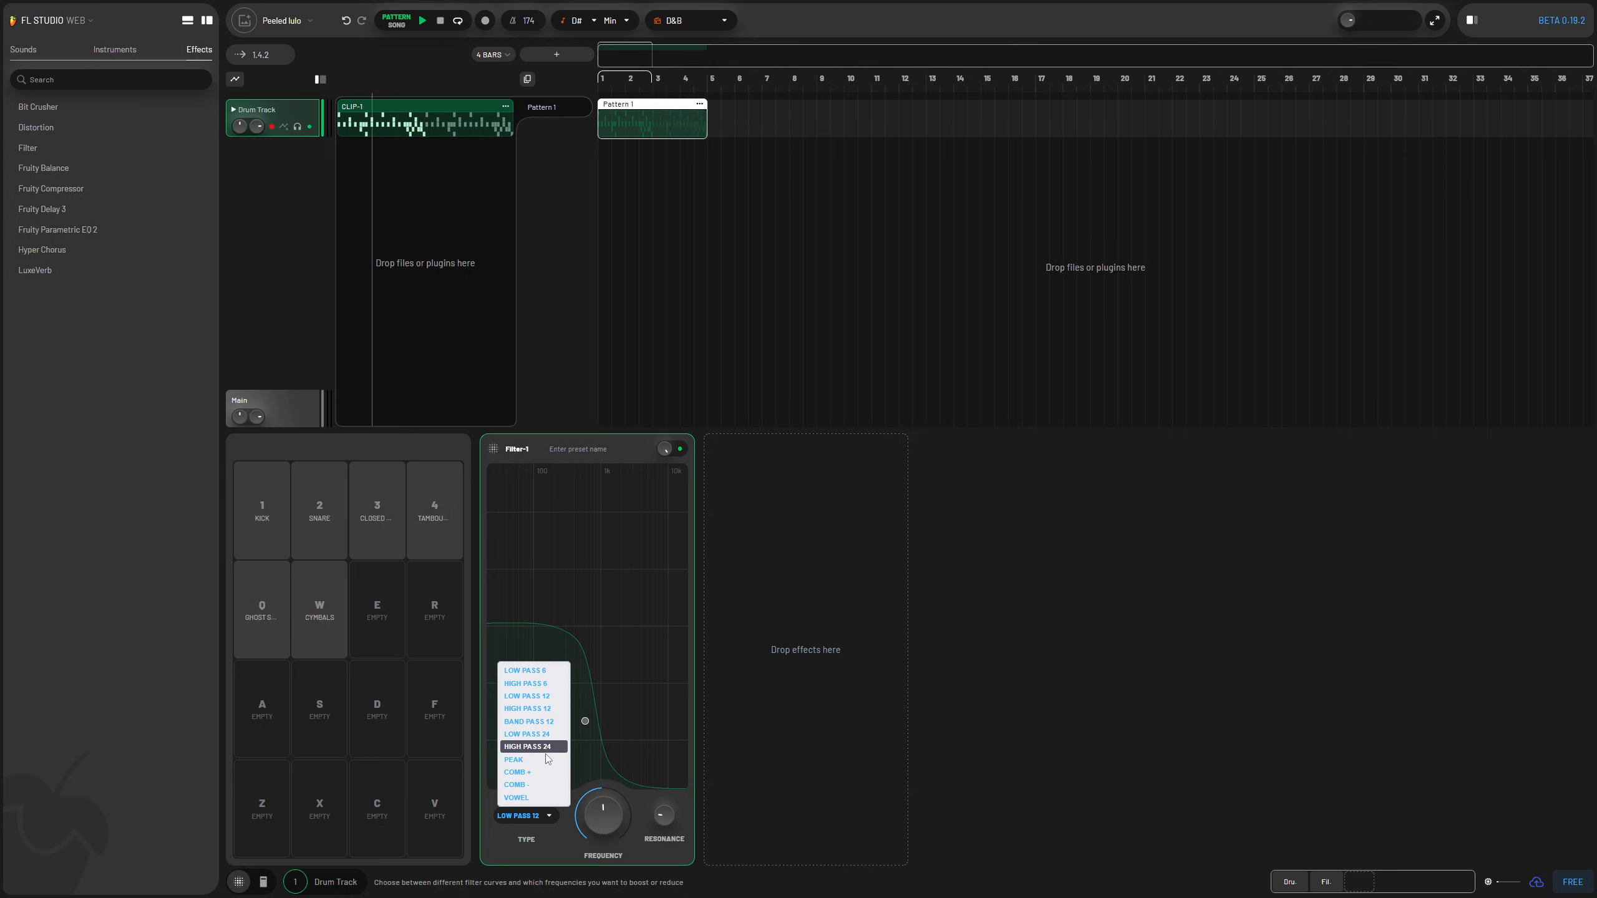
left_click(531, 772)
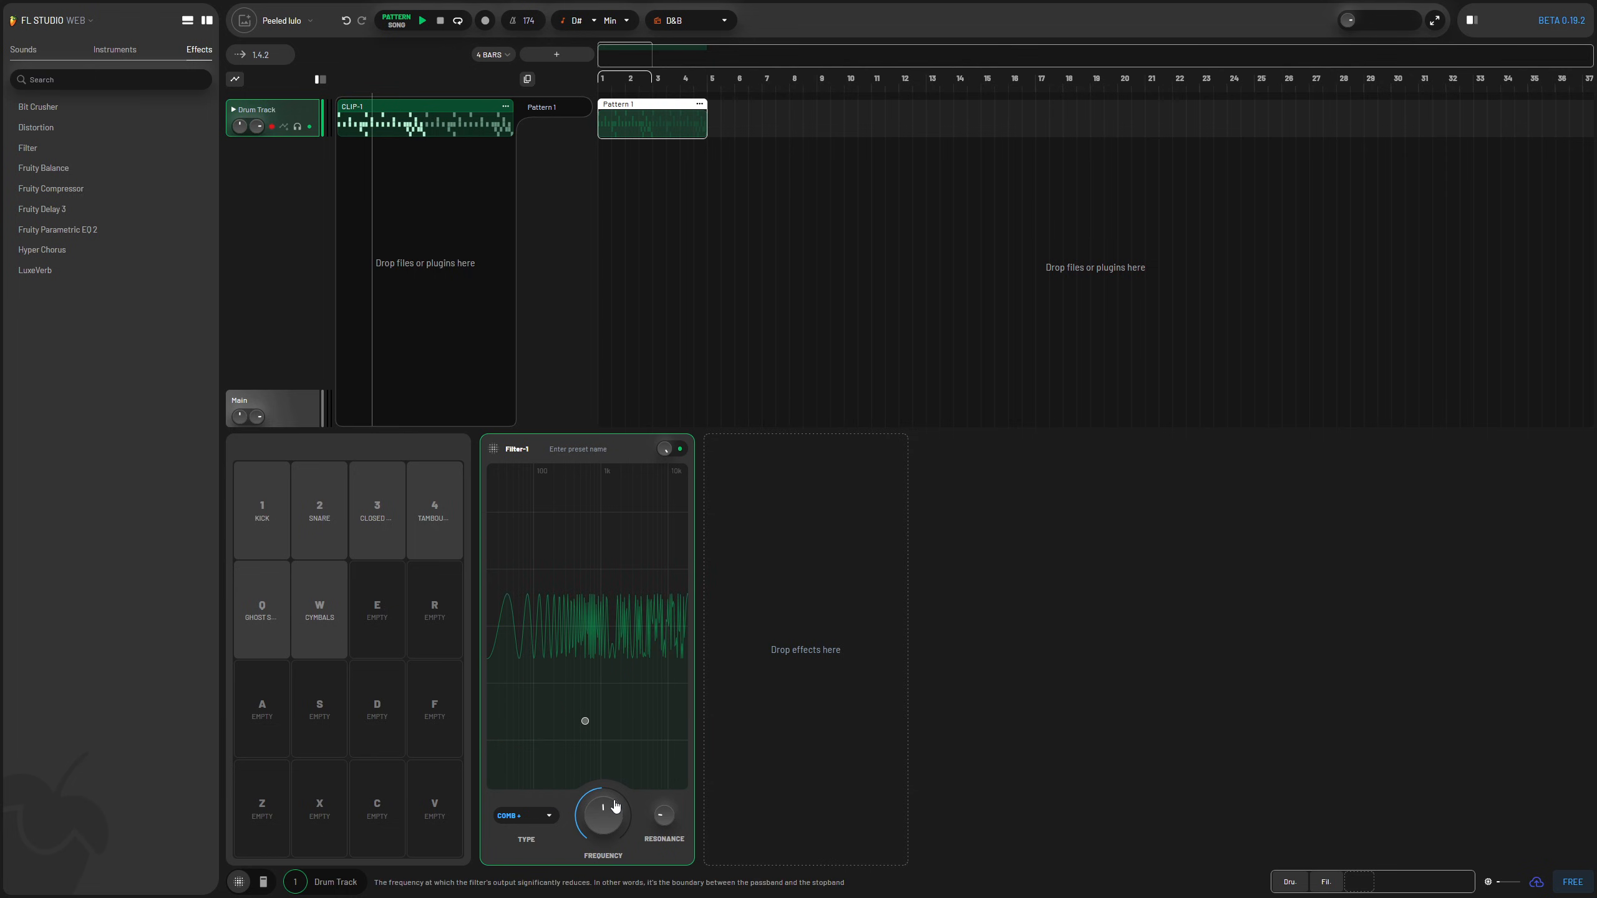
key("space")
left_click_drag(663, 816, 677, 740)
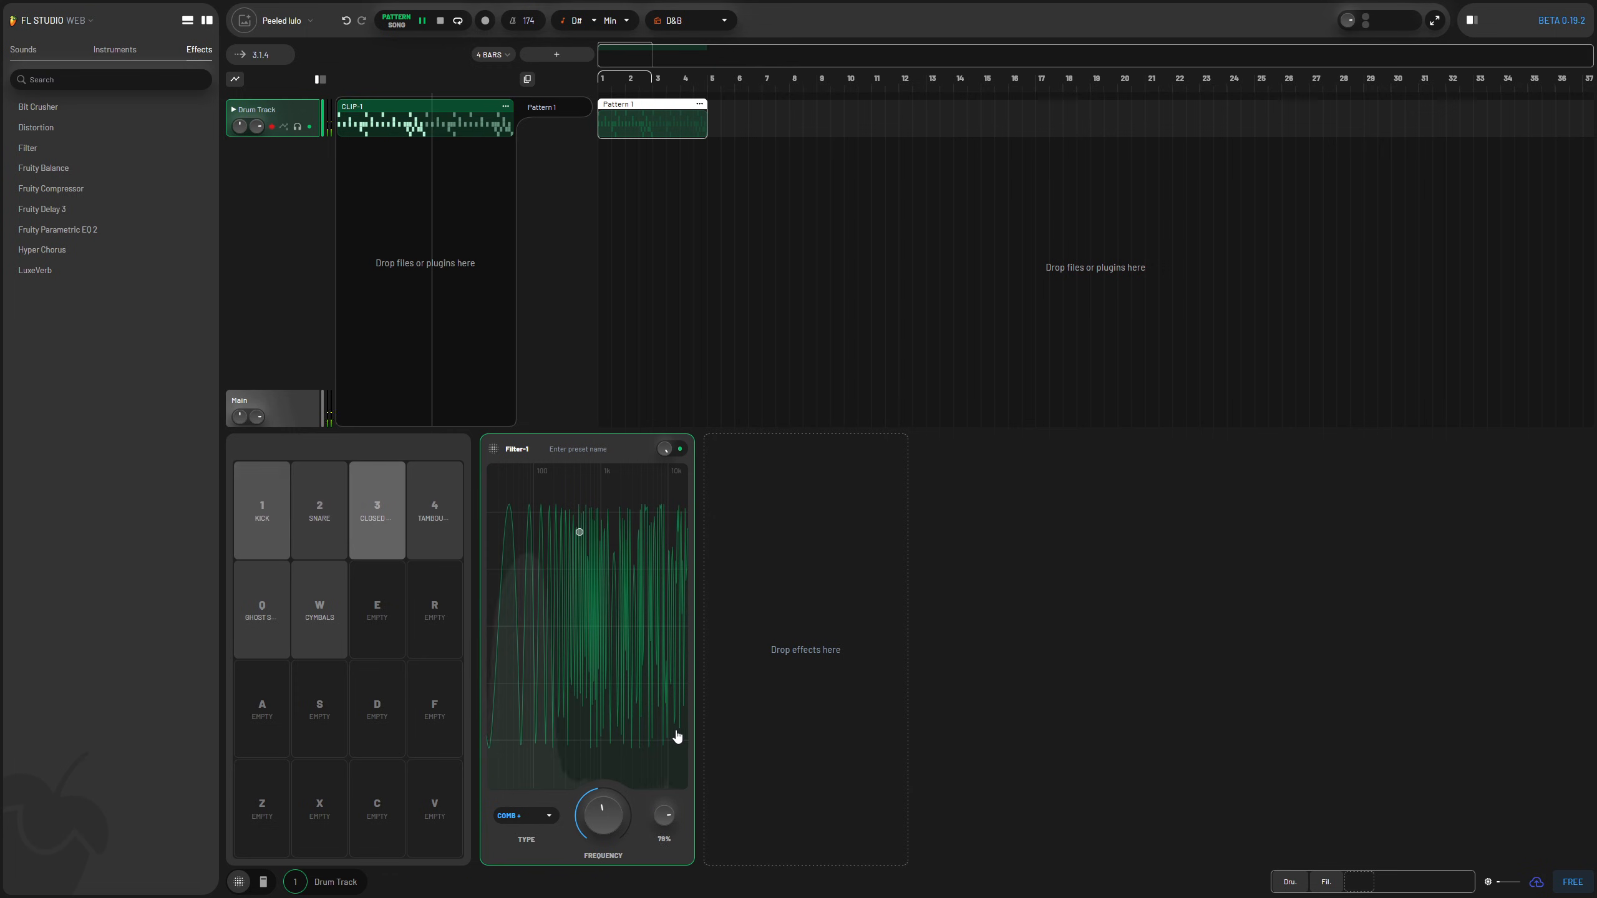
left_click_drag(601, 813, 668, 846)
key("space")
Step: Set the filter type to High Pass 24 with minimum resonance and a low cutoff frequency, and check it in playback
left_click(525, 816)
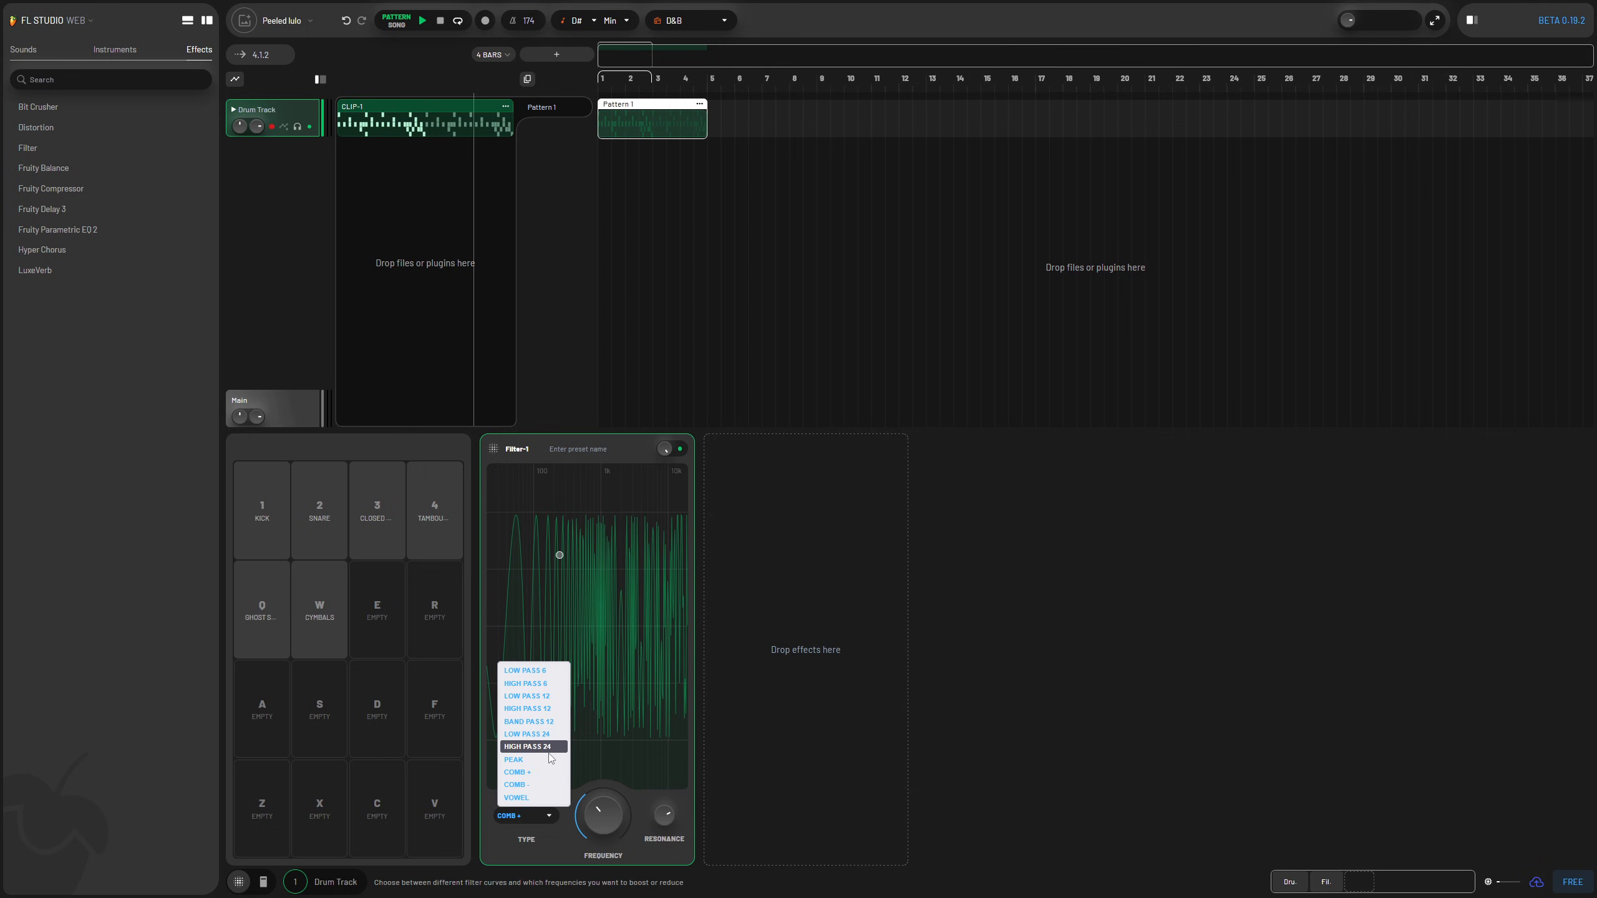
left_click(549, 749)
left_click_drag(664, 818, 603, 831)
key("space")
key("space")
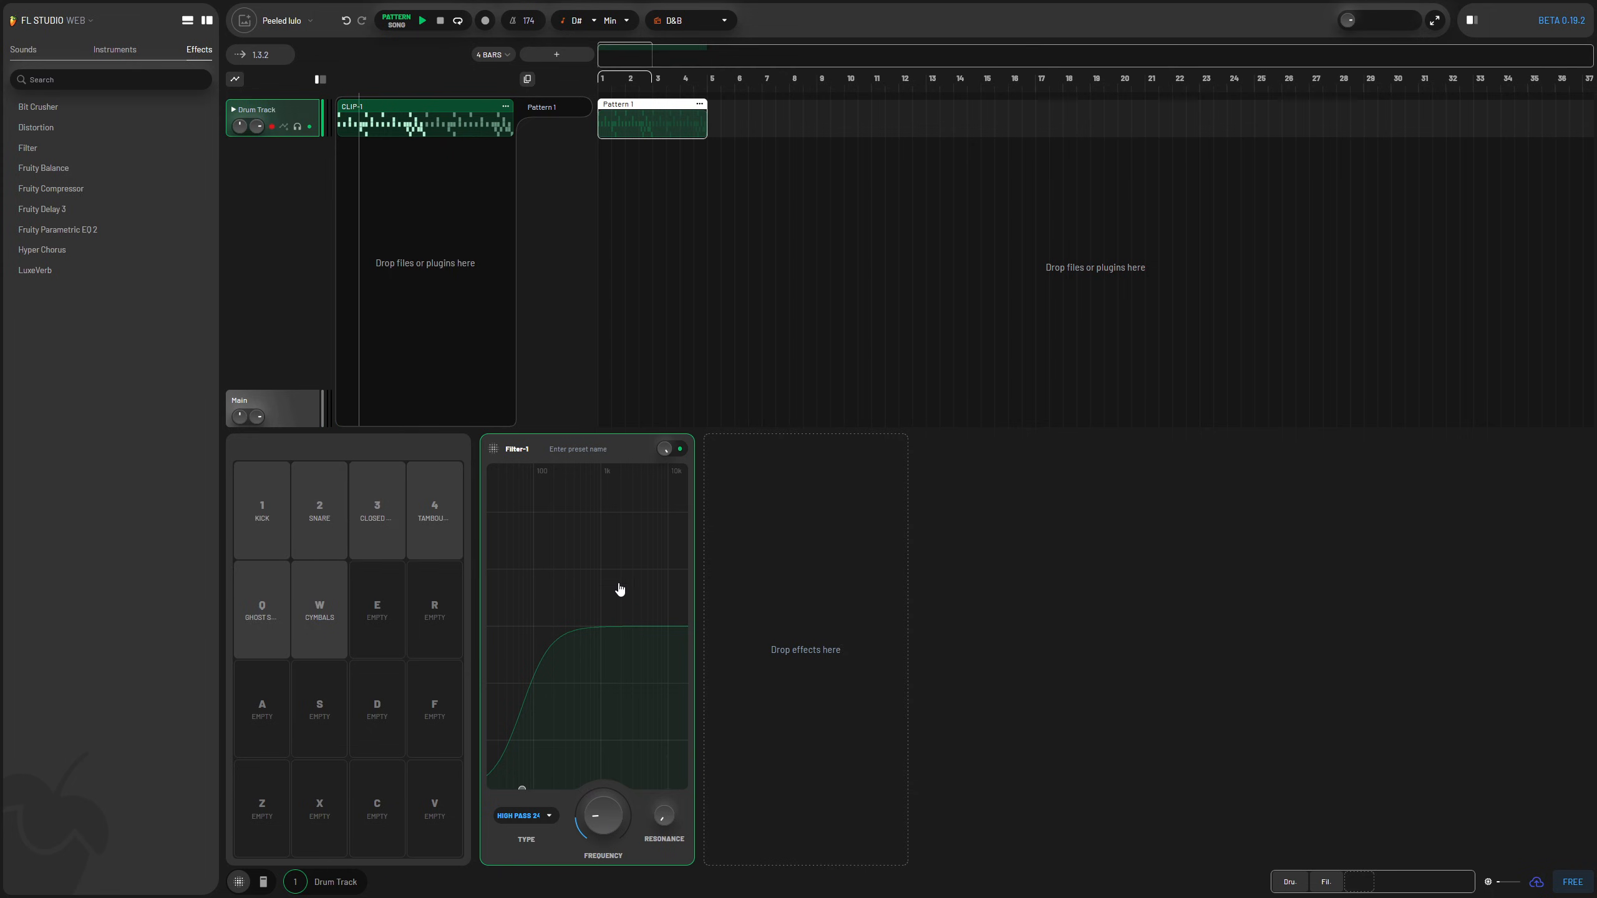
Step: Save the filter settings as a preset named MyDrums
left_click(601, 449)
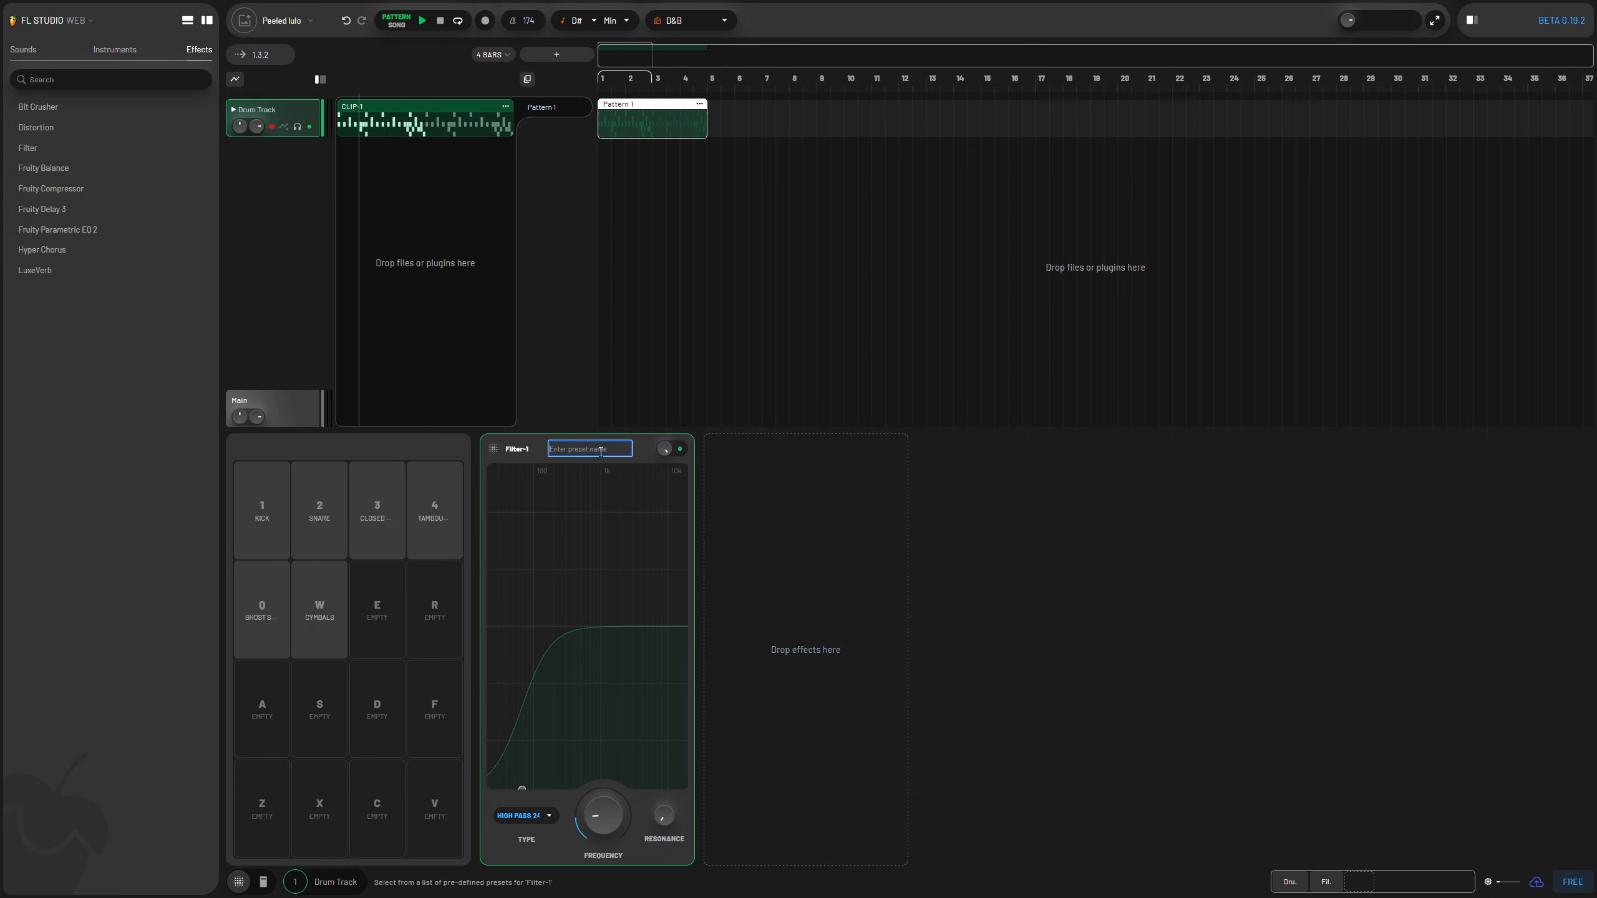
type("MyDrums")
key("Return")
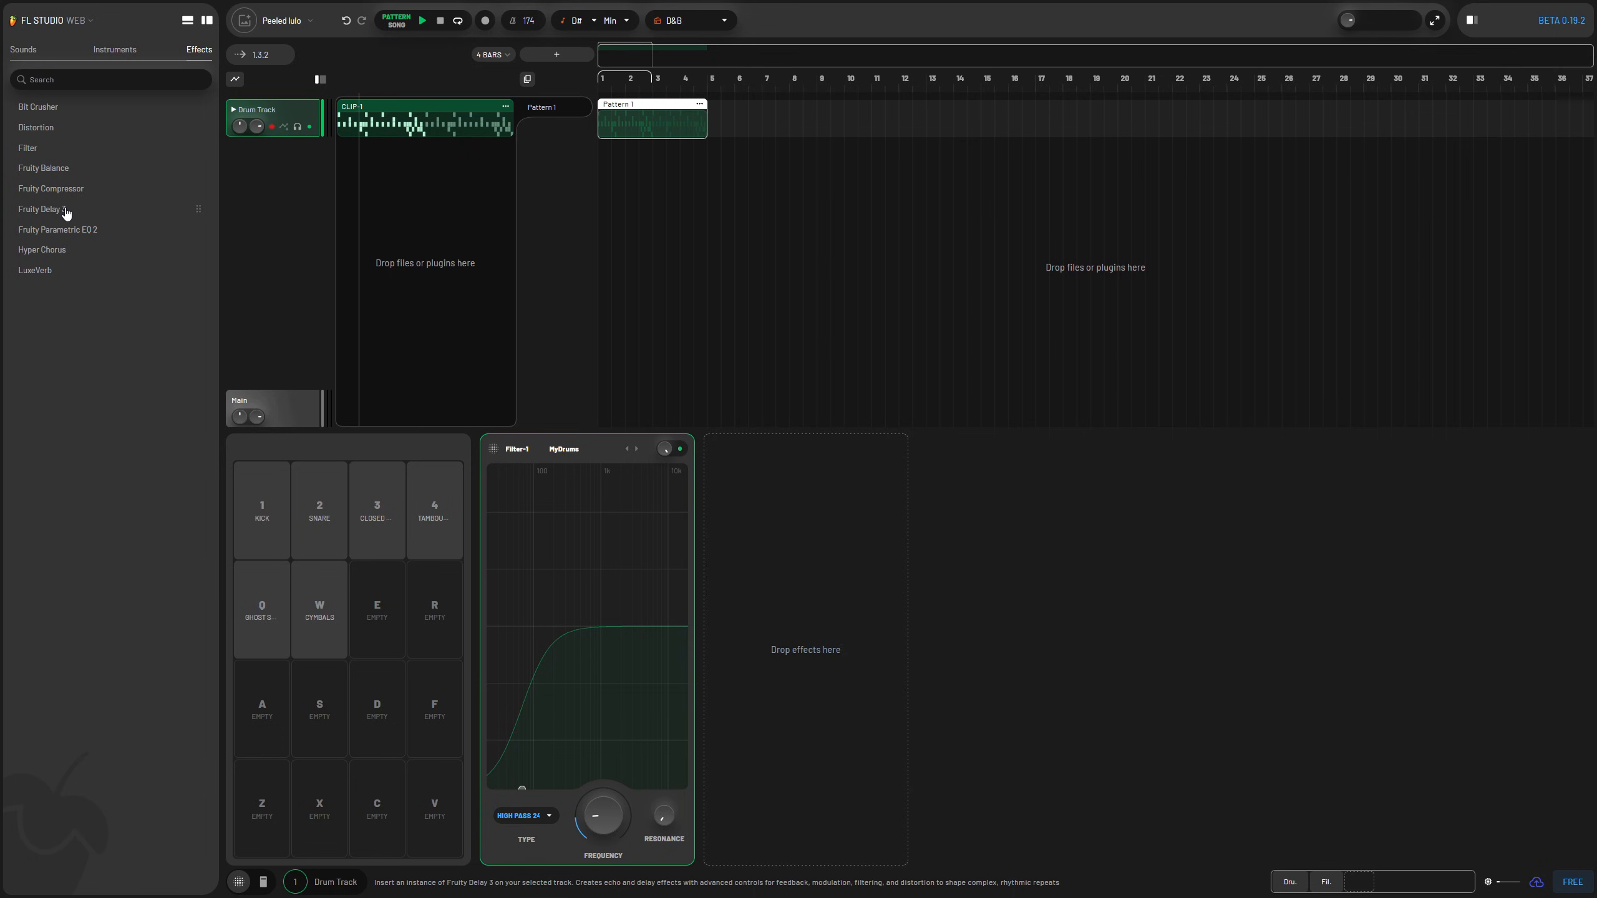
Step: Add Fruity Compressor after the filter on the Drum Track, lower its threshold and raise its ratio
left_click_drag(49, 189, 757, 550)
key("space")
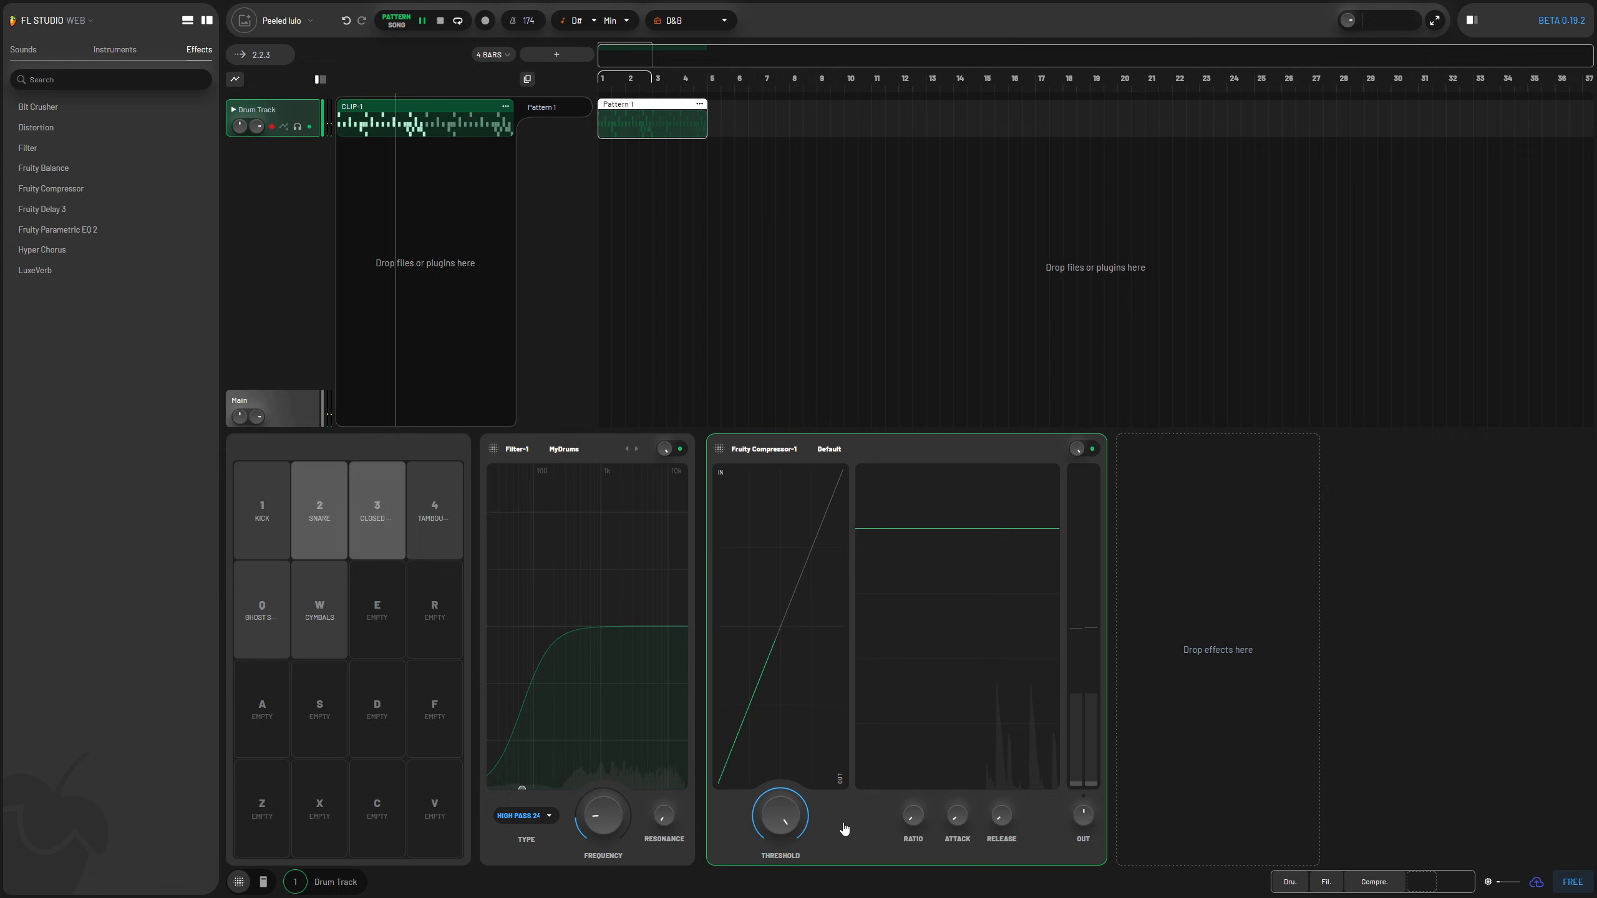
key("space")
left_click_drag(781, 818, 787, 839)
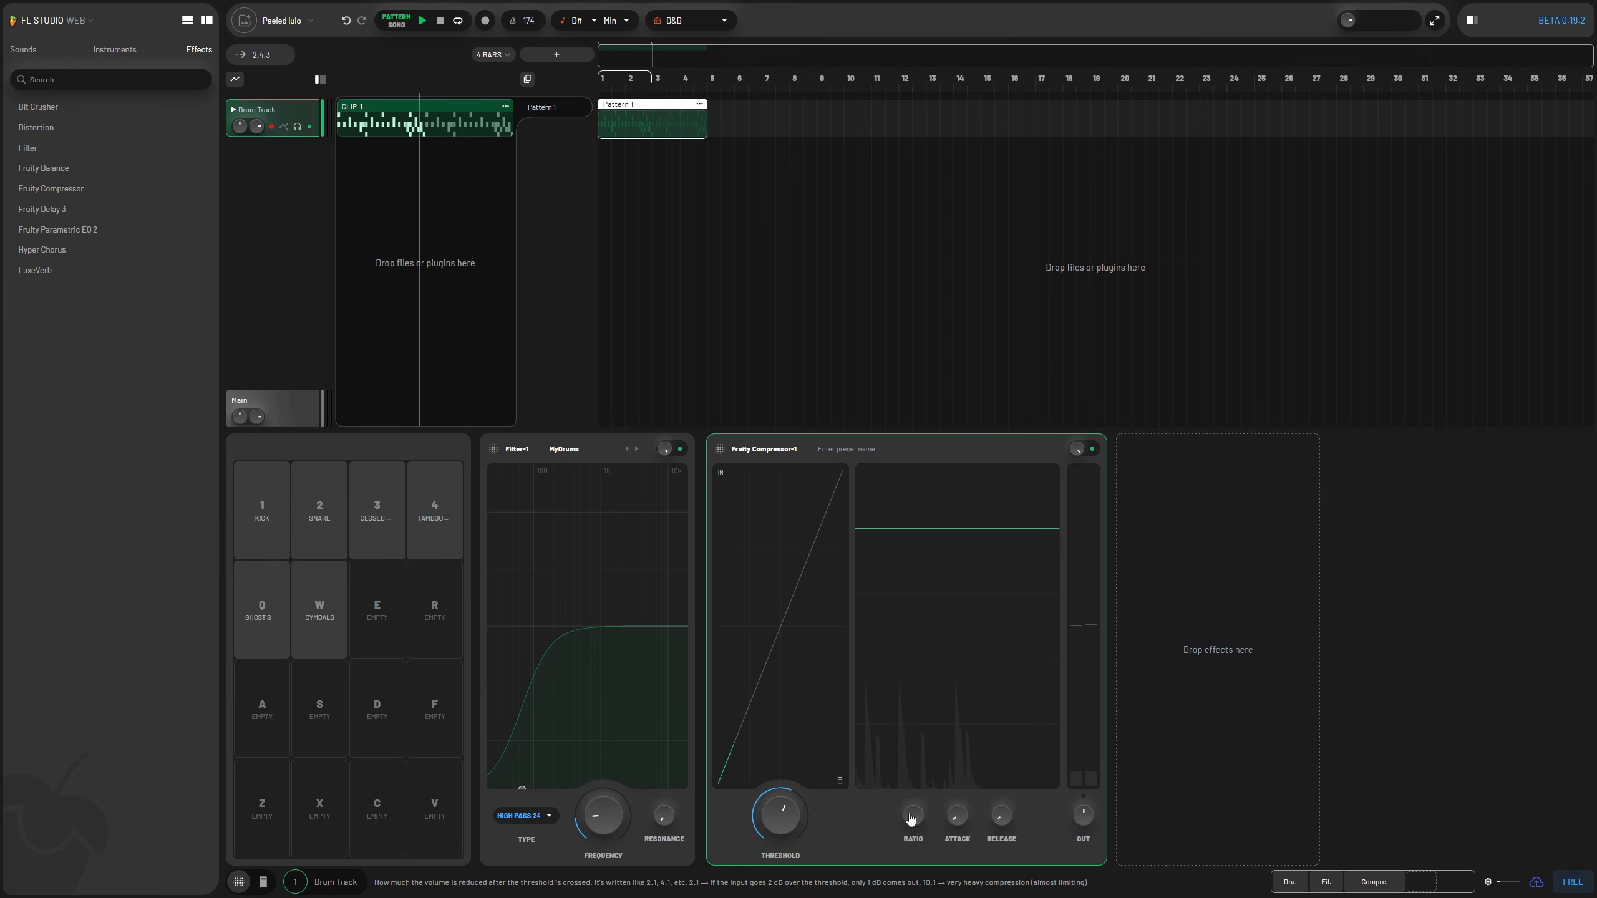
left_click_drag(911, 818, 914, 806)
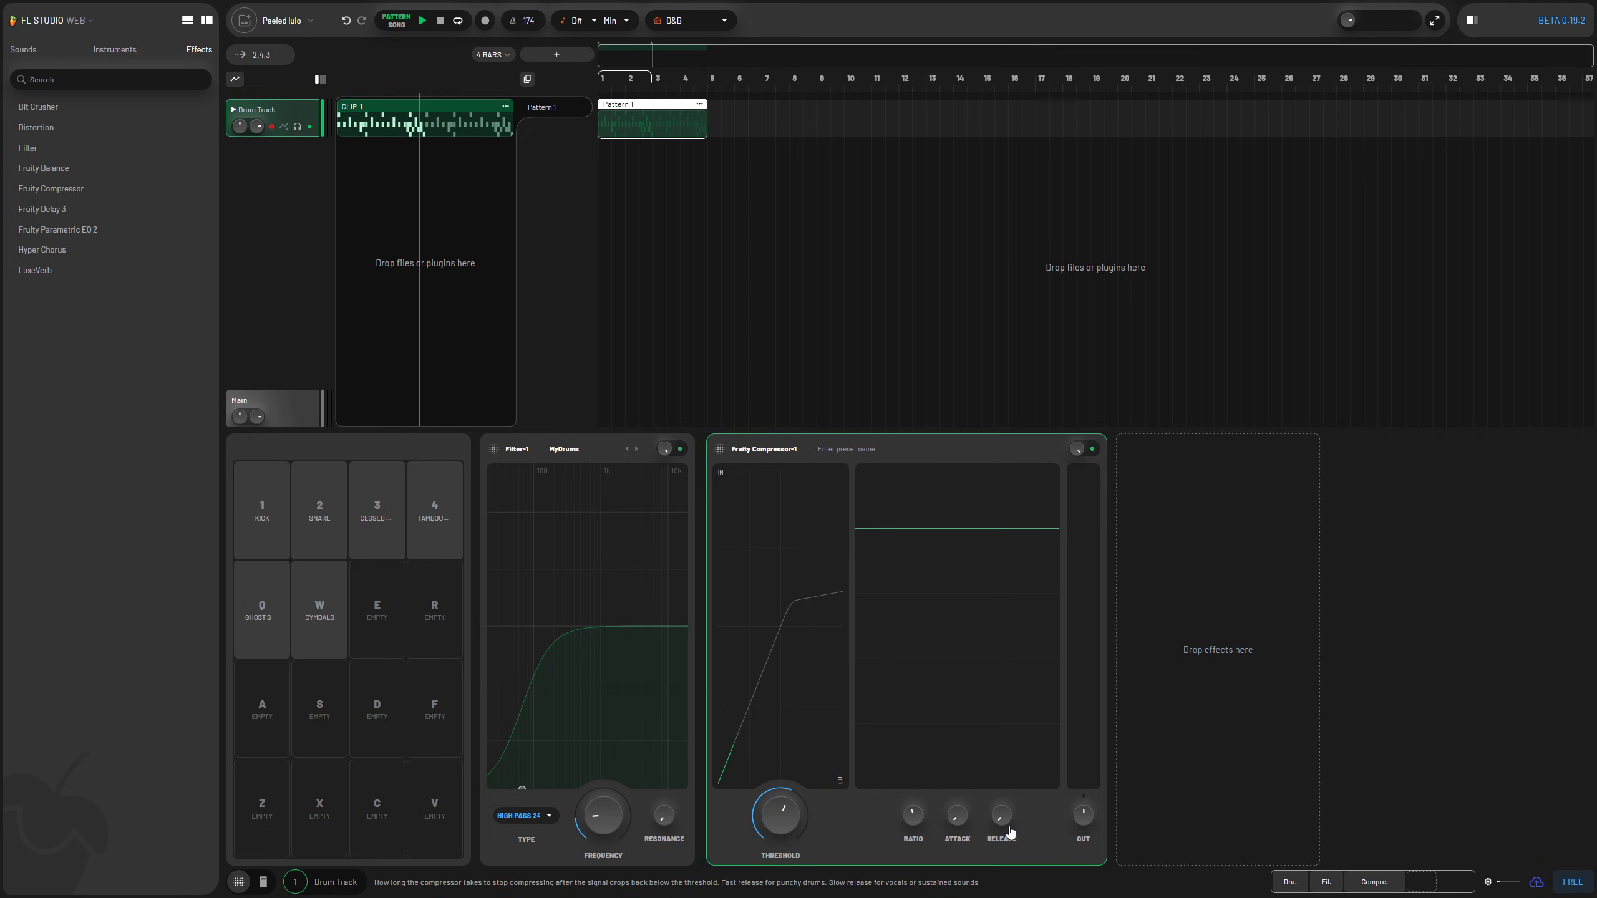
Step: Play the pattern while lowering the compressor's threshold further and raising its output gain
key("space")
left_click_drag(786, 813, 791, 830)
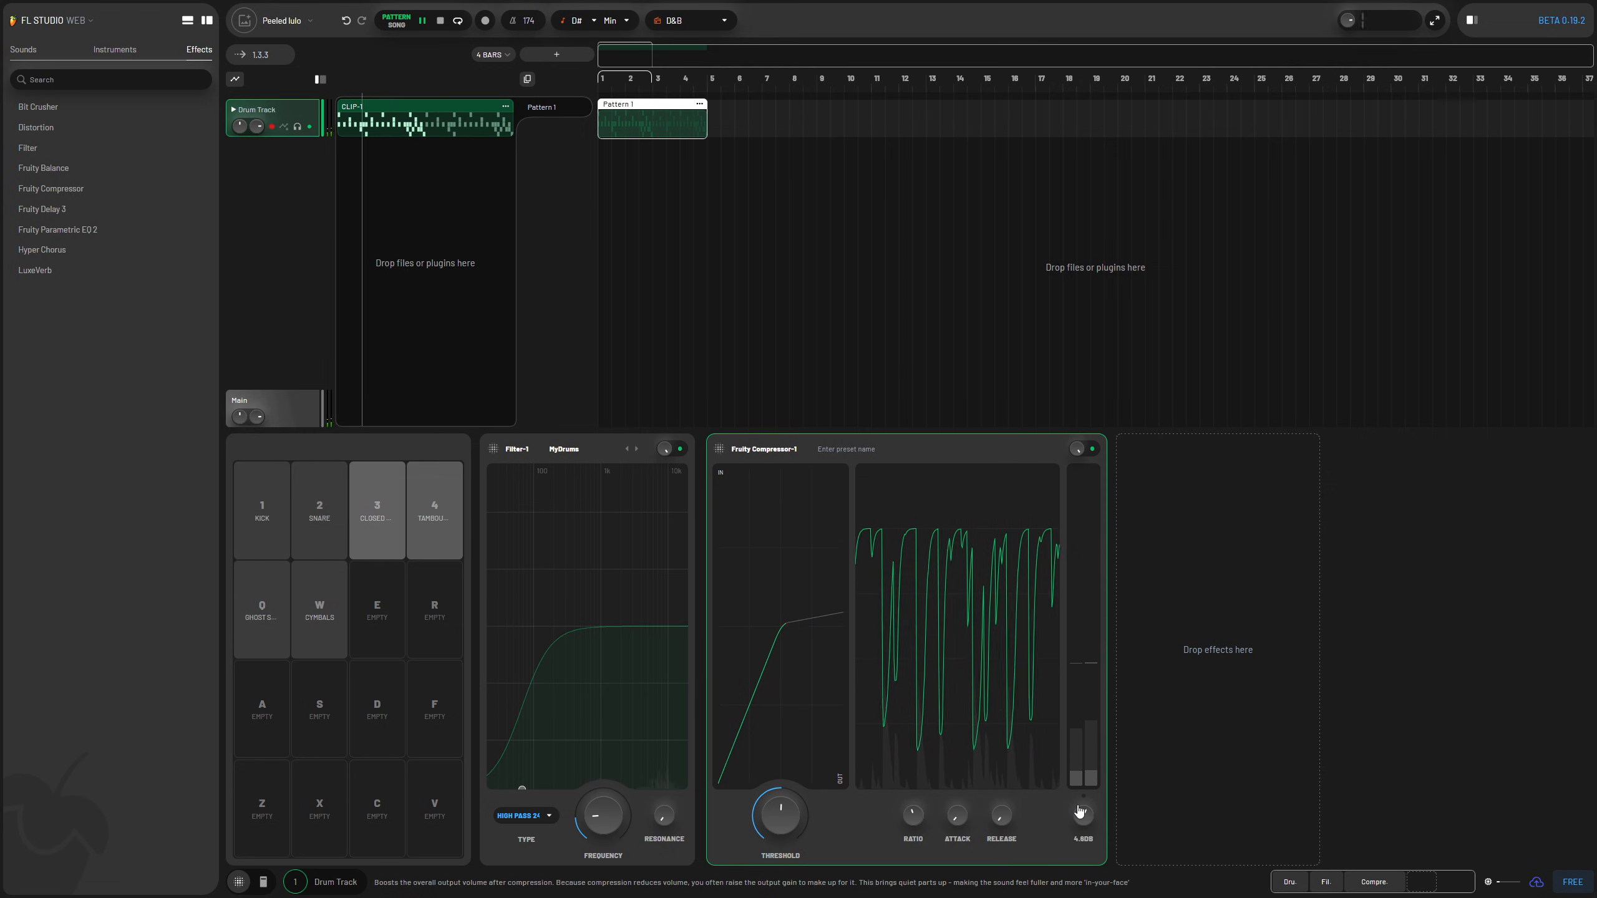
left_click_drag(1080, 812, 1083, 781)
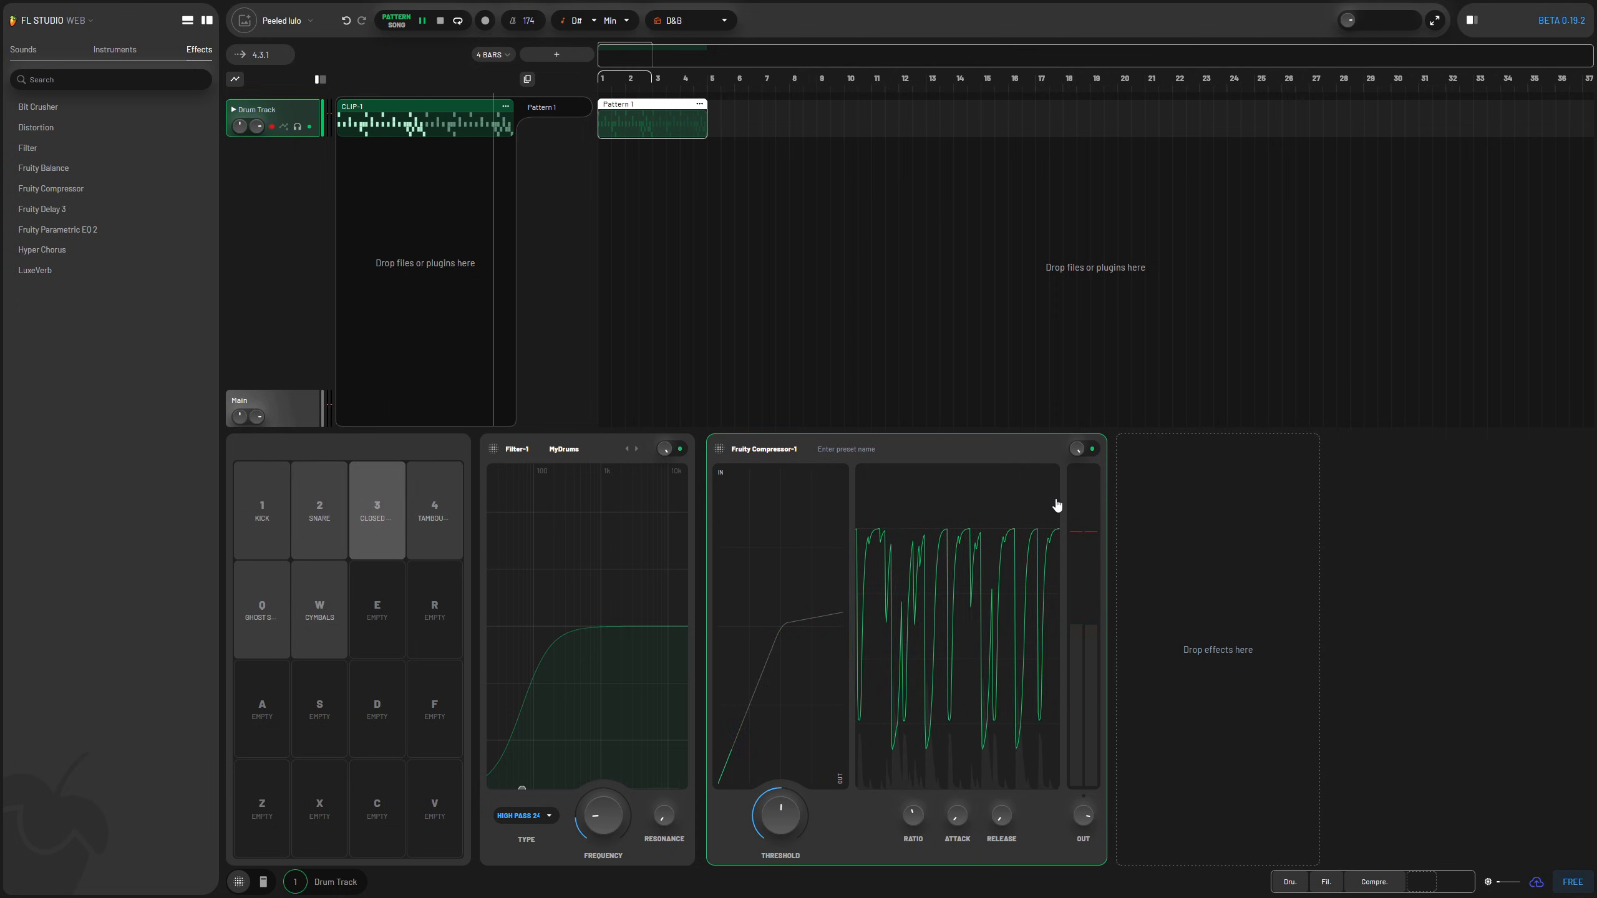
Step: Play the pattern in short passes to compare the drums at different Fruity Compressor mix levels
key("space")
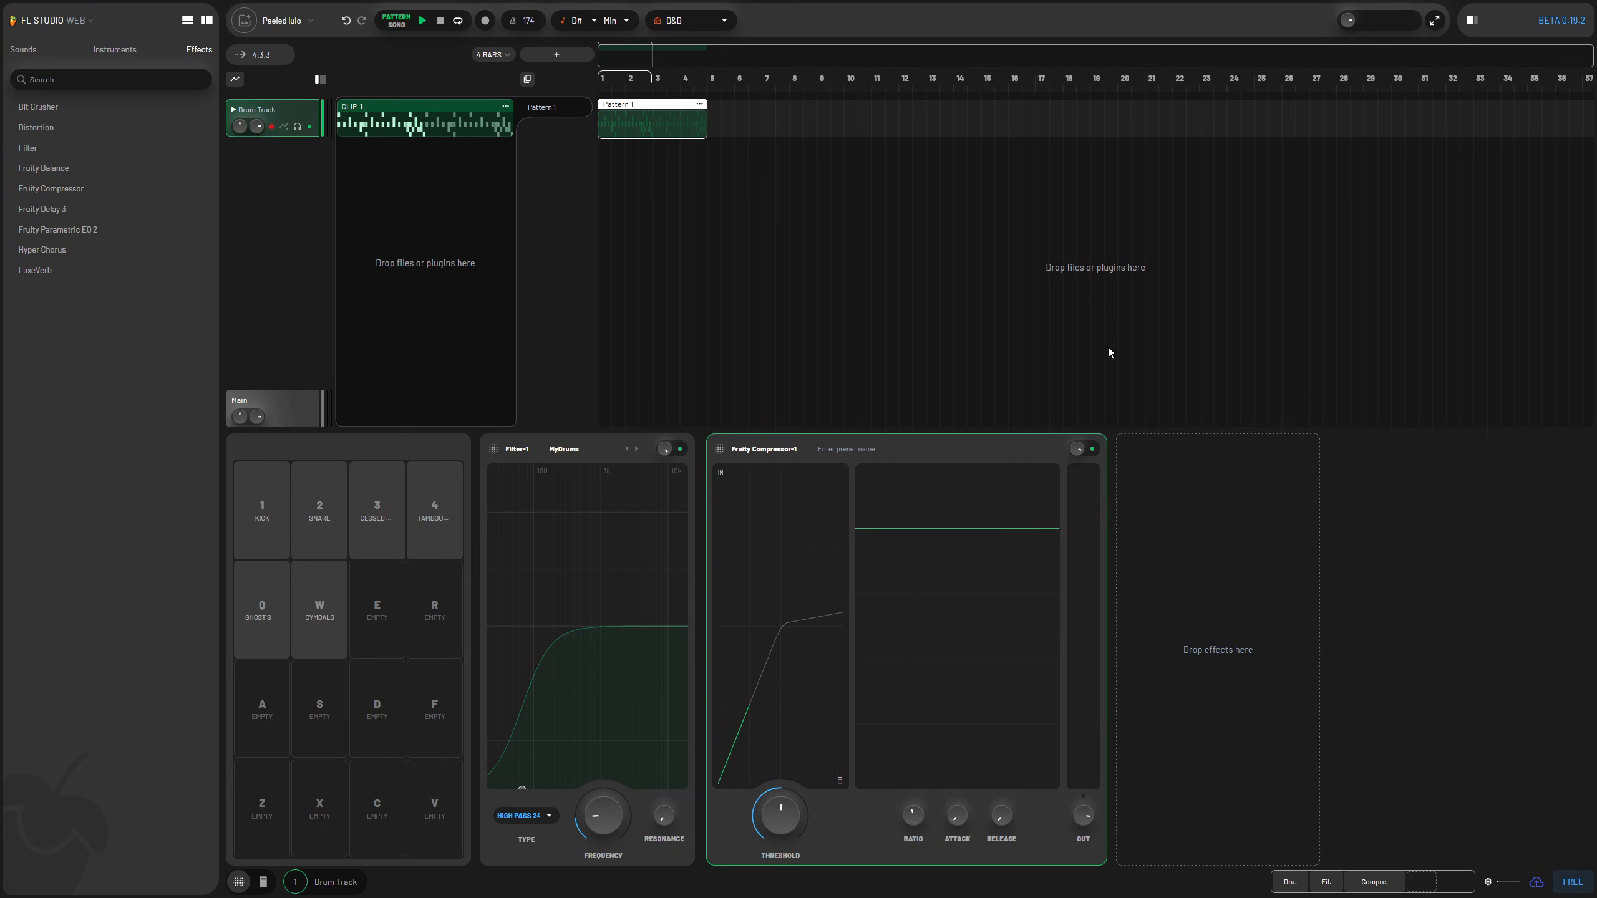
key("space")
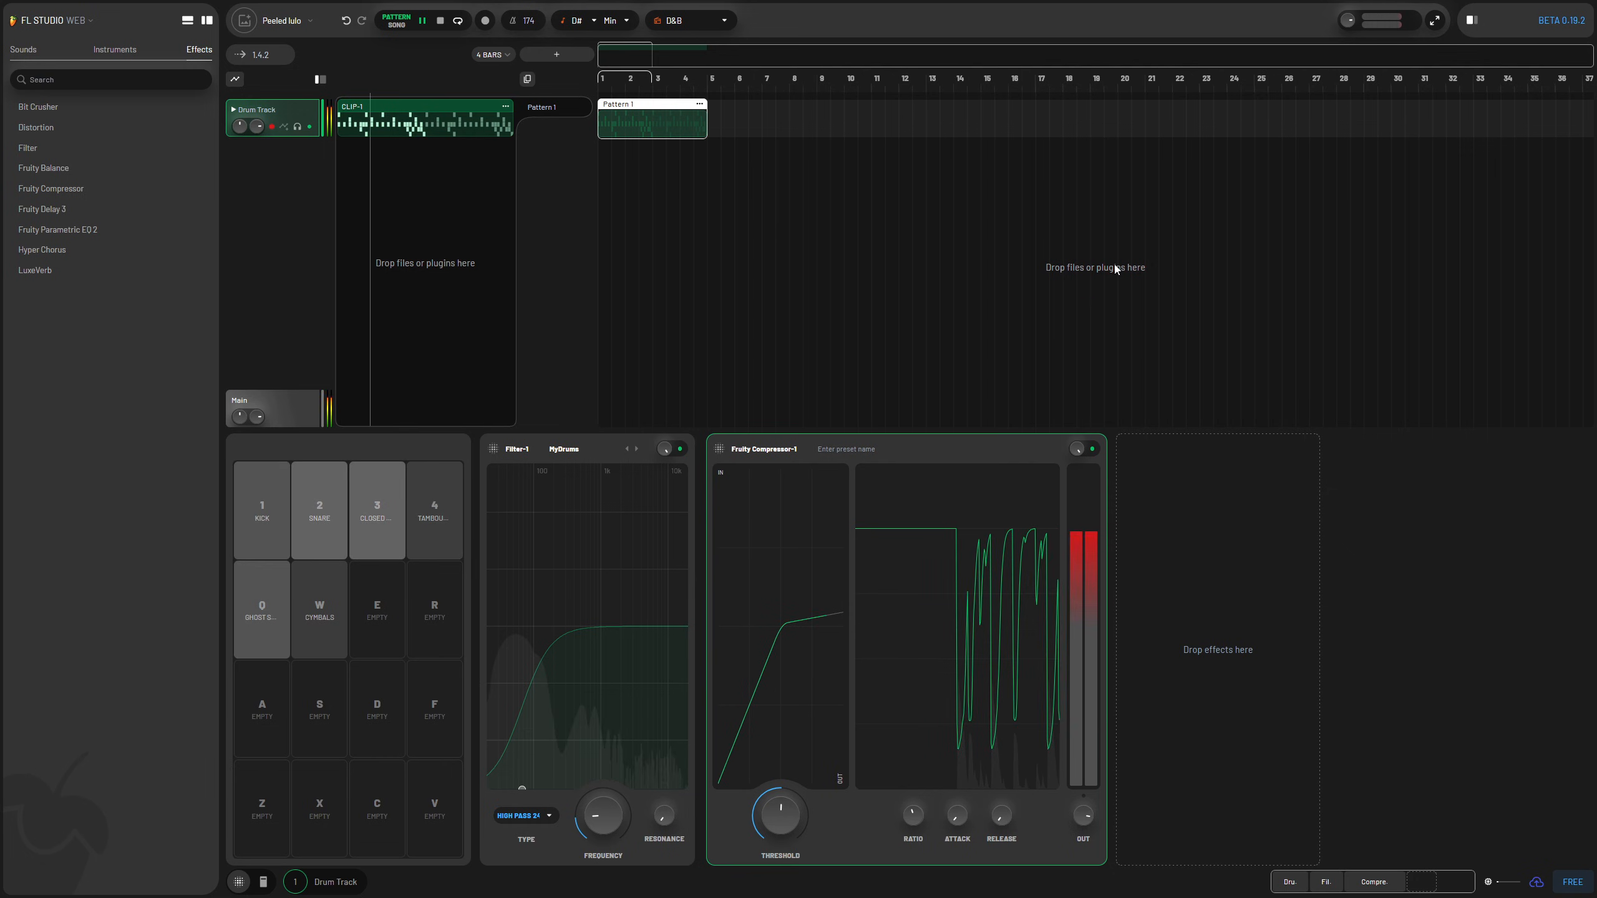
key("space")
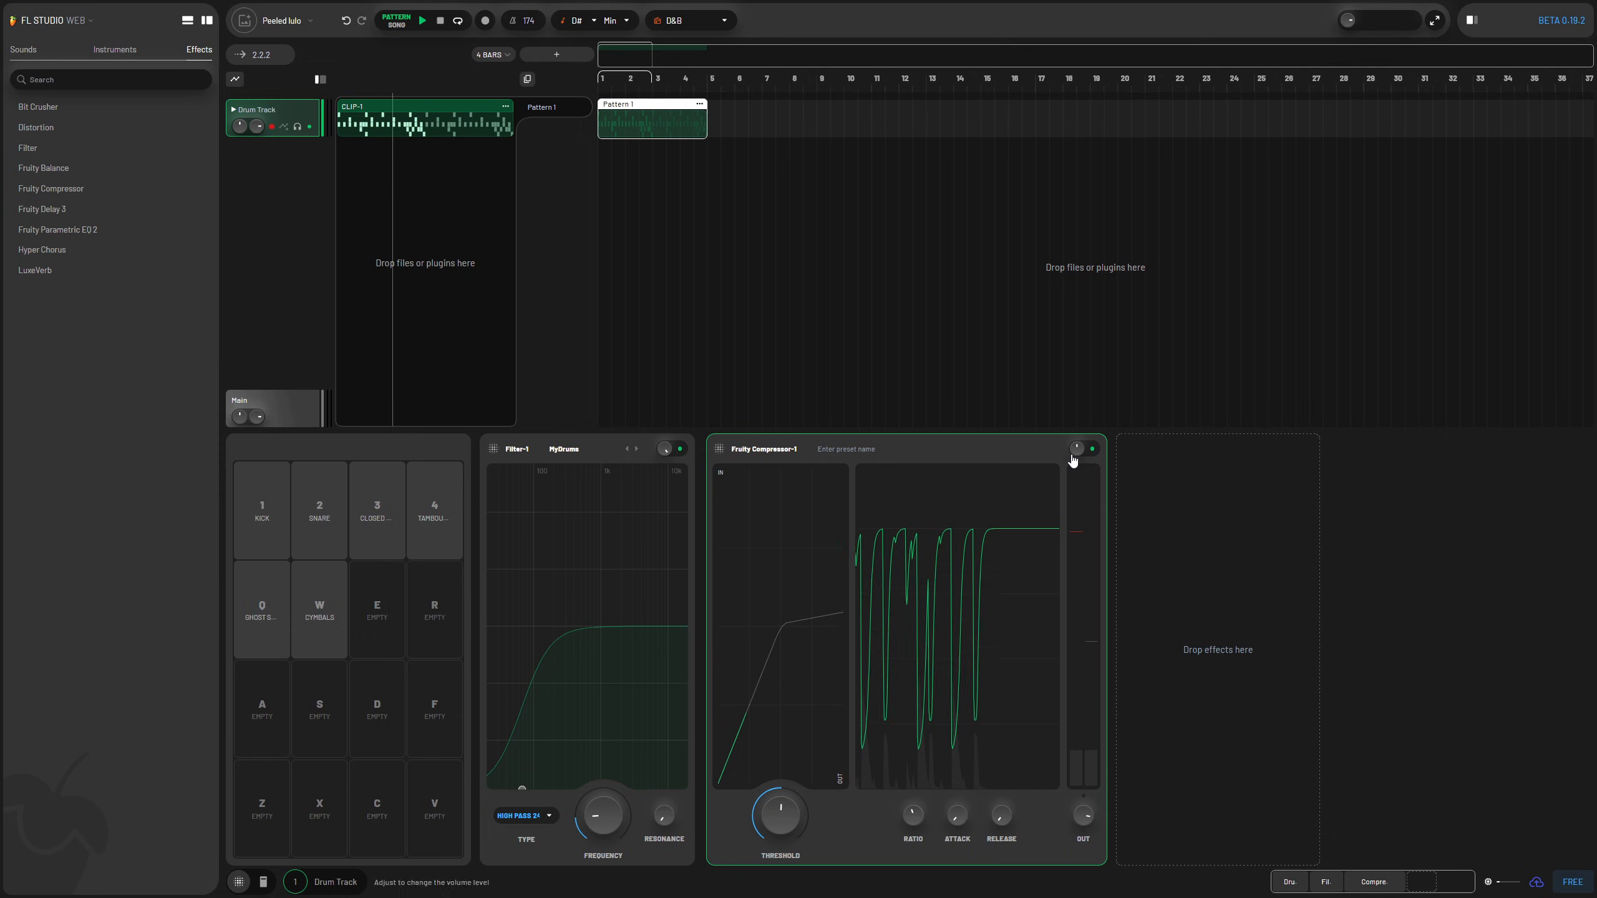
key("space")
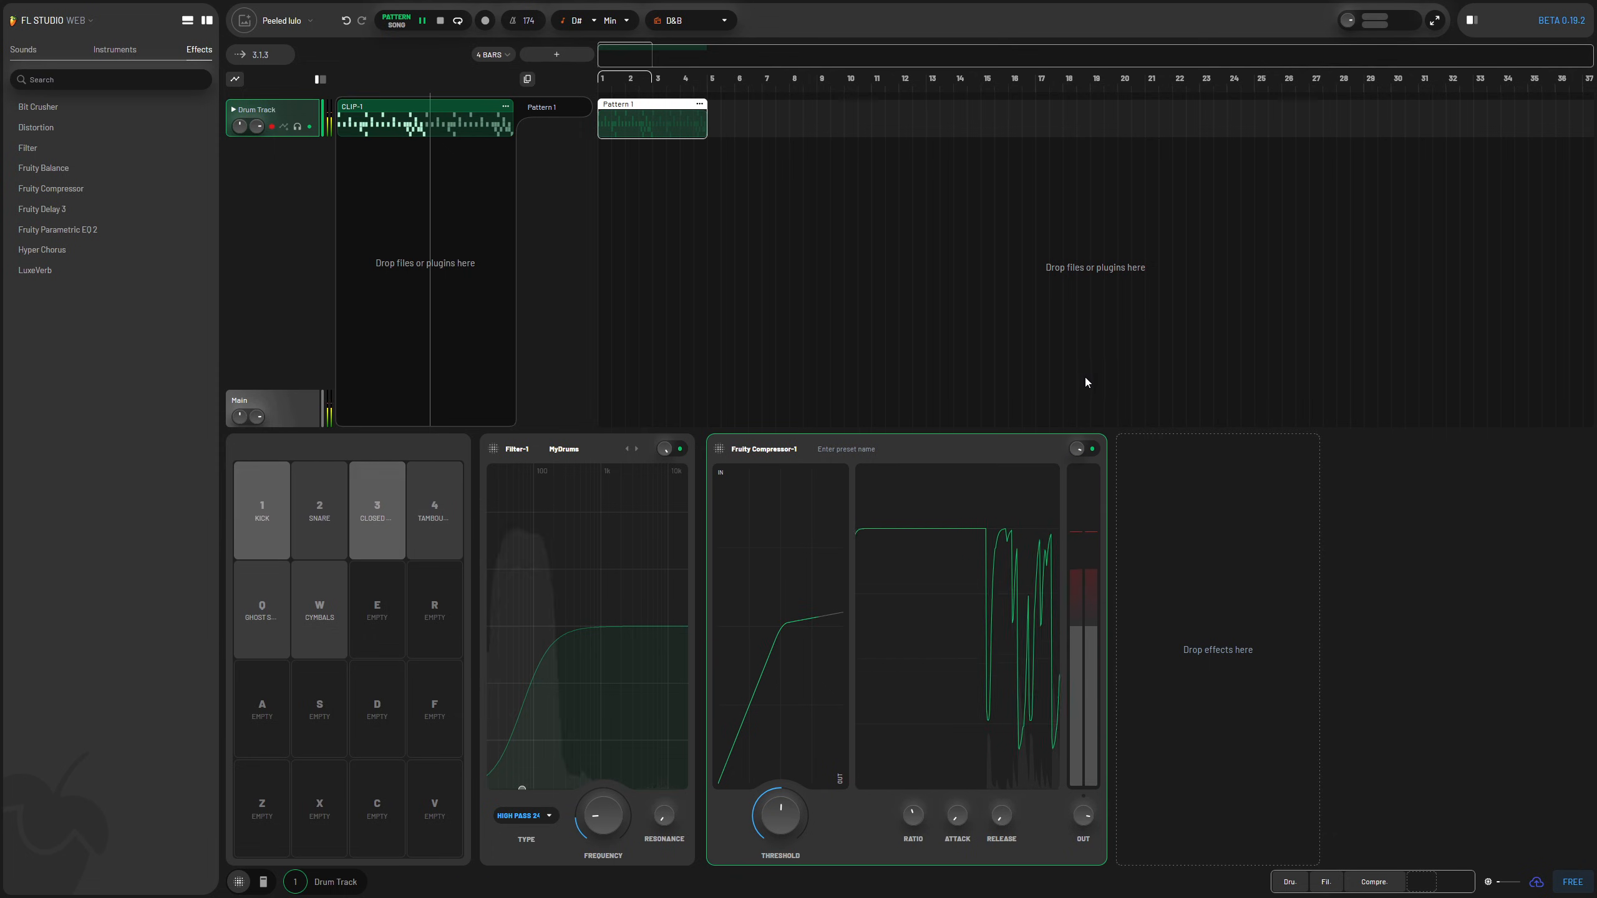
key("space")
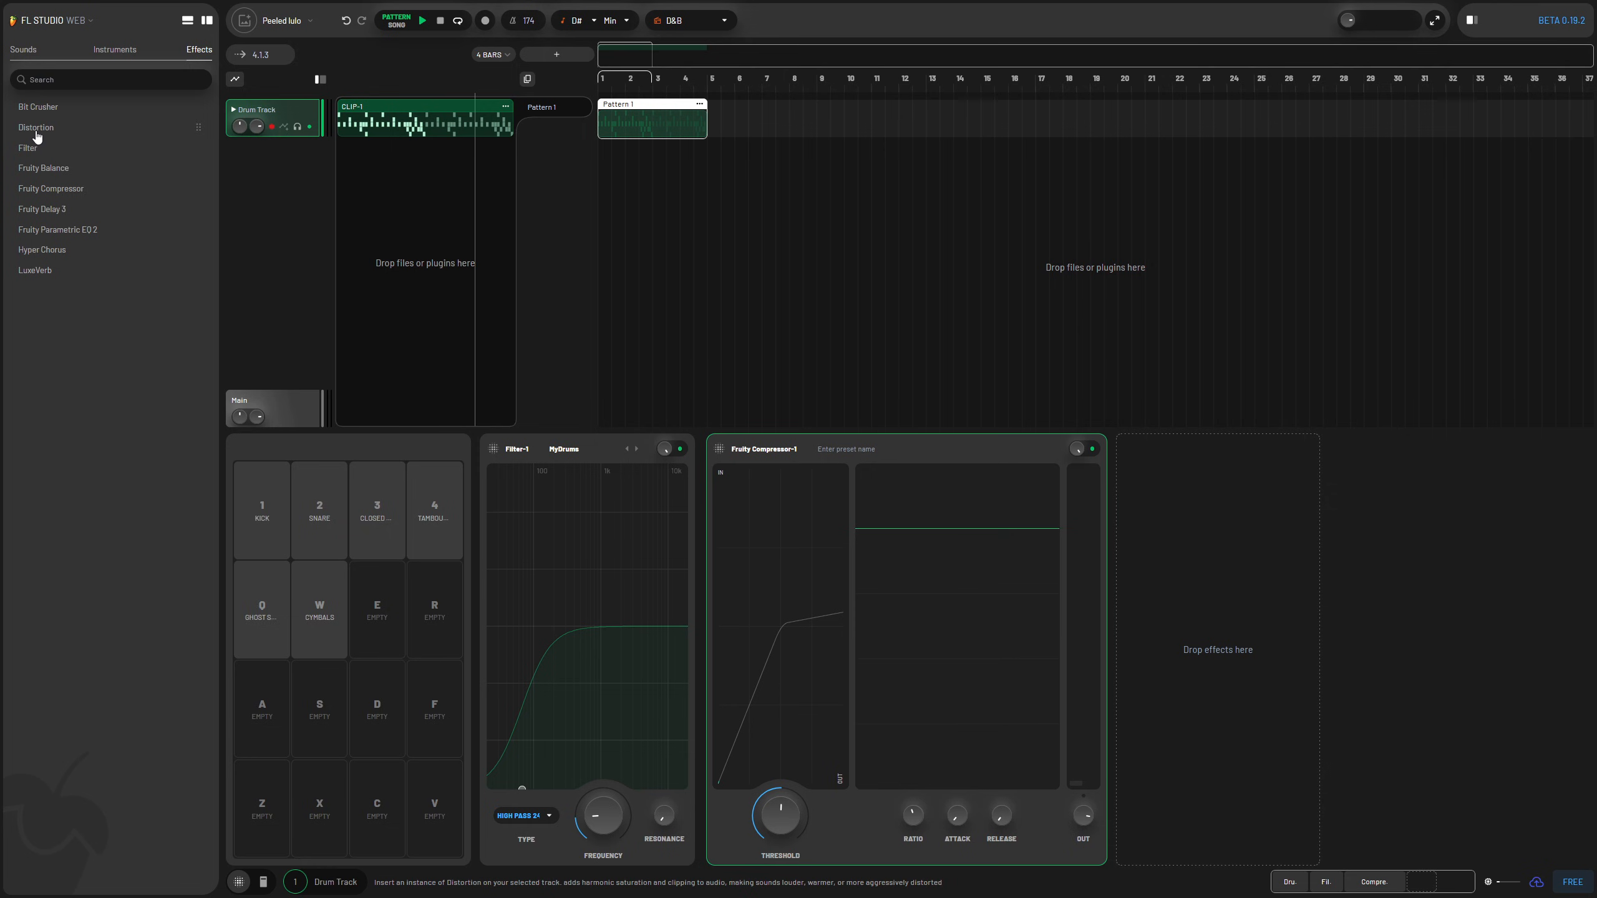
Step: Add Distortion after the compressor on the Drum Track and raise its distortion amount during playback
left_click_drag(1193, 500, 1255, 641)
key("space")
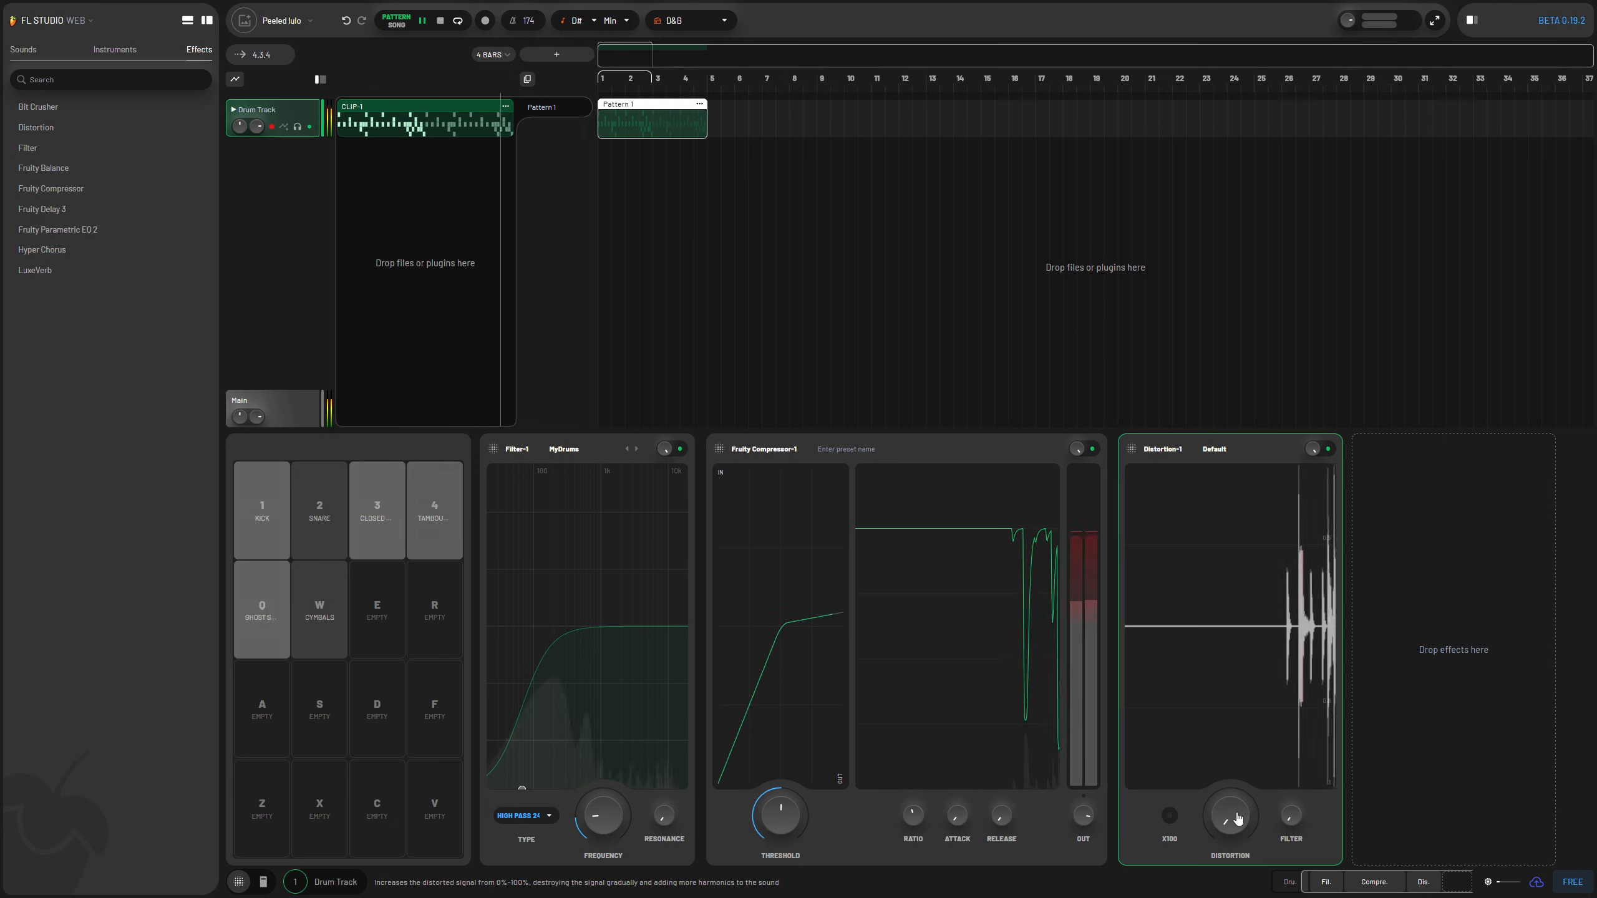
left_click_drag(1242, 819, 1295, 825)
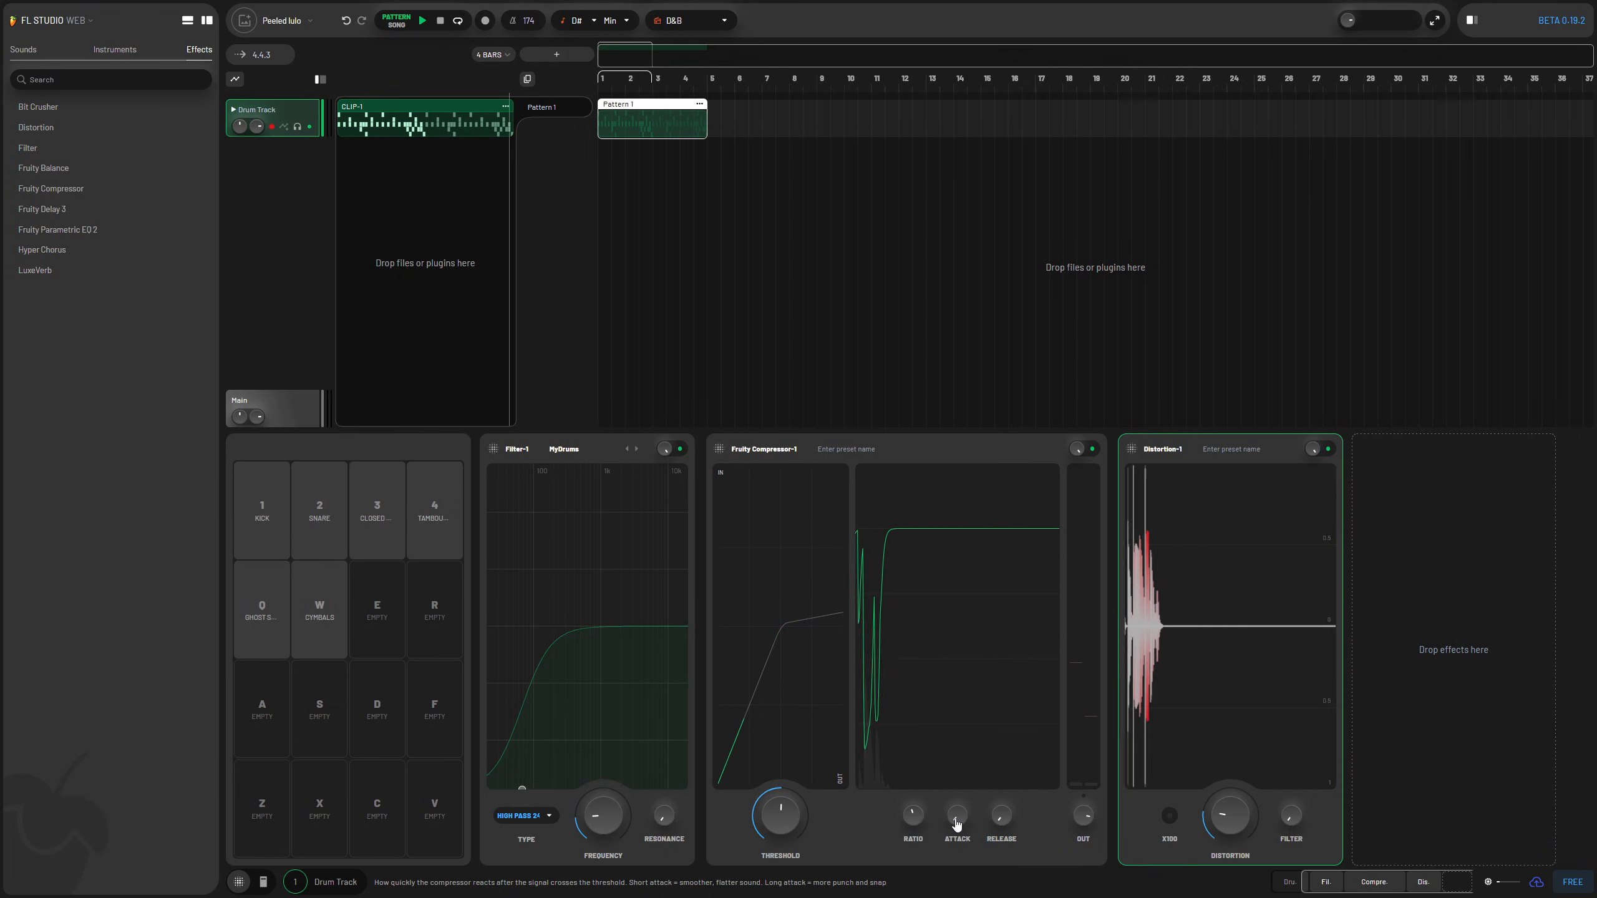
Step: Raise the compressor's threshold to about -13 dB and turn the distortion amount down to its minimum during playback
left_click_drag(778, 809, 811, 787)
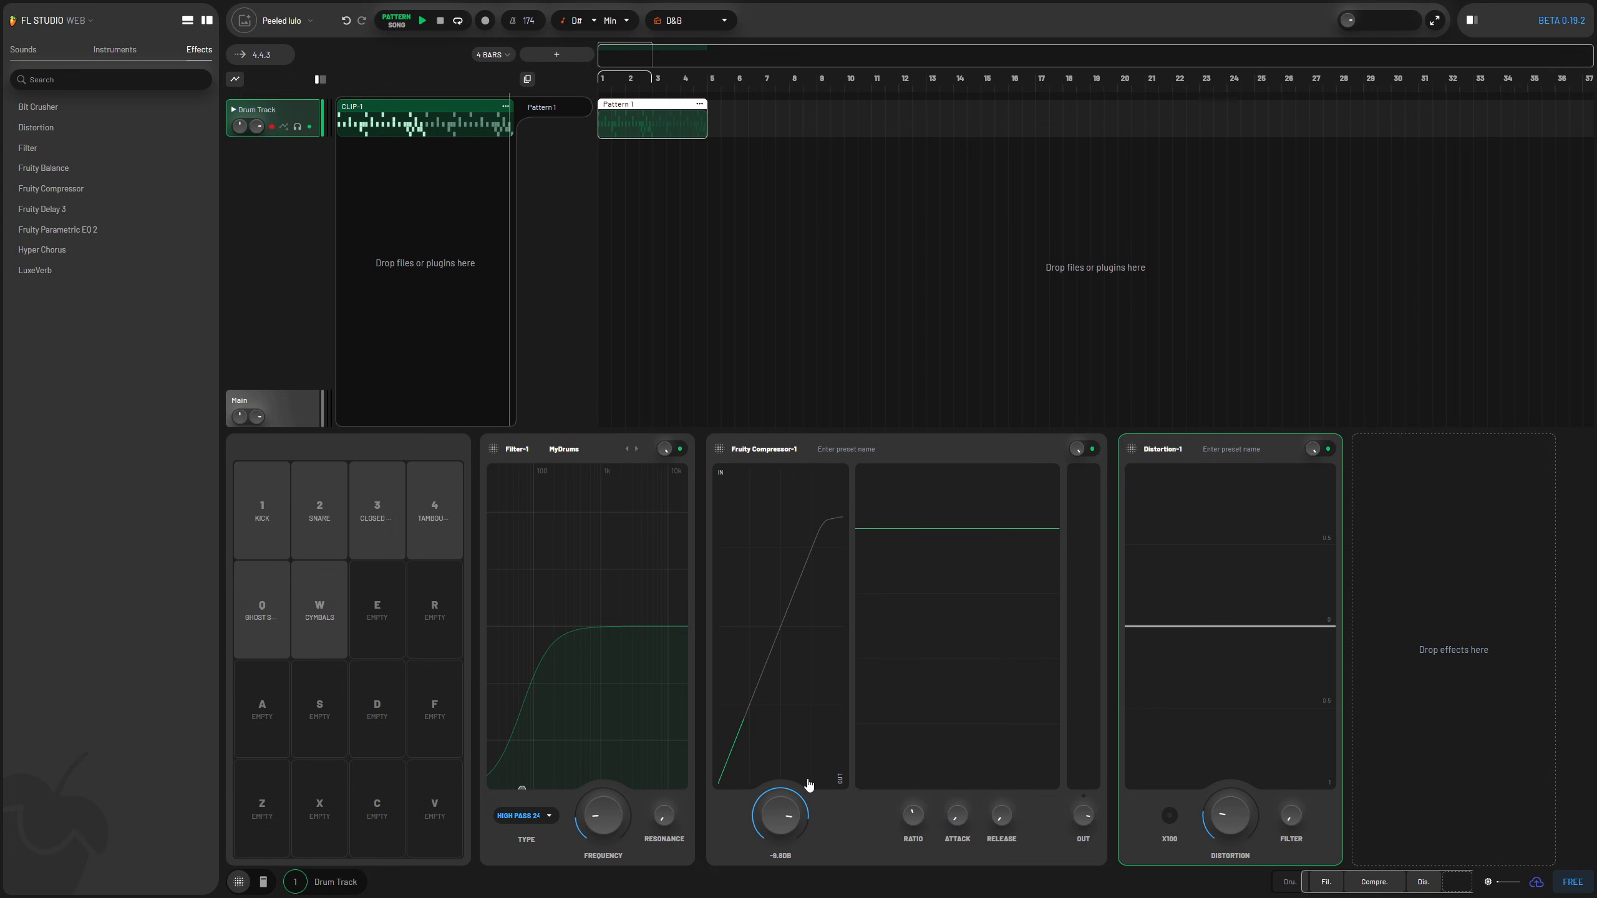
key("space")
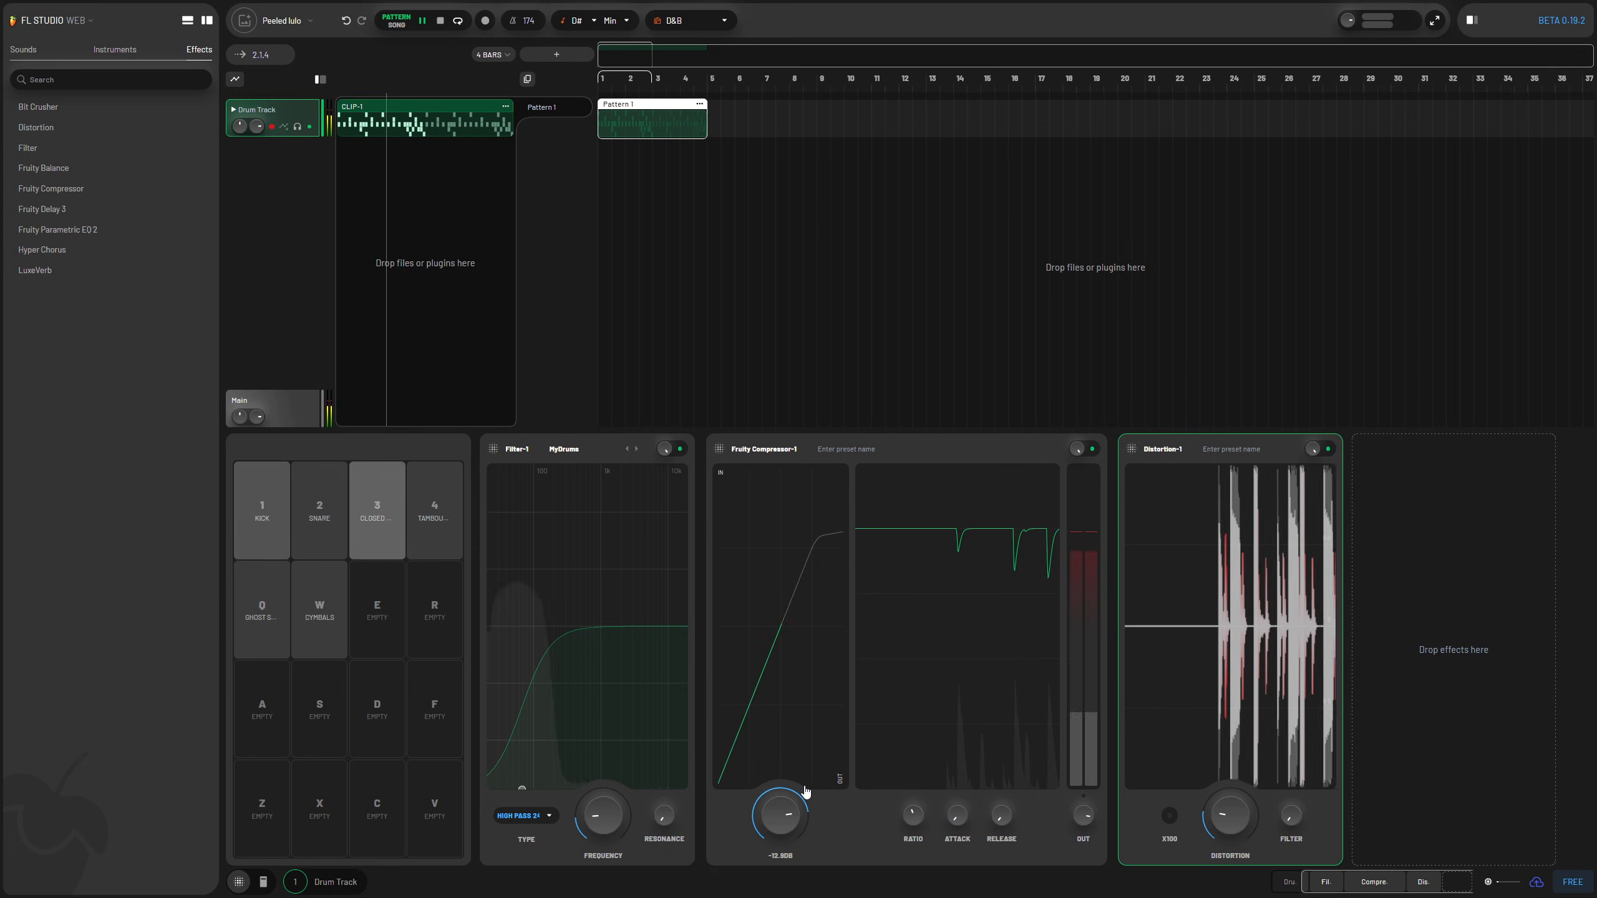
left_click_drag(1224, 818, 1224, 846)
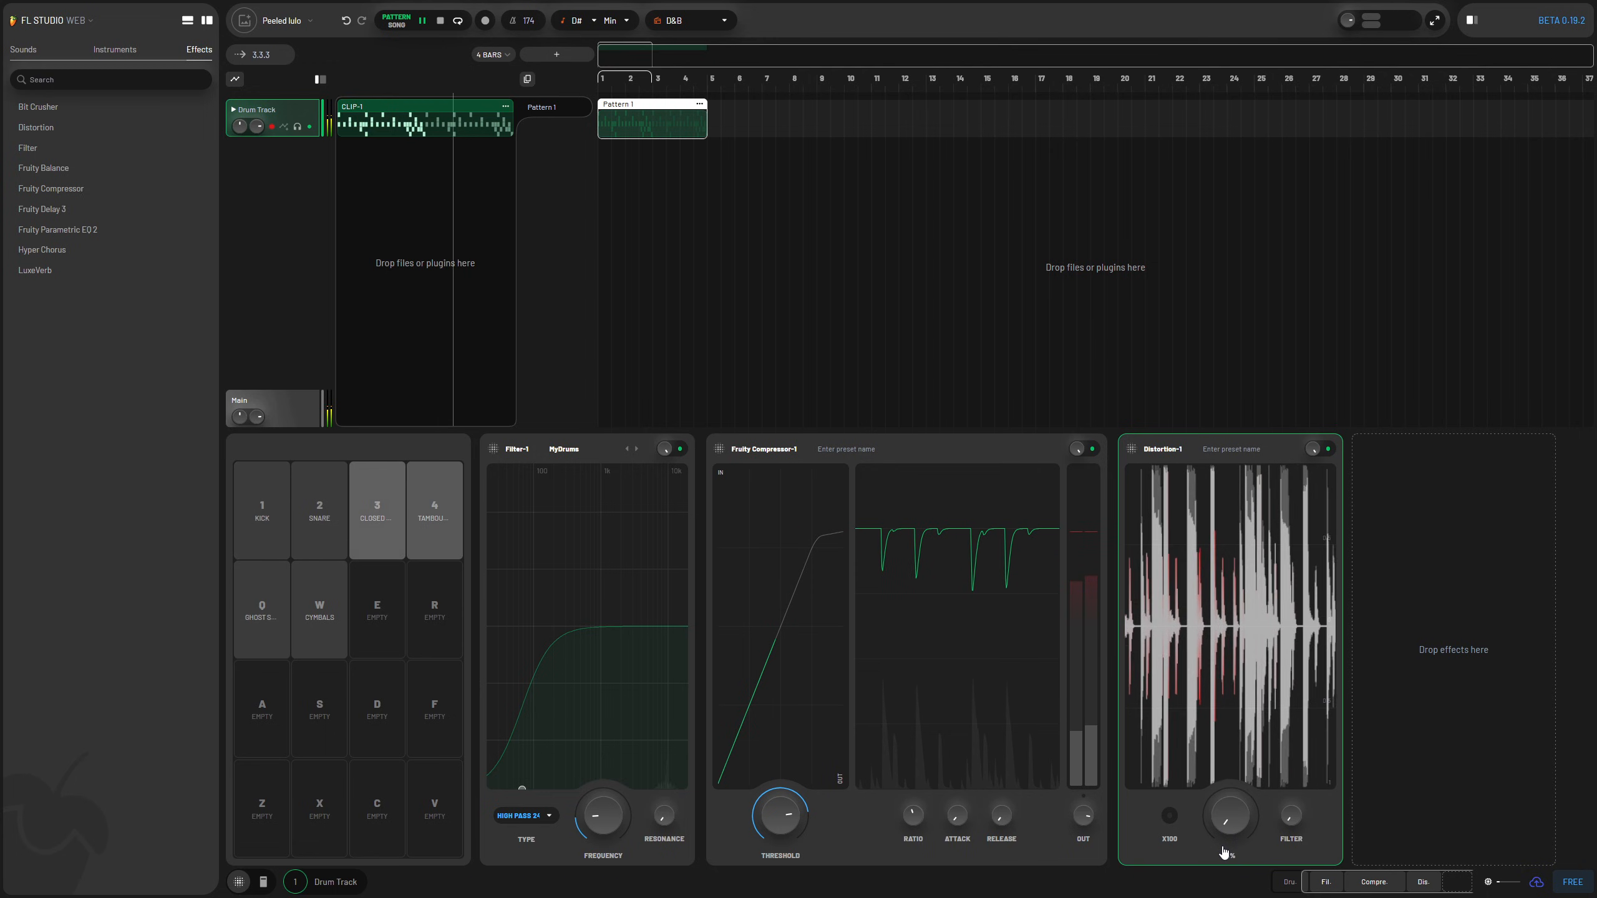
Step: Lower the compressor's threshold to about -16 dB, reduce its output gain and stop playback
left_click_drag(790, 814, 790, 823)
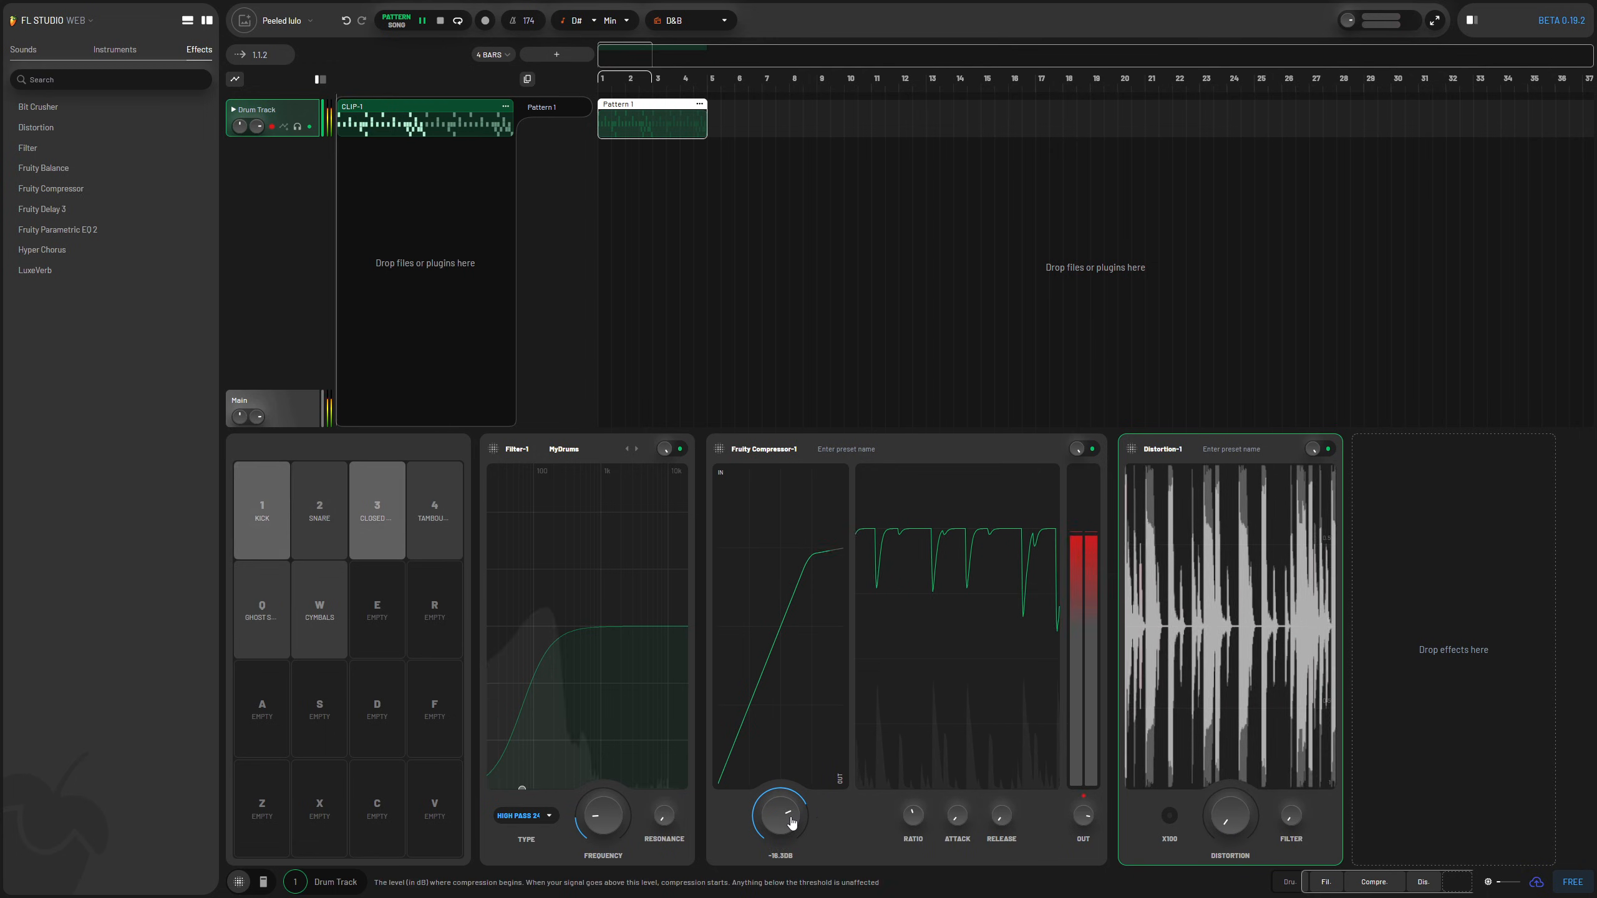
left_click_drag(1086, 821, 1085, 837)
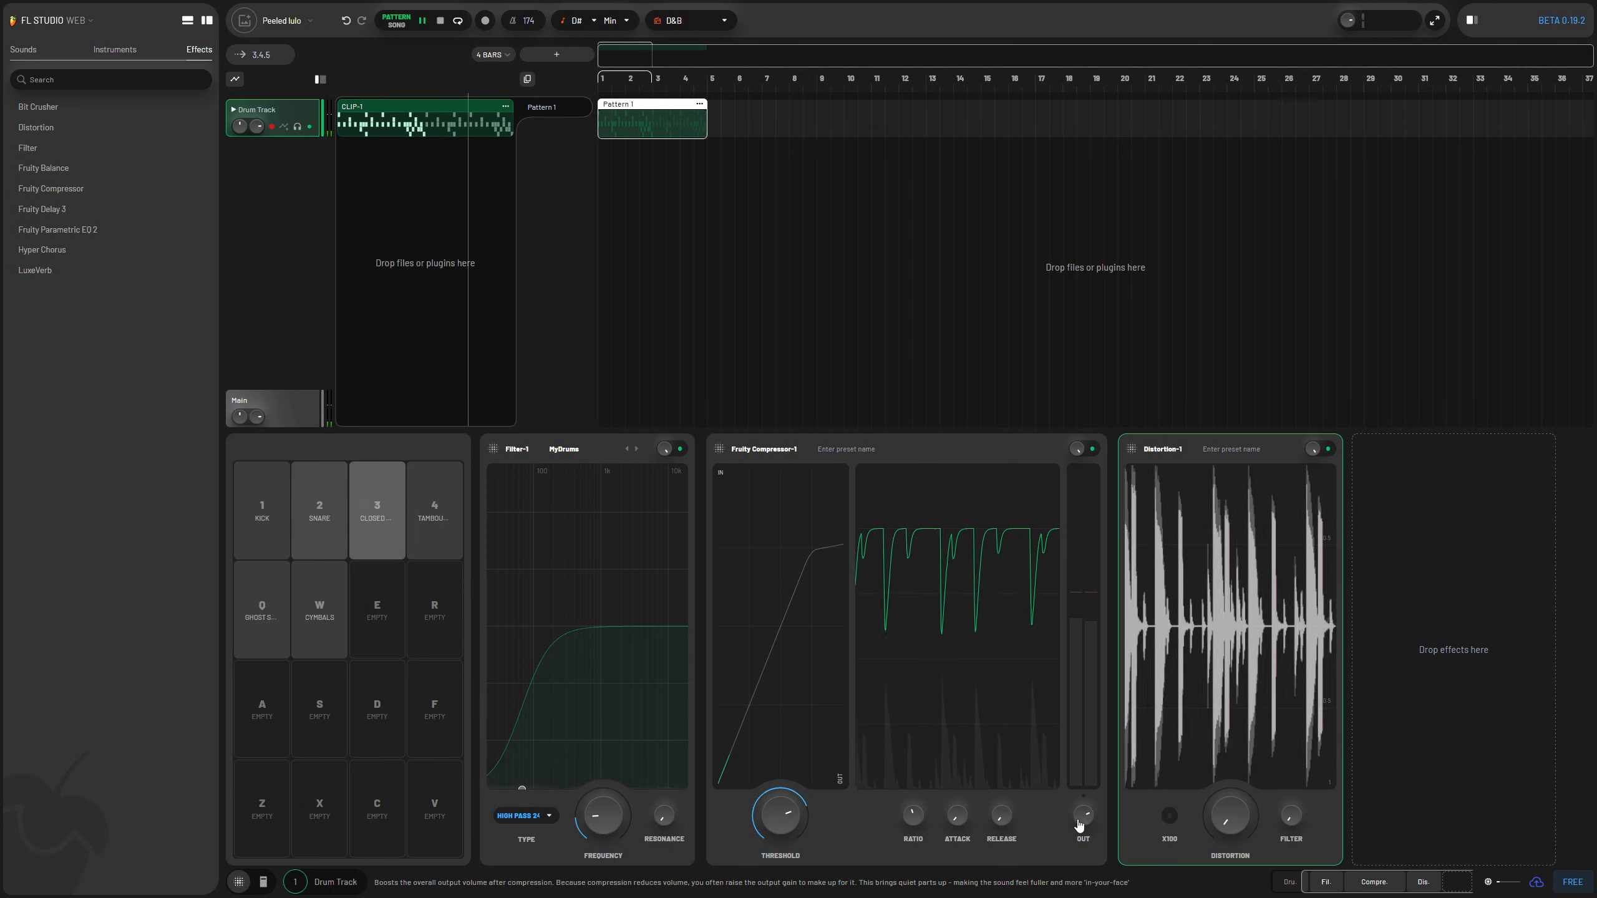
key("space")
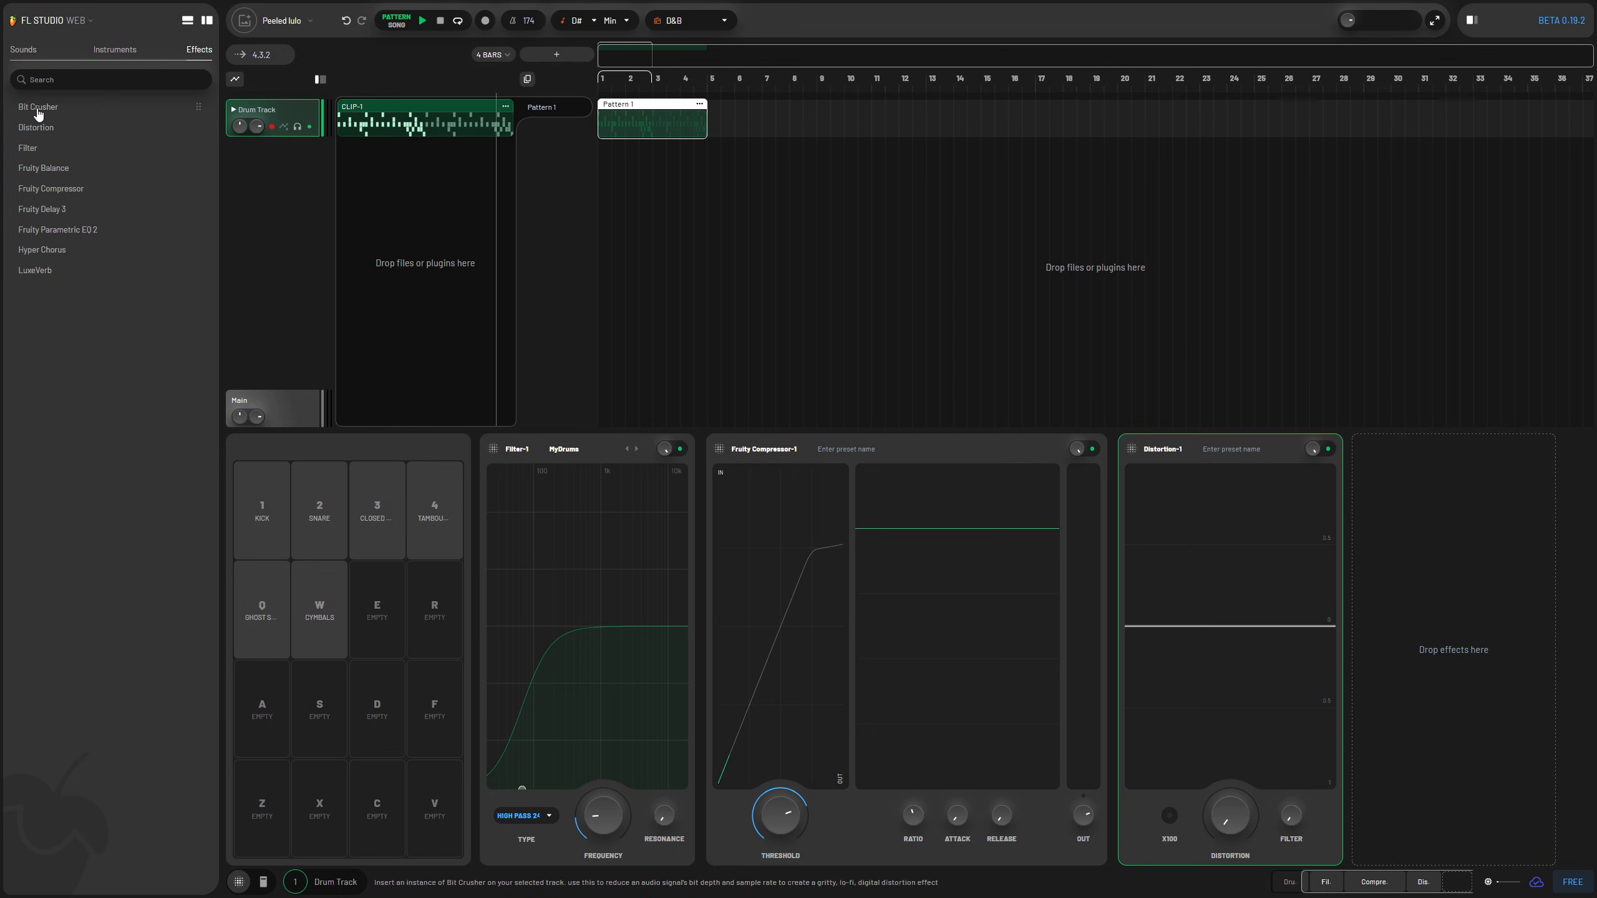
Step: Add Bit Crusher after Distortion on the Drum Track and lower its bits and rate during playback
left_click_drag(37, 114, 512, 228)
left_click_drag(1415, 590, 1415, 595)
key("space")
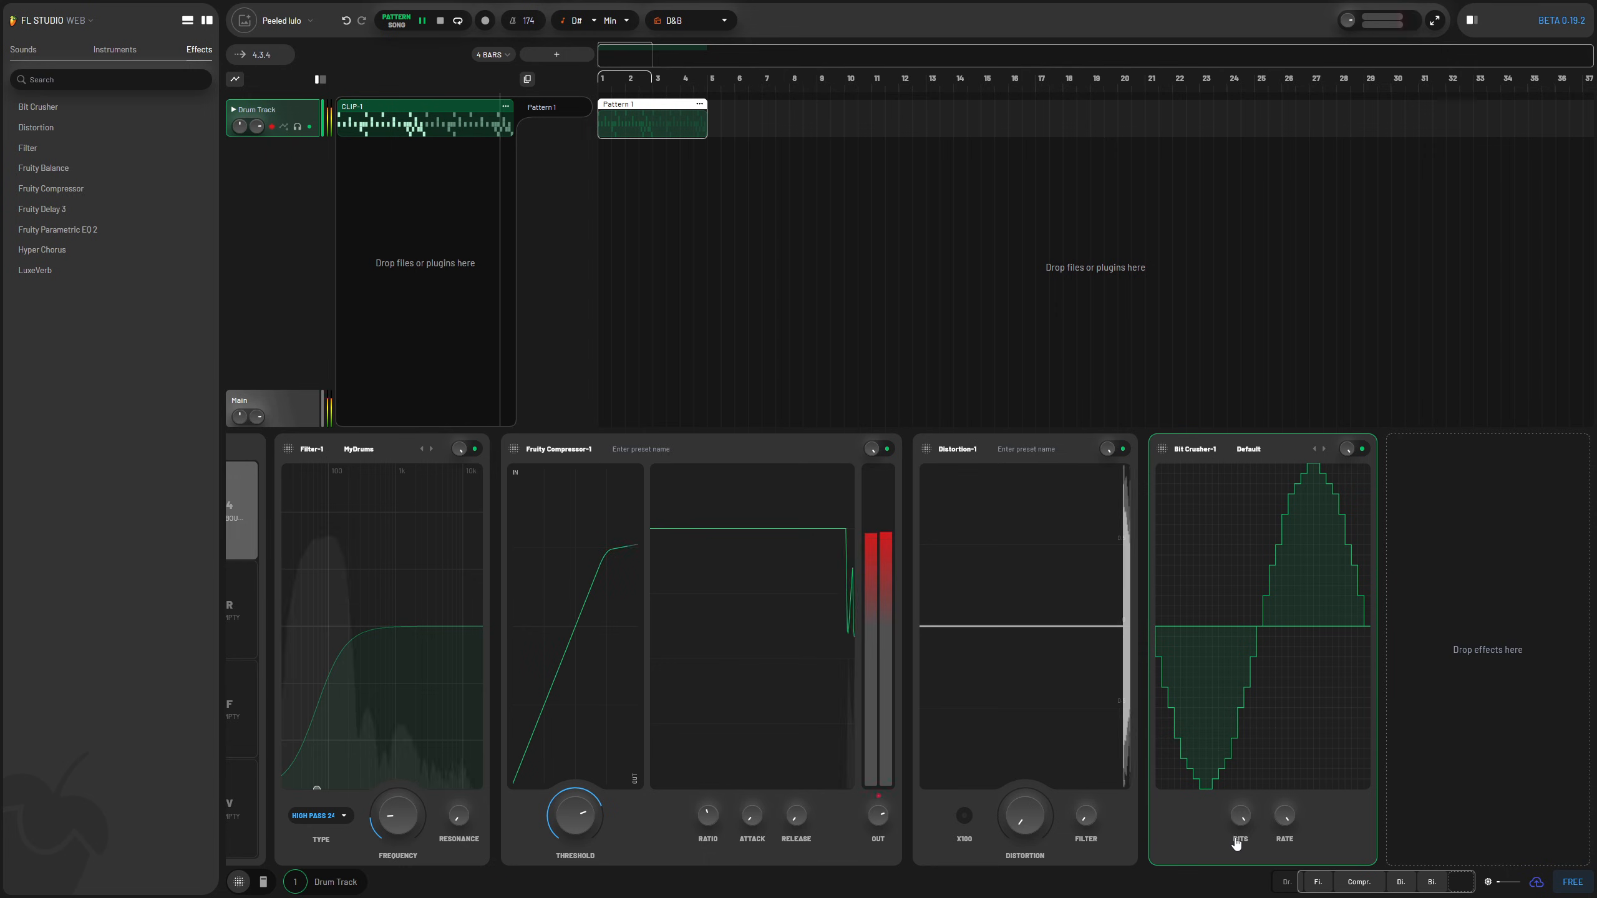
left_click_drag(1241, 848, 1289, 872)
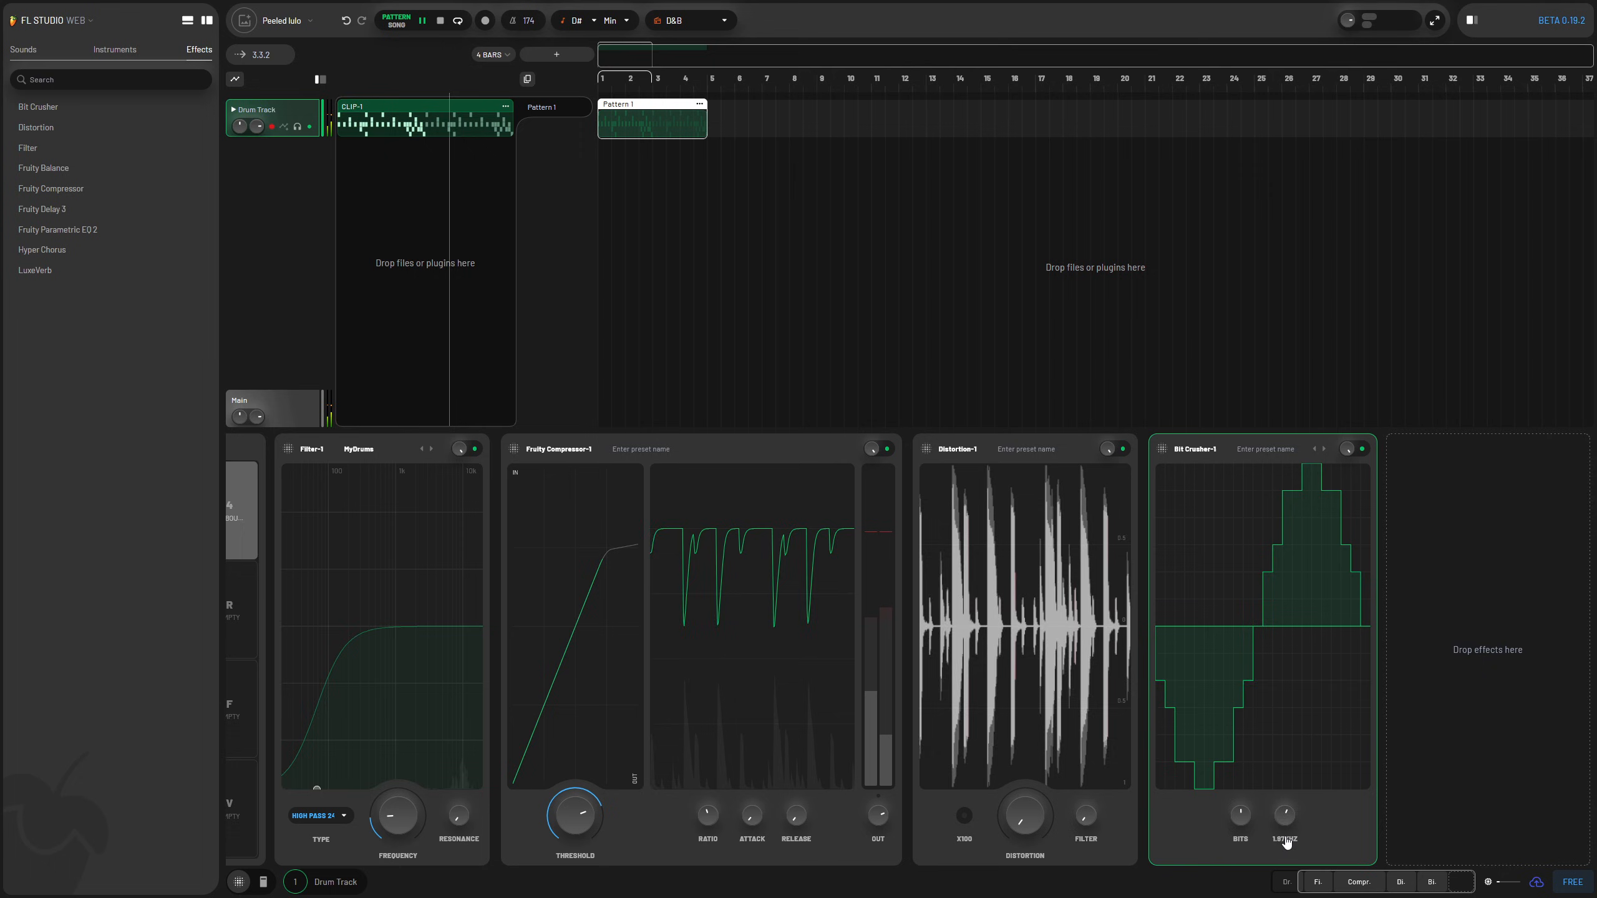
Step: Raise the Bit Crusher's bits and rate again, reduce its mix level and stop playback
left_click_drag(1245, 819, 1300, 759)
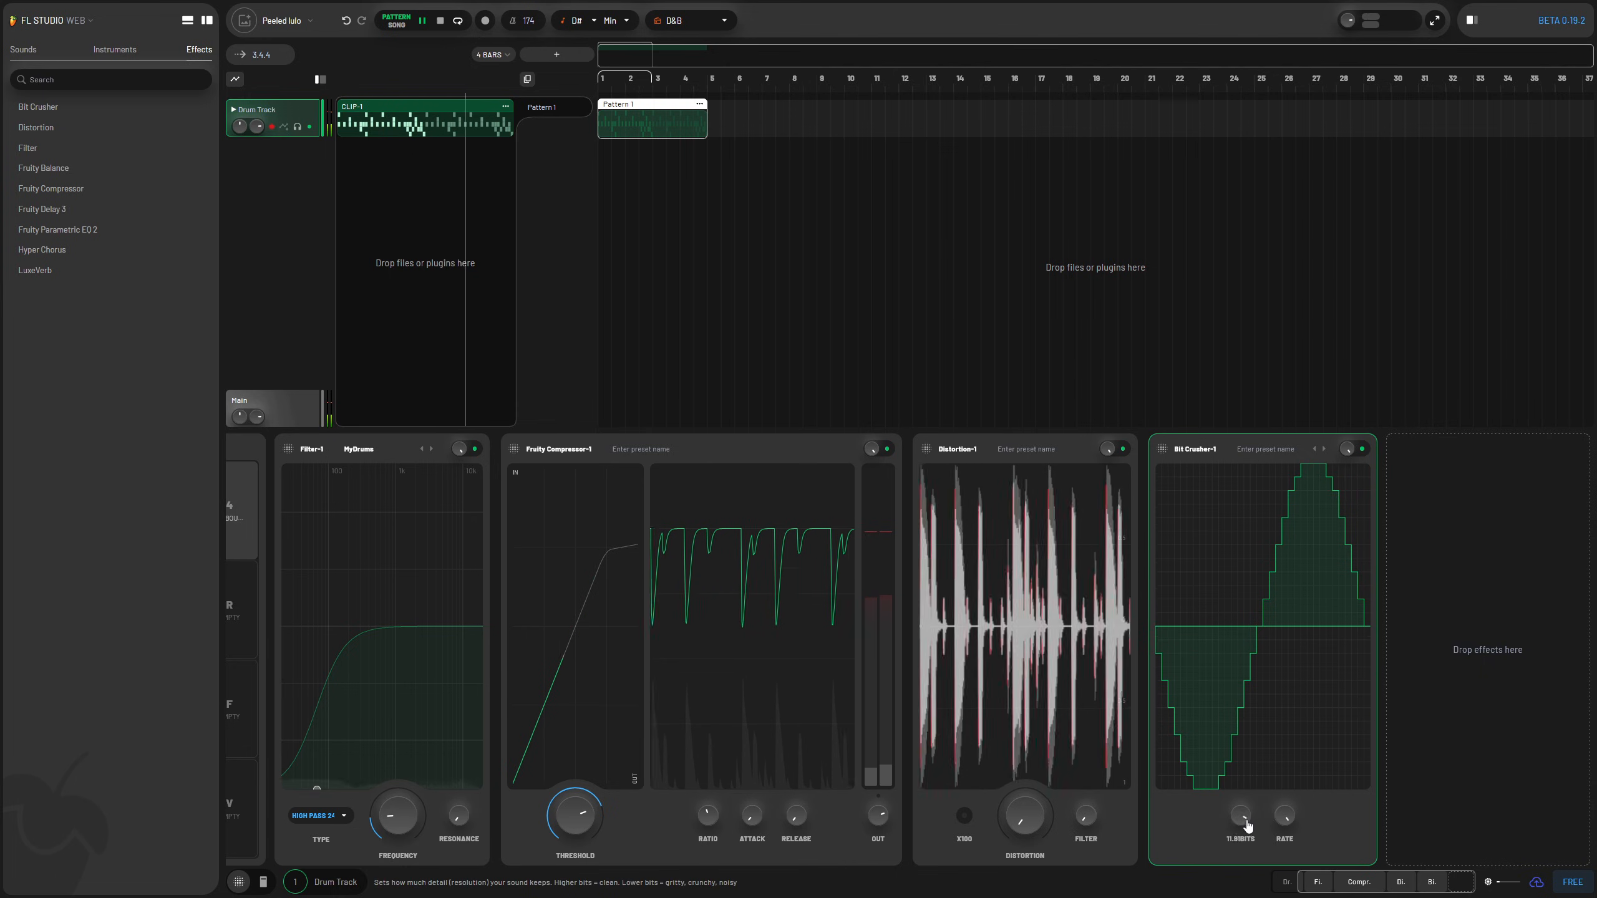
left_click_drag(1244, 820, 1247, 847)
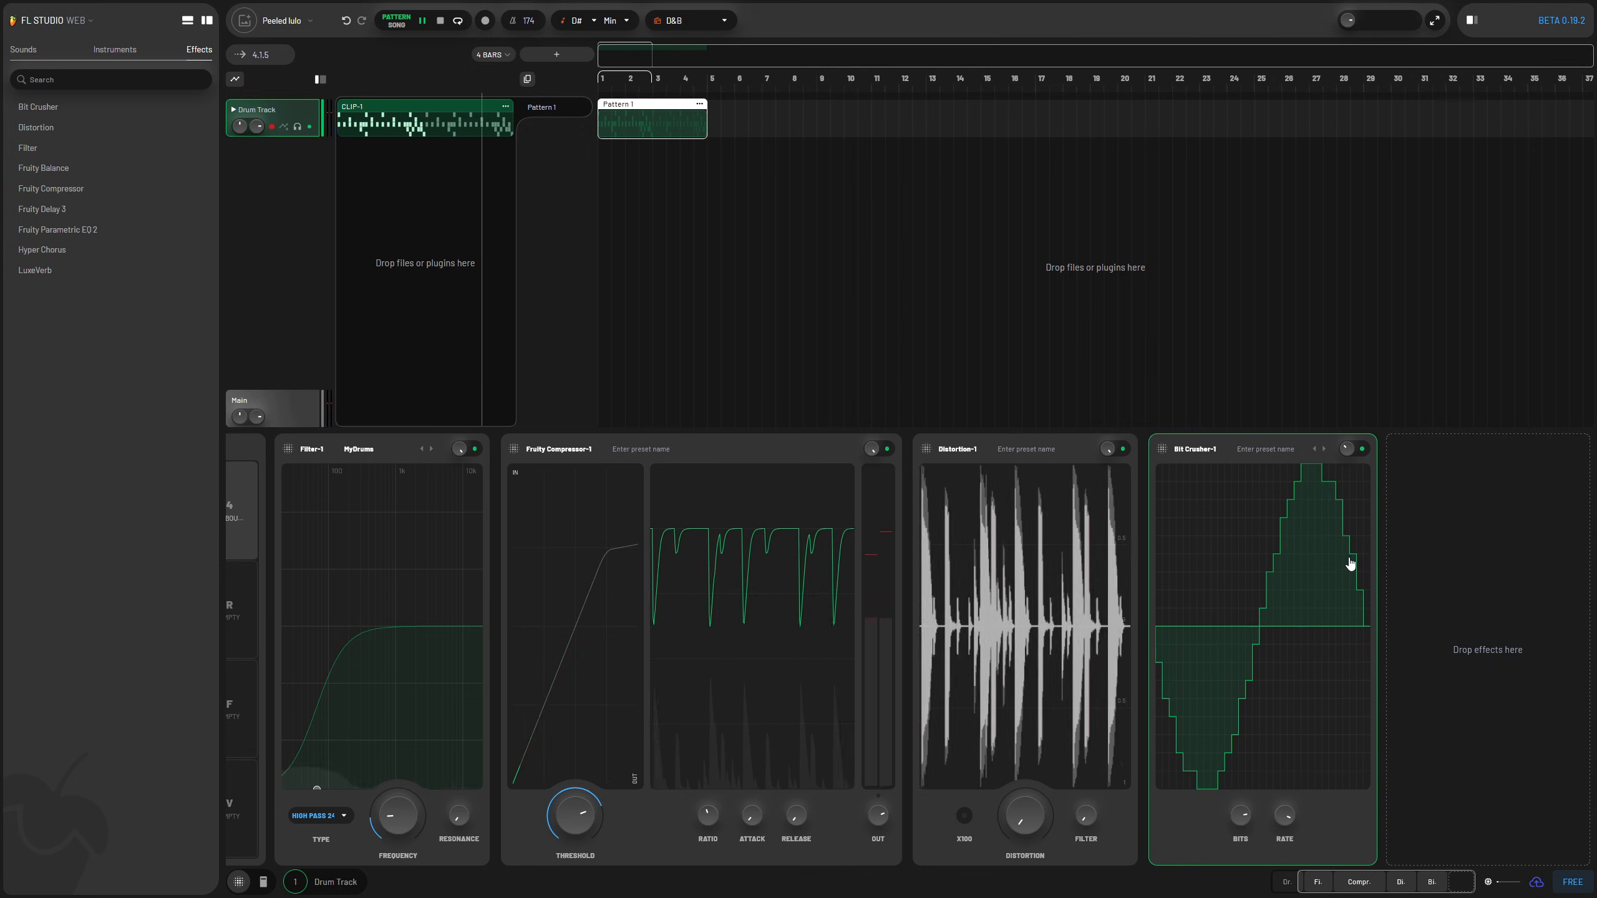
key("space")
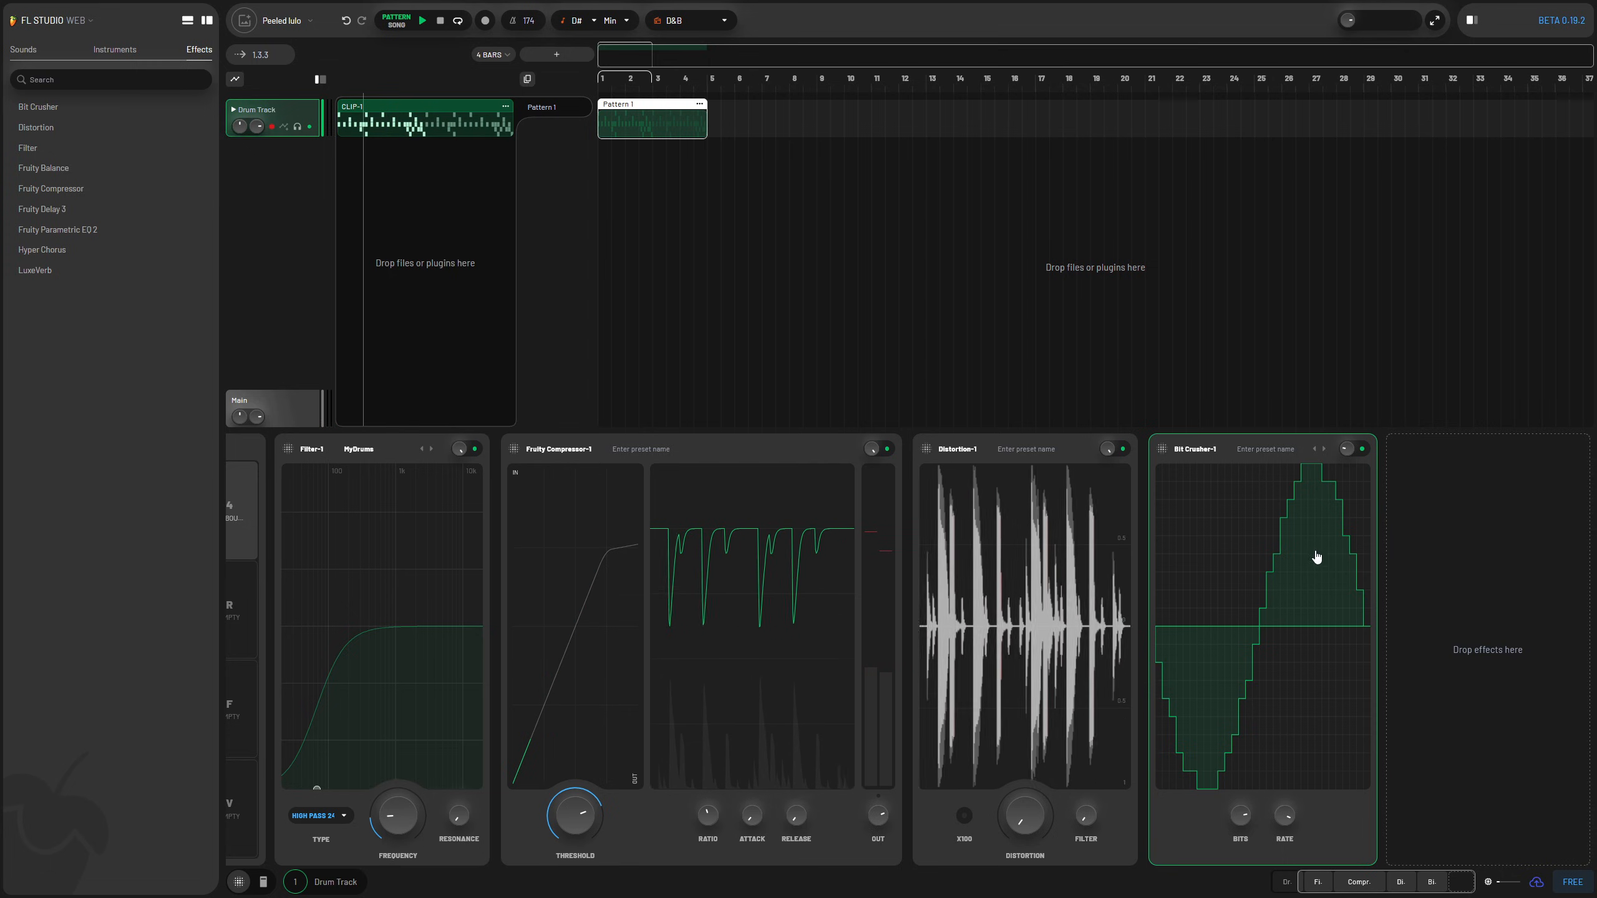
left_click_drag(1341, 878, 1299, 879)
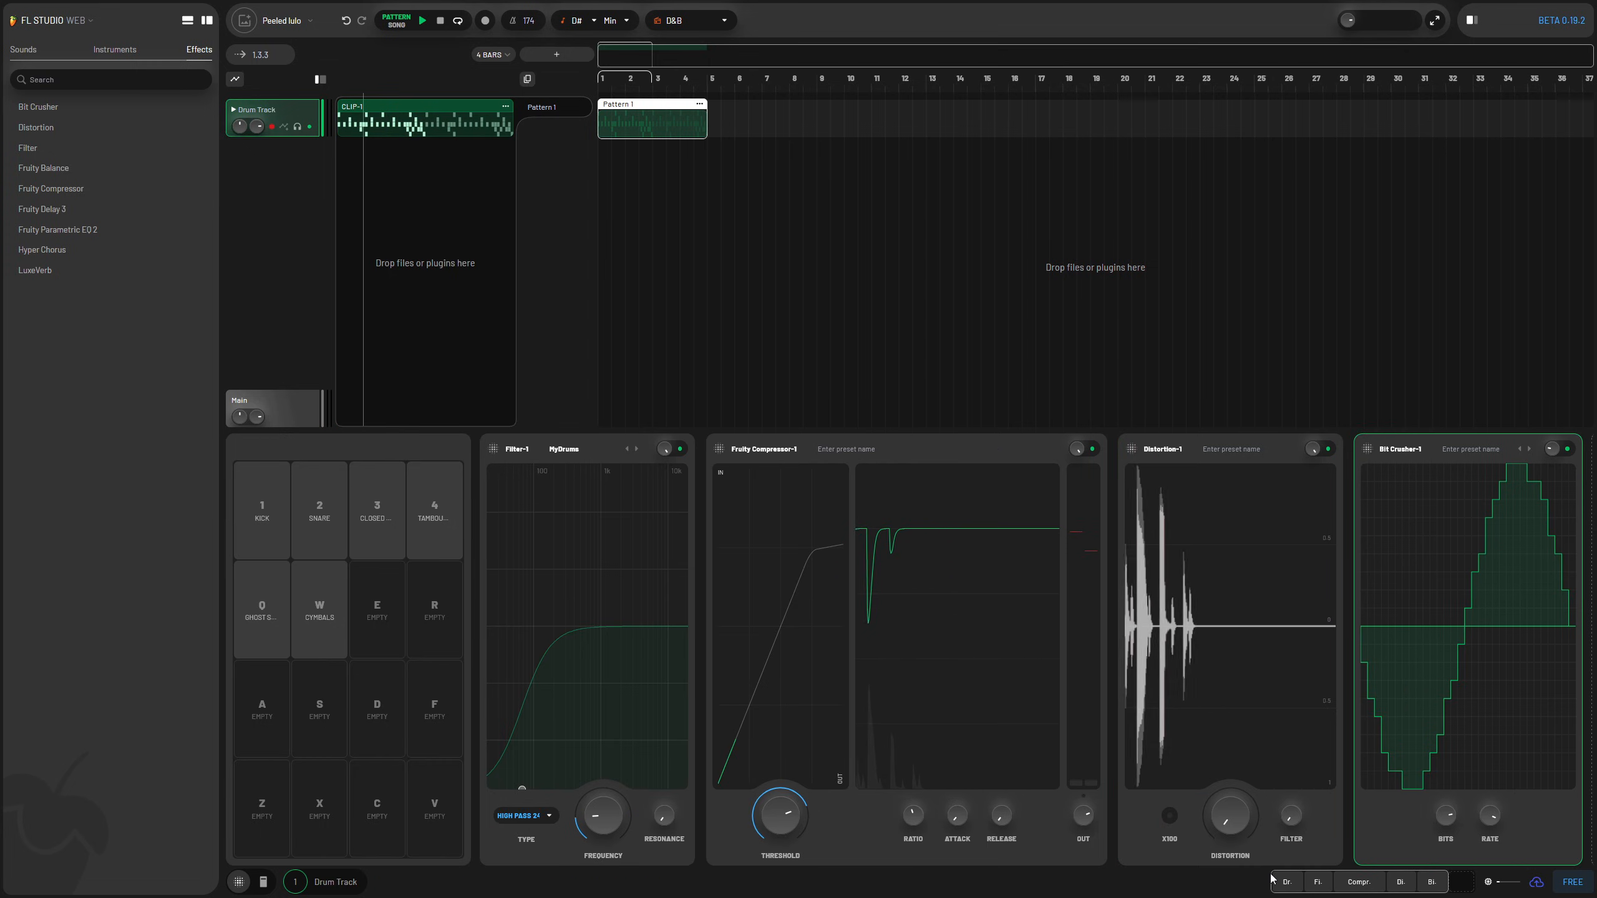
Step: Search the sound library for bass loops and preview NF Drum Loop 01 Full 172, BadMan Bass 178 A and US JDB Percussion 165 samba
left_click(23, 49)
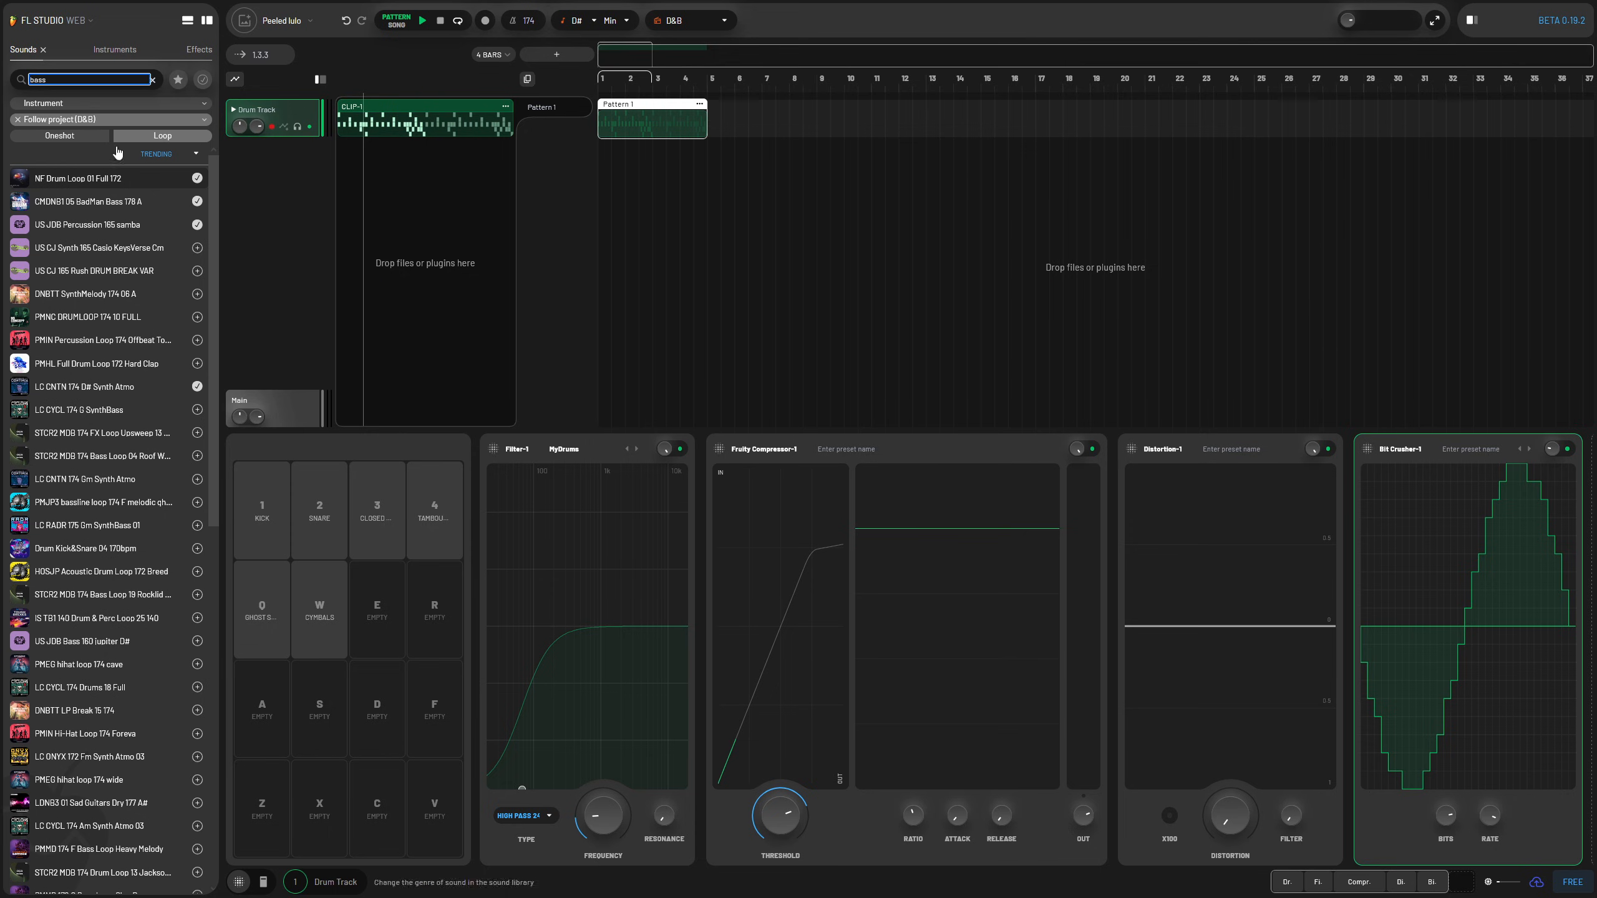
left_click(127, 183)
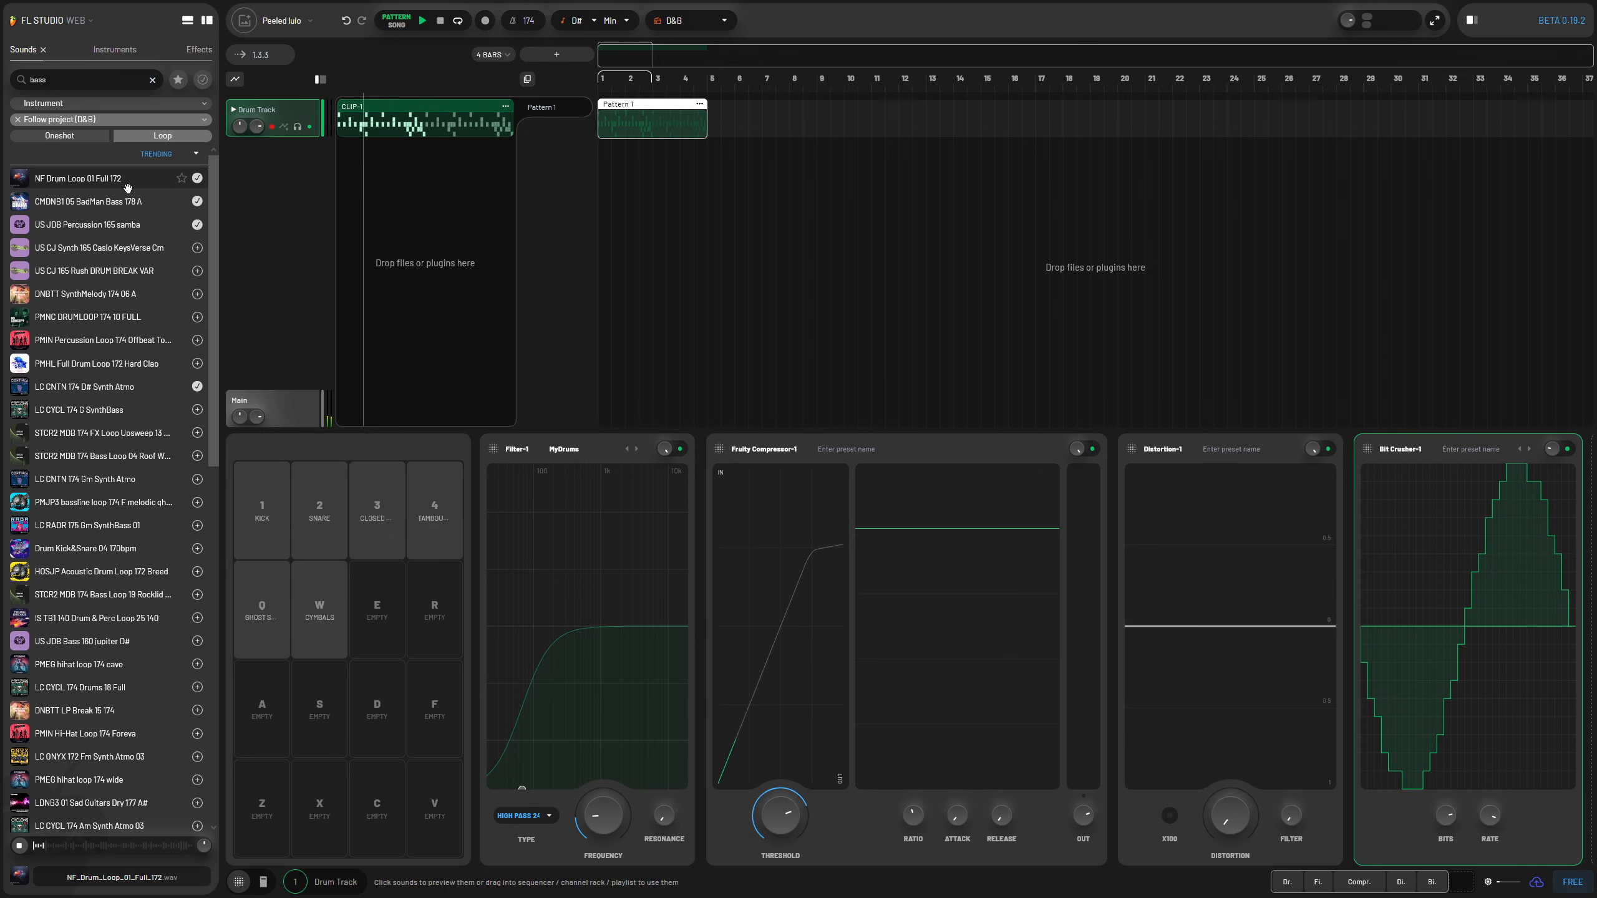
left_click(118, 203)
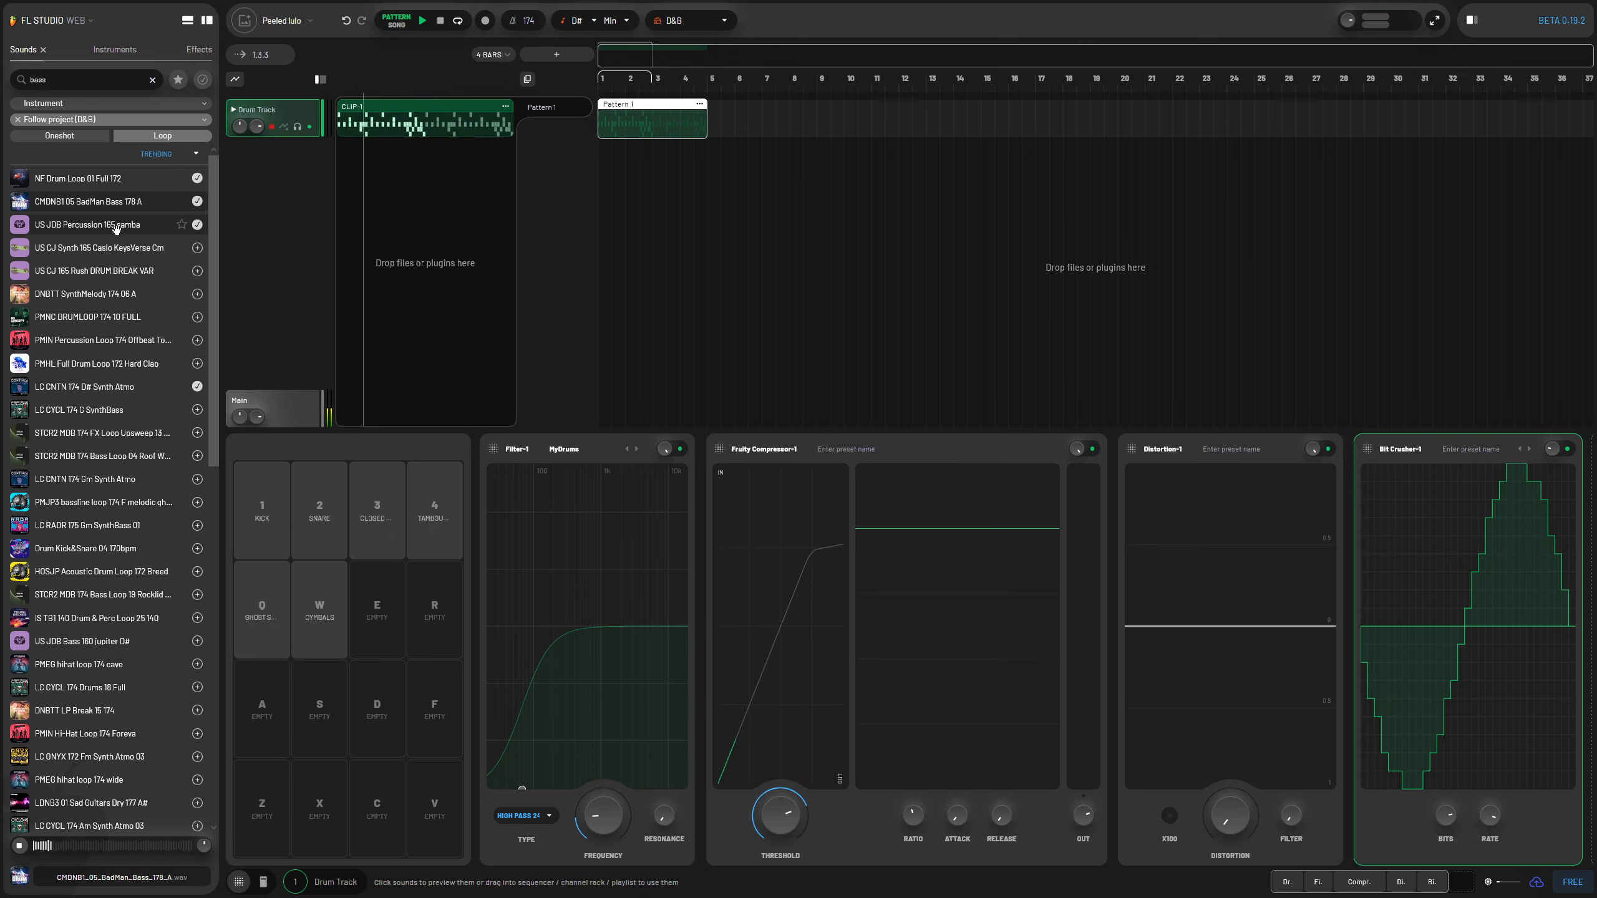
left_click(115, 229)
Step: Preview the BadMan Bass 178 A loop again and add it as a new audio track below the Drum Track
left_click(103, 205)
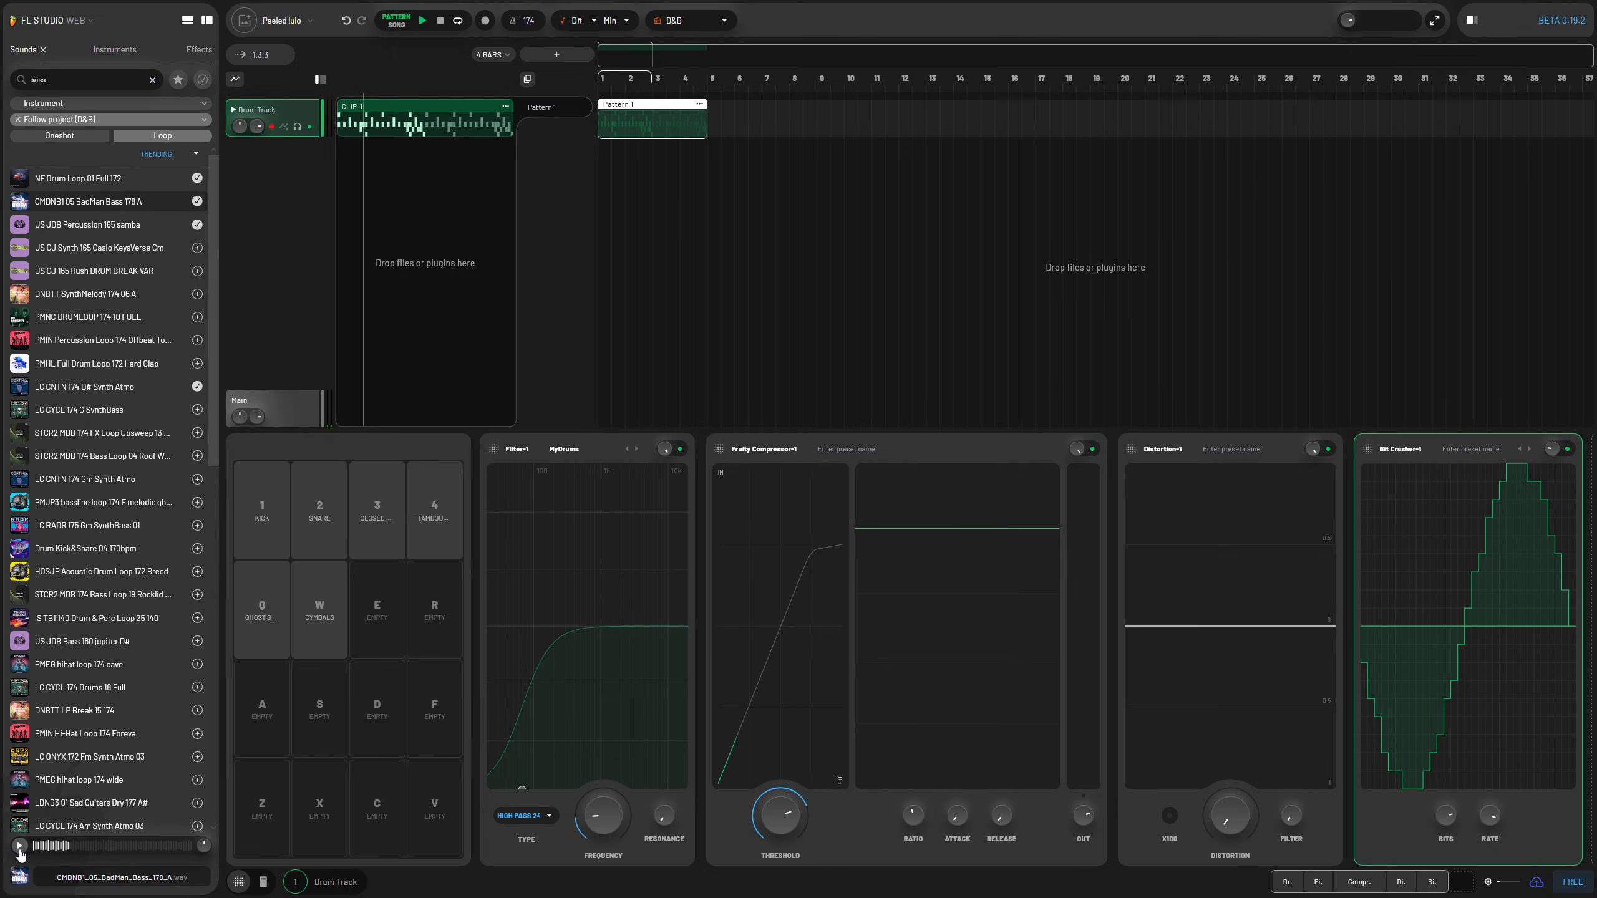
left_click_drag(88, 202, 606, 181)
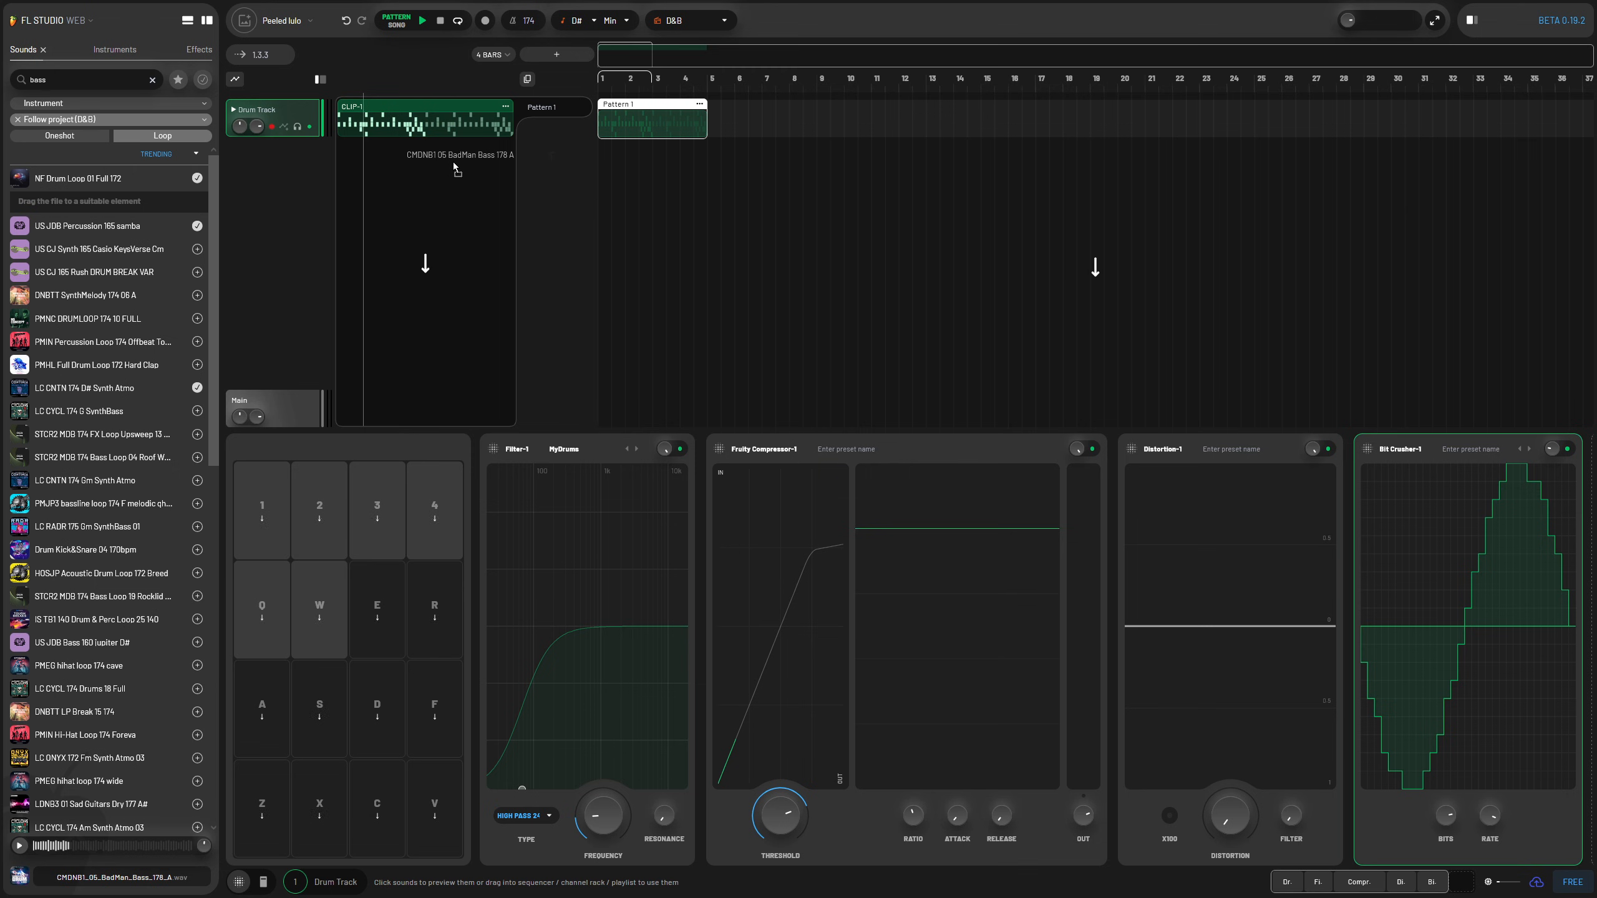
left_click_drag(452, 162, 428, 170)
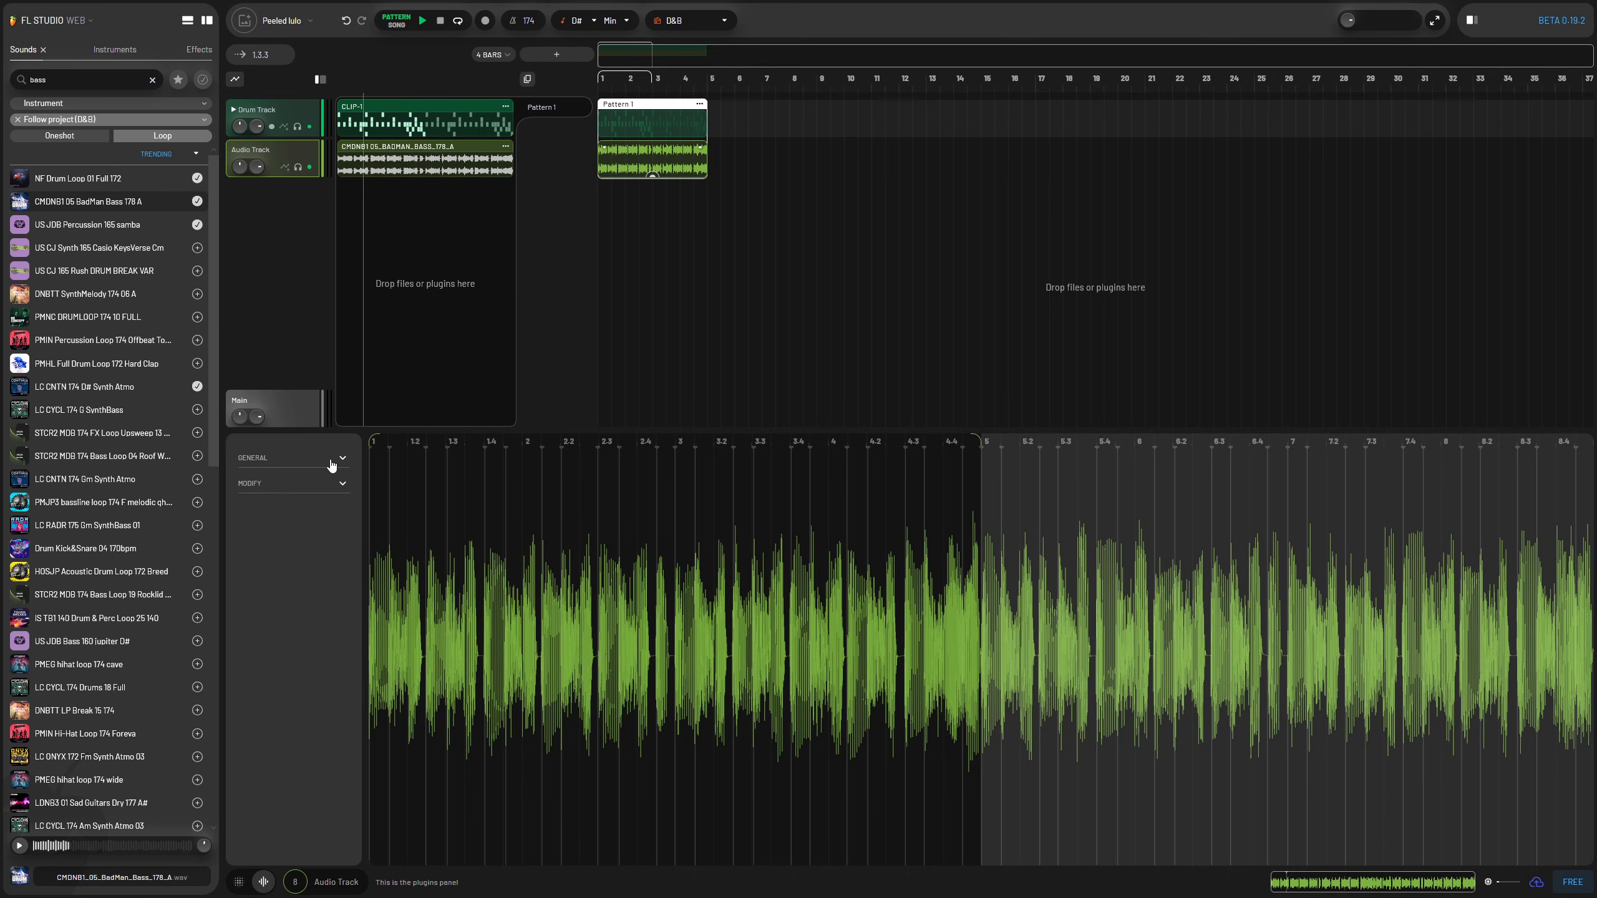
Step: Inspect the bass clip's General and Modify settings, keep the Elastique stretch type and play it together with the drums
left_click(288, 459)
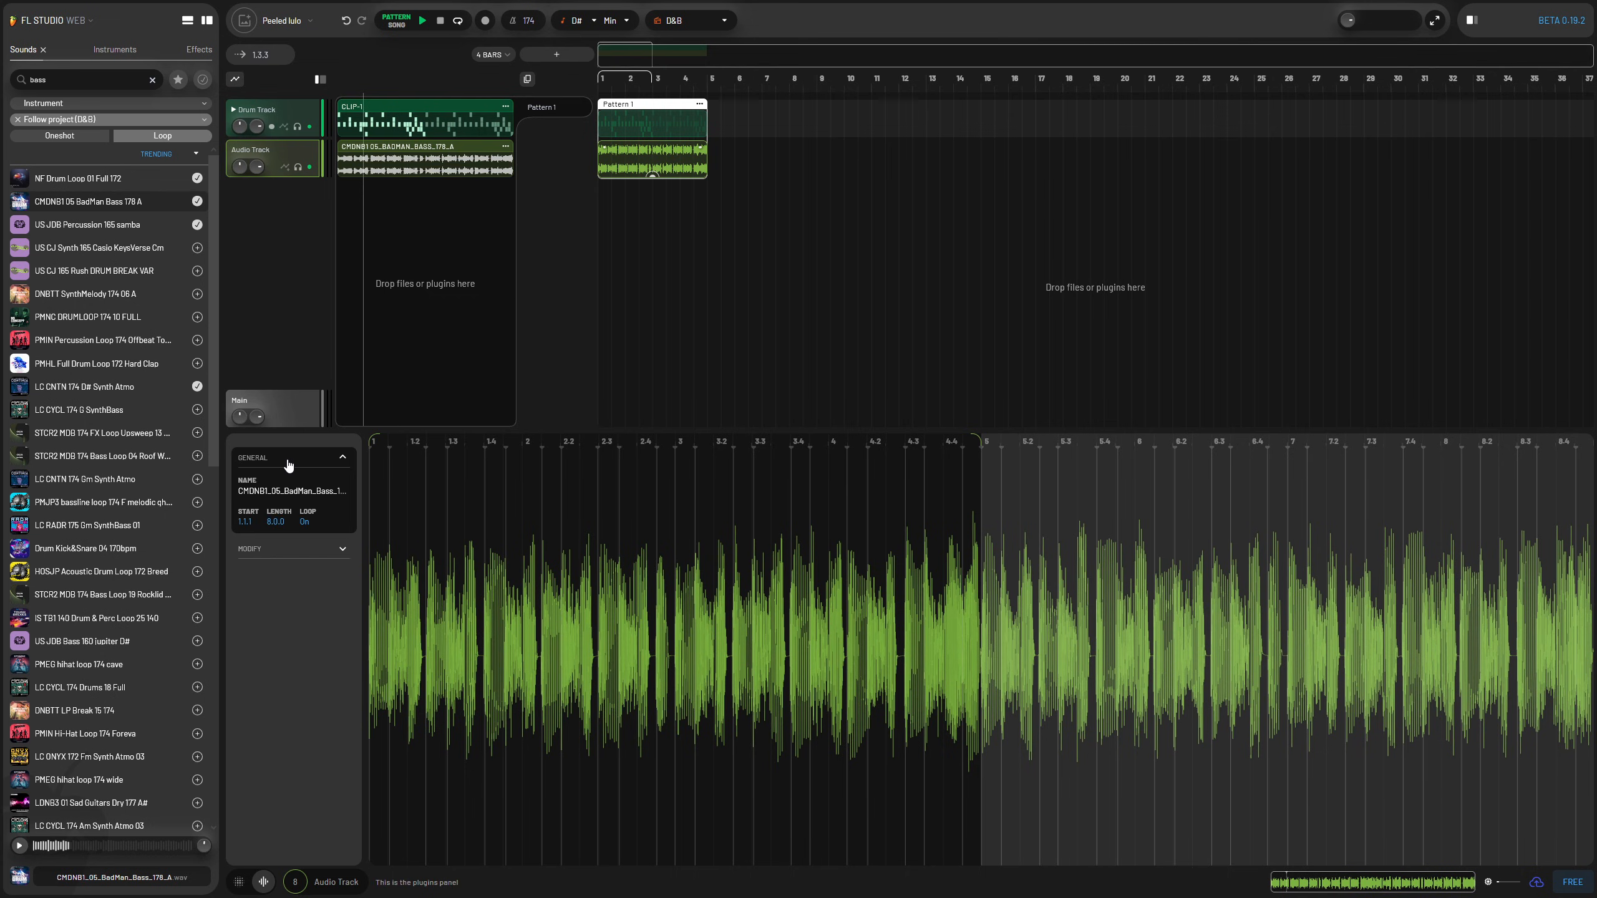
left_click(293, 556)
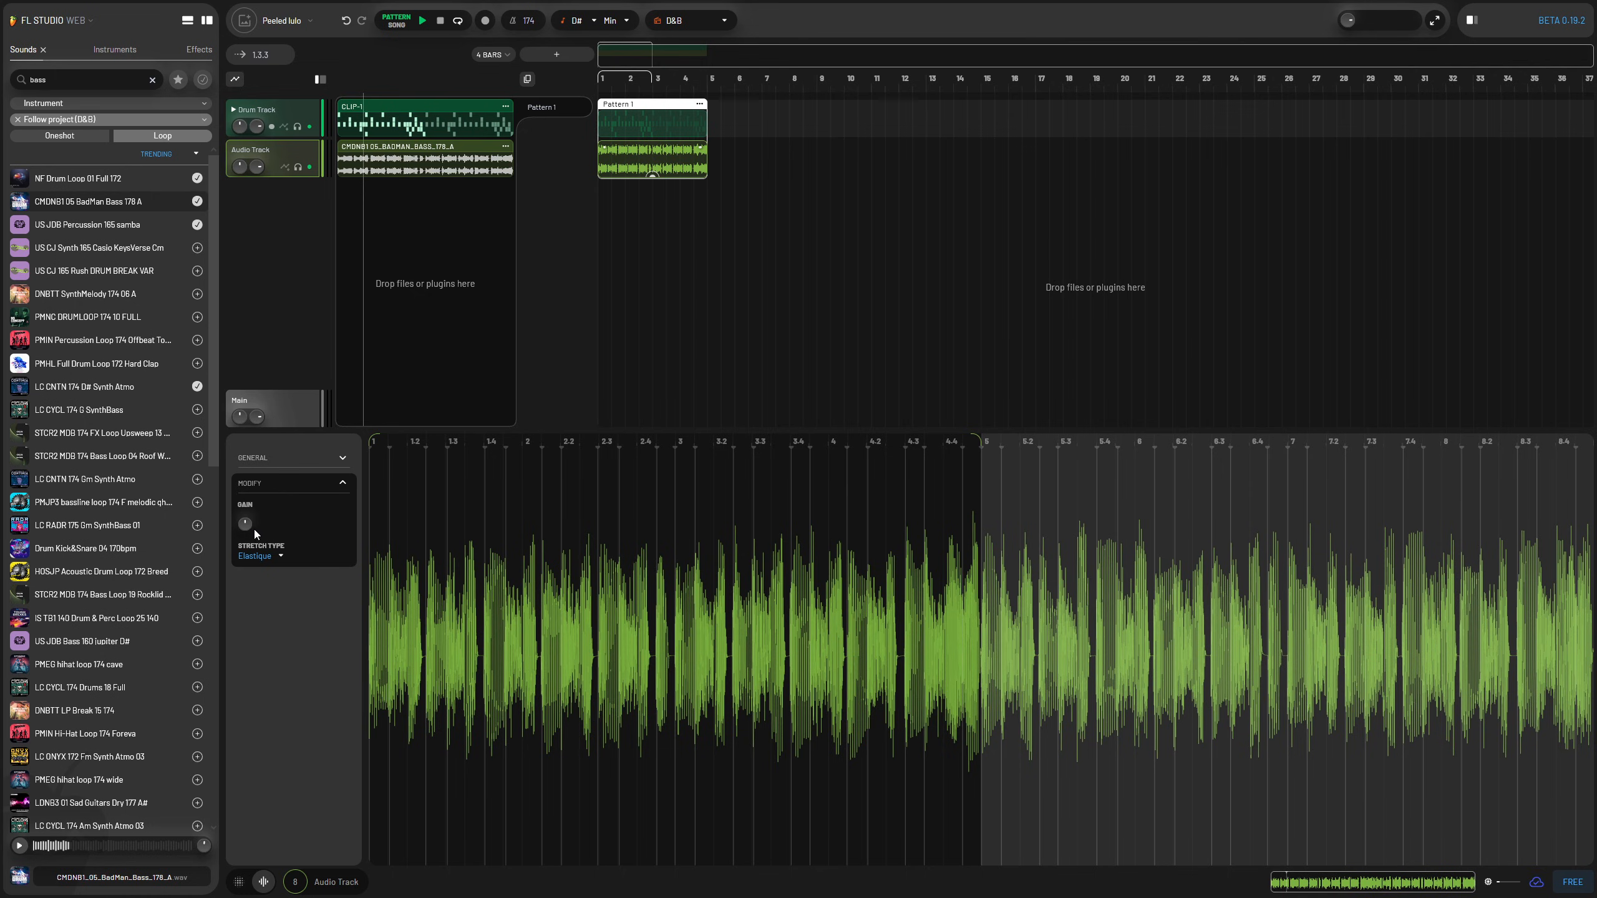
left_click(281, 560)
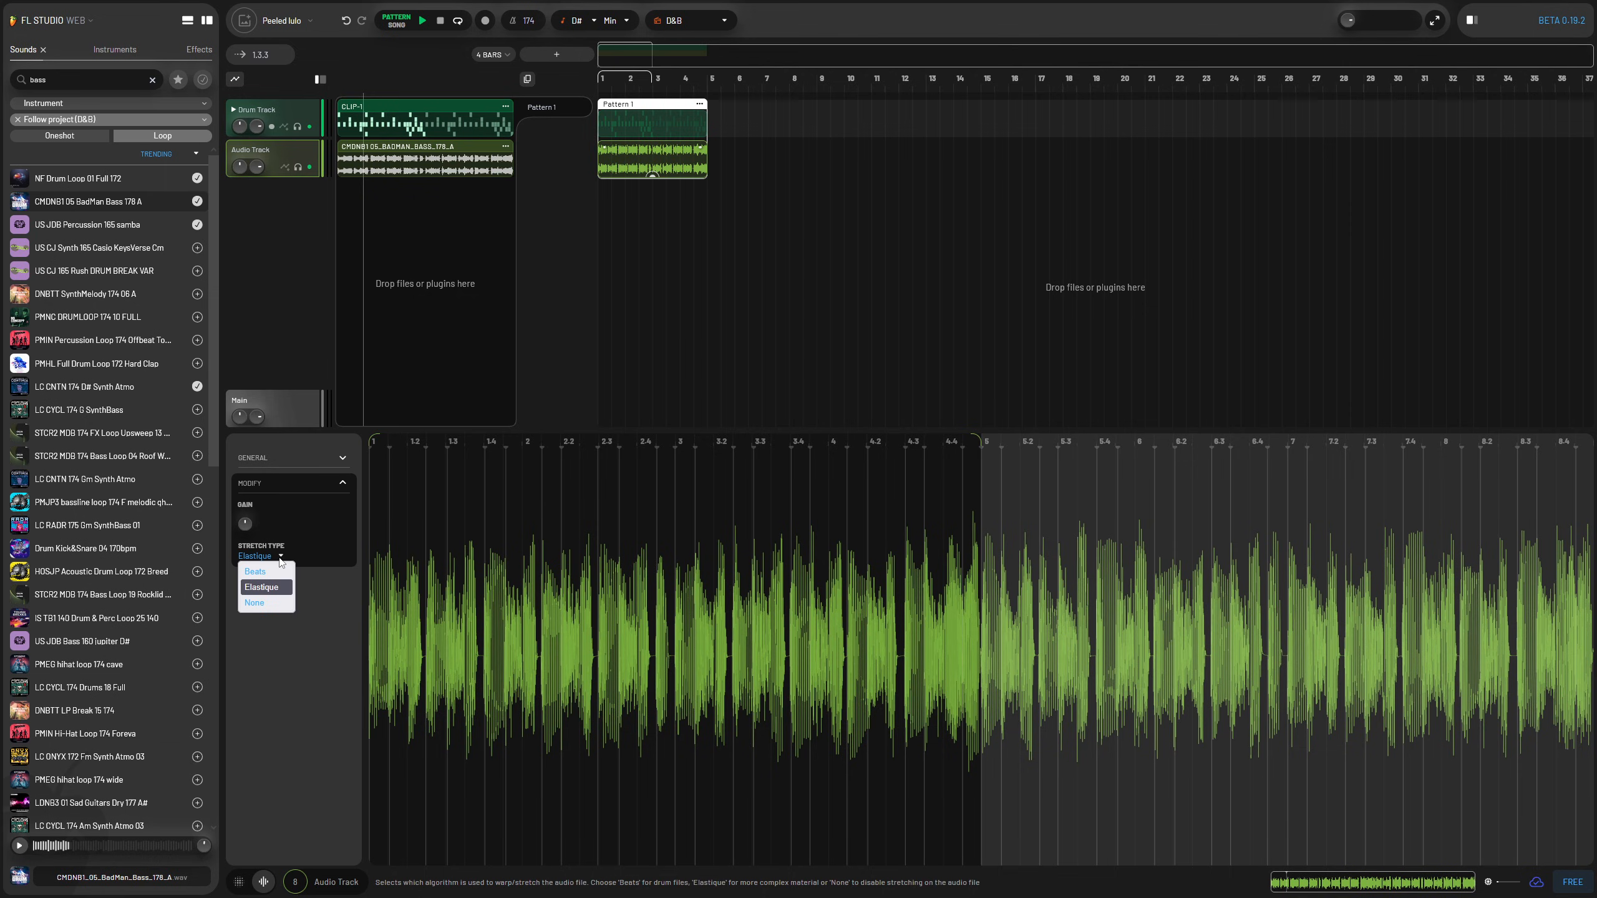
left_click(260, 589)
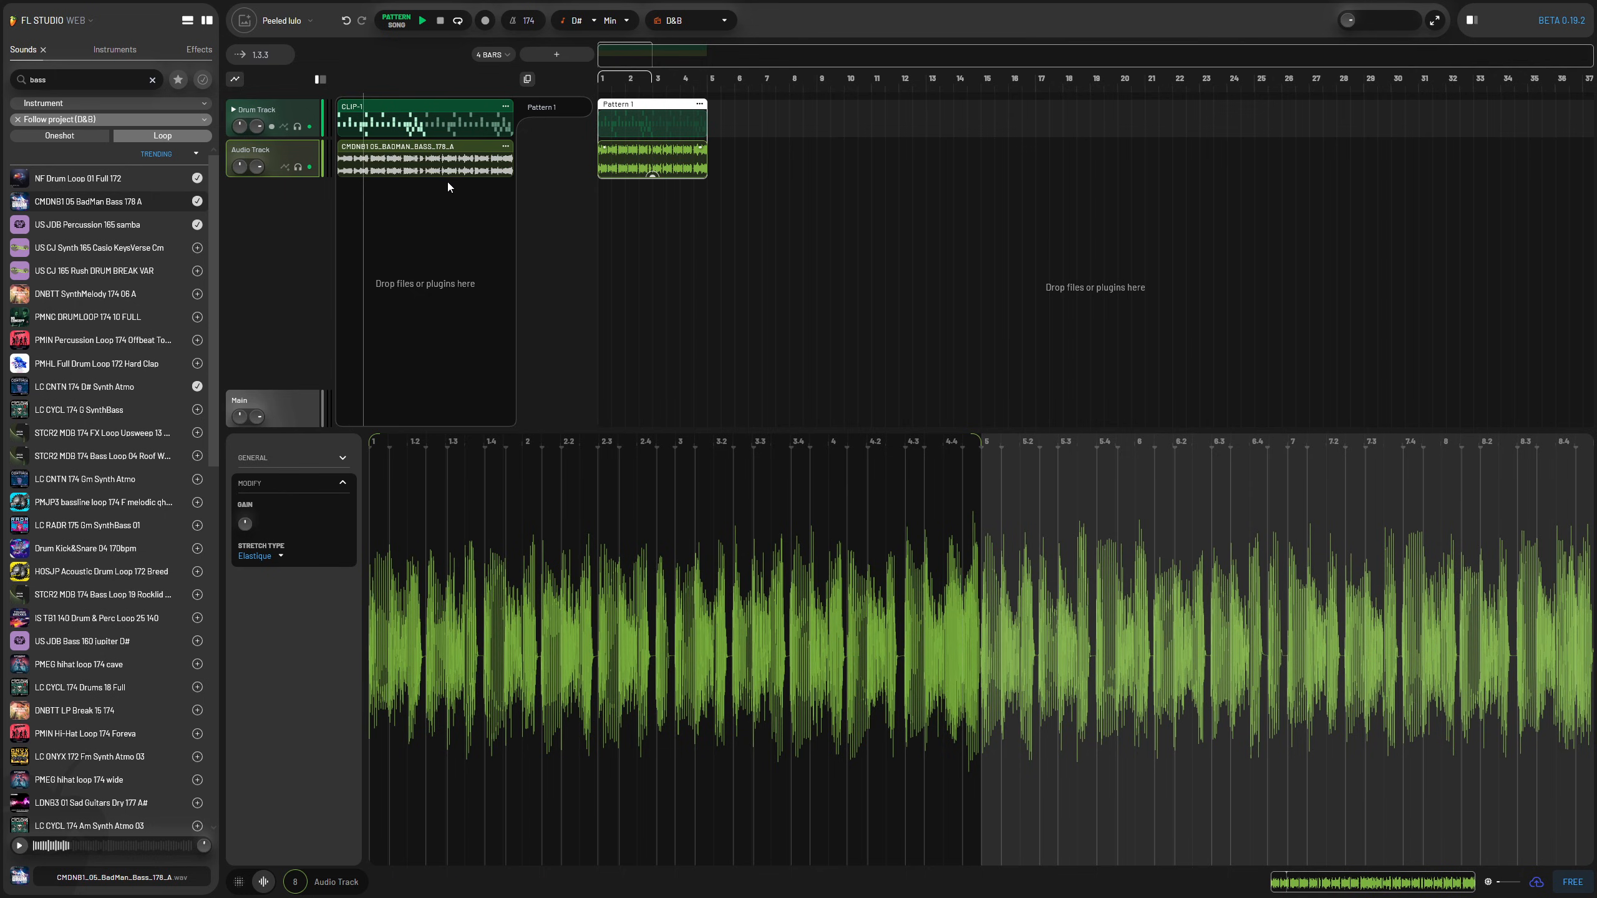
key("space")
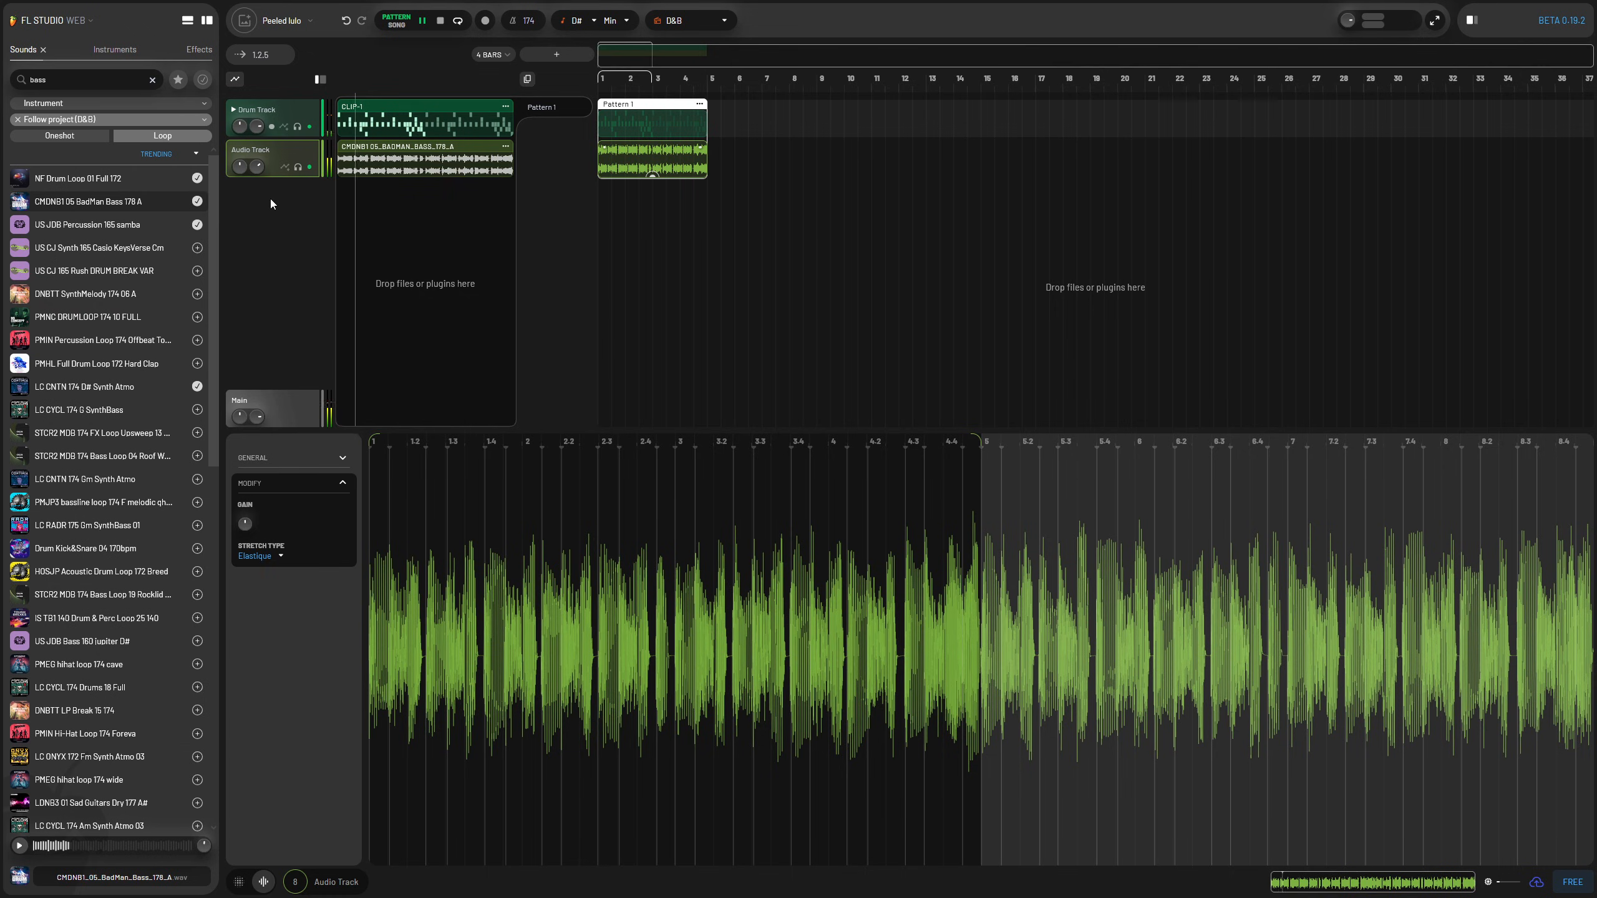
key("space")
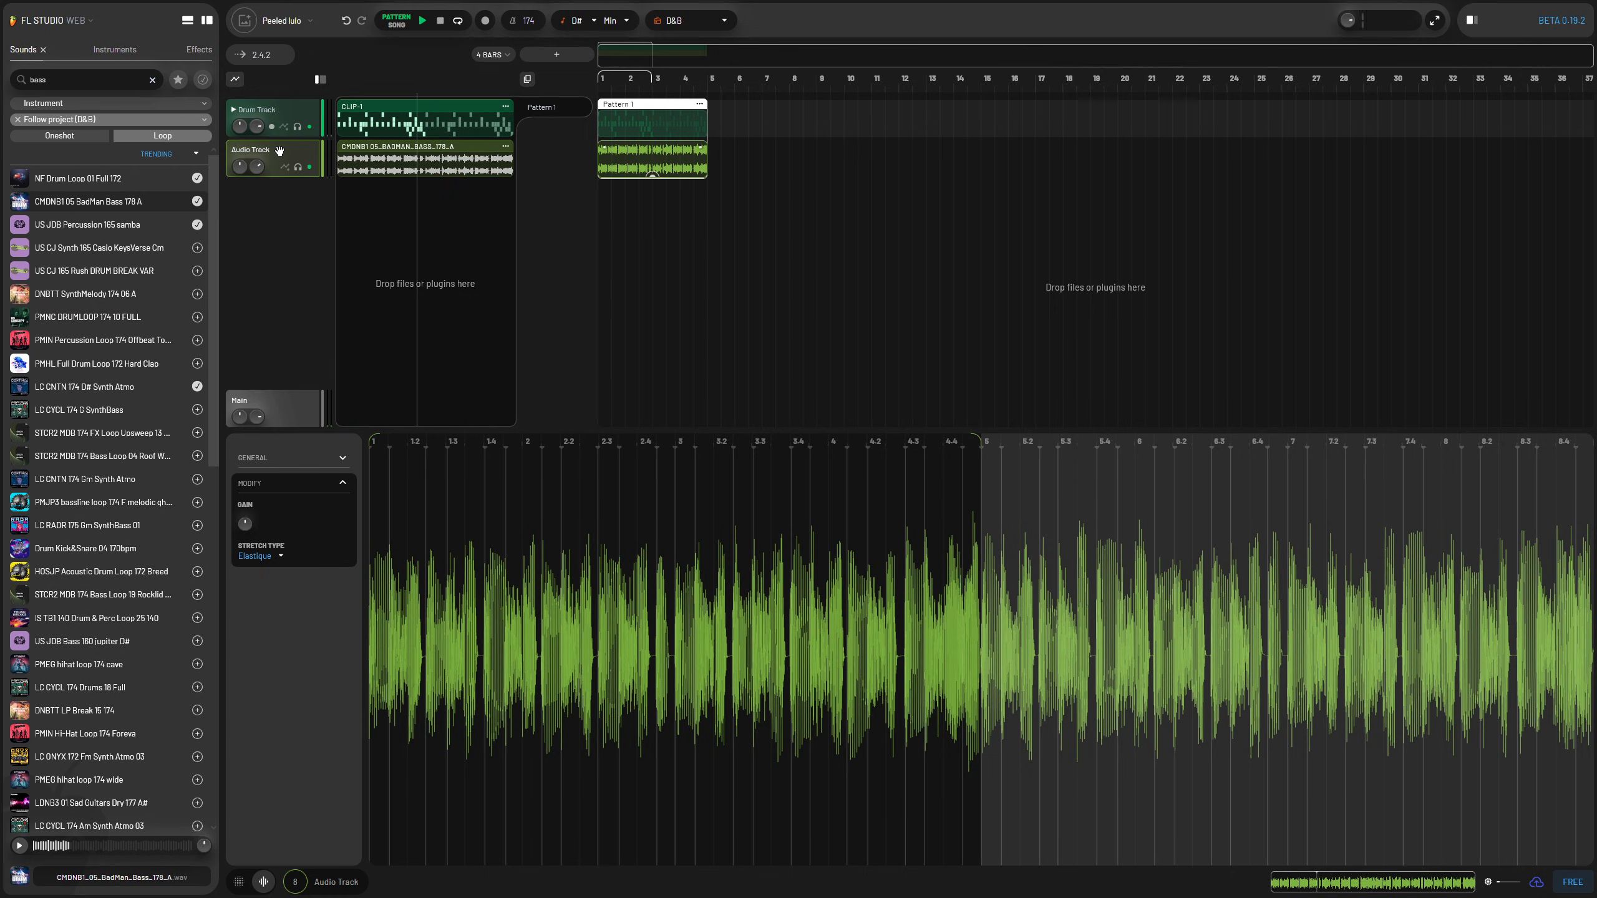
Step: Add a Filter effect to the bass Audio Track and set its type to Low Pass 24
left_click(279, 151)
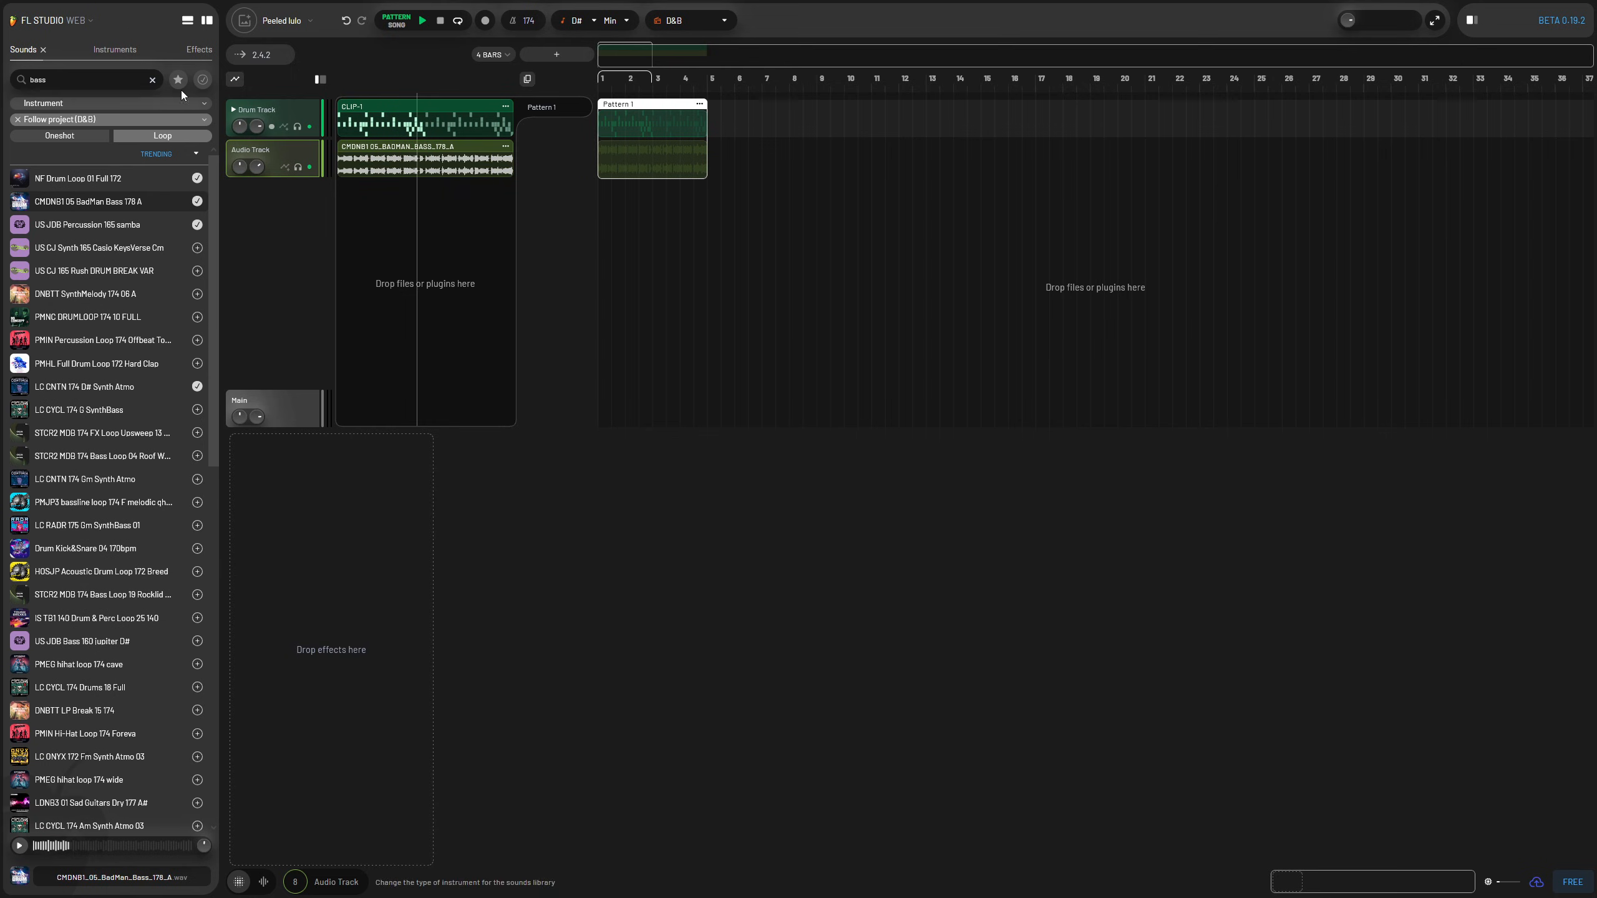
left_click(183, 49)
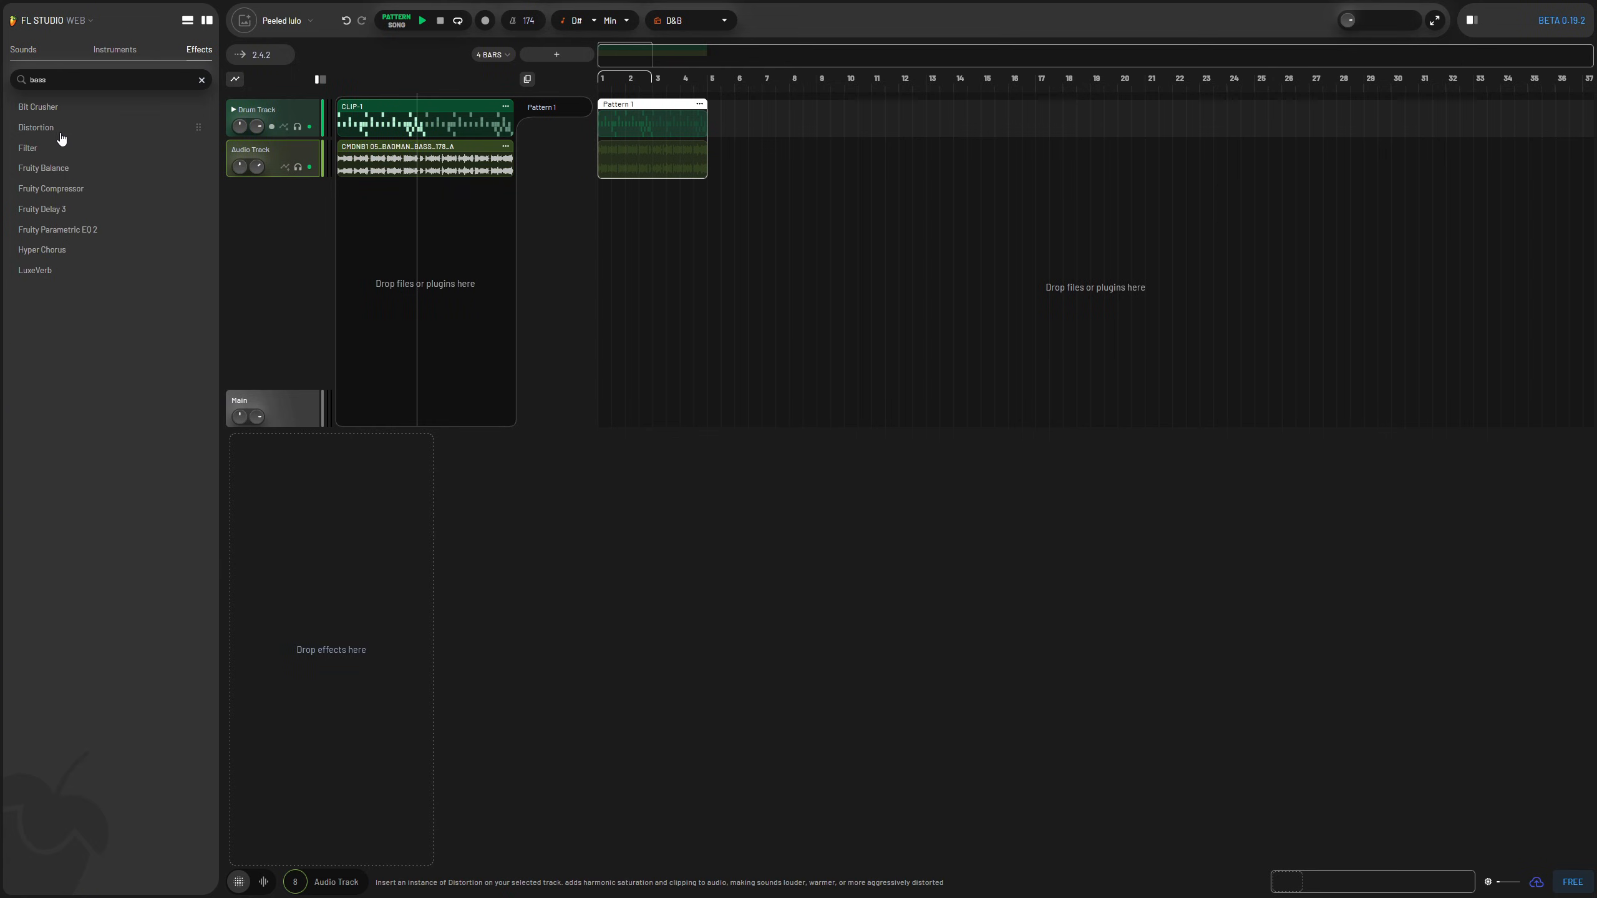
left_click_drag(301, 599, 303, 602)
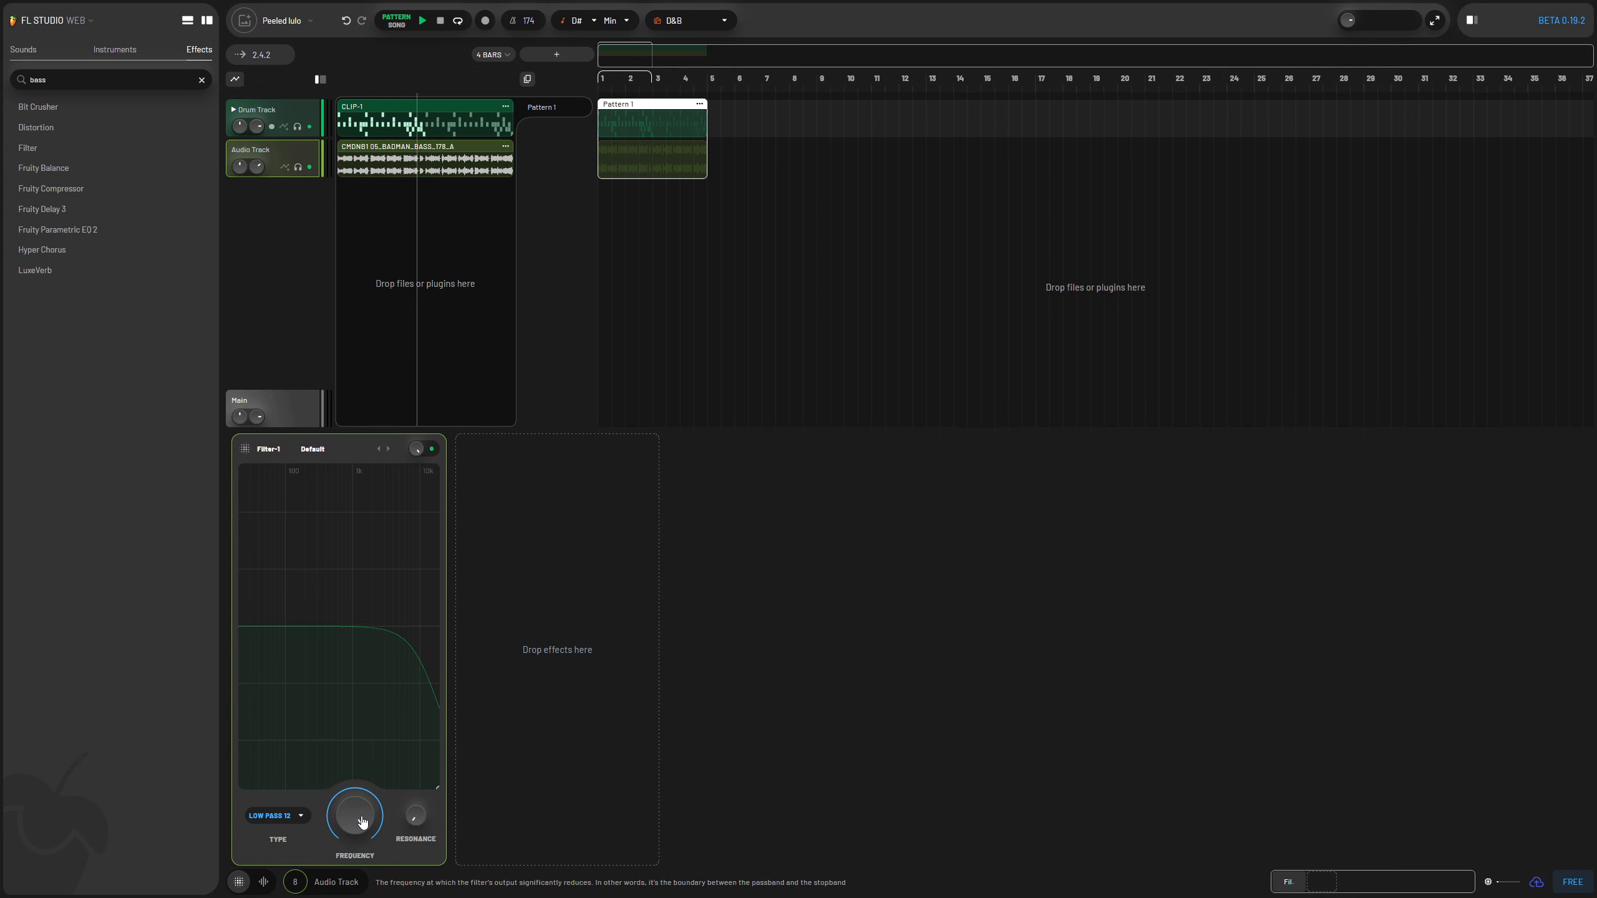
left_click(292, 820)
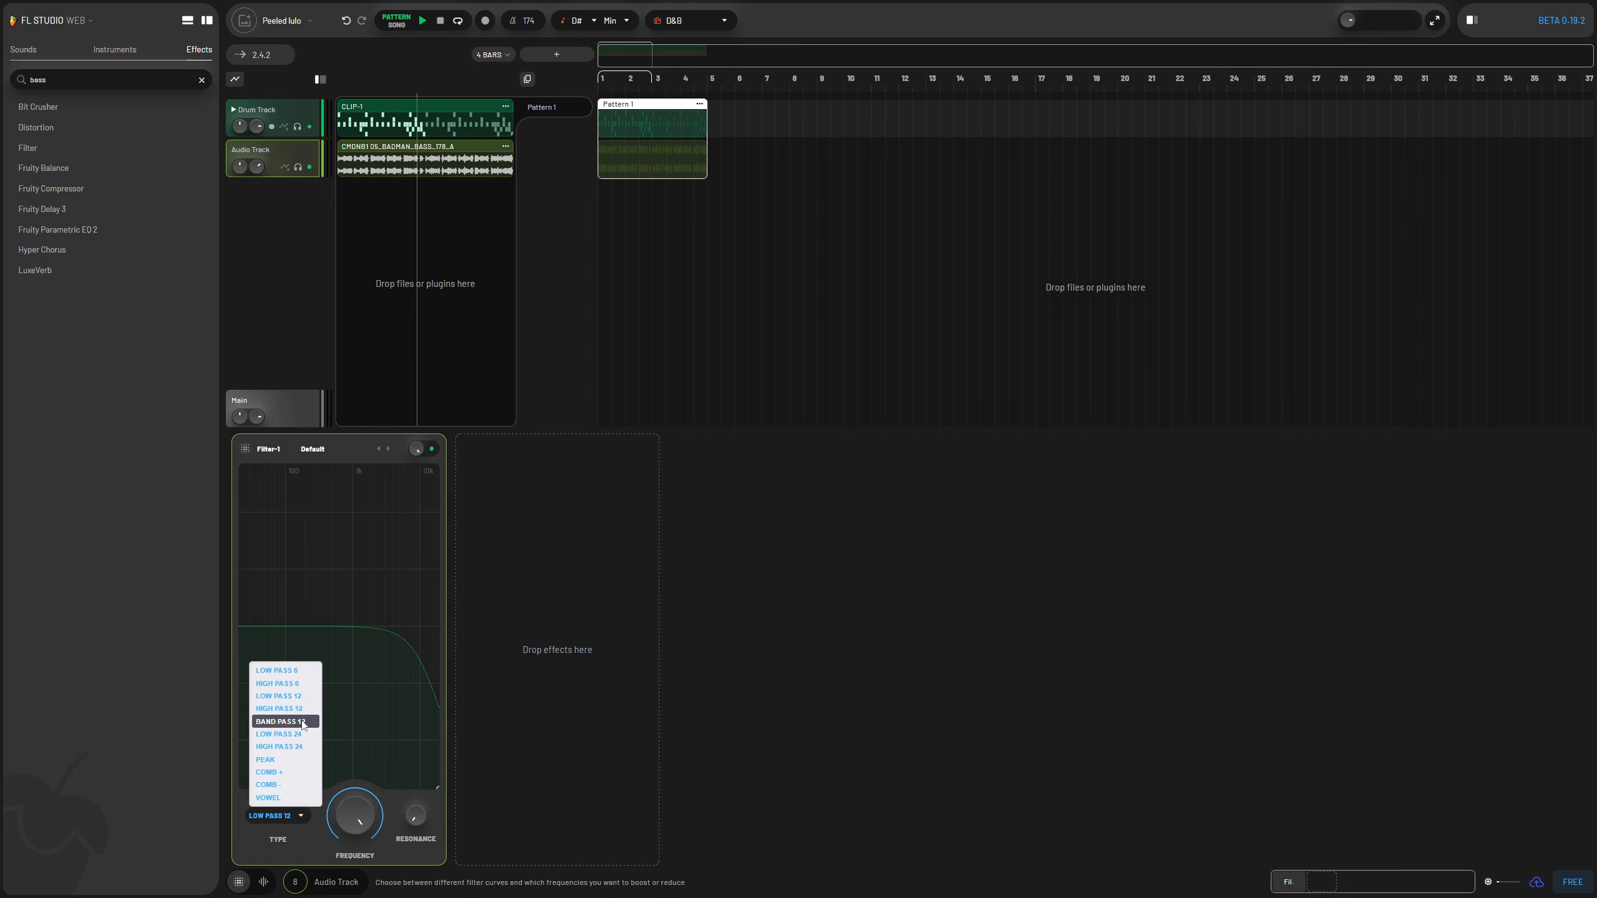
left_click(298, 737)
Step: Play the pattern and sweep the bass filter's low-pass frequency and resonance, then stop playback
key("space")
left_click_drag(363, 804, 361, 888)
left_click_drag(357, 814, 420, 760)
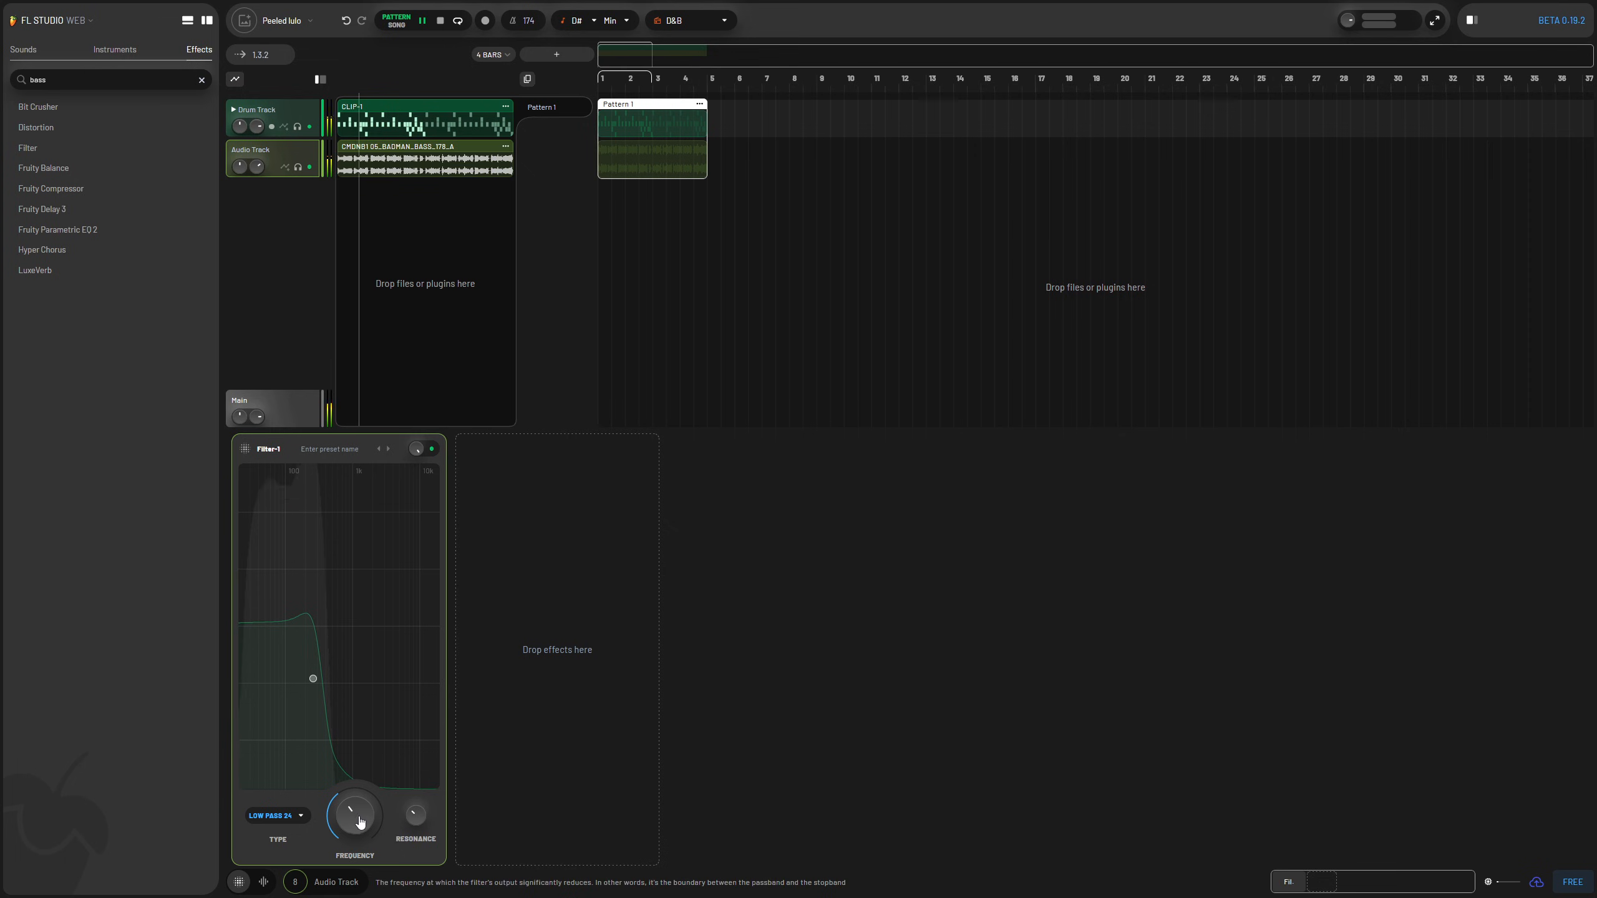
mouse_move(360, 821)
left_mouse_down()
mouse_move(356, 849)
mouse_move(371, 776)
mouse_move(418, 847)
mouse_move(359, 827)
mouse_move(356, 807)
left_mouse_up()
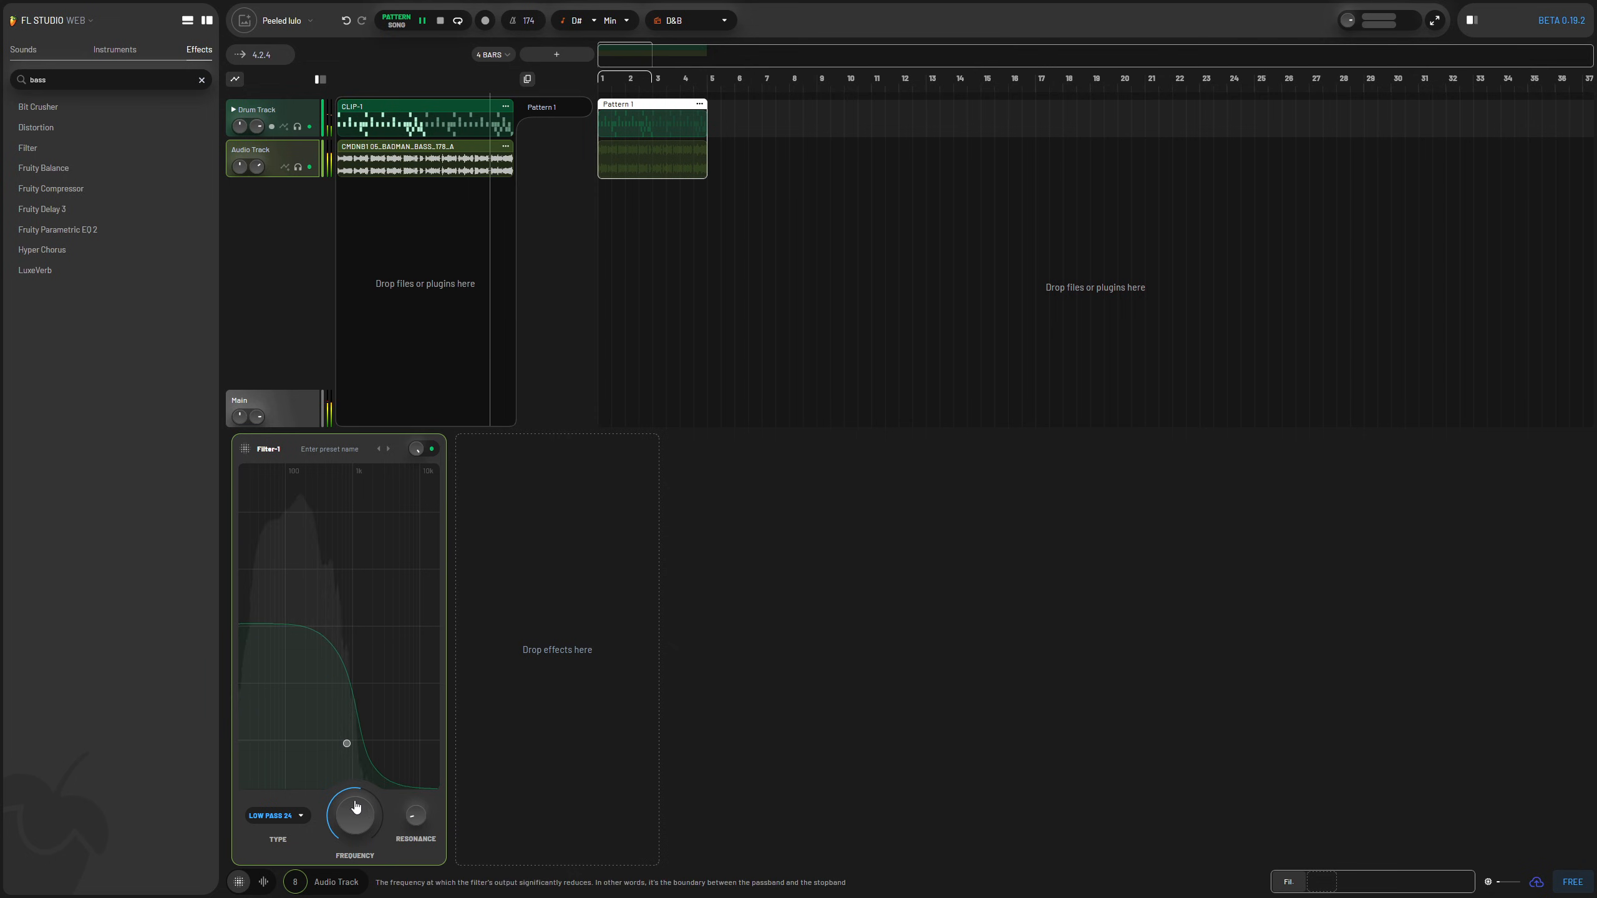
key("space")
Step: Try the Band Pass 12 filter type on the bass, varying its frequency and resonance during playback
left_click(297, 817)
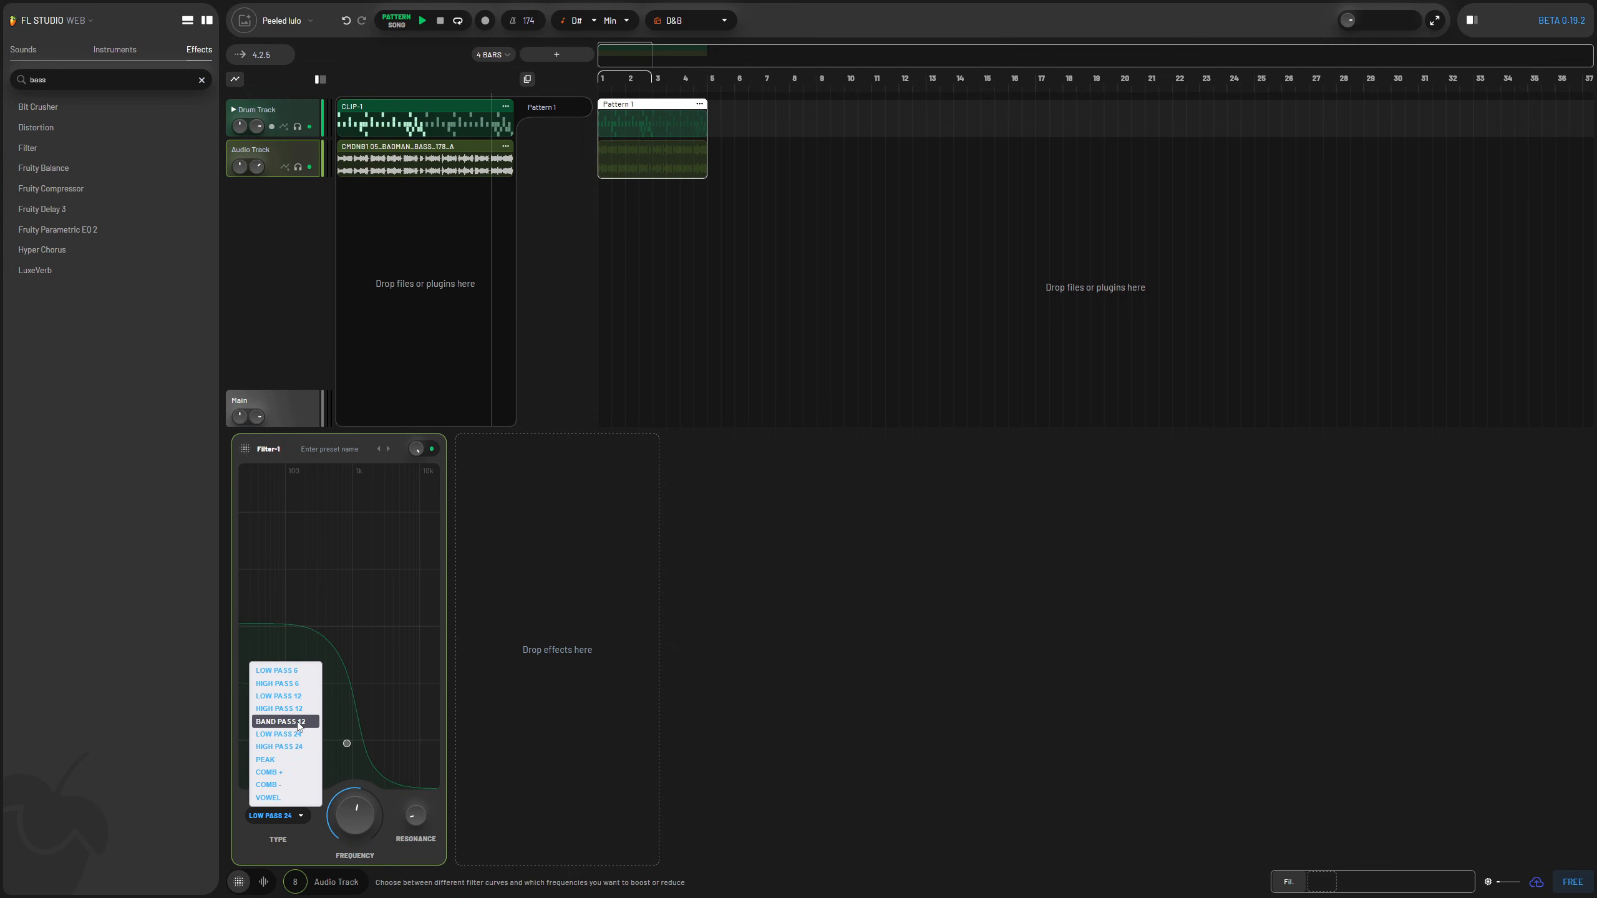
left_click(300, 724)
left_click_drag(416, 829, 415, 831)
key("space")
mouse_move(362, 823)
left_mouse_down()
mouse_move(375, 800)
mouse_move(372, 821)
left_mouse_up()
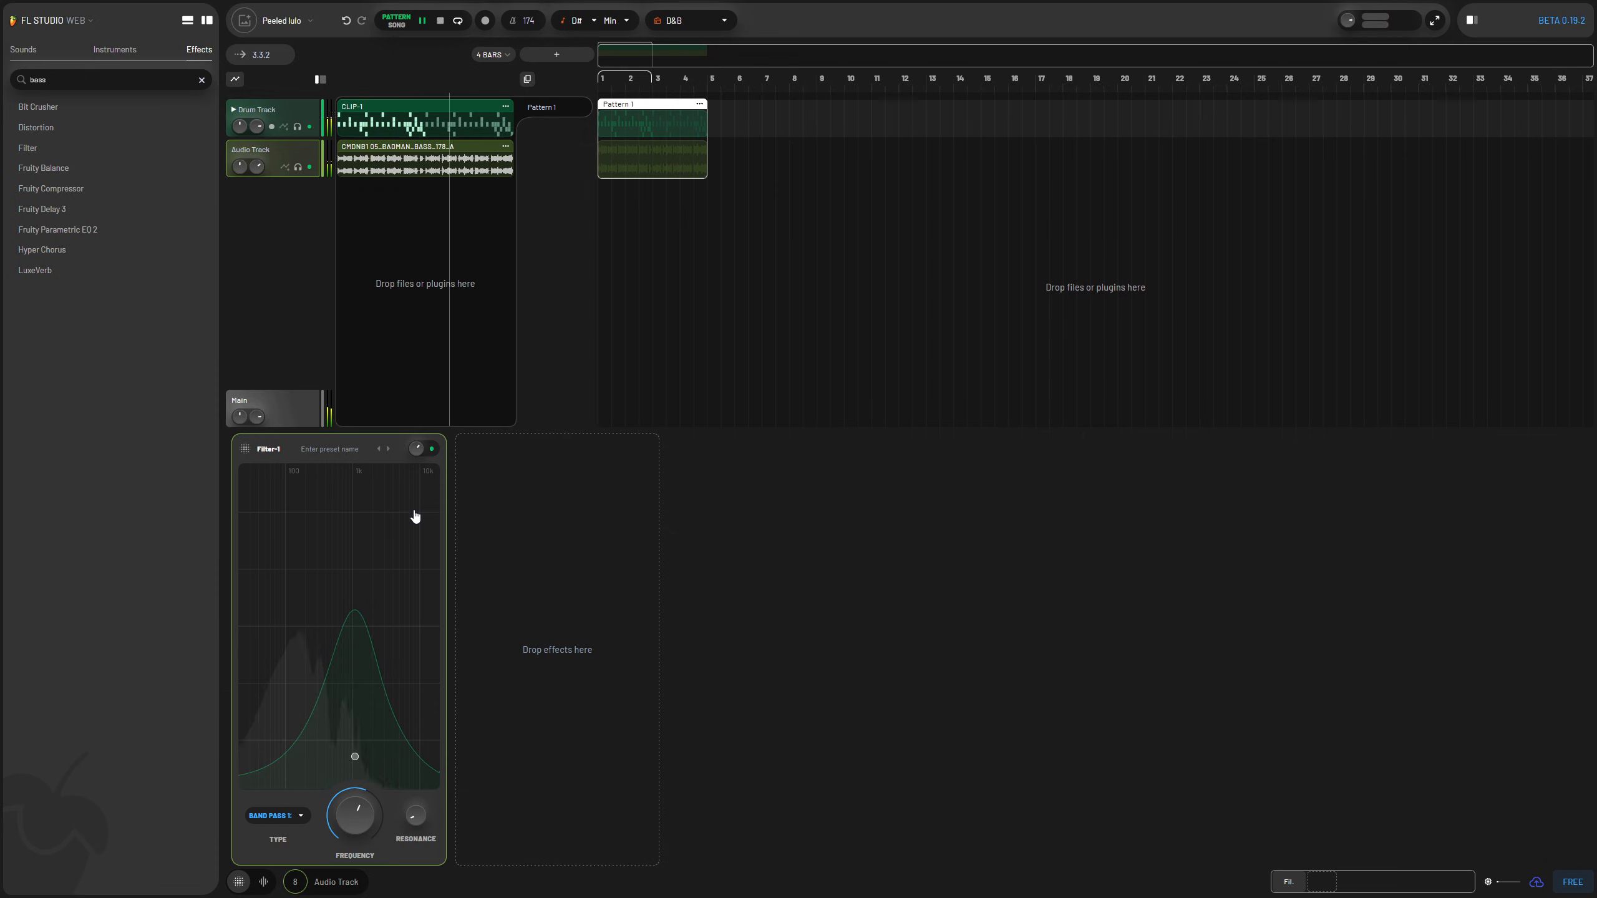
left_click_drag(357, 796, 267, 815)
key("space")
Step: Set the bass filter to Low Pass 24, lower its frequency and resonance, and audition it
left_click(277, 816)
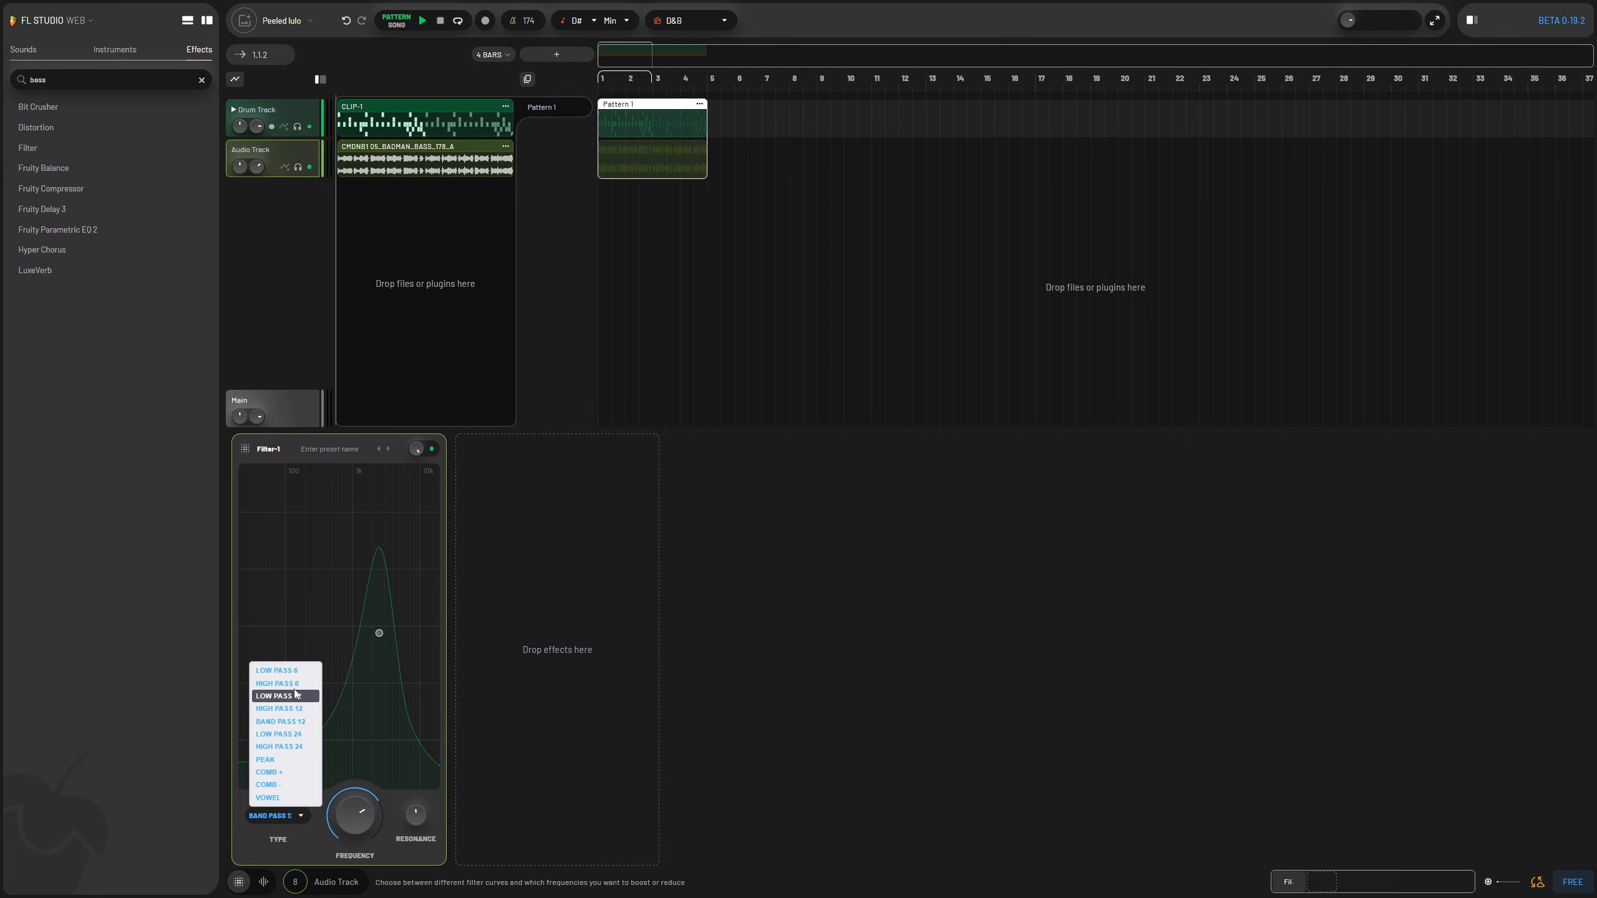
left_click(280, 734)
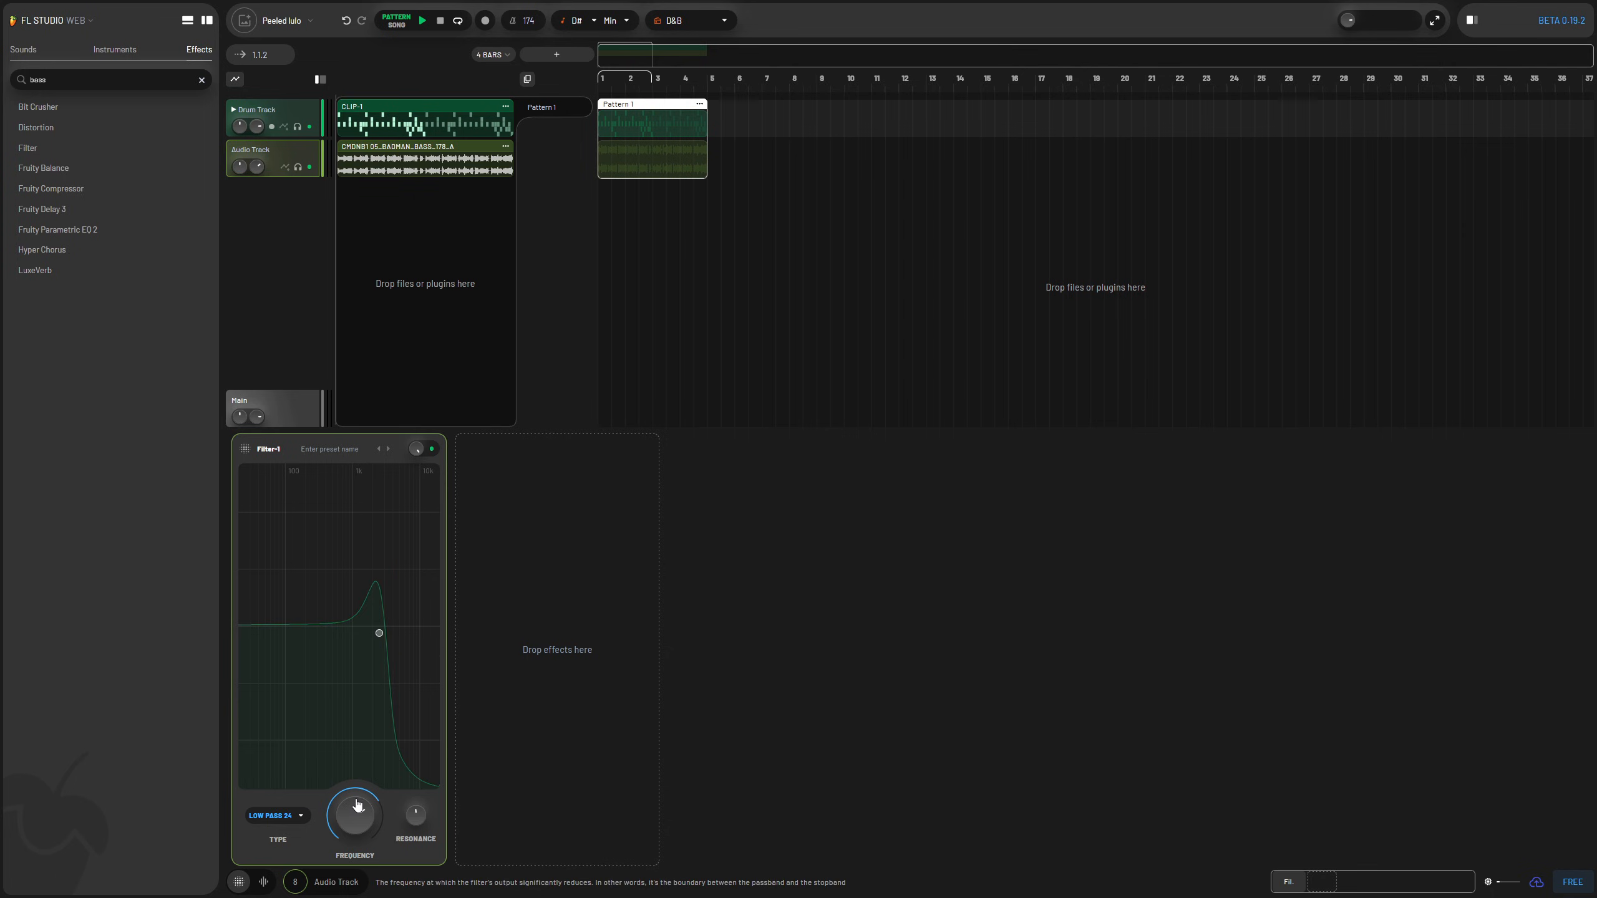
left_click_drag(416, 816, 345, 813)
key("space")
key("space")
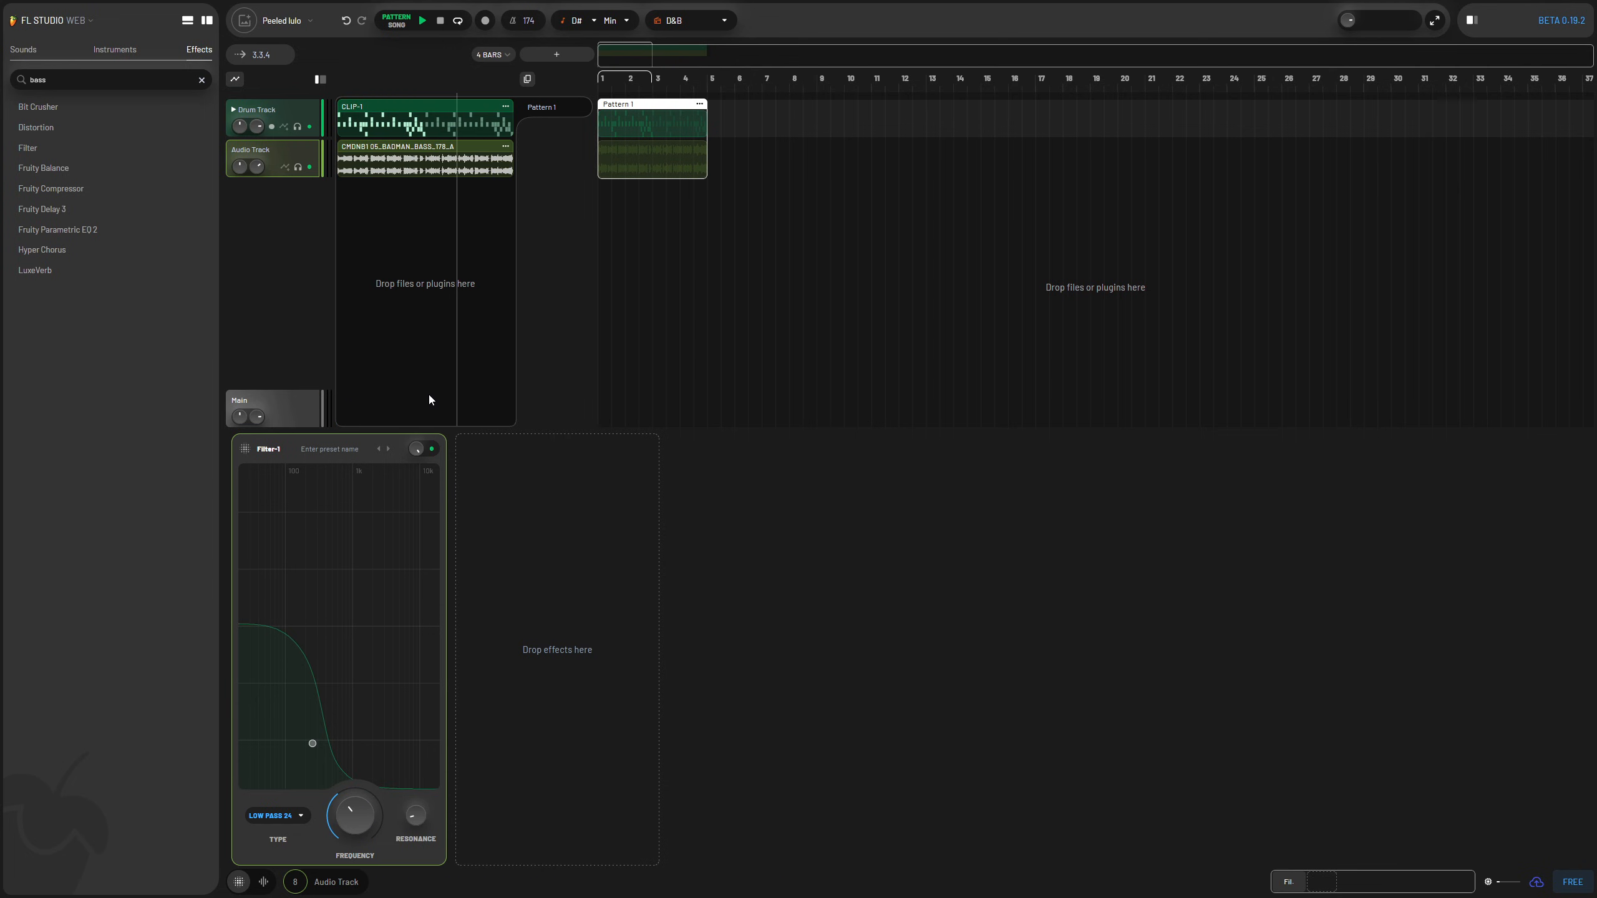
Step: Create an automation clip for Filter-1 Frequency under the bass track and raise its start point to 20.0 kHz
left_click(285, 167)
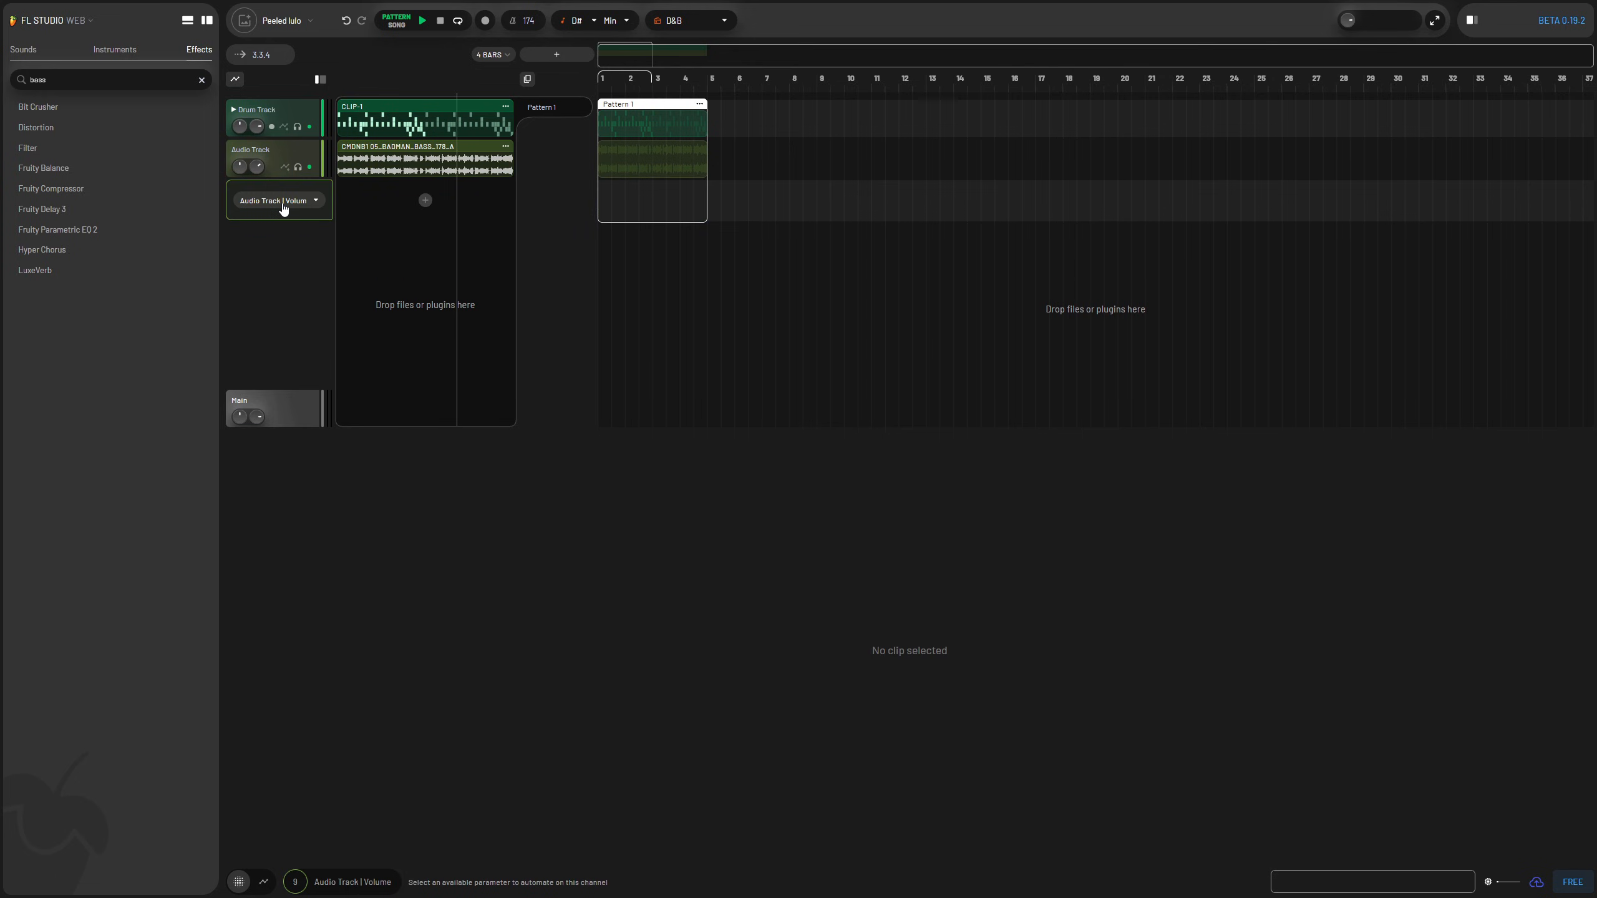
left_click(274, 208)
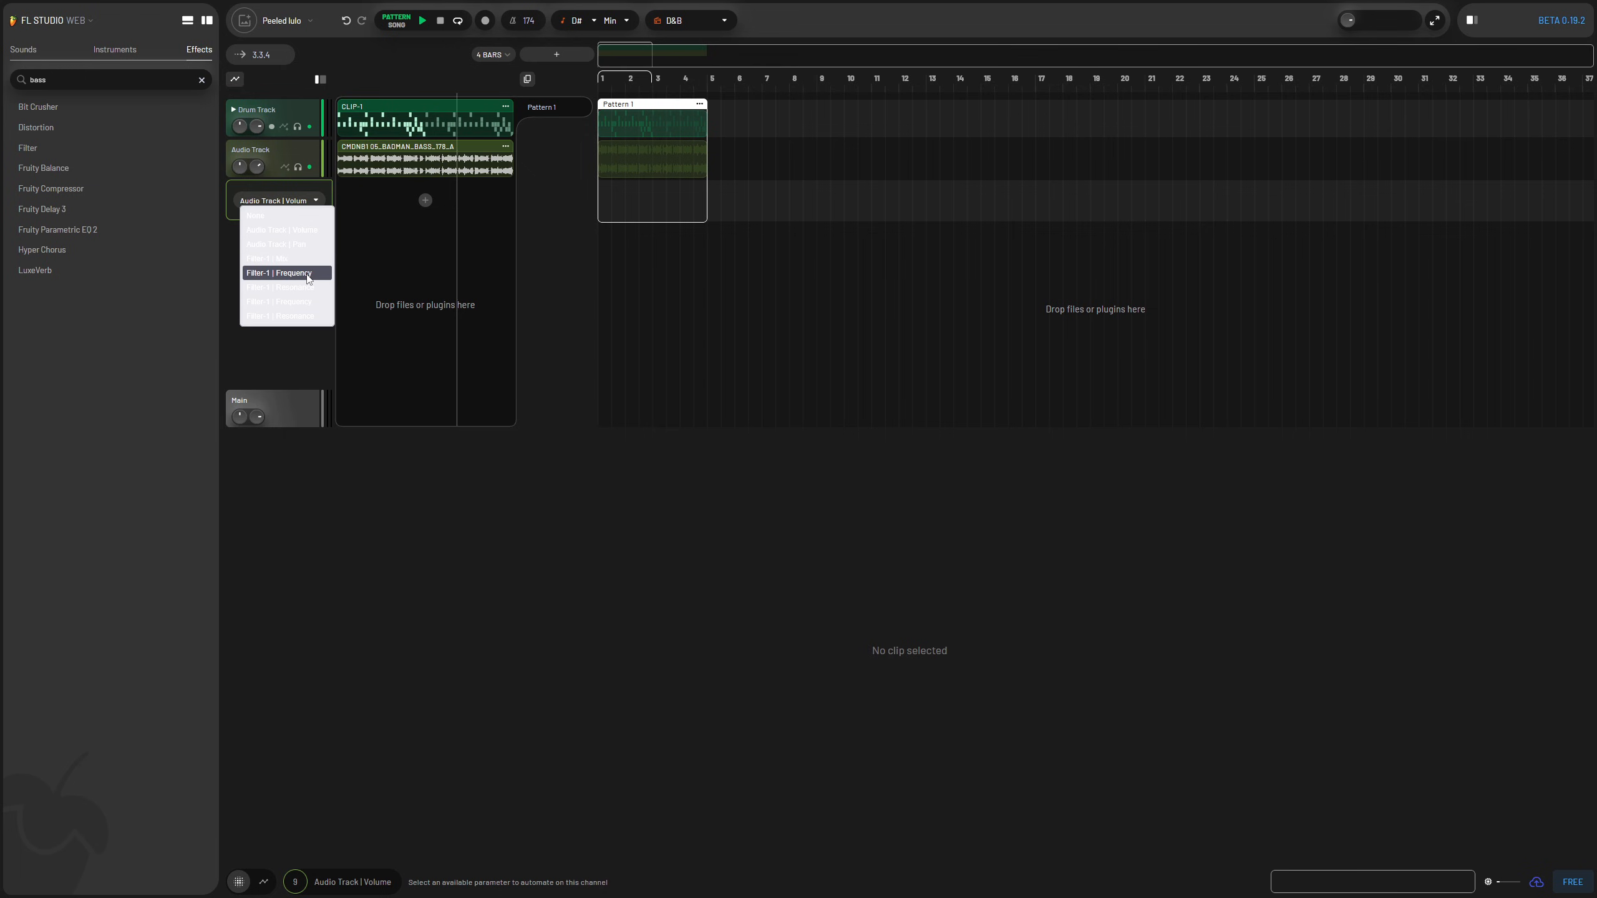
left_click(309, 274)
left_click(425, 201)
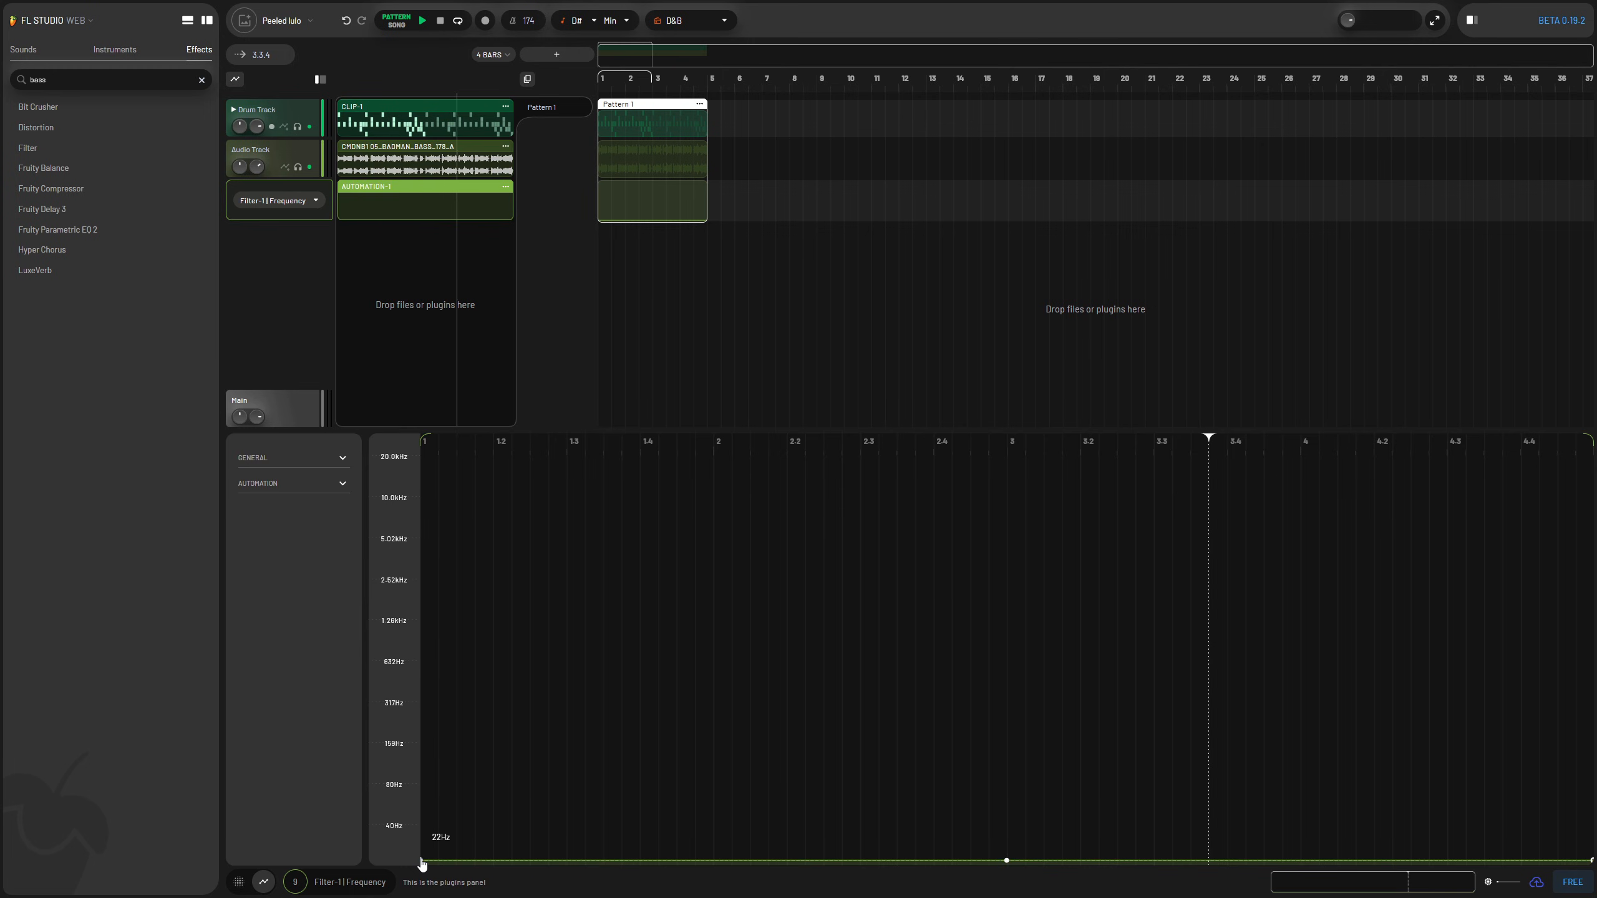
left_click_drag(421, 860, 428, 451)
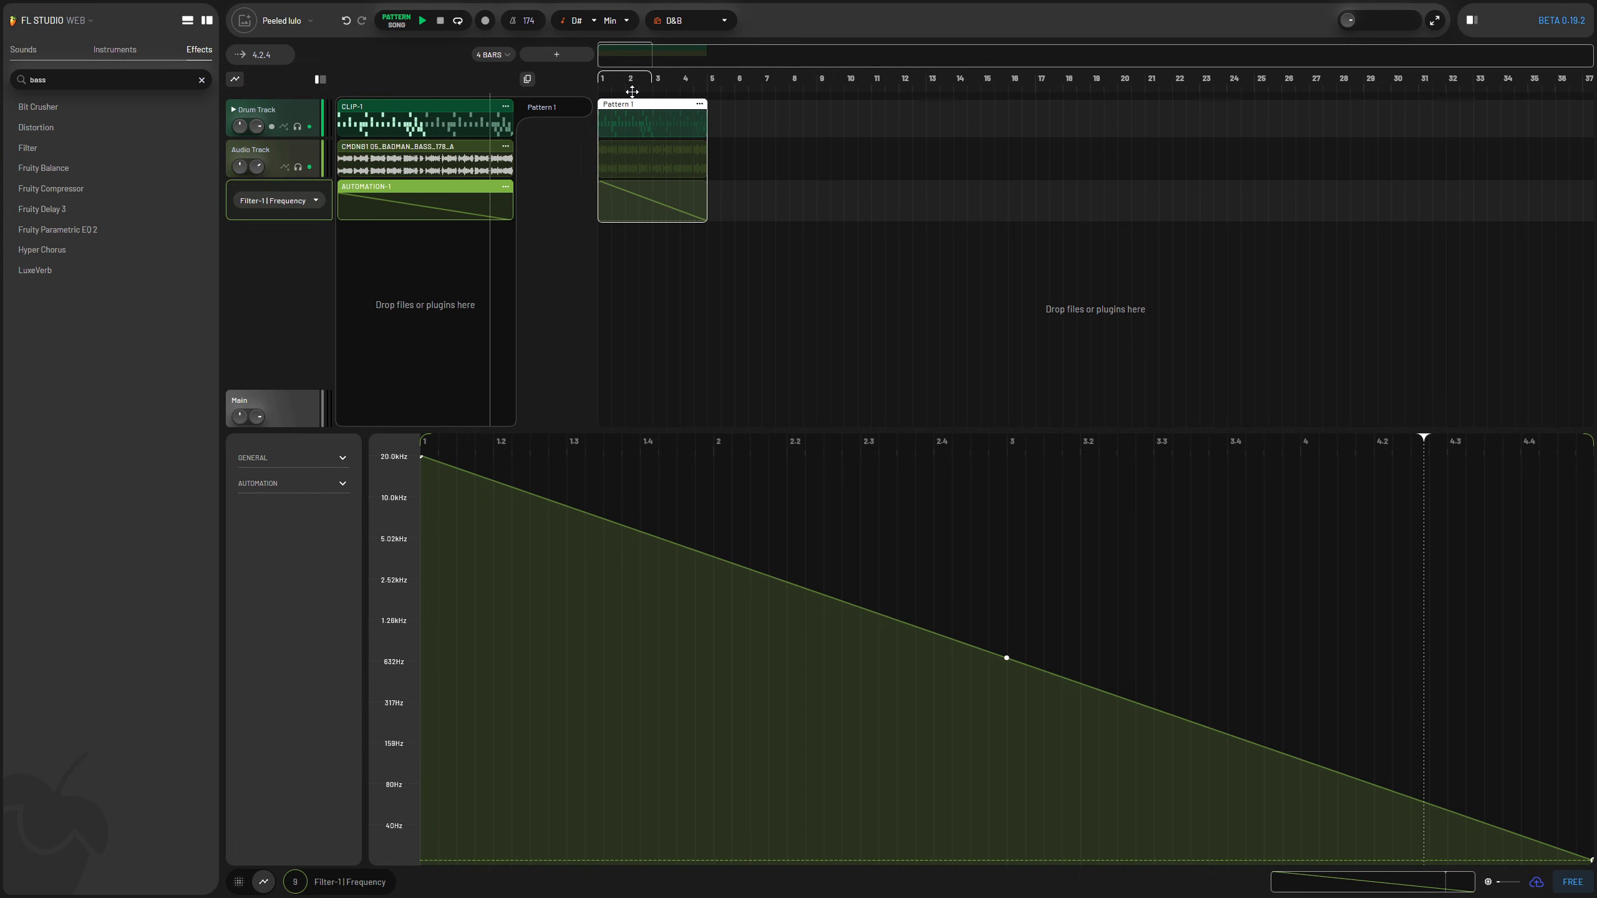
Step: Shorten the filter frequency automation clip to a length of 0.1.1 in its General settings
left_click(282, 466)
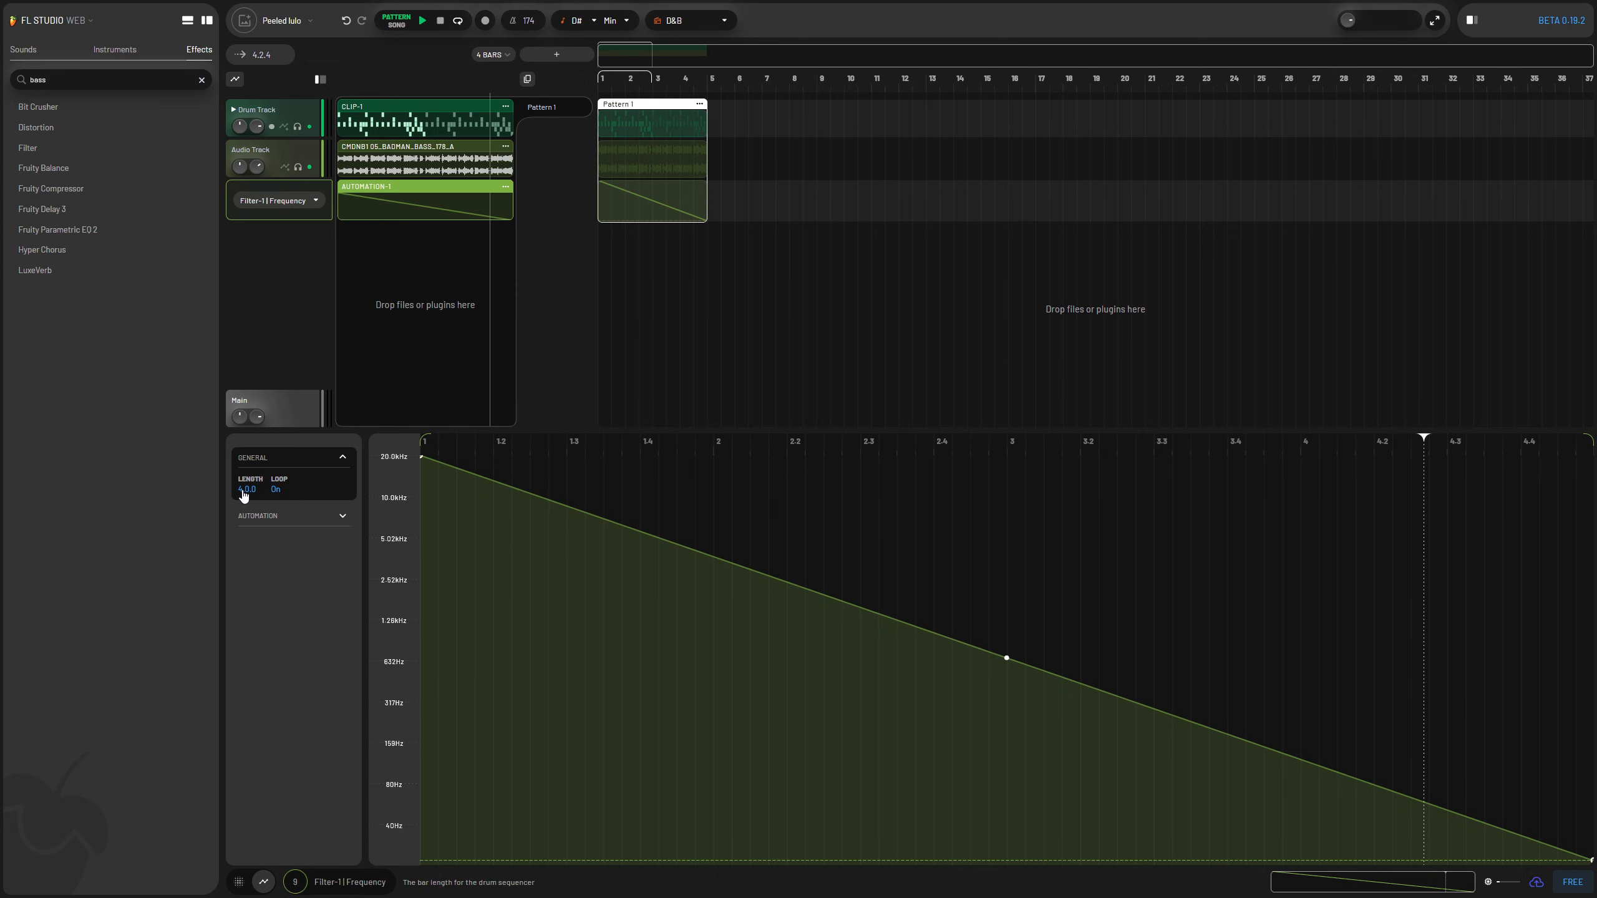
left_click_drag(245, 496, 242, 505)
left_click_drag(243, 514, 241, 528)
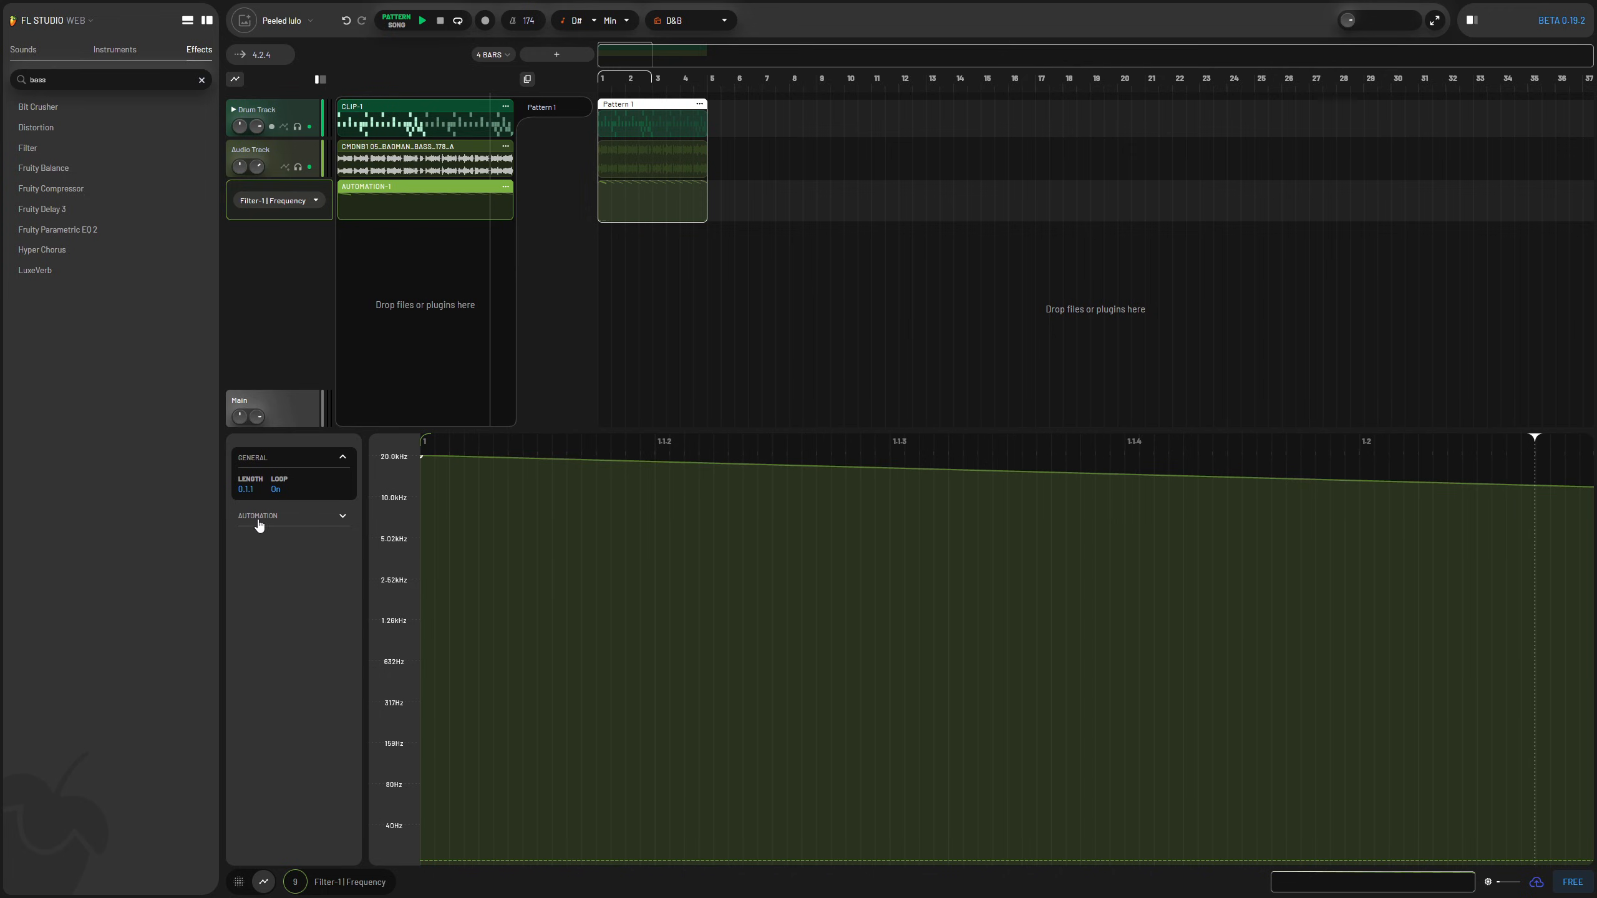
Step: Add an automation point at about beat 1.2 with the lowest frequency and audition the repeating sweep
left_click(1408, 486)
left_click_drag(1407, 485, 1360, 864)
key("space")
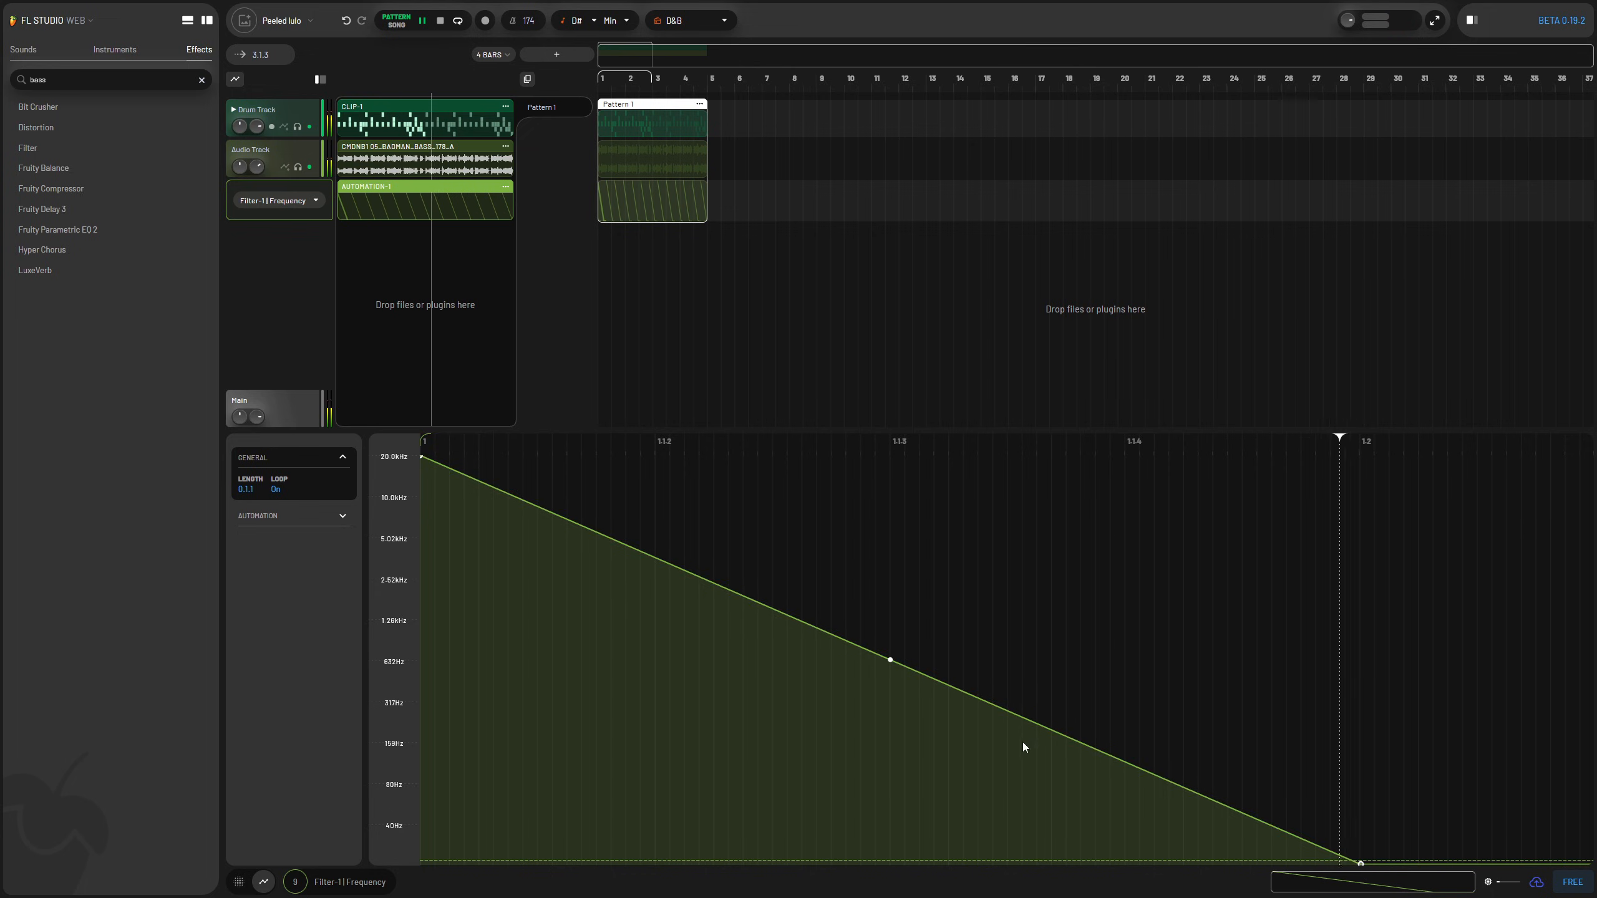
key("space")
Step: Set the automation clip's length to 0.2.0 and reshape its second half with points at about 160, 80 and 300 Hz
scroll(251, 491, "up", 3)
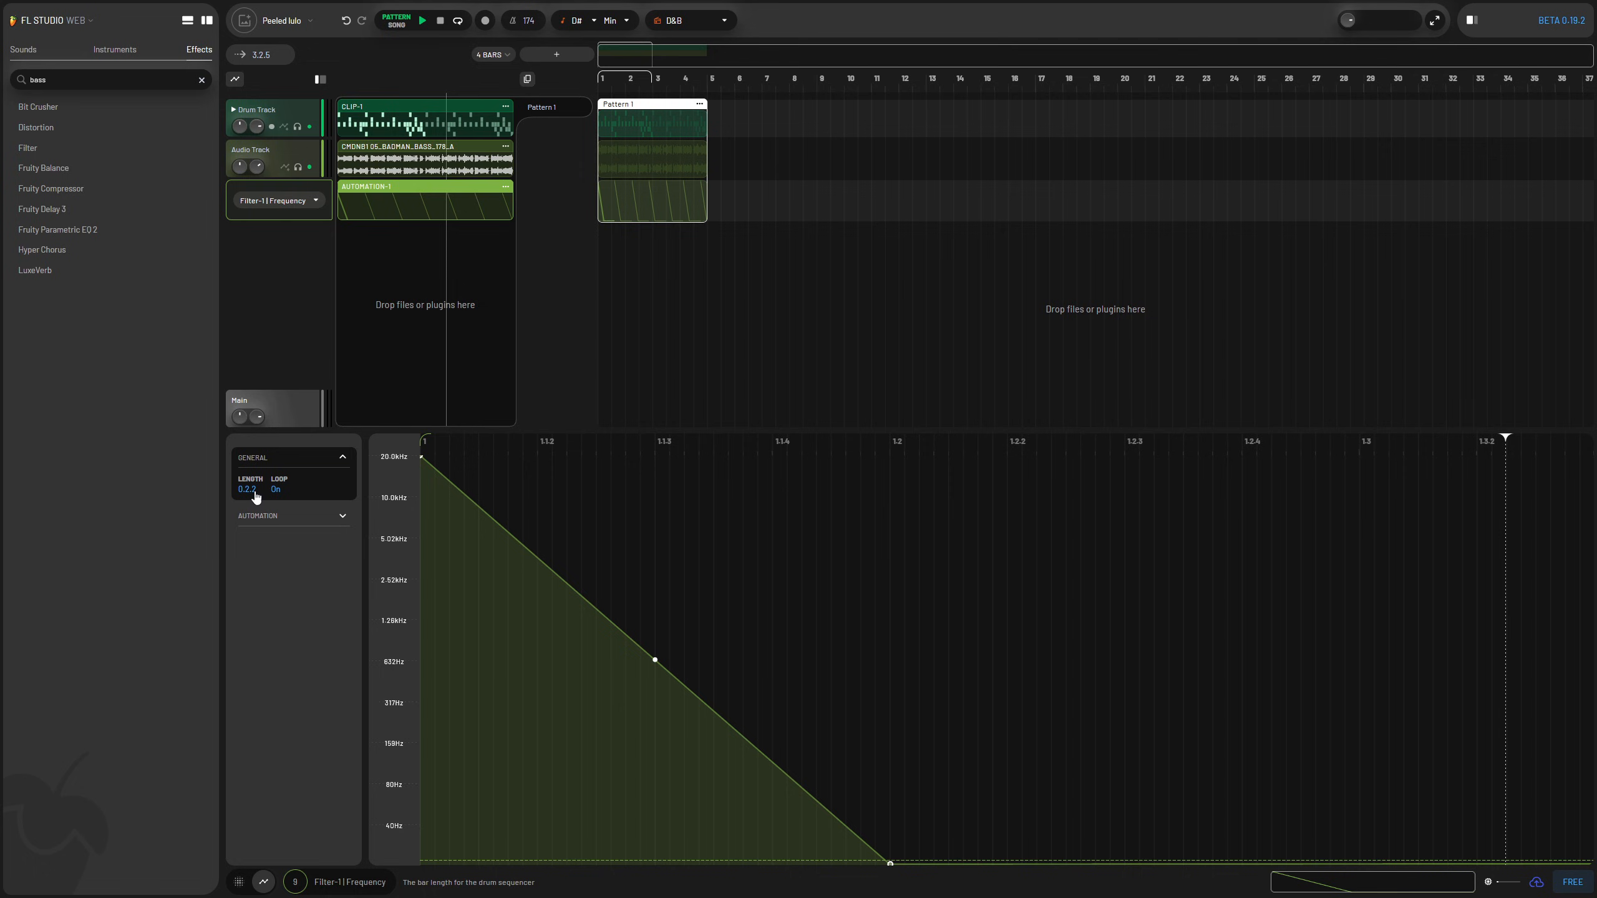
scroll(256, 498, "down", 2)
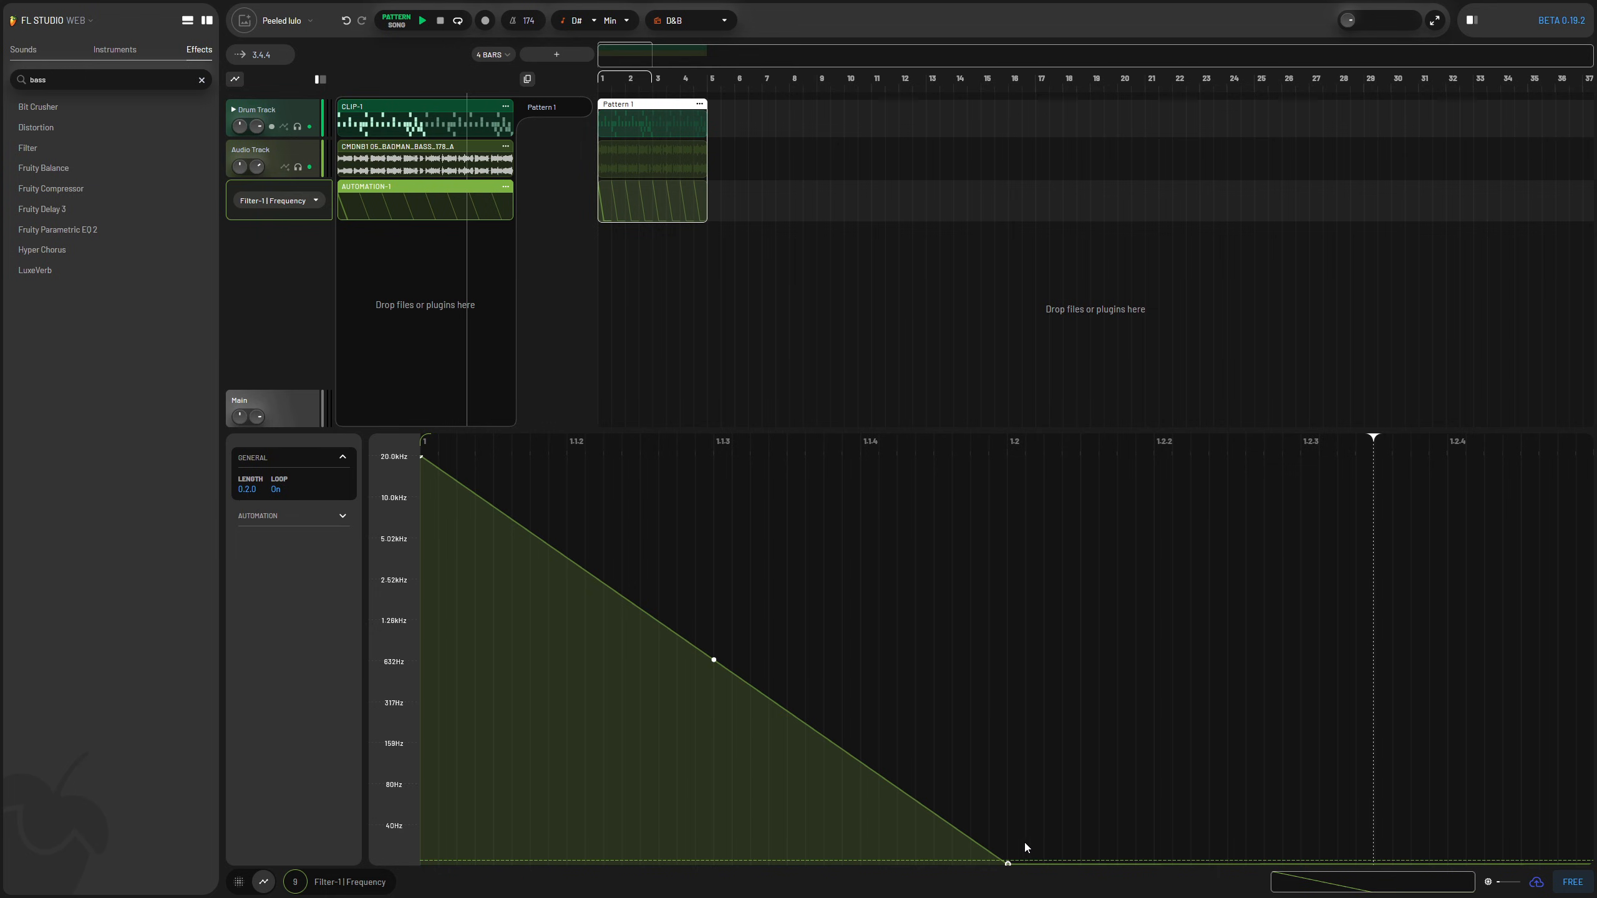
left_click_drag(1008, 862, 1045, 742)
left_click(1201, 746)
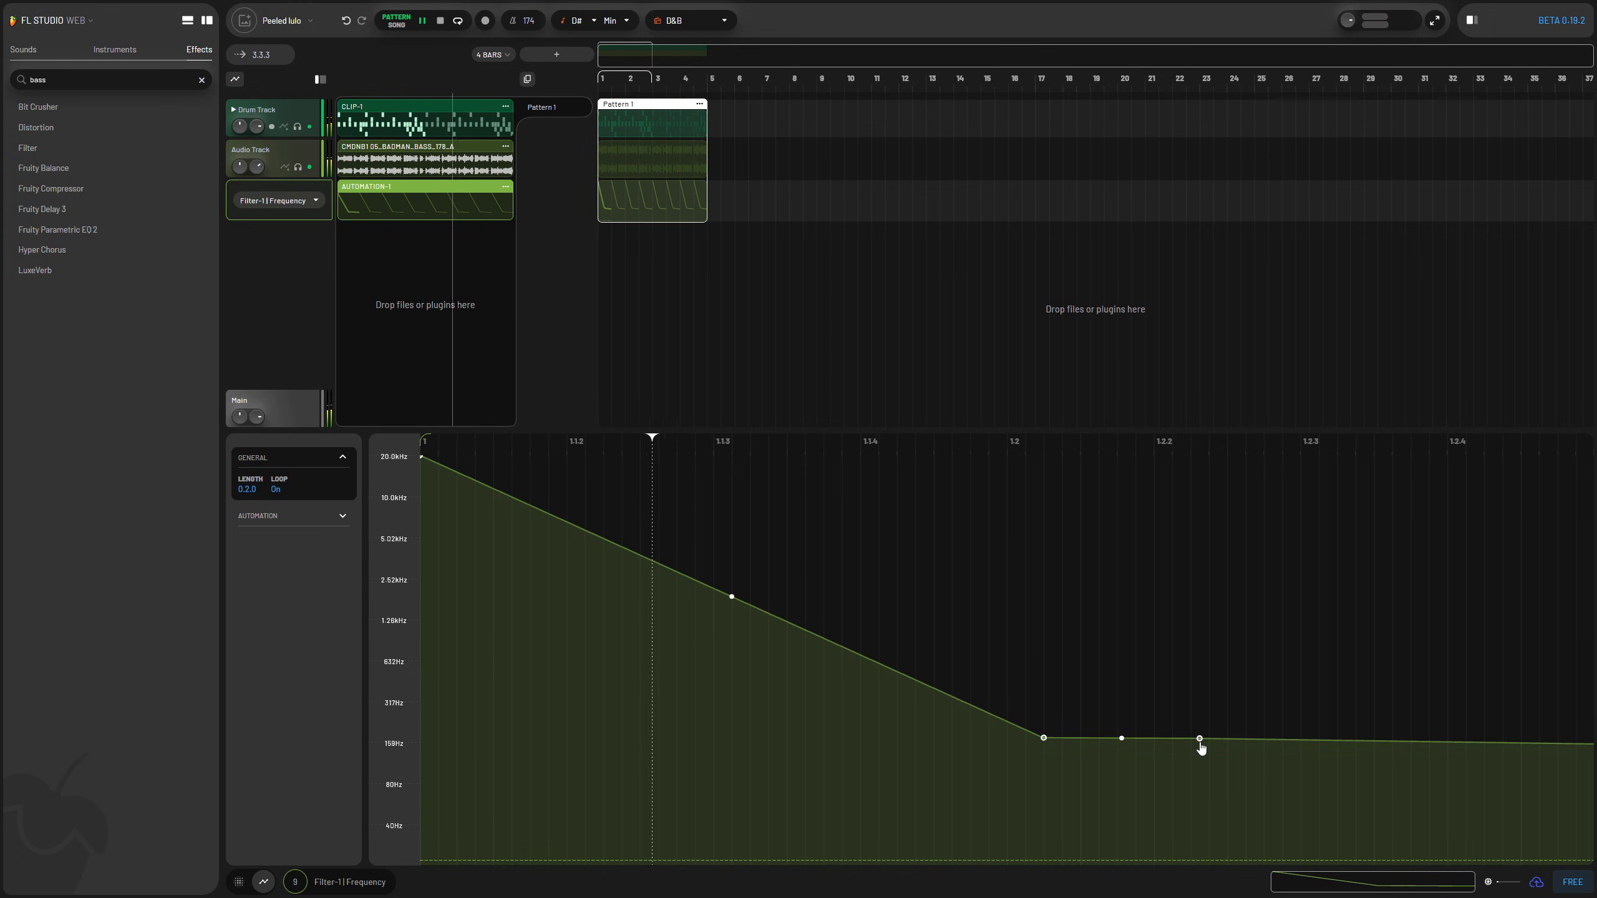
left_click_drag(1201, 747, 1201, 791)
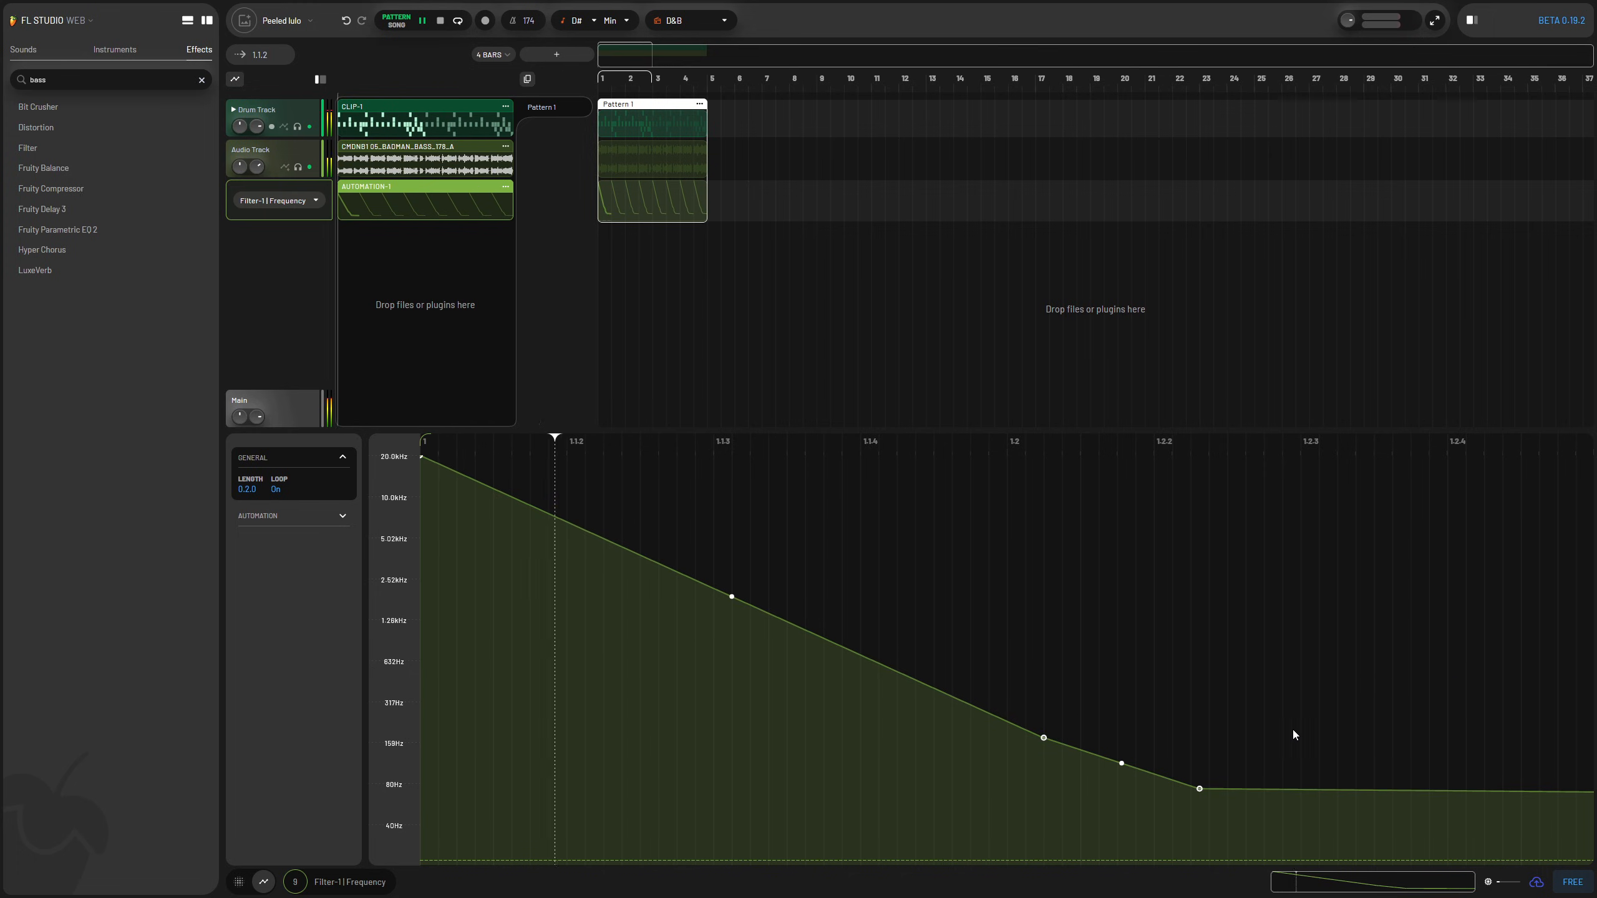
left_click(1298, 794)
left_click_drag(1302, 794, 1460, 707)
Step: Lower the automation's start point to about 90 Hz and add a peak of 2.01 kHz near 1.1.3
left_click_drag(425, 459, 448, 679)
left_click(772, 714)
left_click_drag(772, 714, 742, 599)
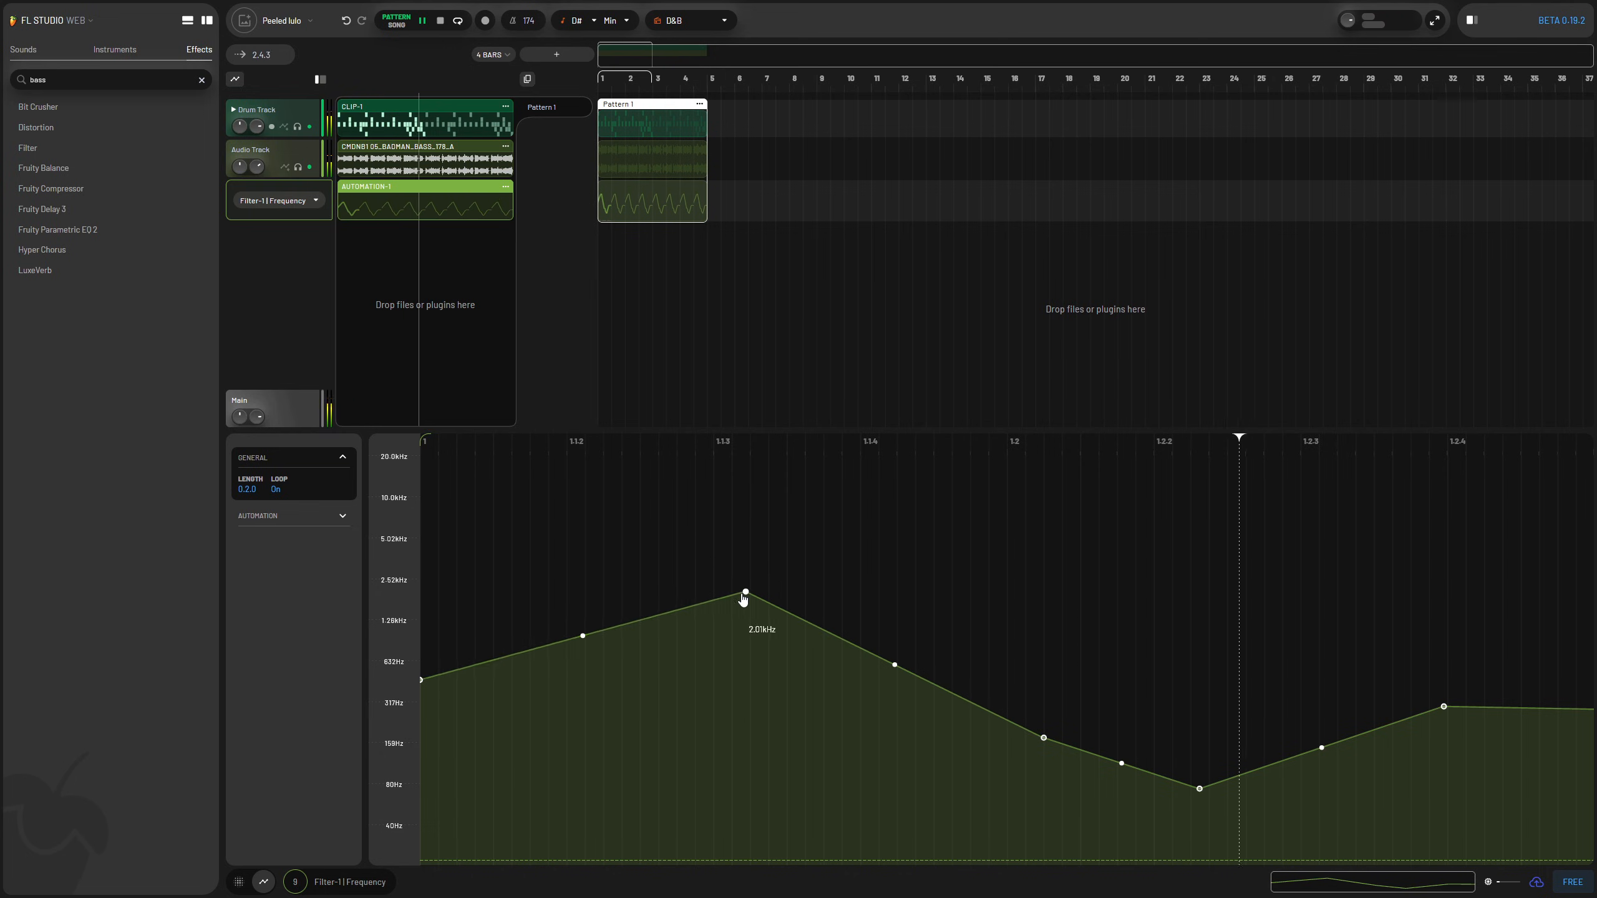
left_click_drag(421, 684, 421, 780)
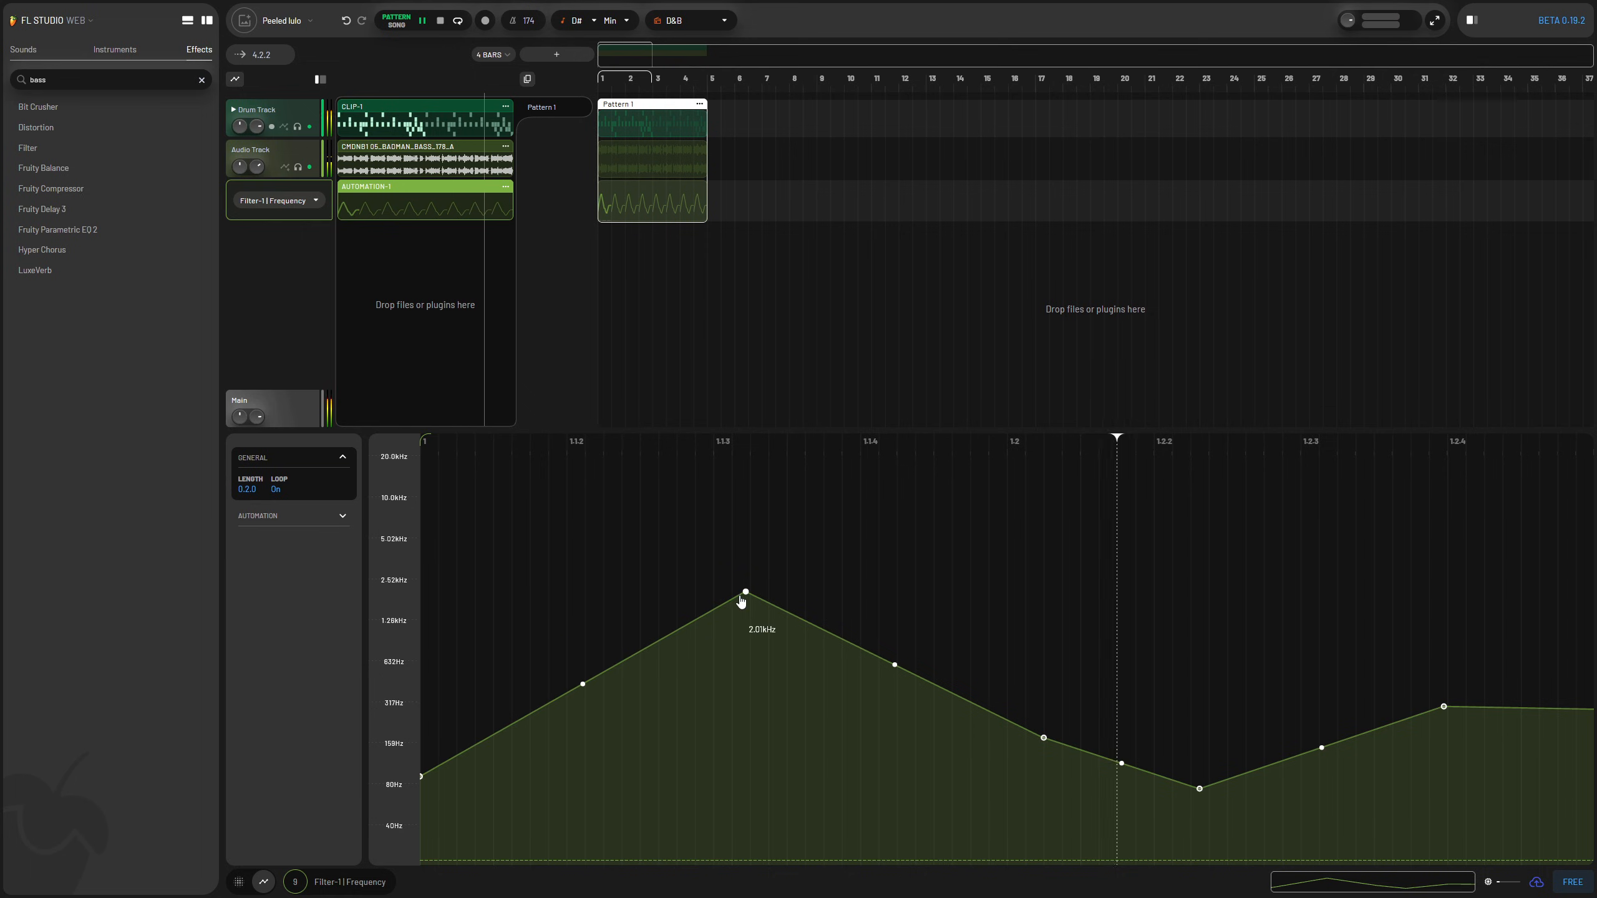
Step: Lower the first peak to about 600 Hz, form a second peak near 1.2.3, and drop the last point to about 60 Hz
left_click_drag(740, 601, 798, 670)
left_click_drag(1199, 791, 1199, 670)
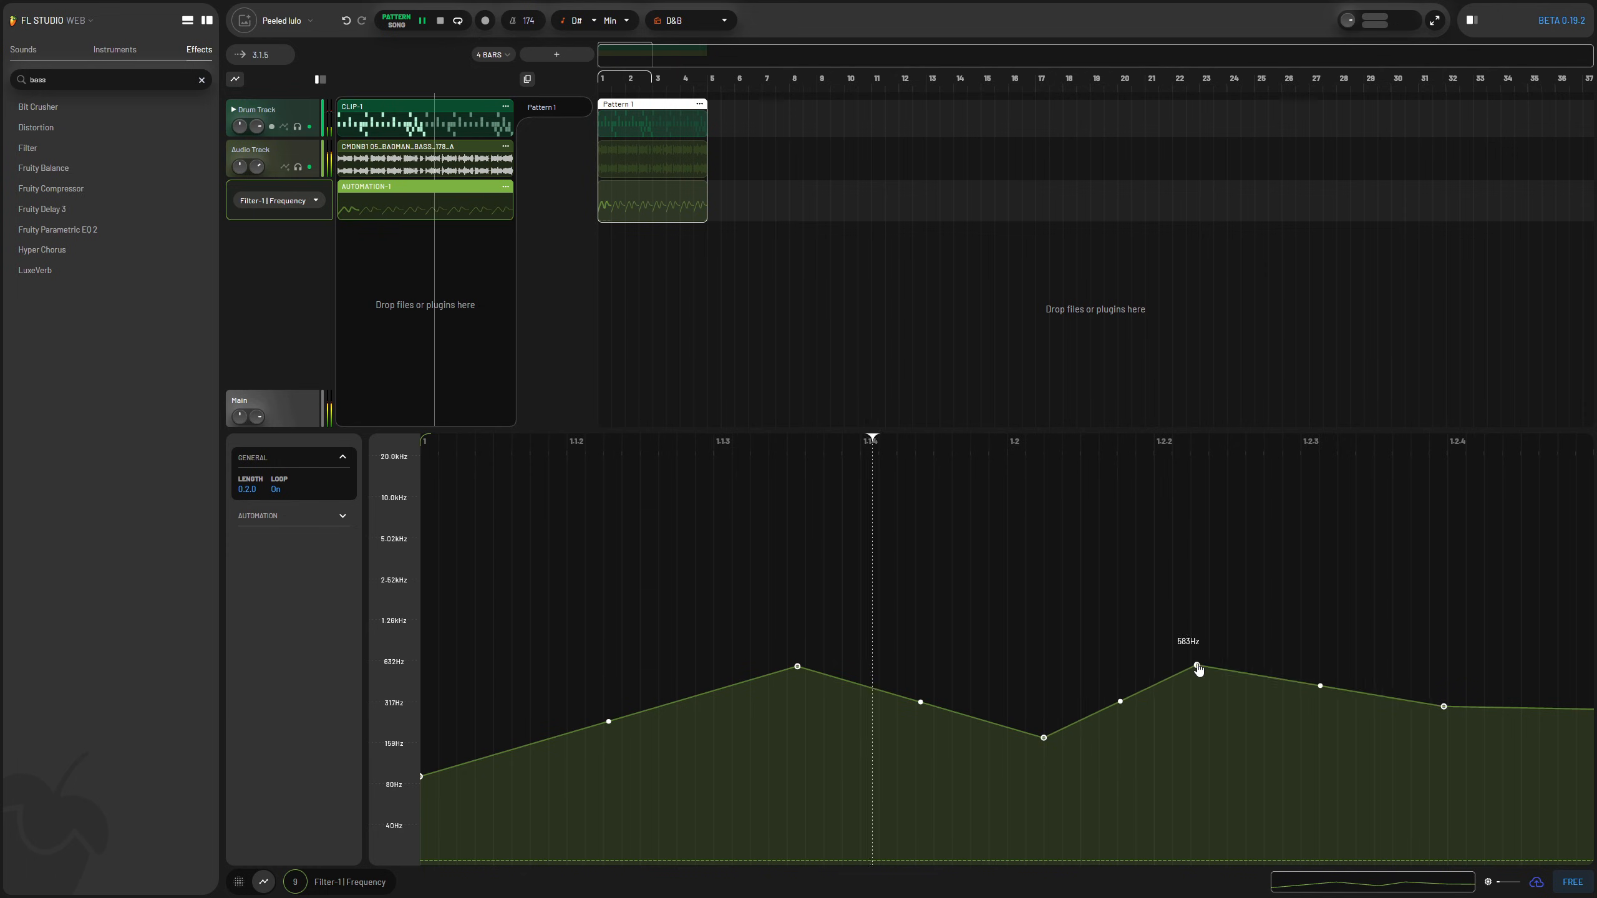
left_click_drag(1444, 706, 1507, 800)
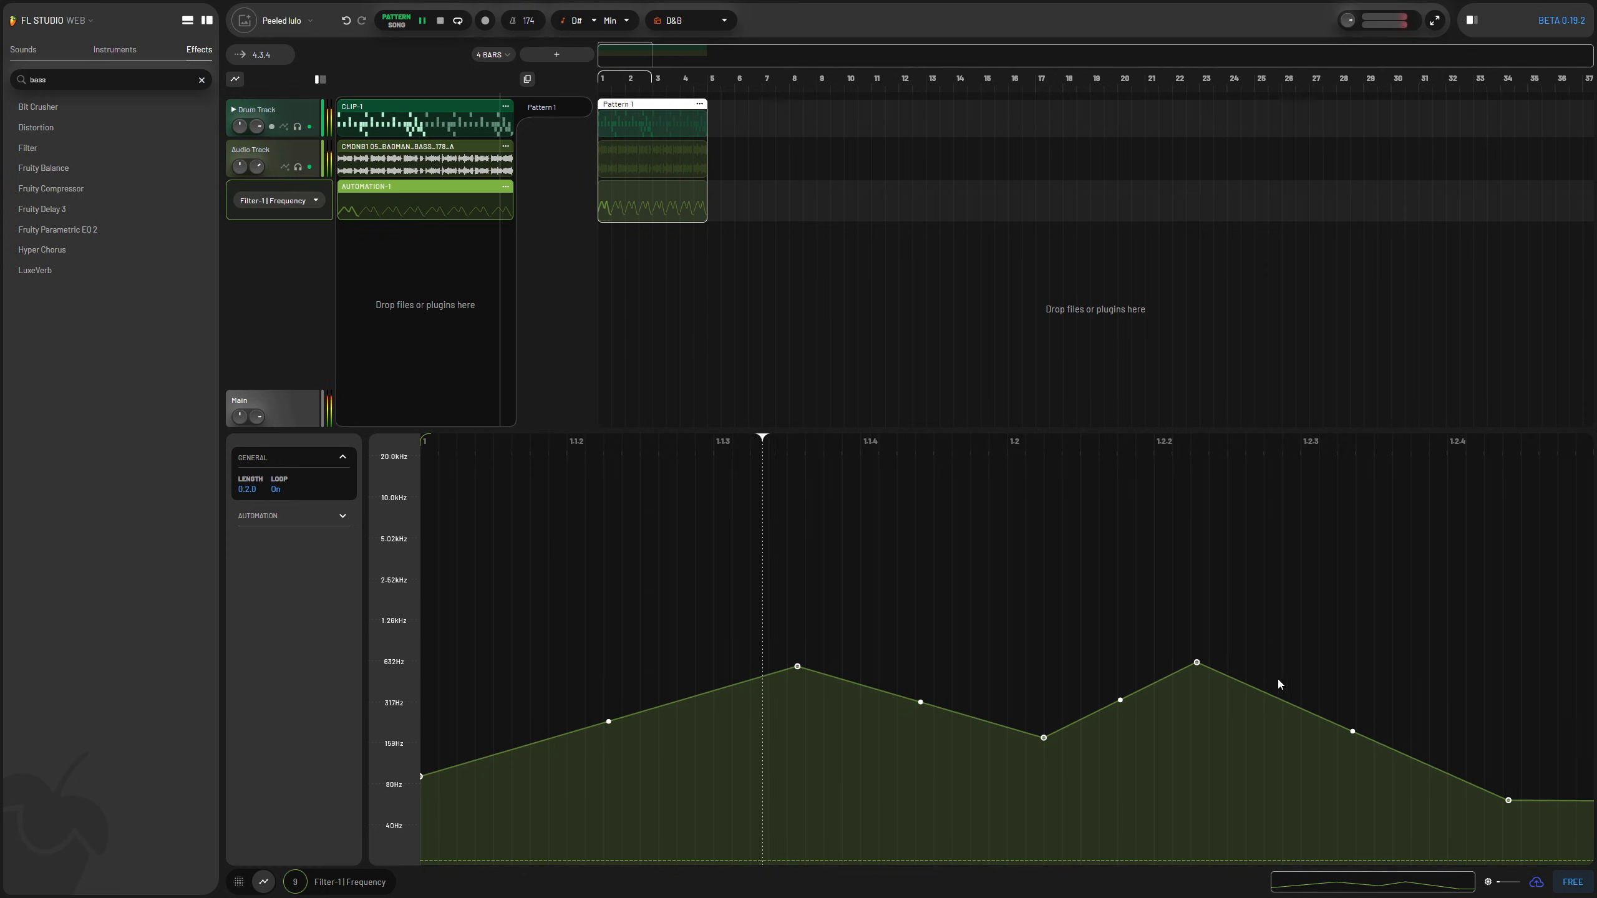
left_click_drag(1196, 662, 1347, 660)
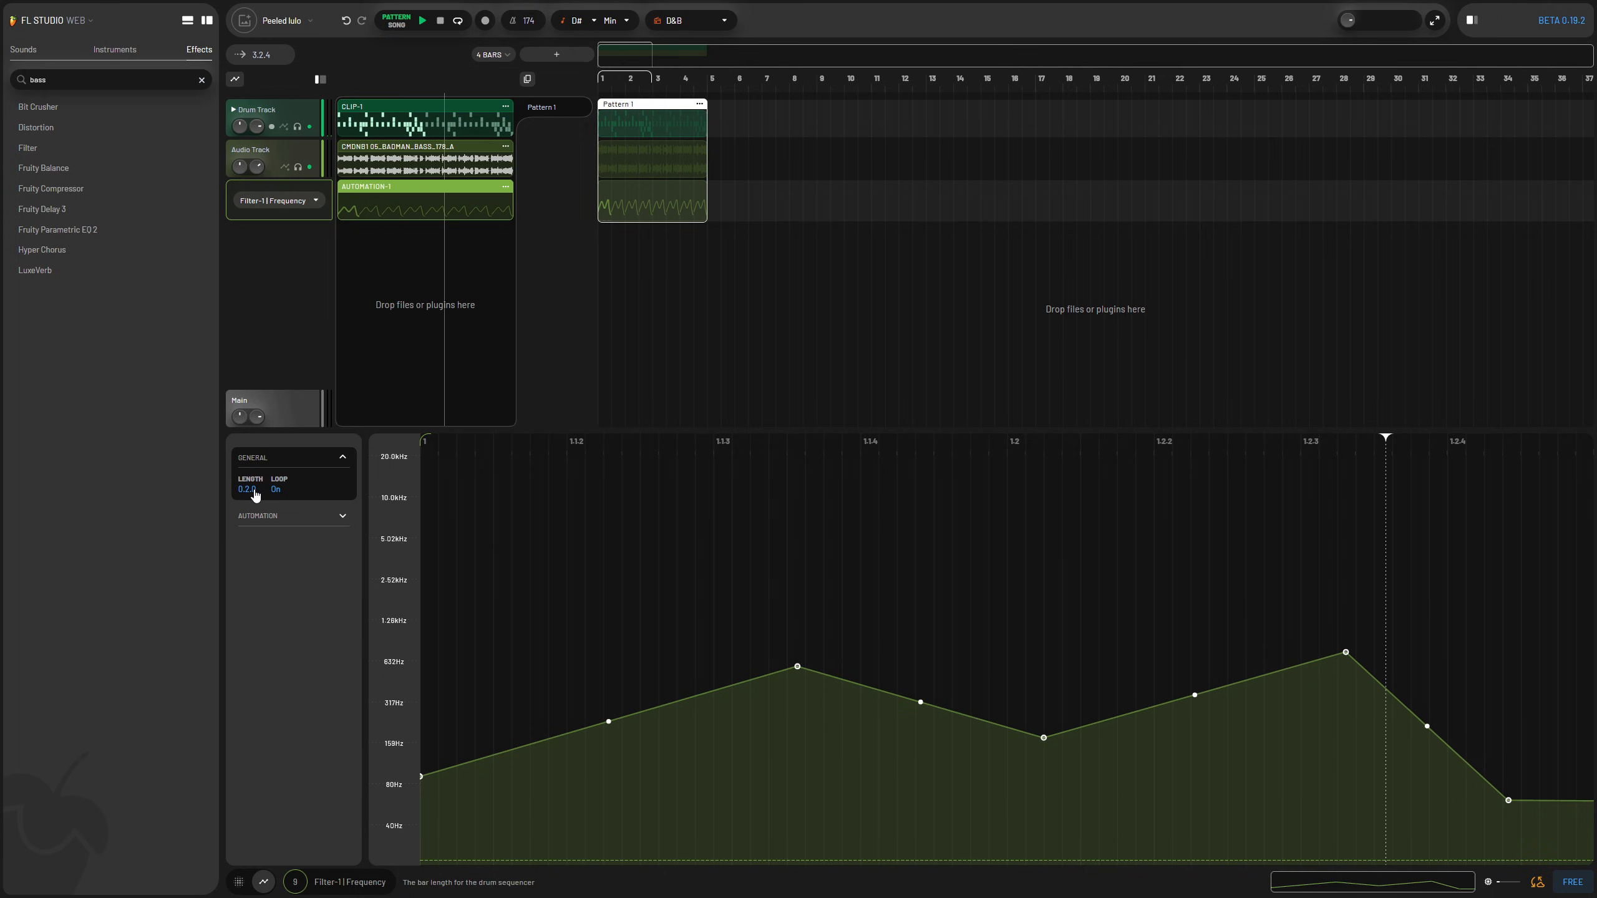
Step: Lengthen the automation clip to 0.2.2, add an end point rising to about 1.3 kHz, and audition the result
scroll(257, 497, "up", 2)
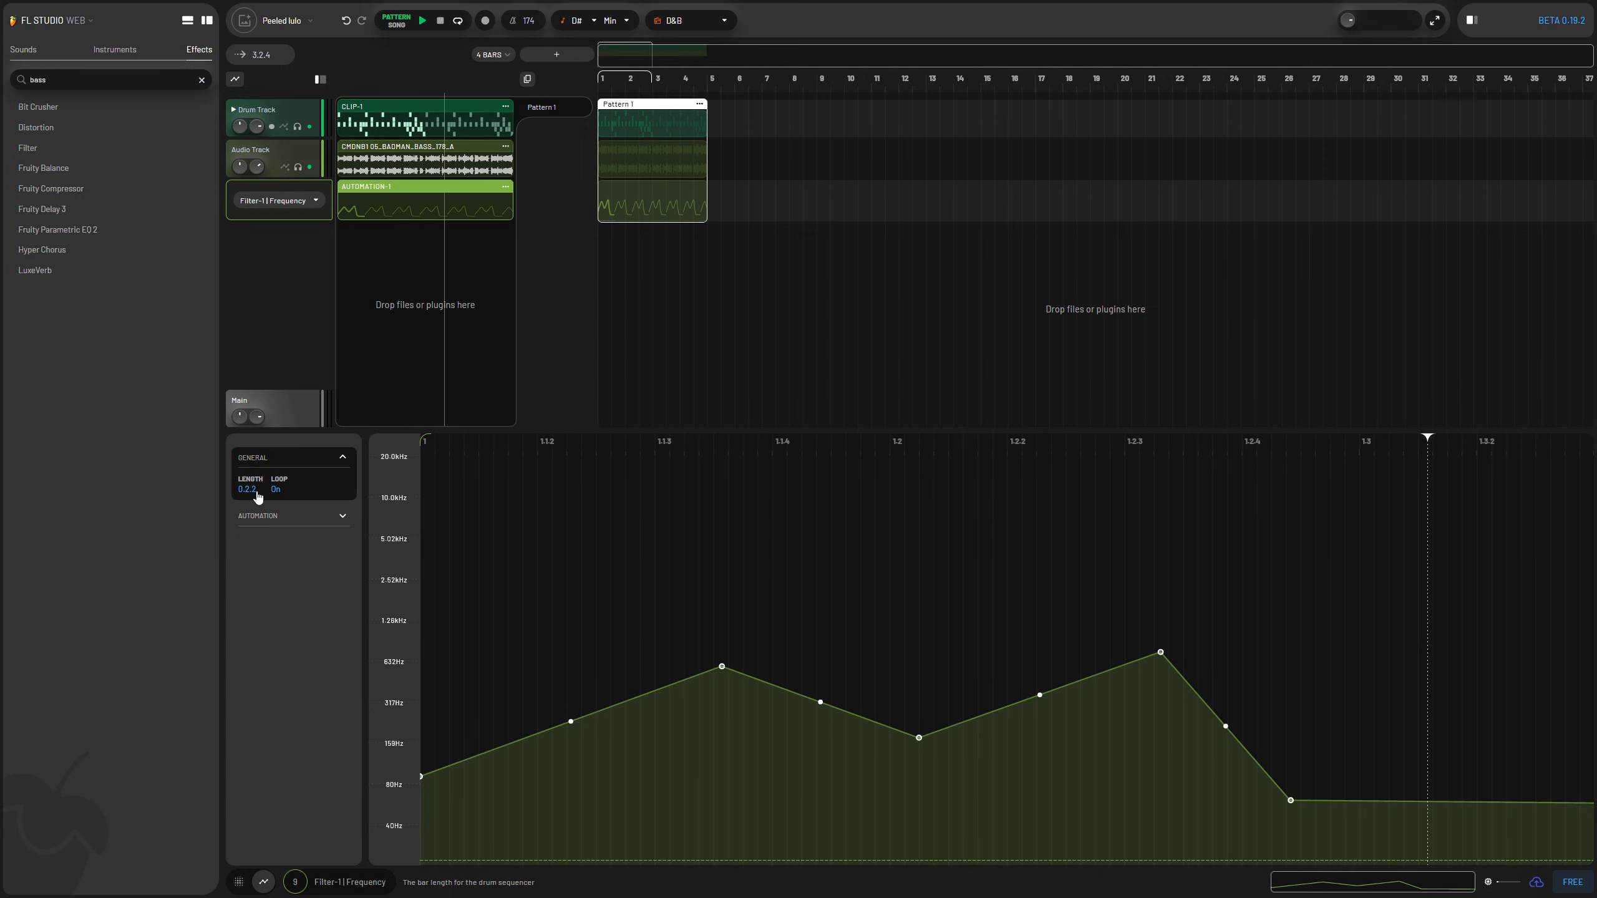
left_click(1379, 801)
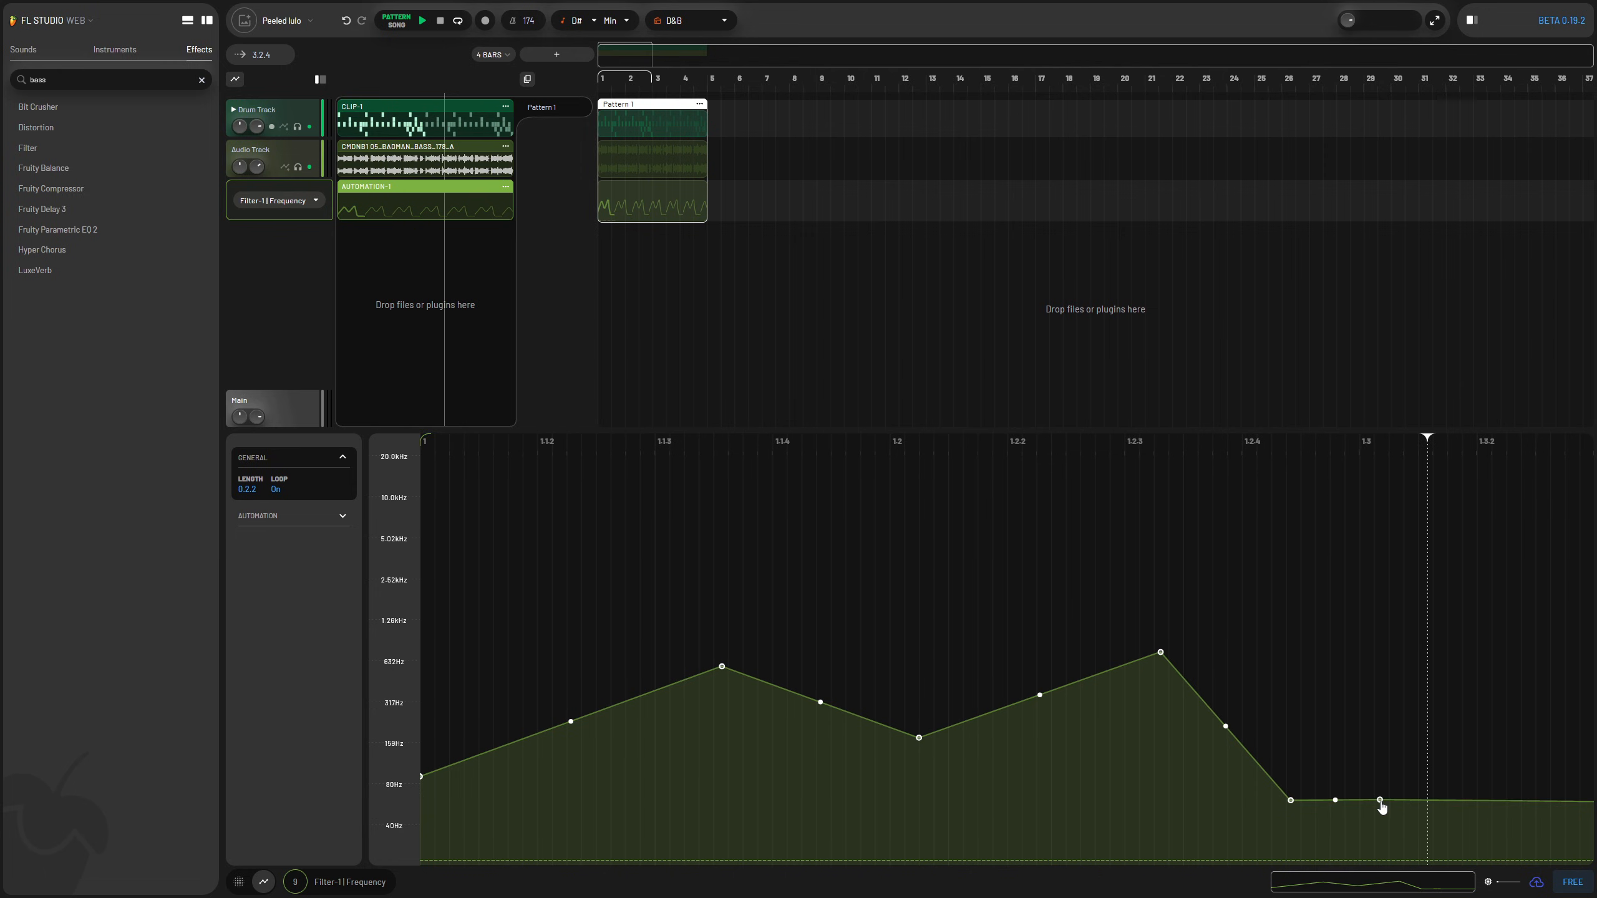
left_click_drag(1381, 808, 1593, 626)
key("space")
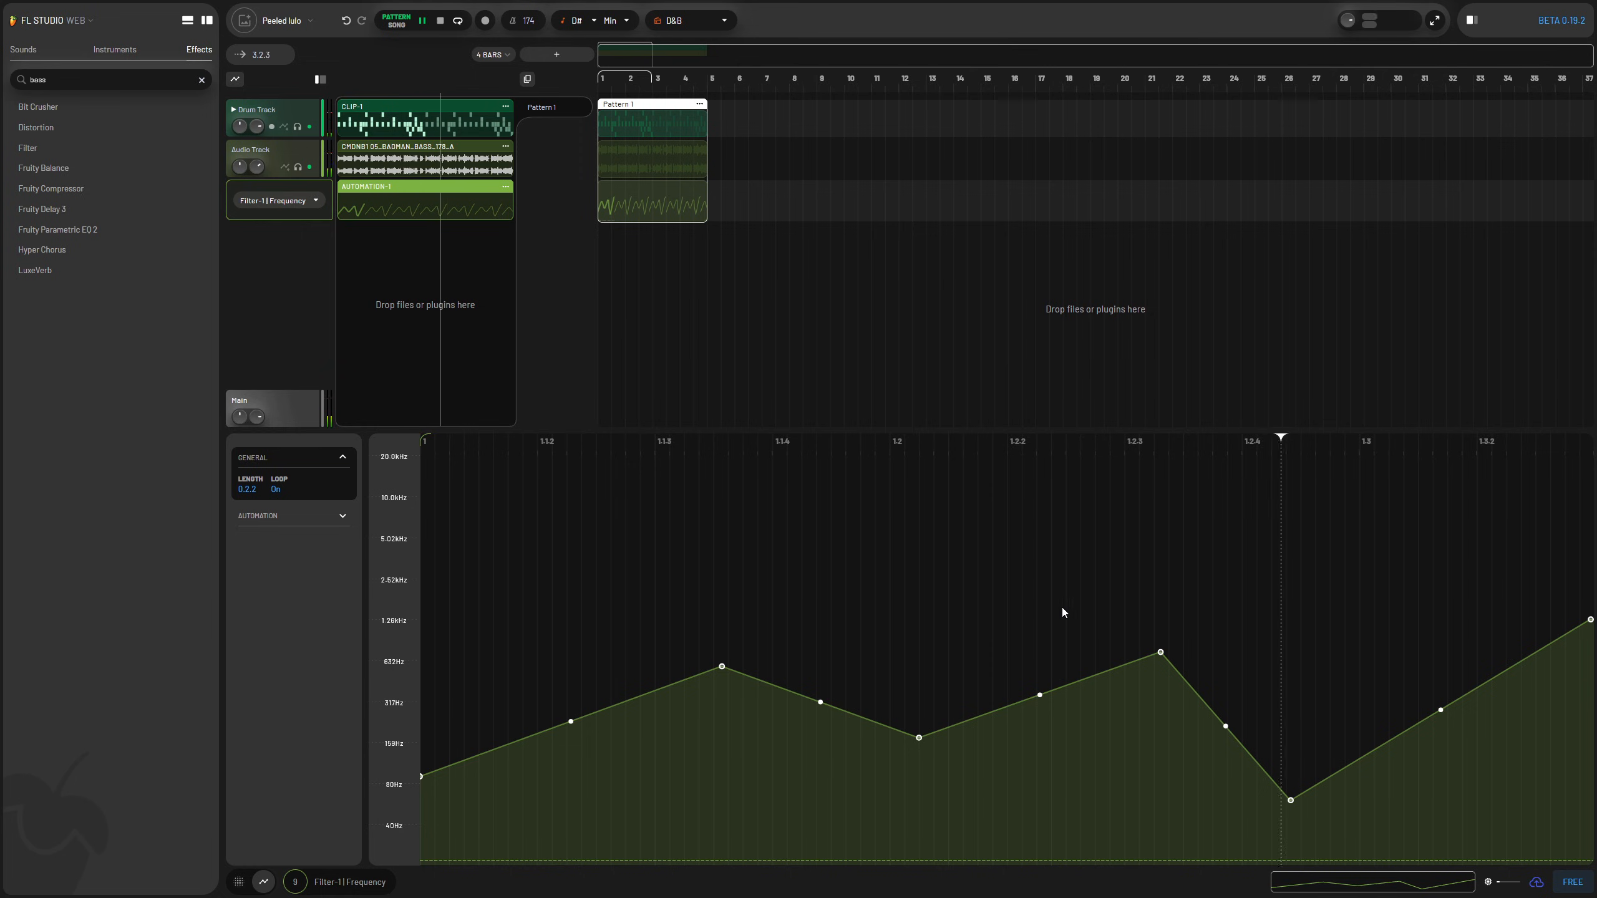
key("space")
key("space")
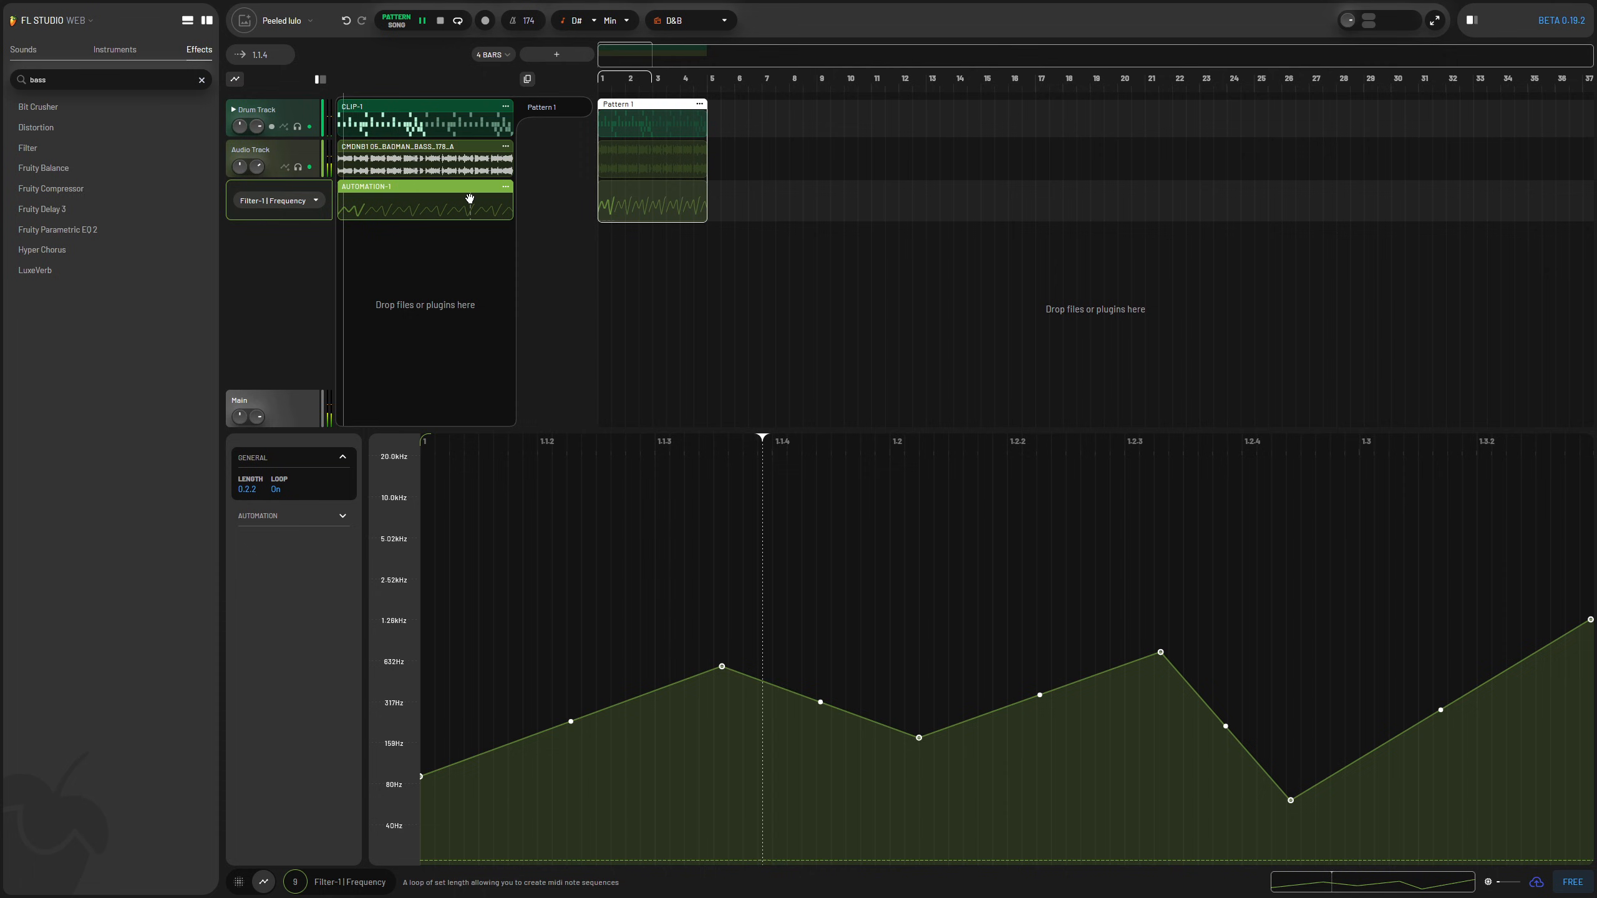
Step: Preview the US JDB Percussion 165 samba loop and add it as a new audio track below the filter automation
left_click_drag(613, 58, 655, 60)
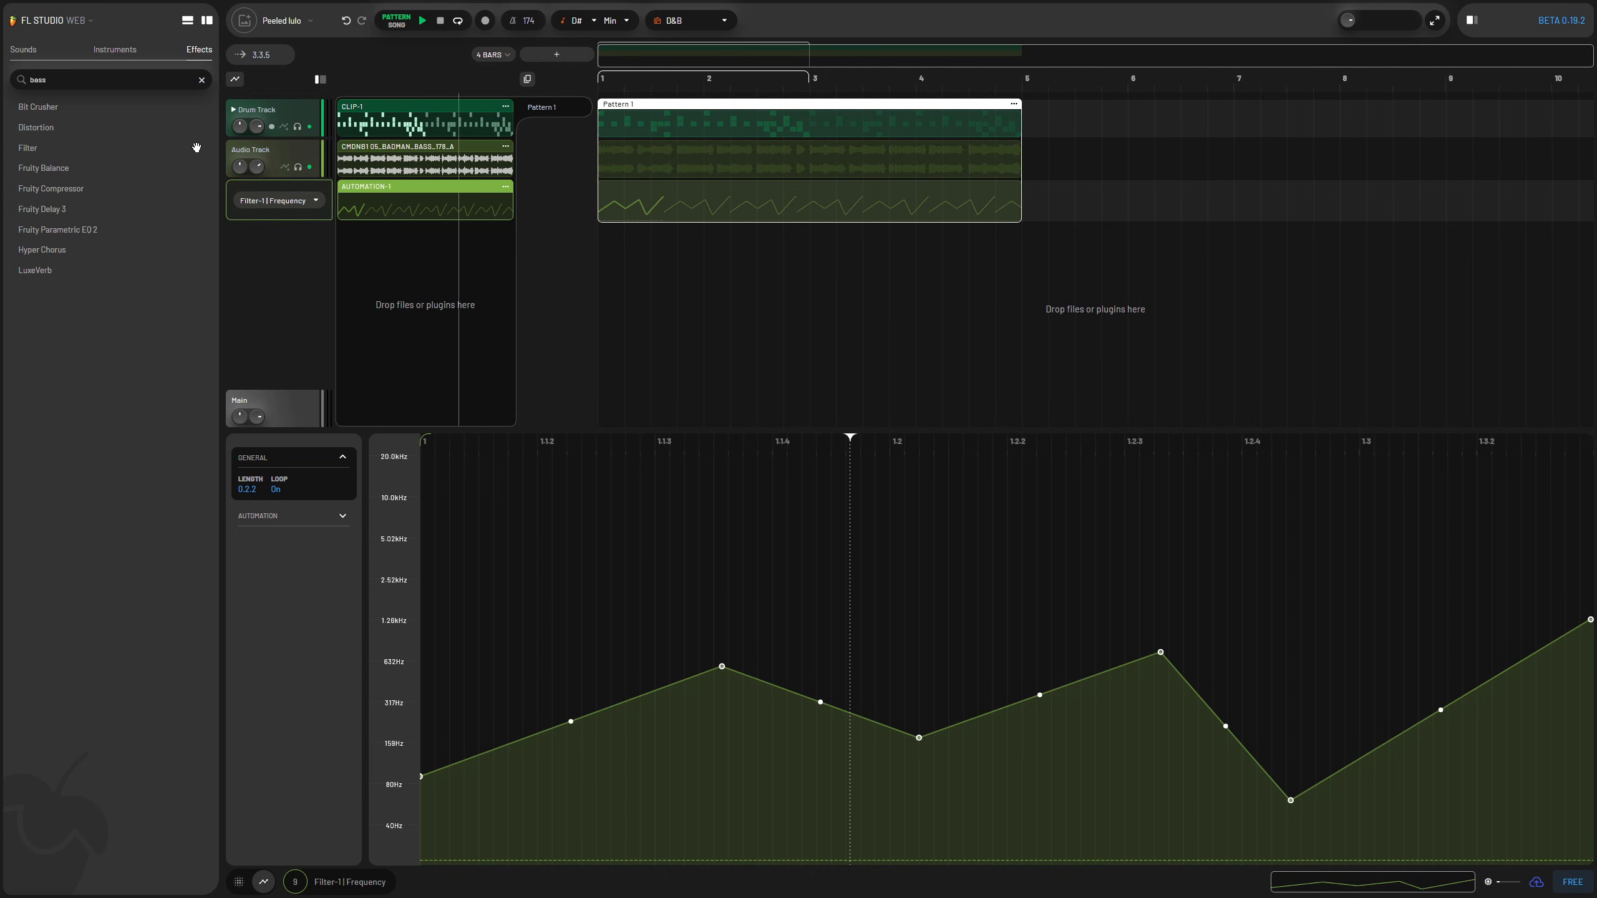
left_click(51, 55)
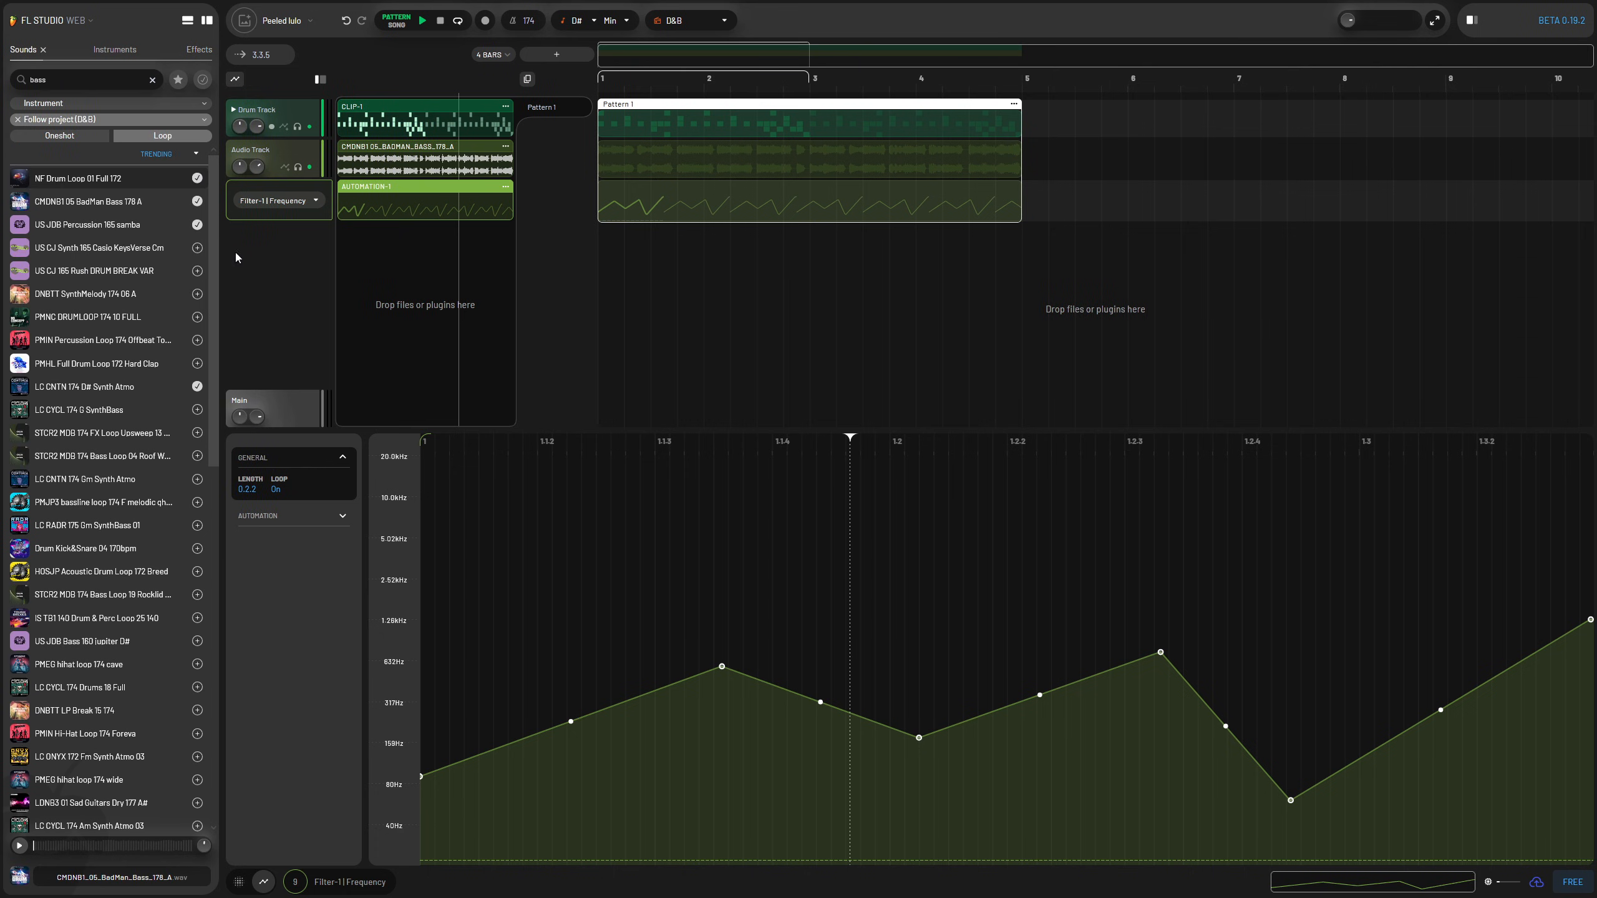
left_click(121, 234)
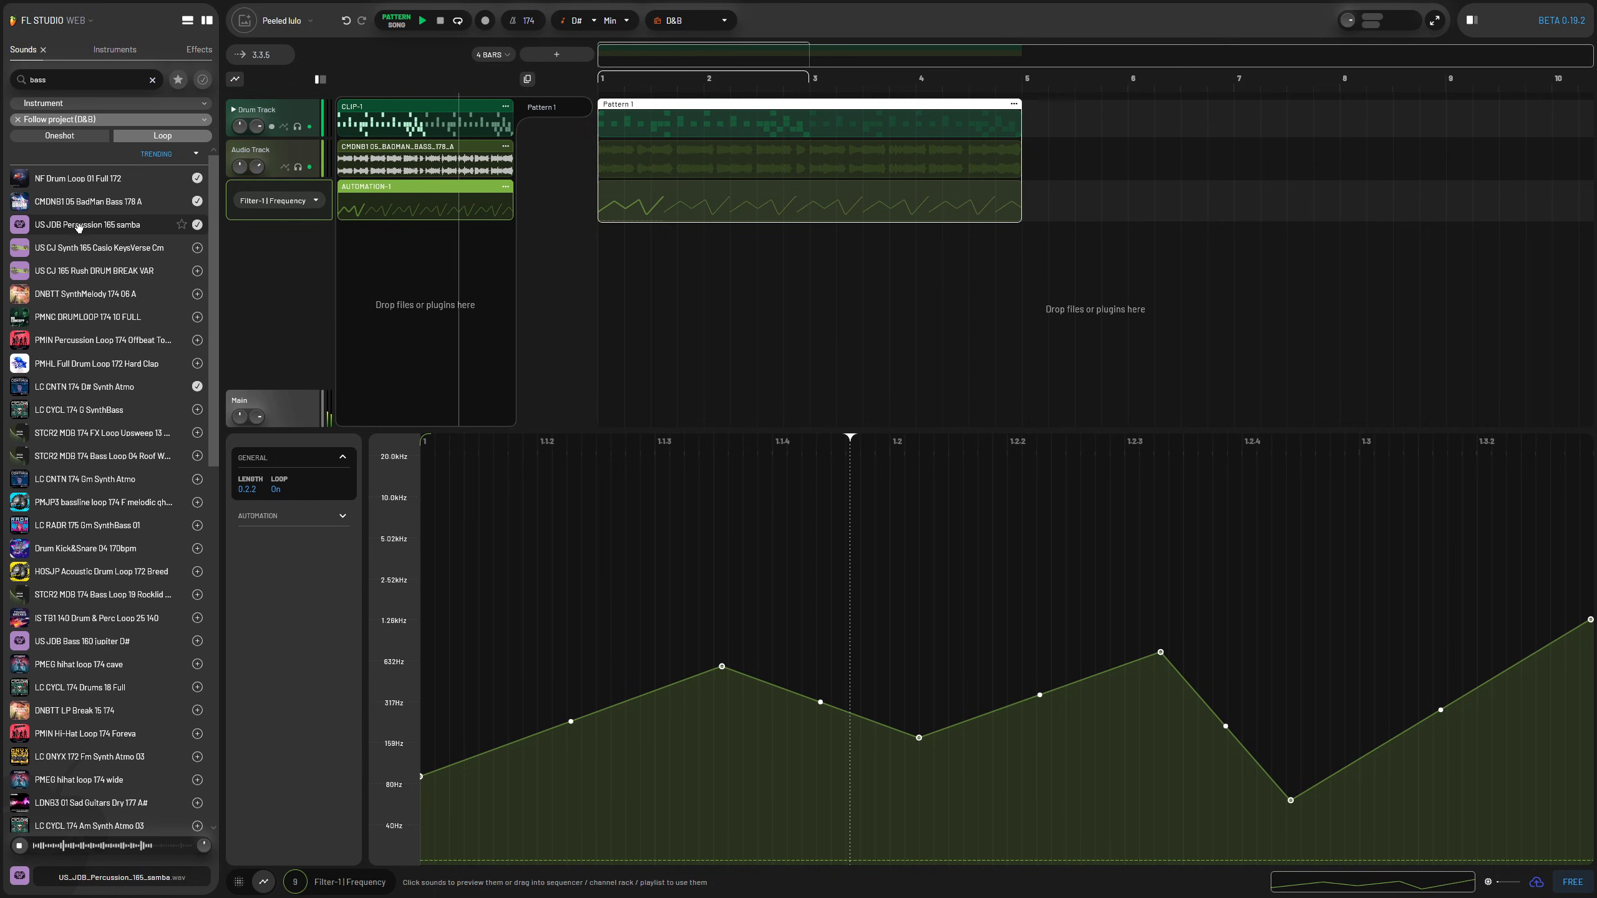
left_click_drag(79, 234, 414, 253)
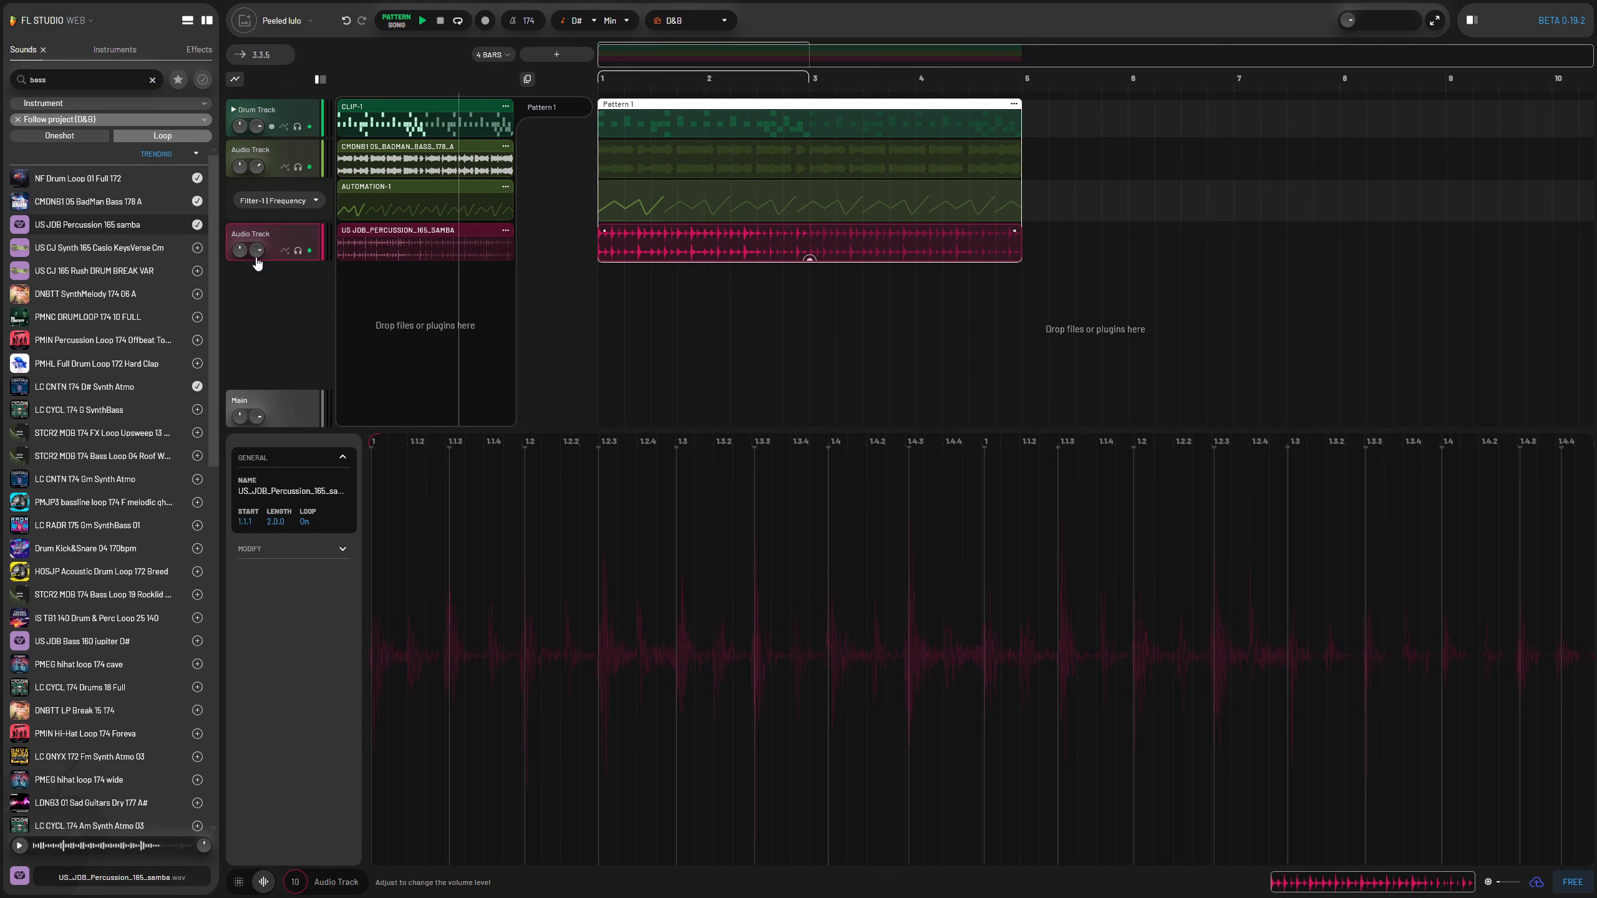
Step: Turn down the percussion track's volume while auditioning the pattern, and open the samba loop's clip in the audio editor
key("space")
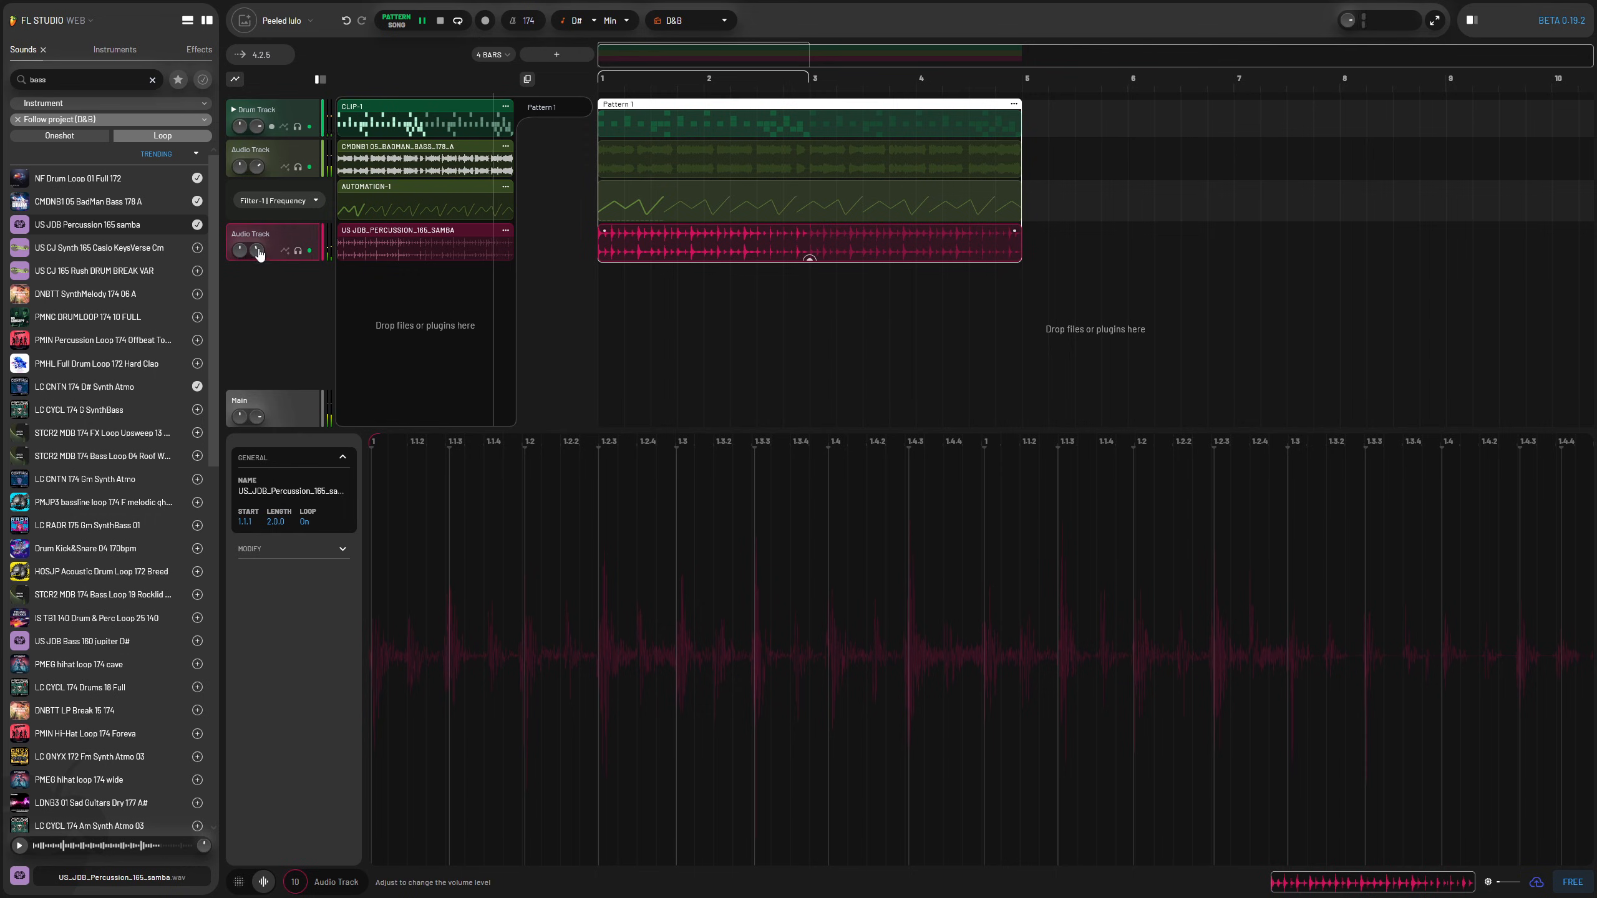
left_click(261, 236)
left_click(346, 240)
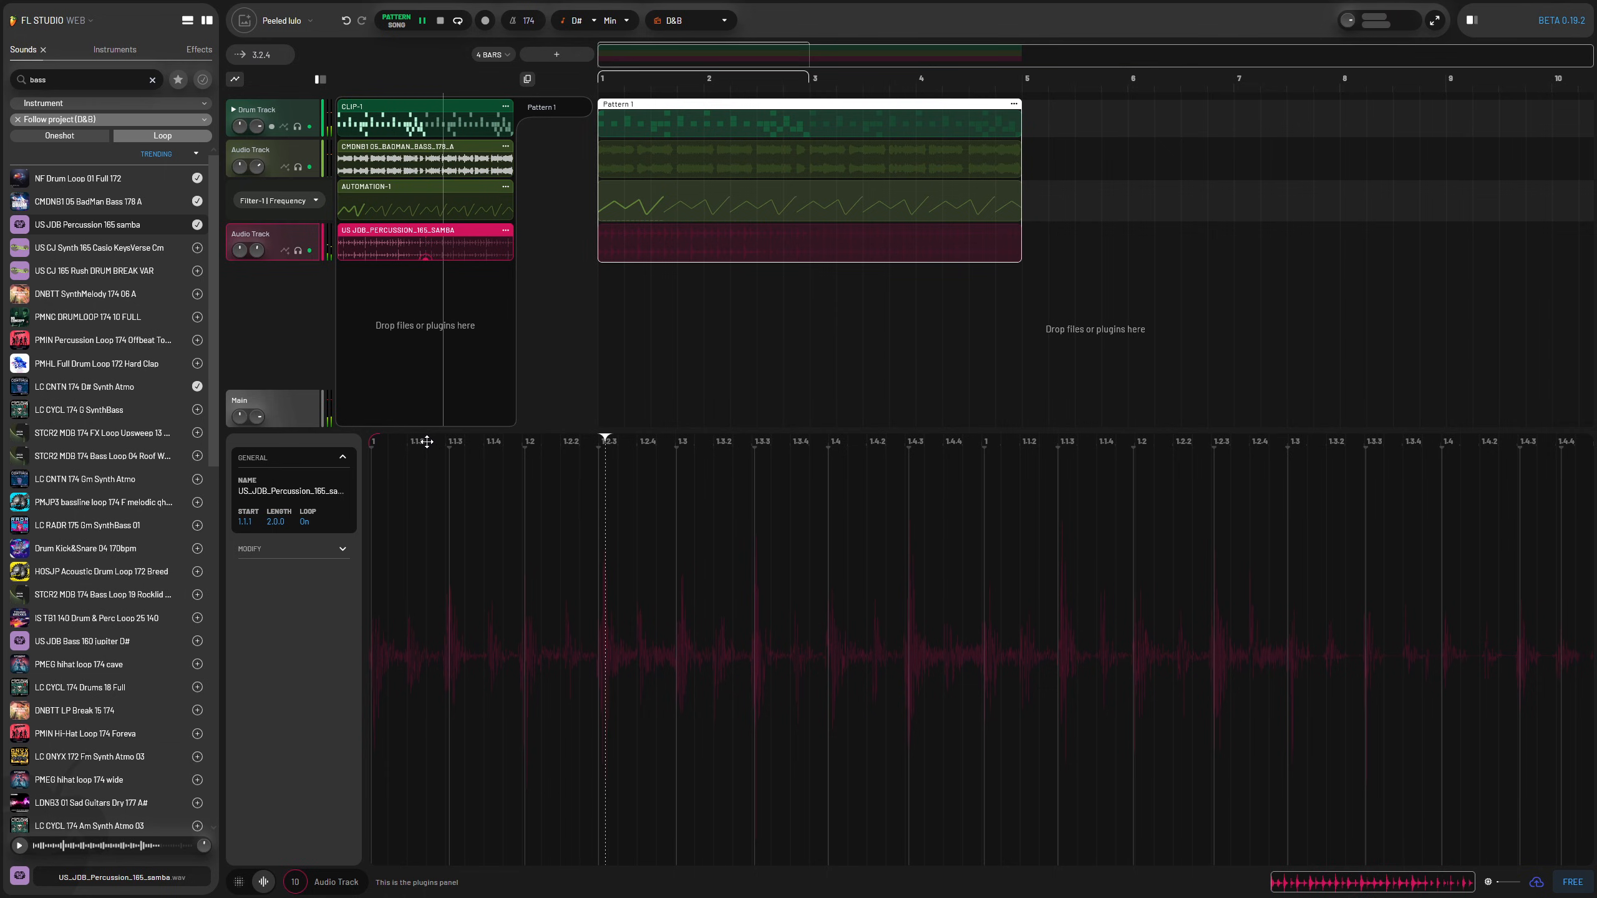
key("space")
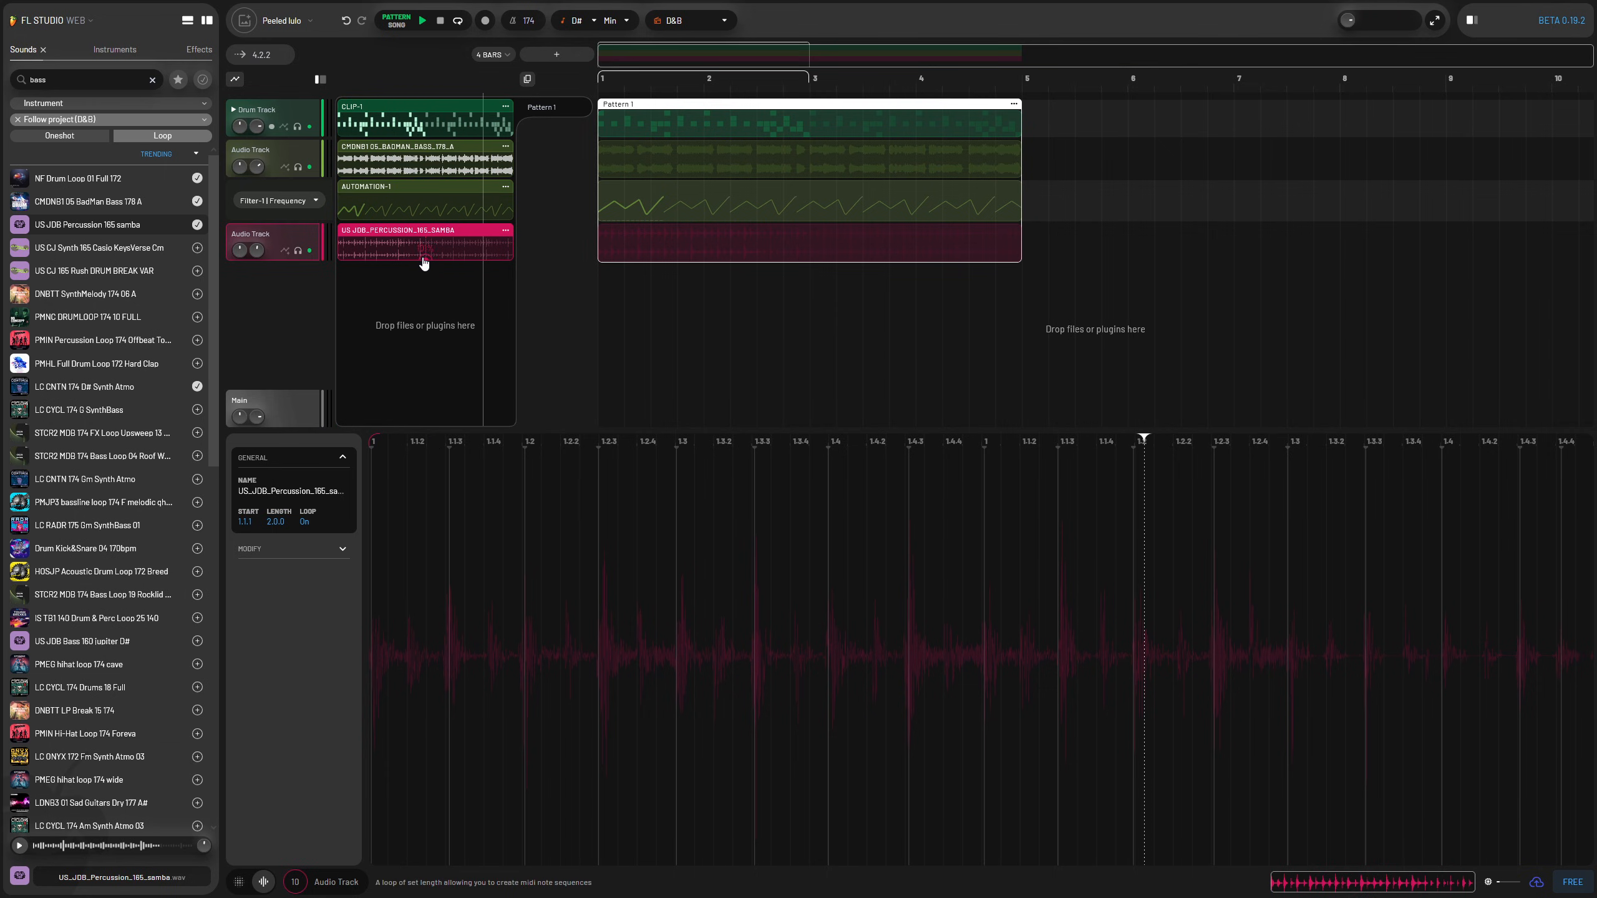
key("space")
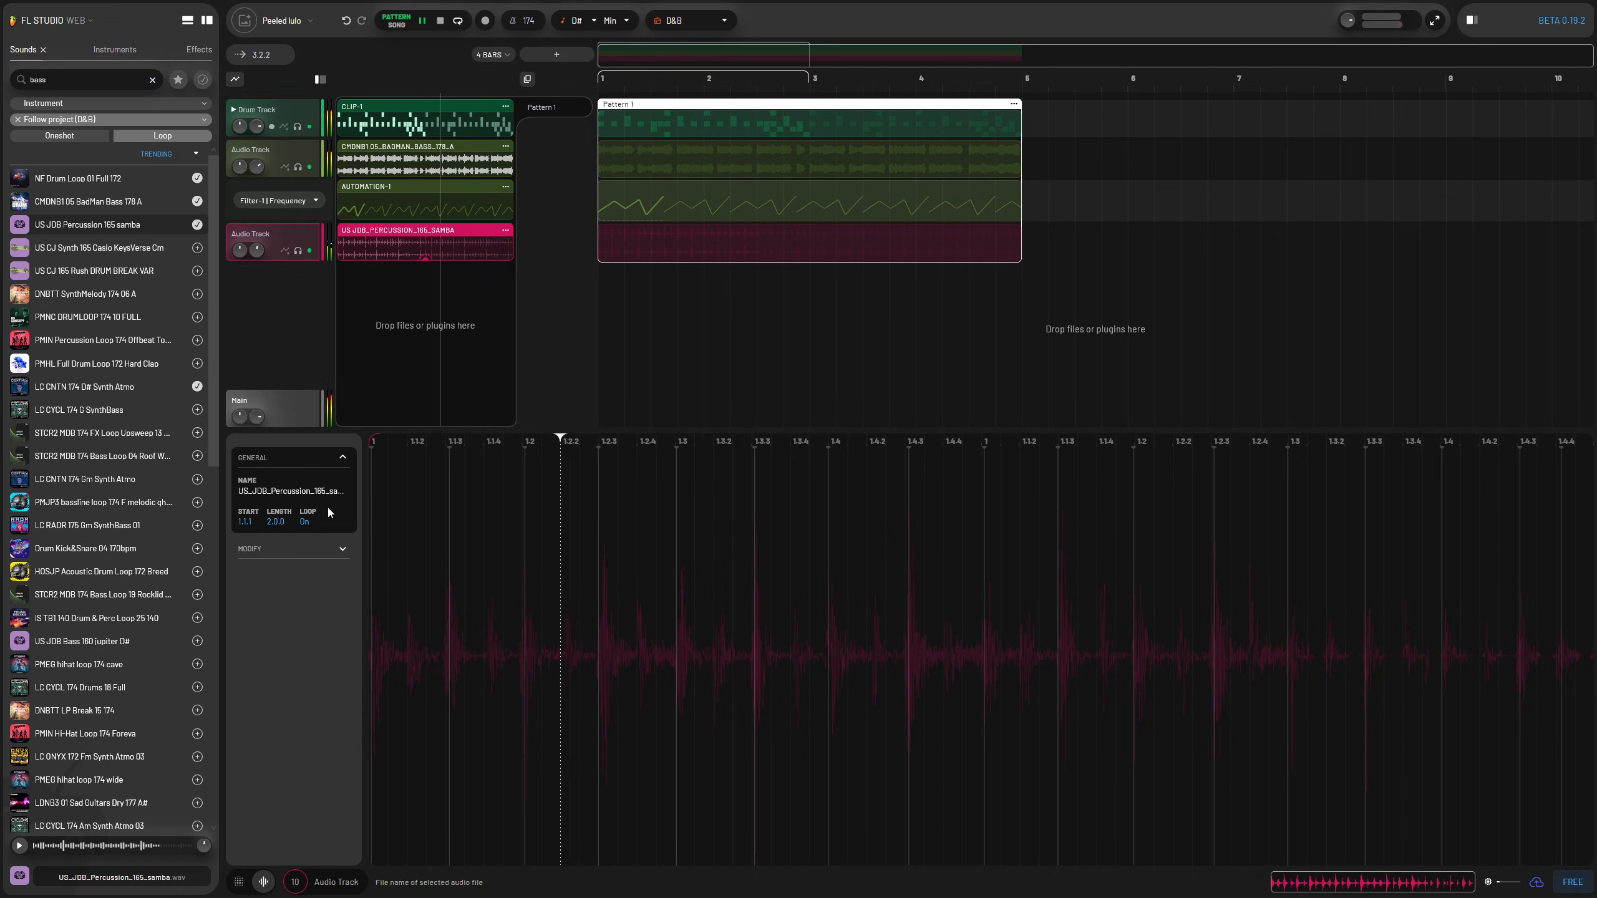
Step: Examine the percussion clip's gain and stretch type settings, and compare the track's effects rack with its audio editor
left_click(333, 549)
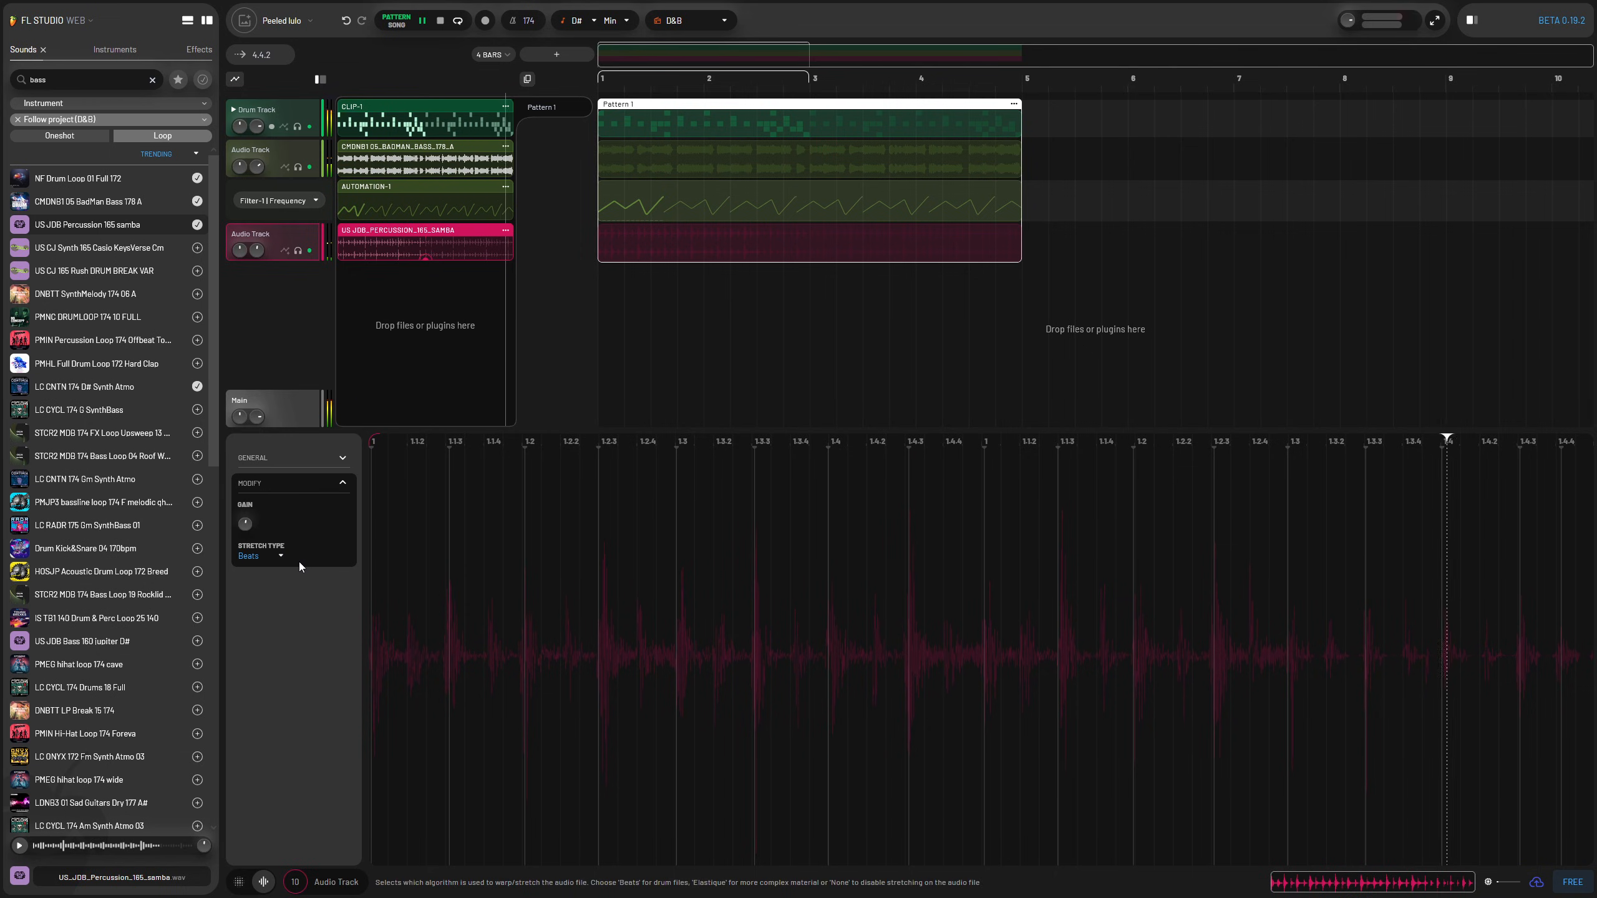
key("space")
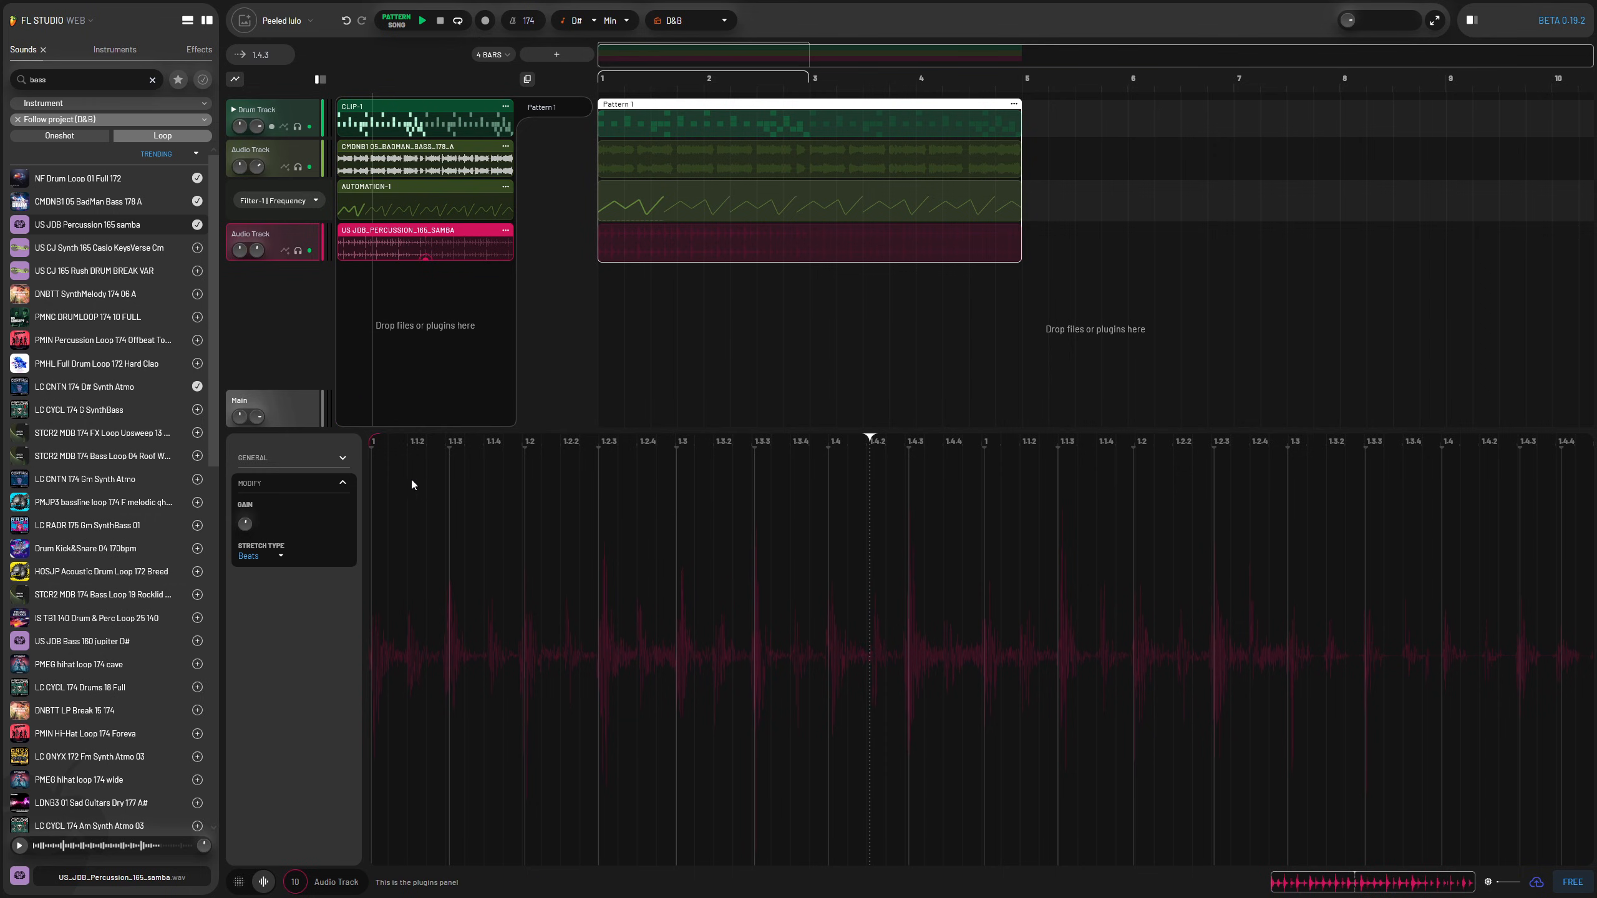
left_click(238, 882)
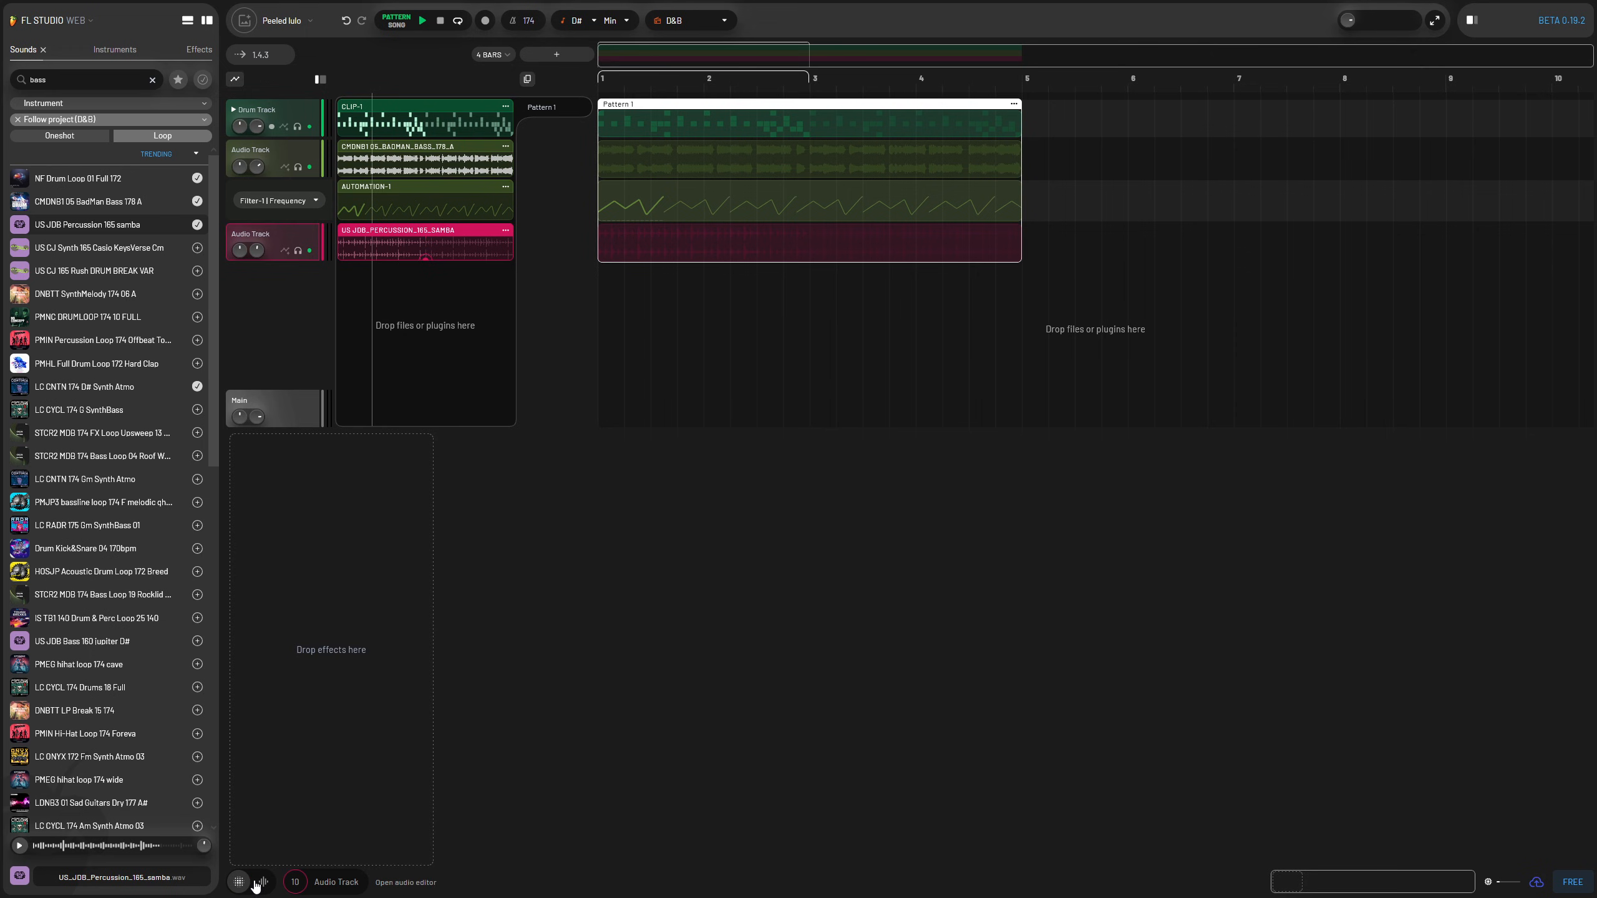
left_click(257, 883)
left_click(306, 246)
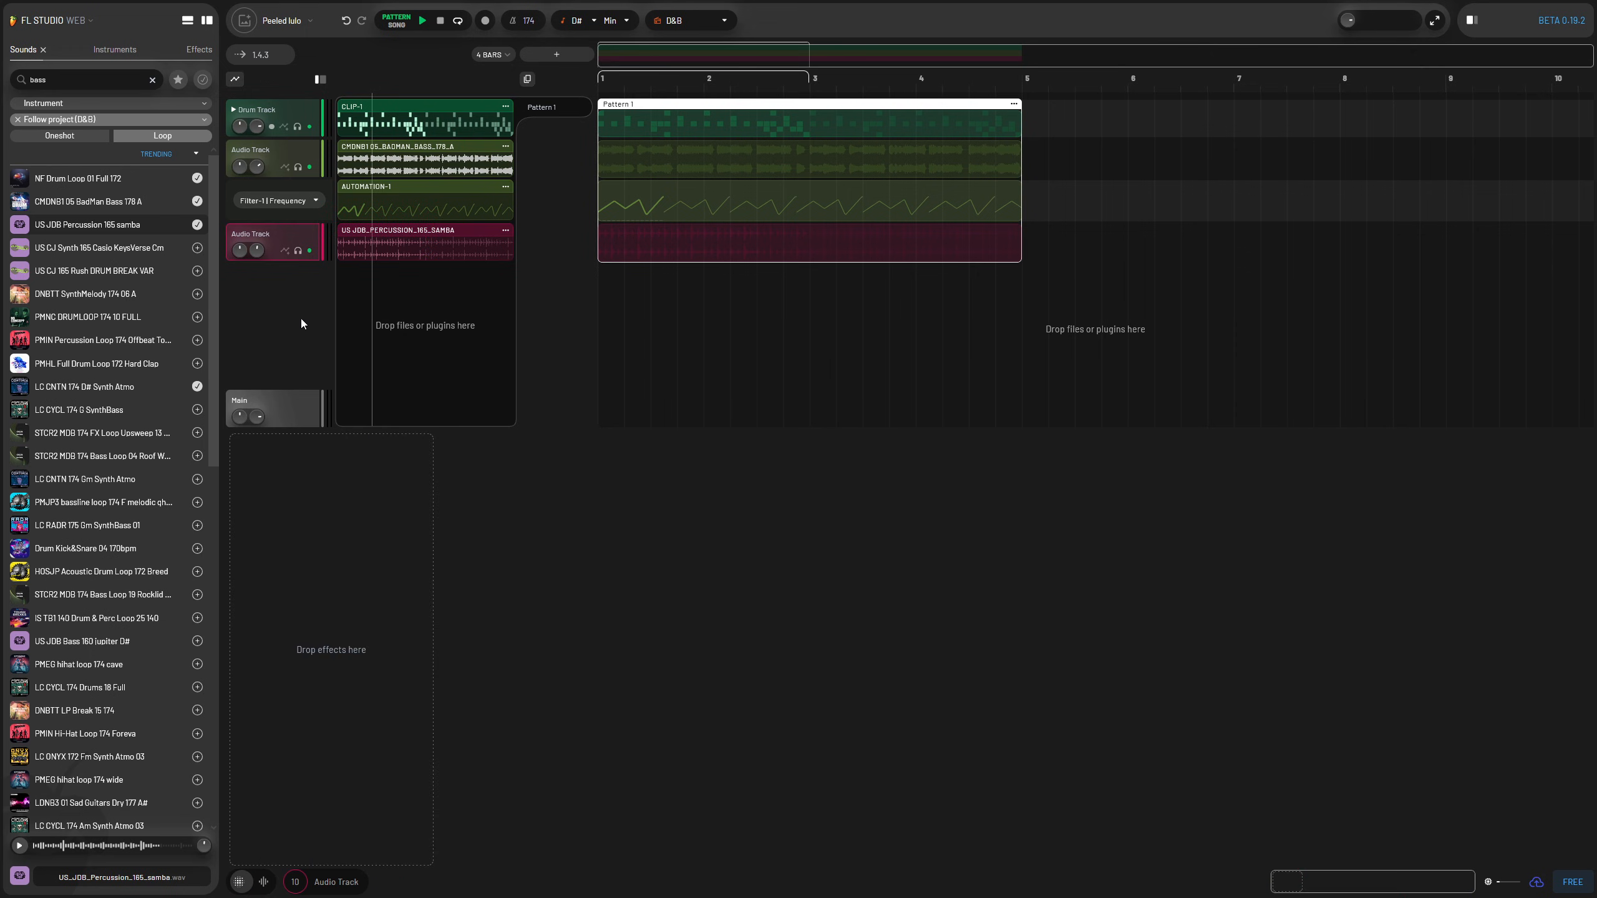
left_click(263, 881)
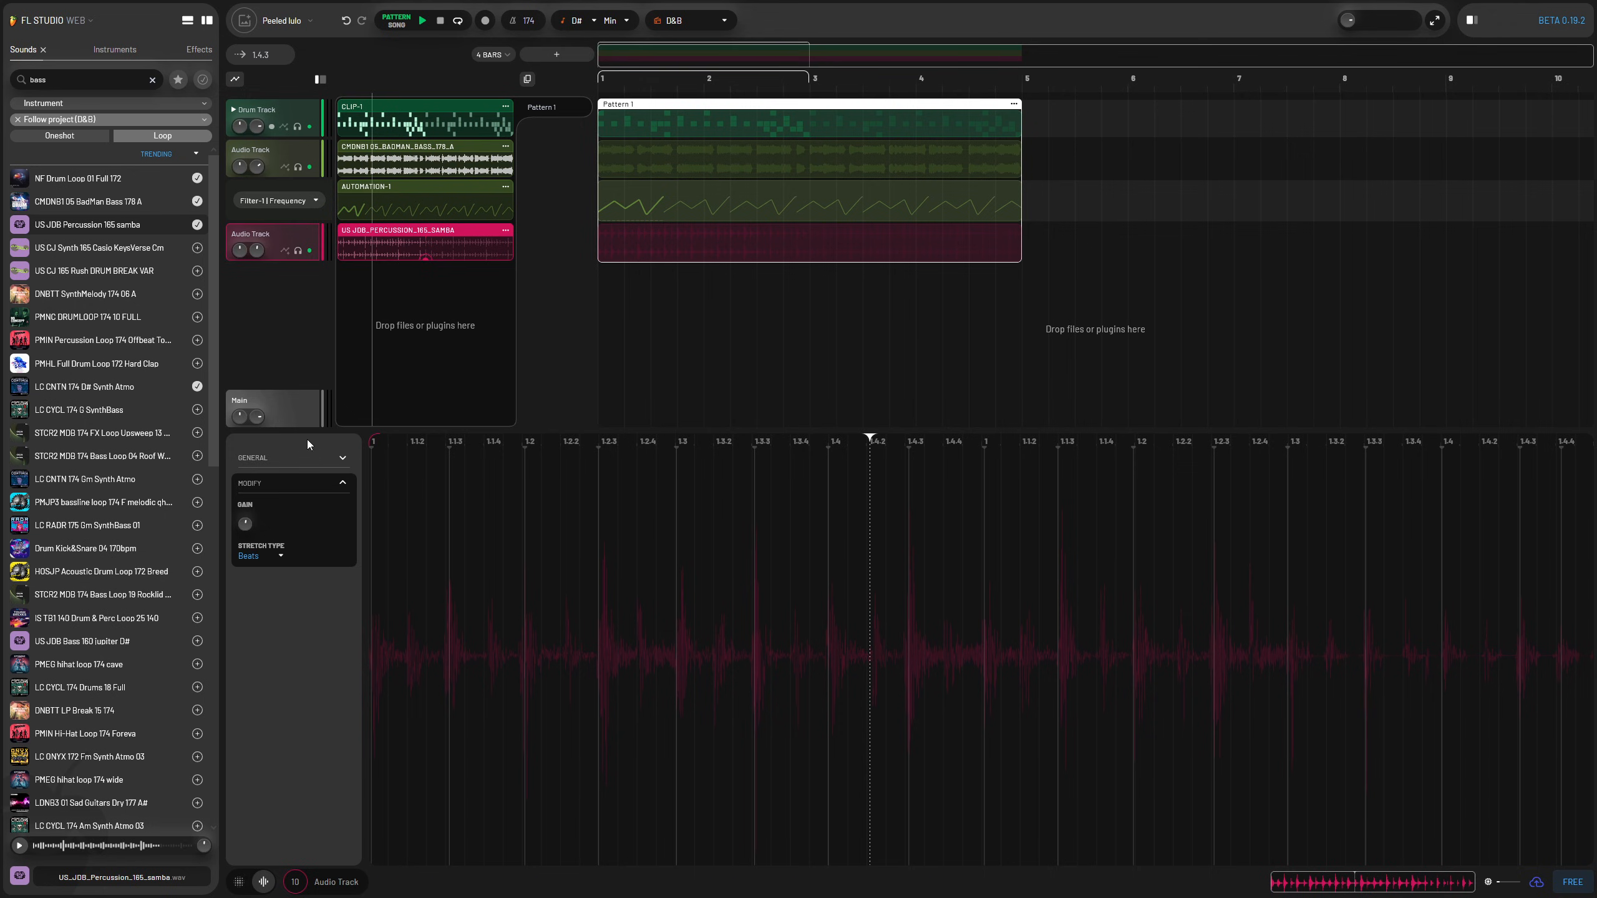
Step: Add volume and pan automation lanes to the bass loop's track, and delete both lanes
left_click(283, 168)
left_click(283, 167)
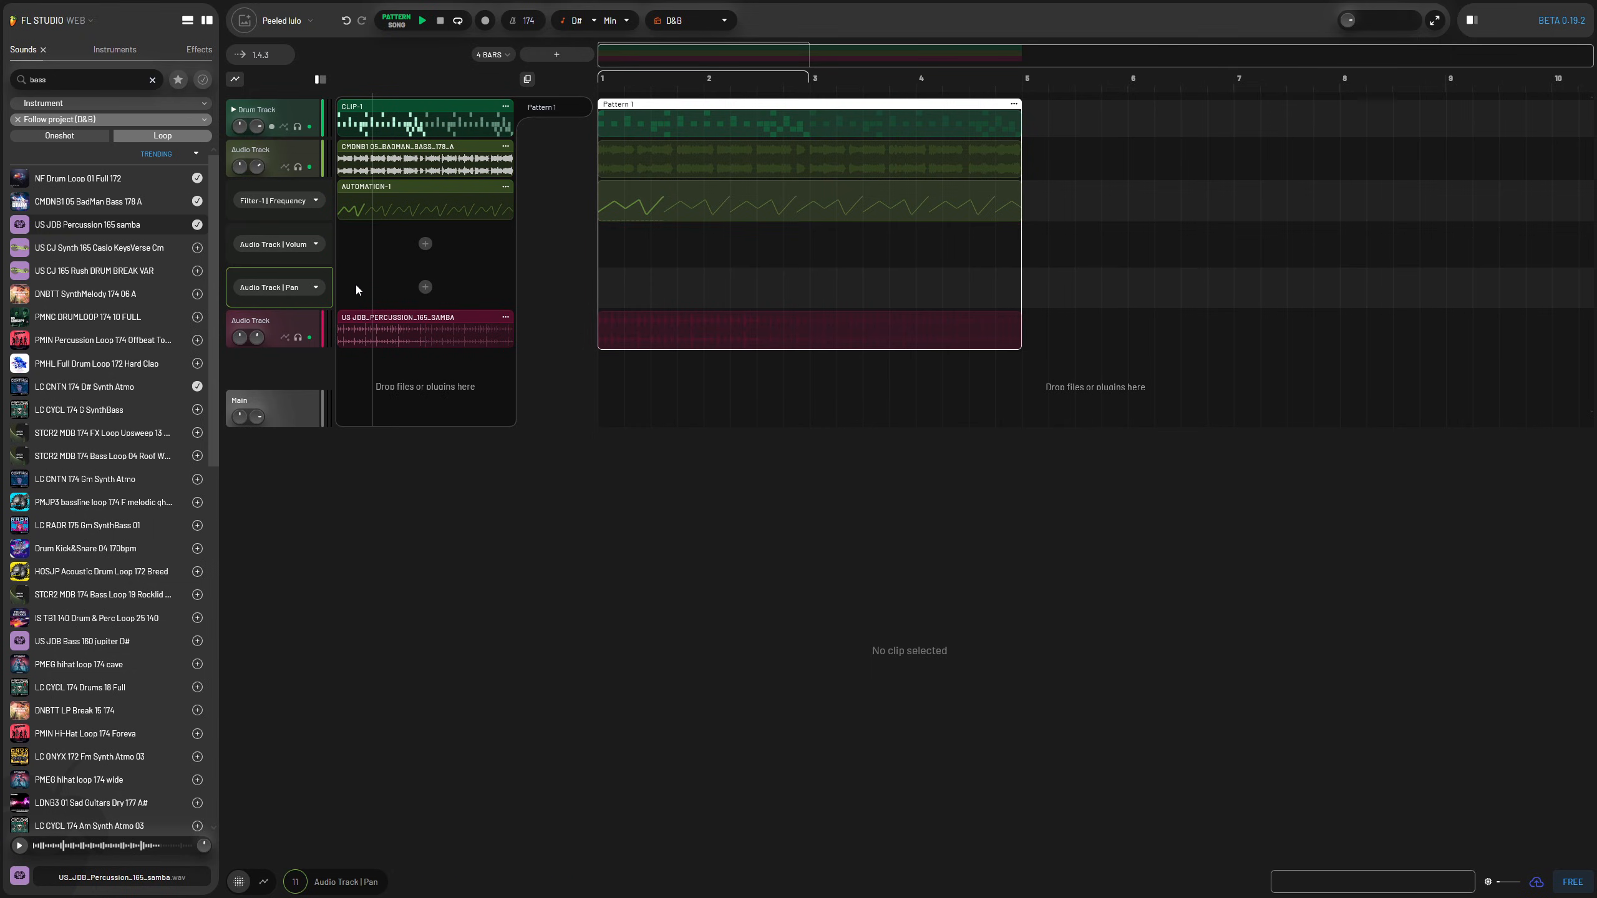
key("Delete")
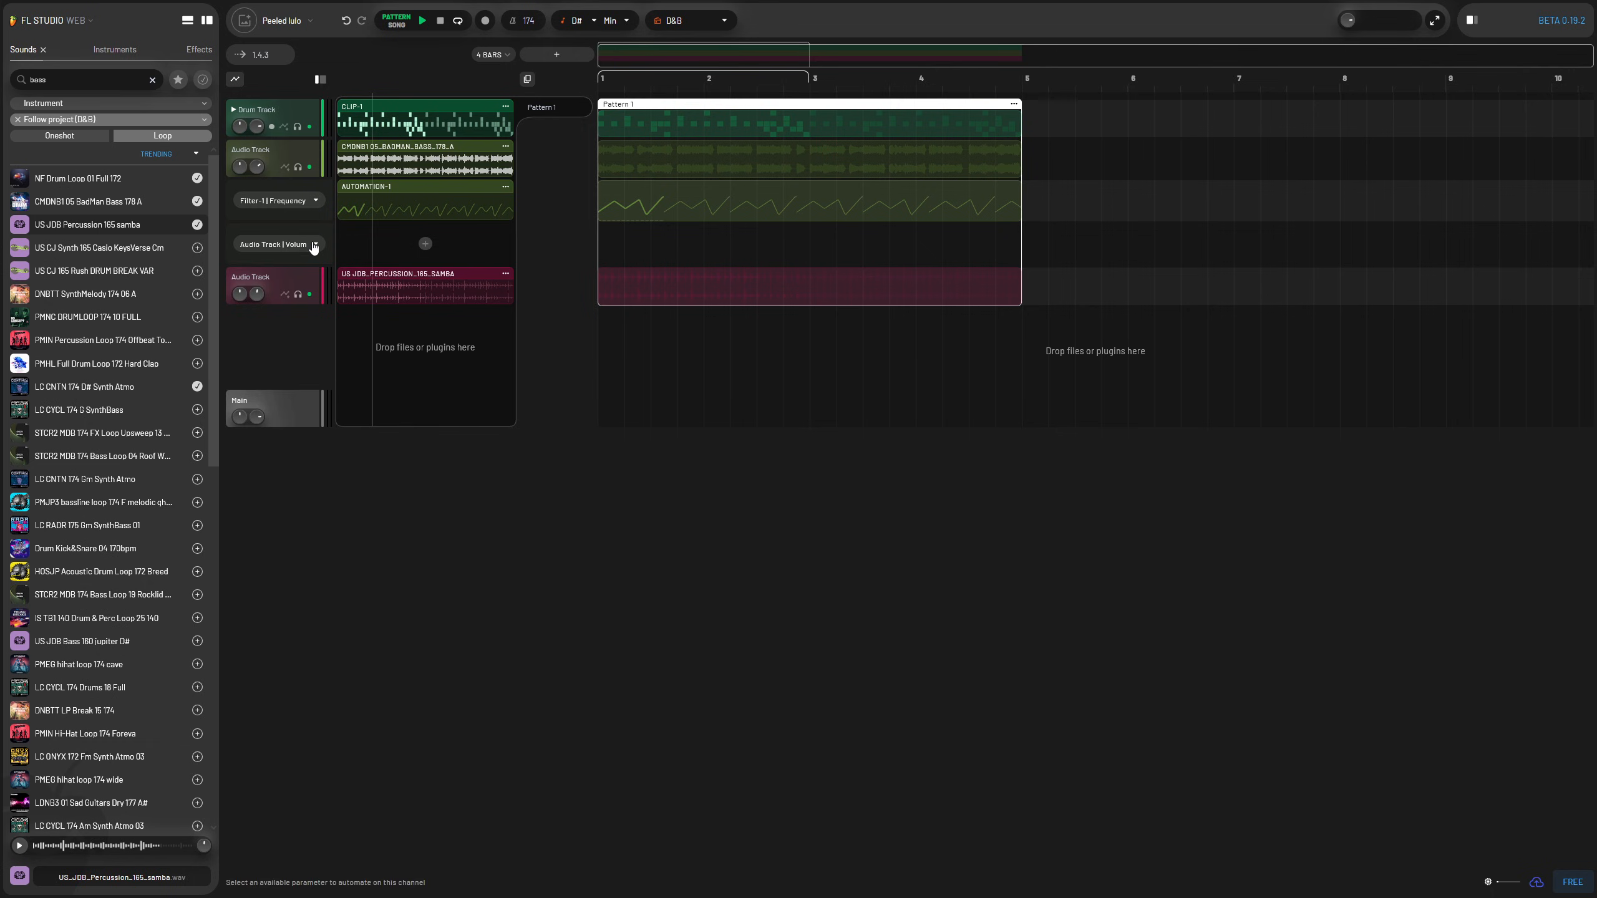
left_click(314, 242)
key("Delete")
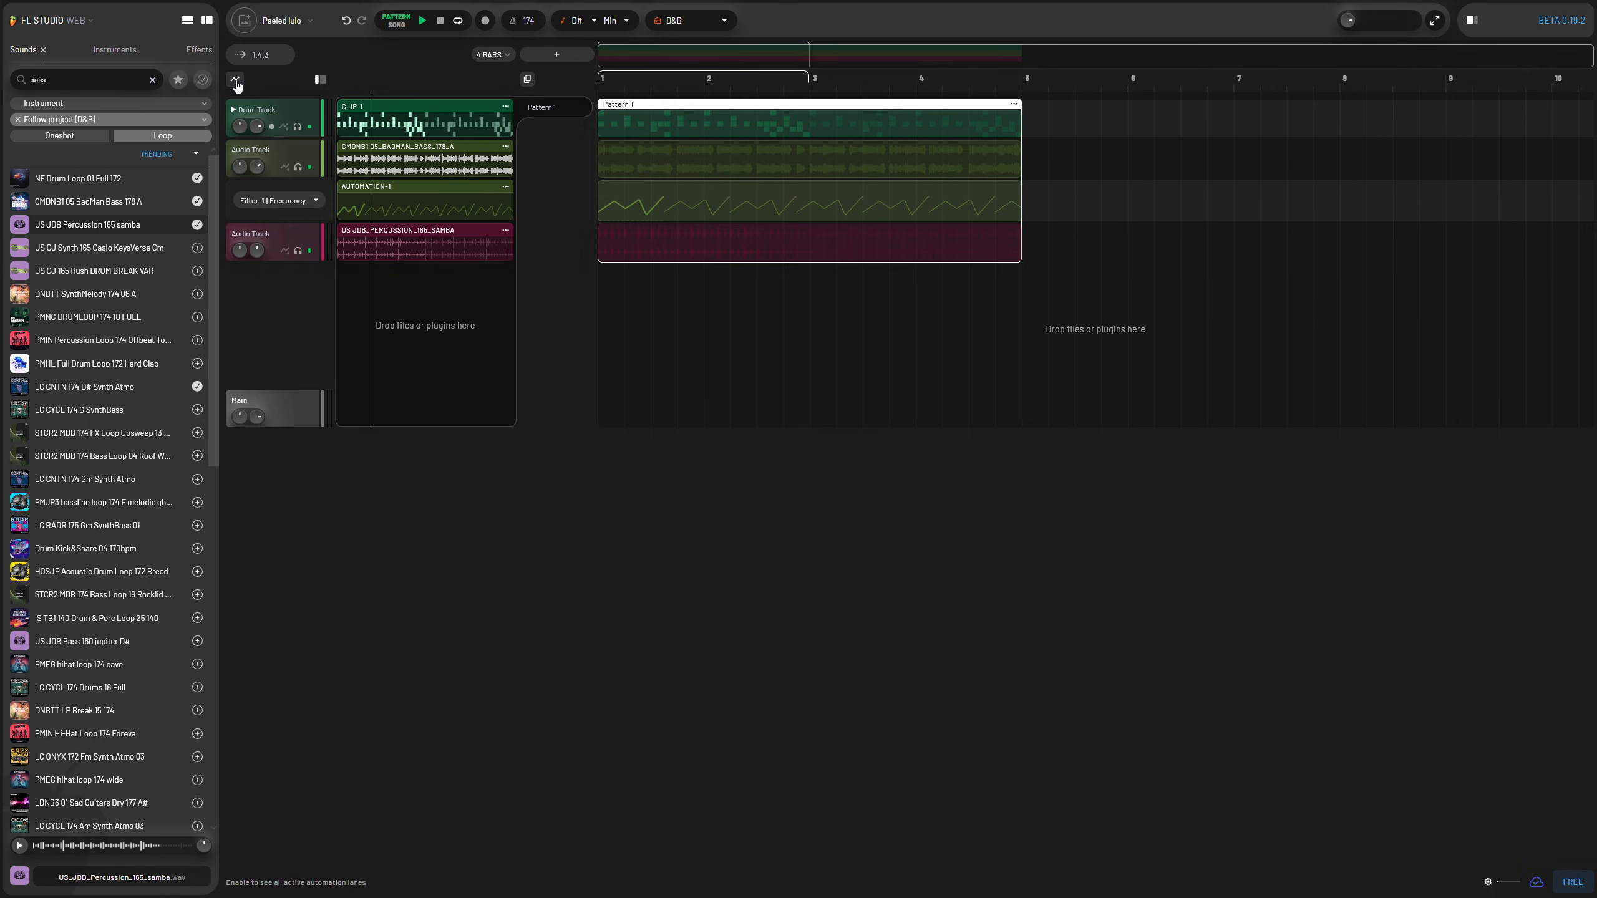
Step: Hide all automation lanes and audition Pattern 1 without them in view
left_click(235, 86)
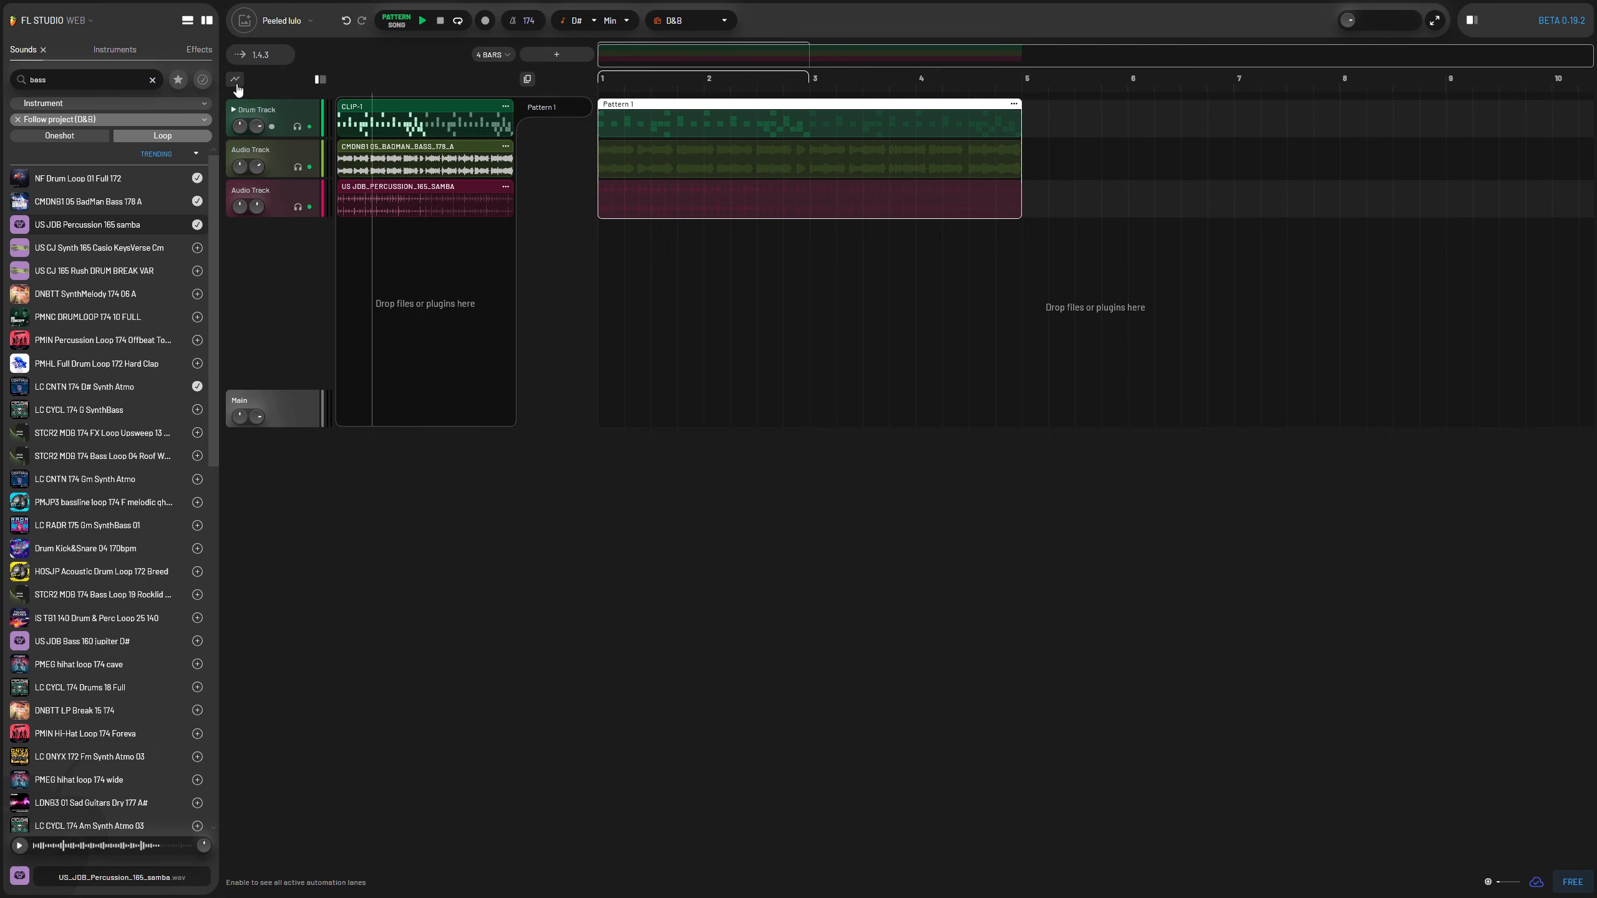
key("space")
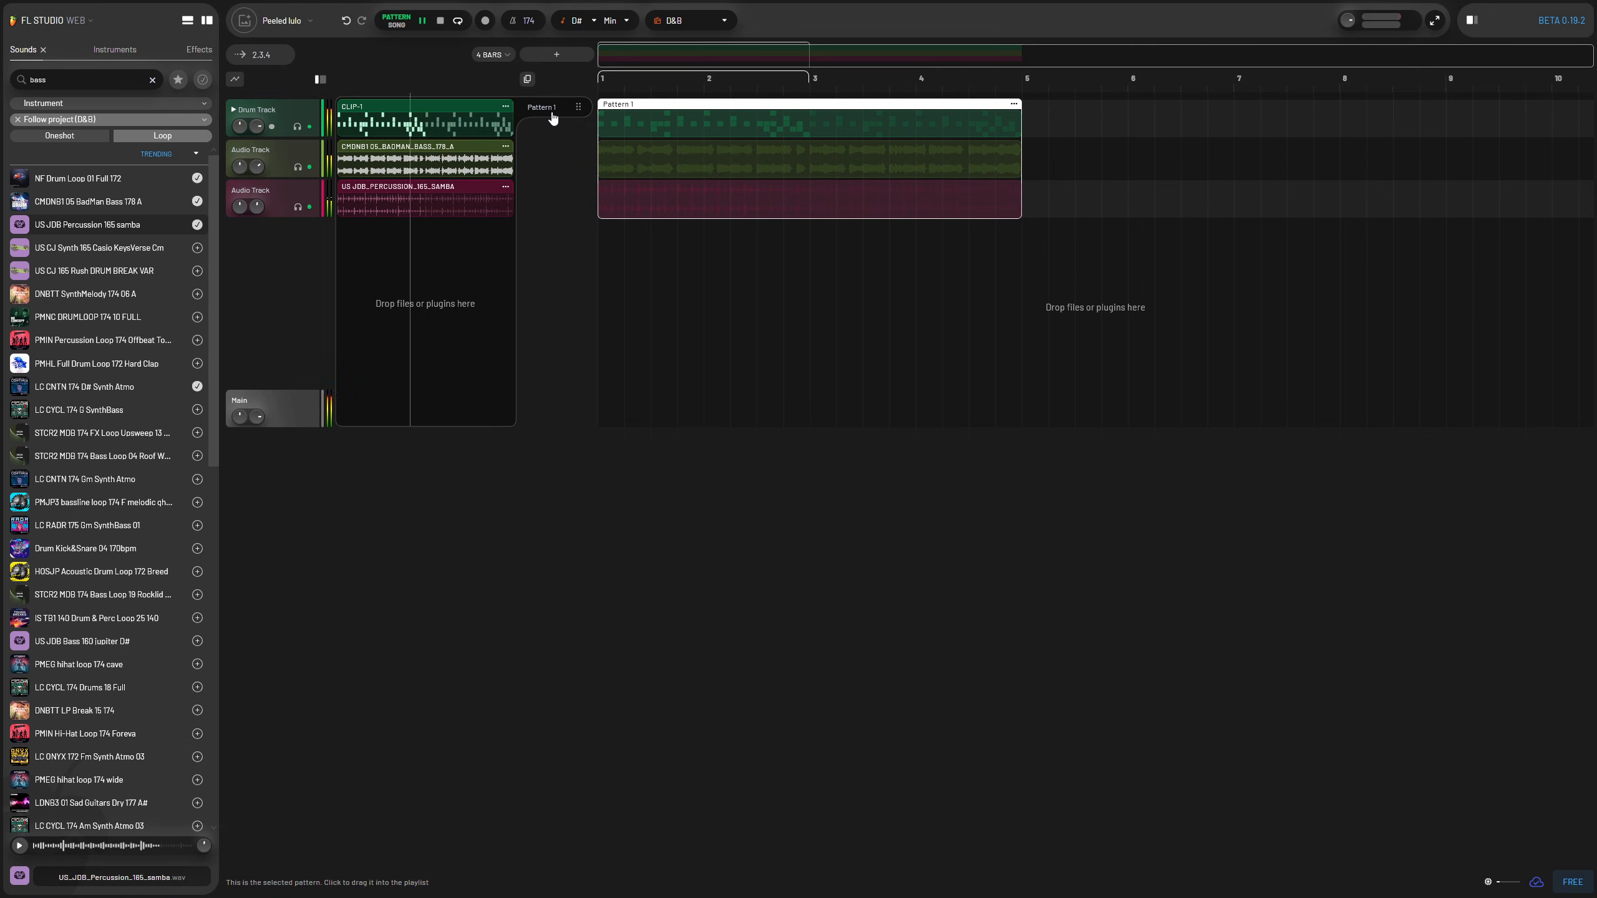
left_click_drag(553, 120, 671, 99)
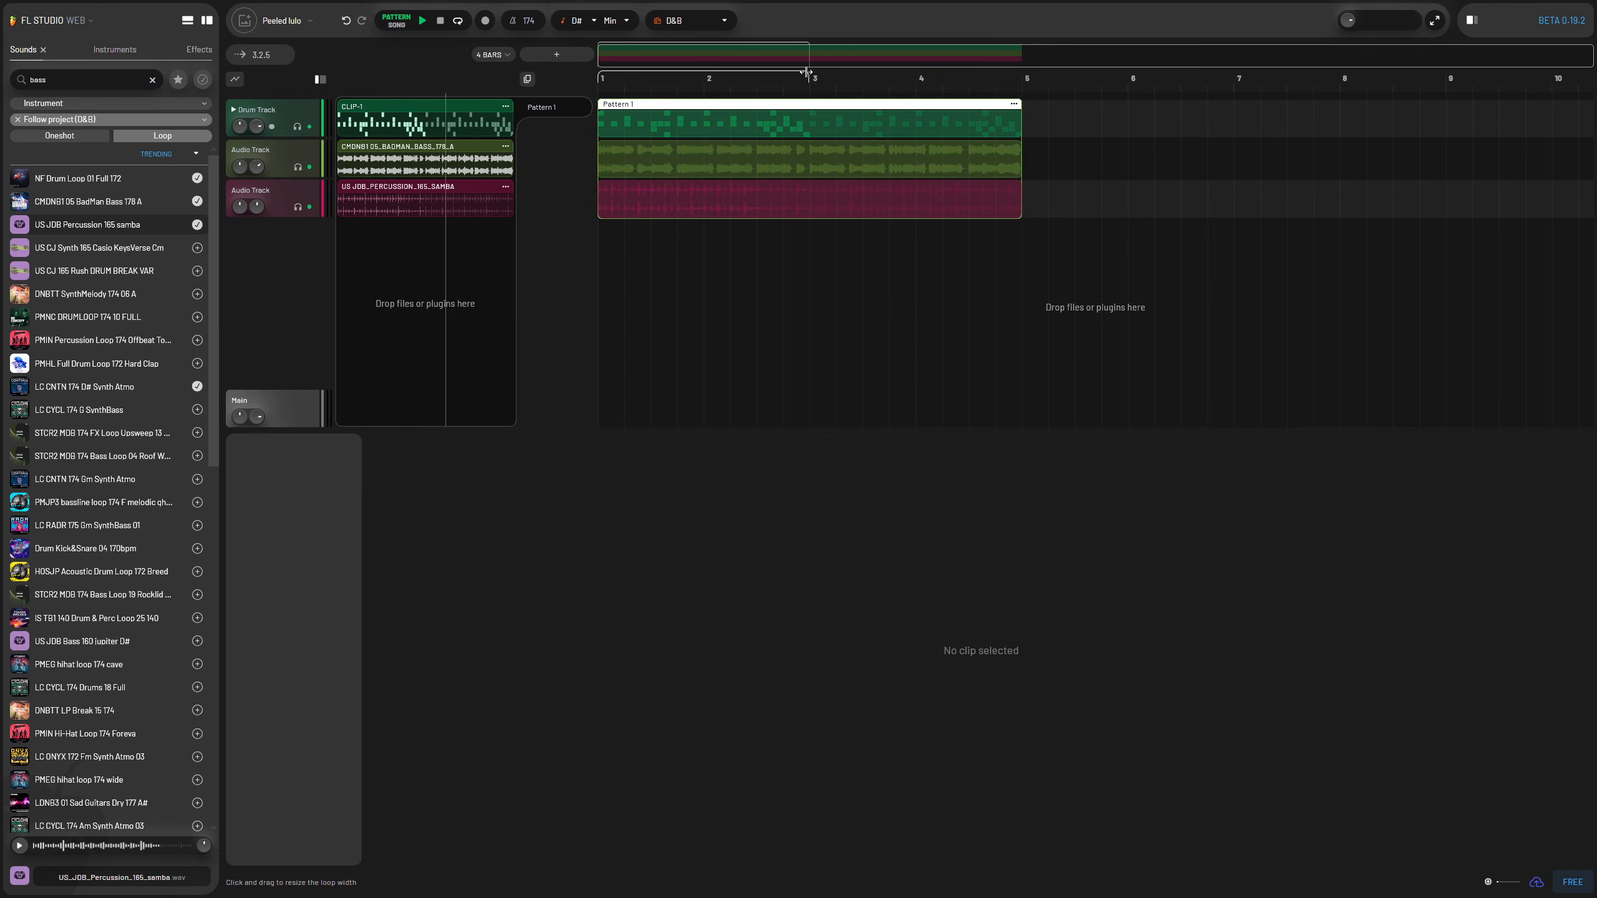
Step: Switch to song mode, extend the playlist loop to the start of bar 5, and play the looped Pattern 1
left_click_drag(806, 72, 888, 74)
left_click(320, 80)
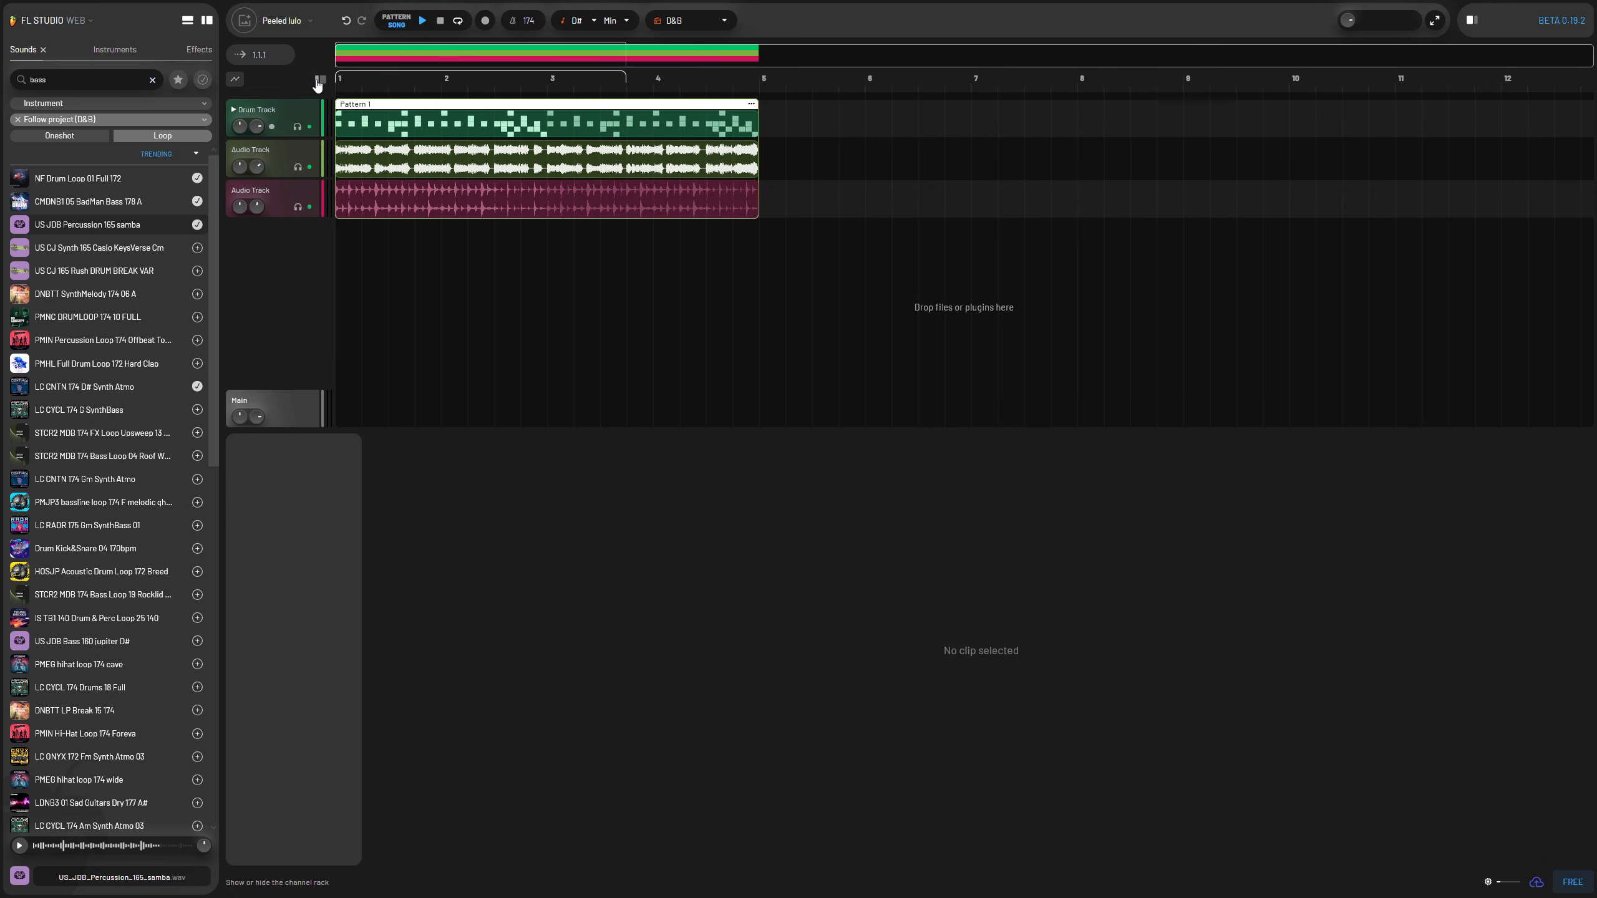
left_click(318, 79)
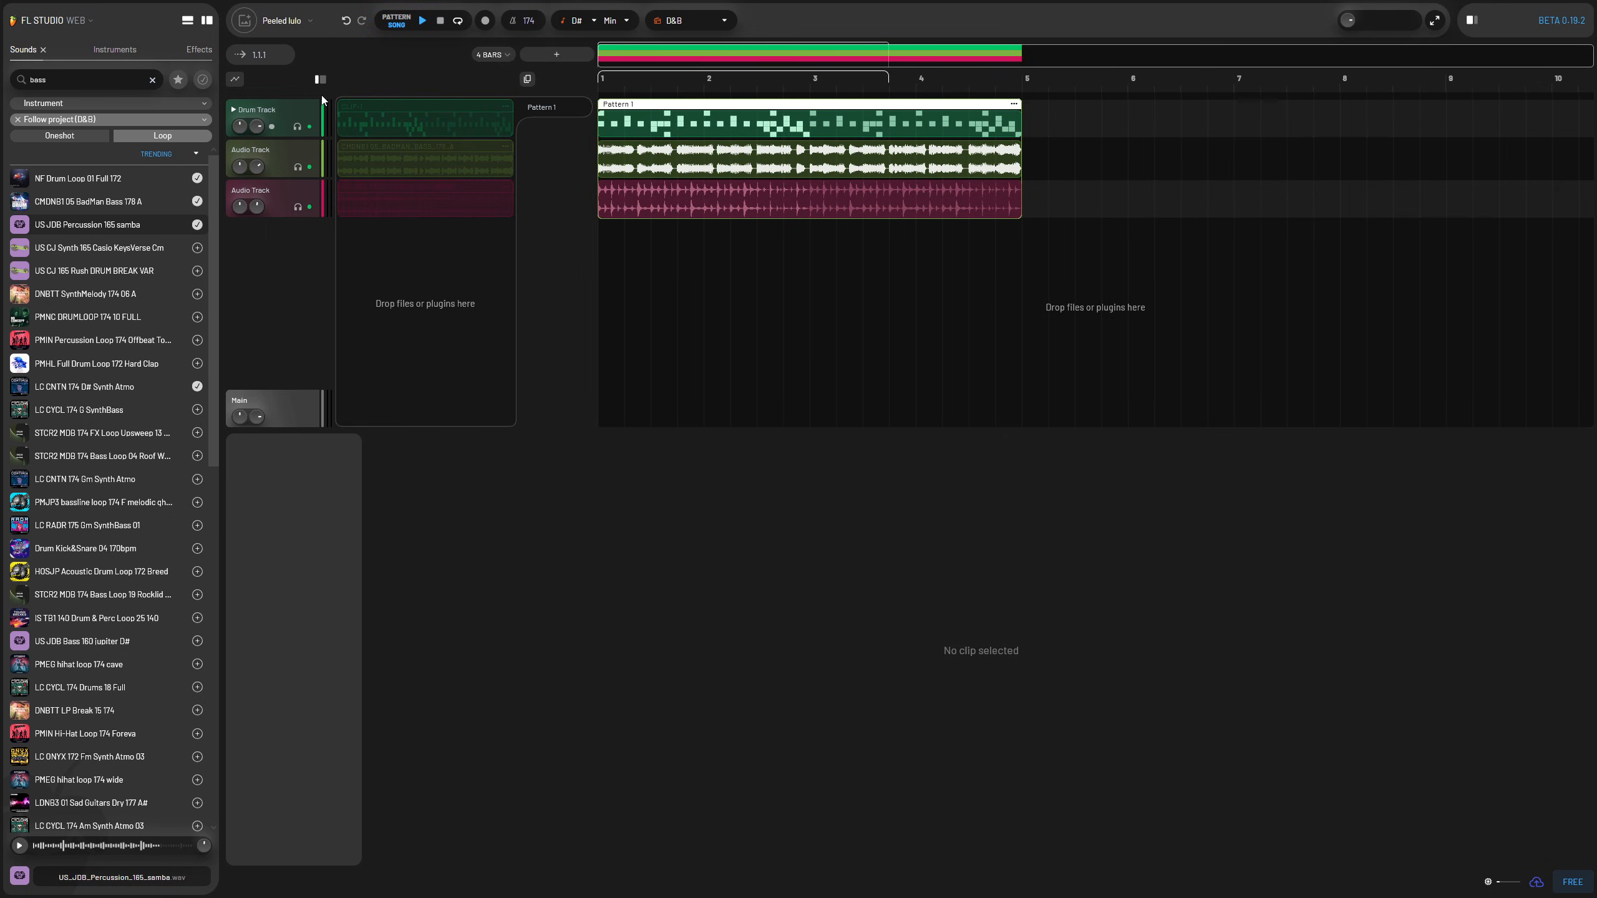
left_click_drag(889, 81, 1014, 84)
key("space")
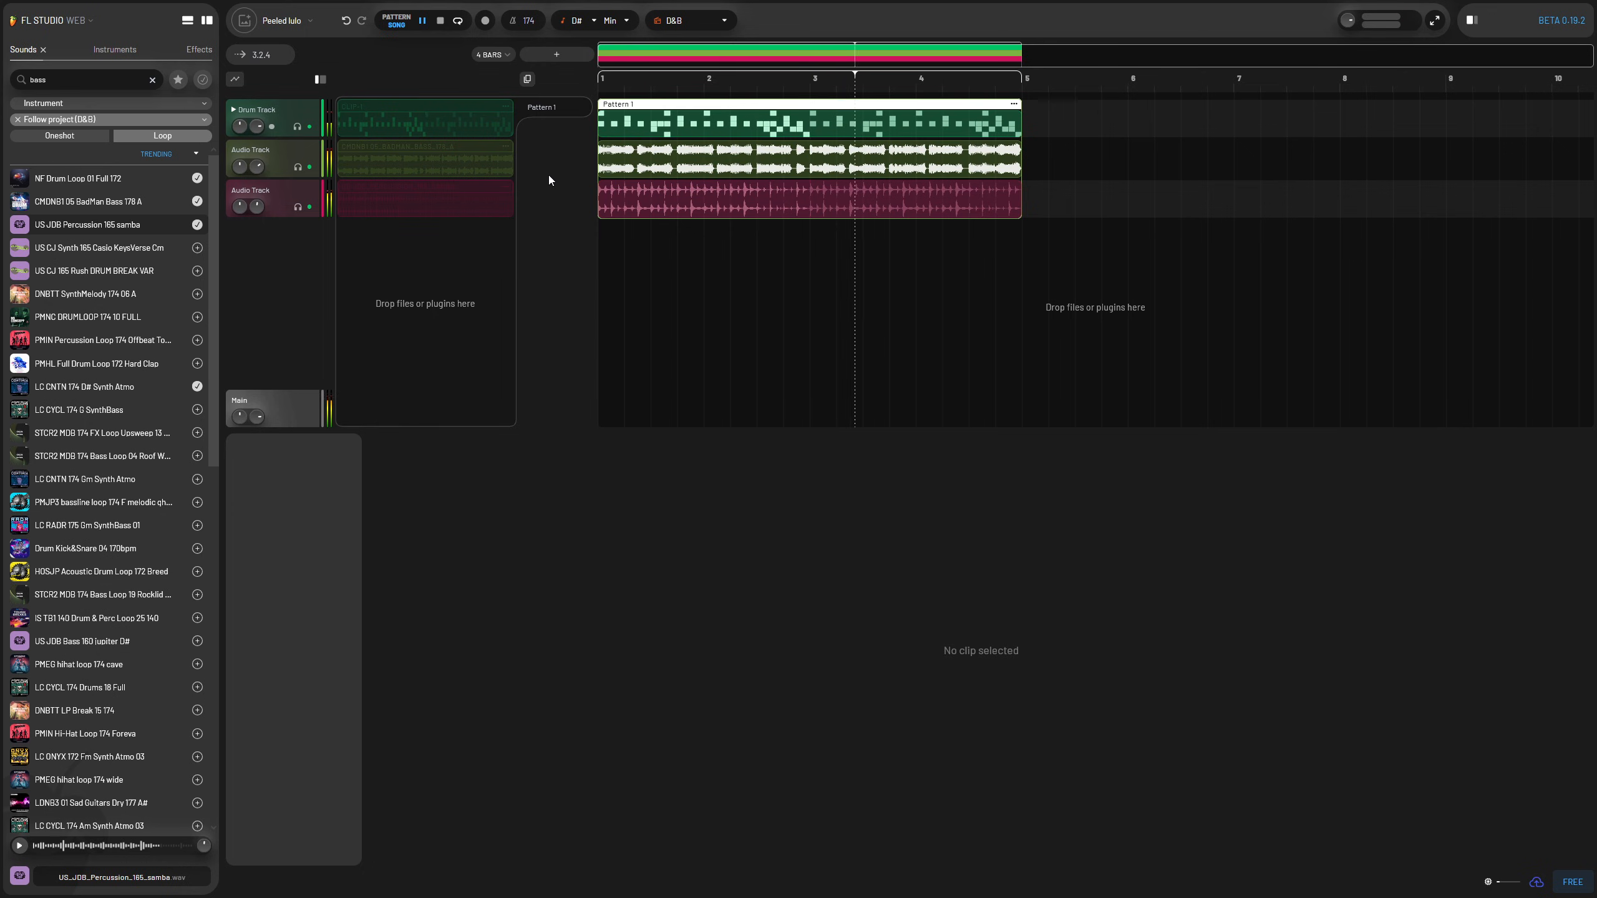
left_click_drag(774, 78, 698, 148)
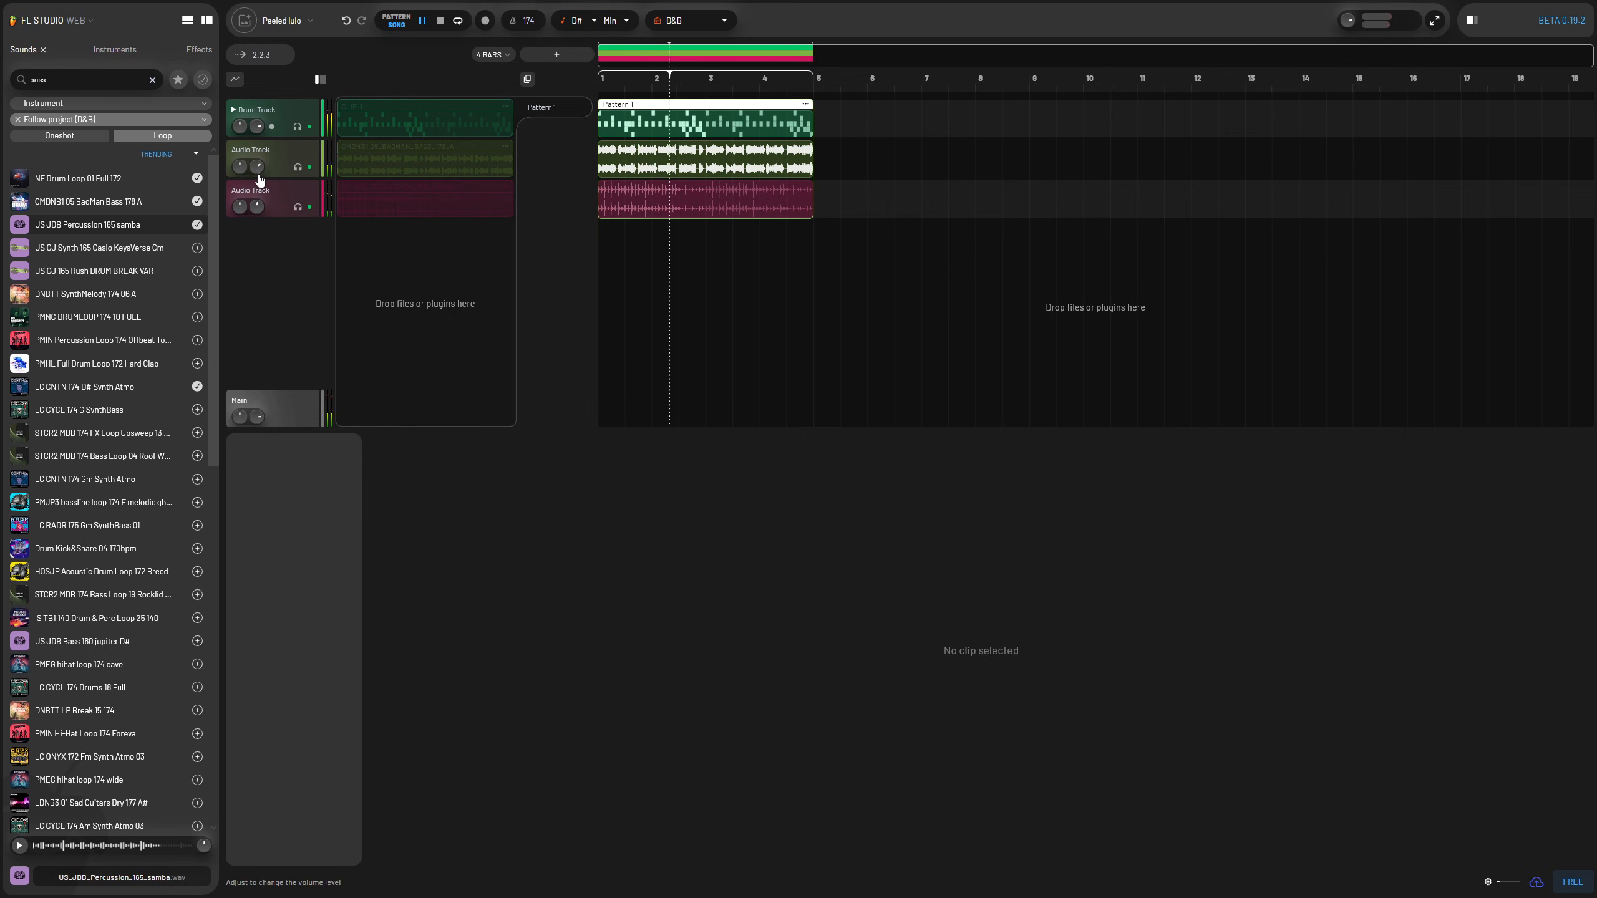
Step: Stop playback and rename the bass loop's audio track as Bass
left_click(262, 151)
key("space")
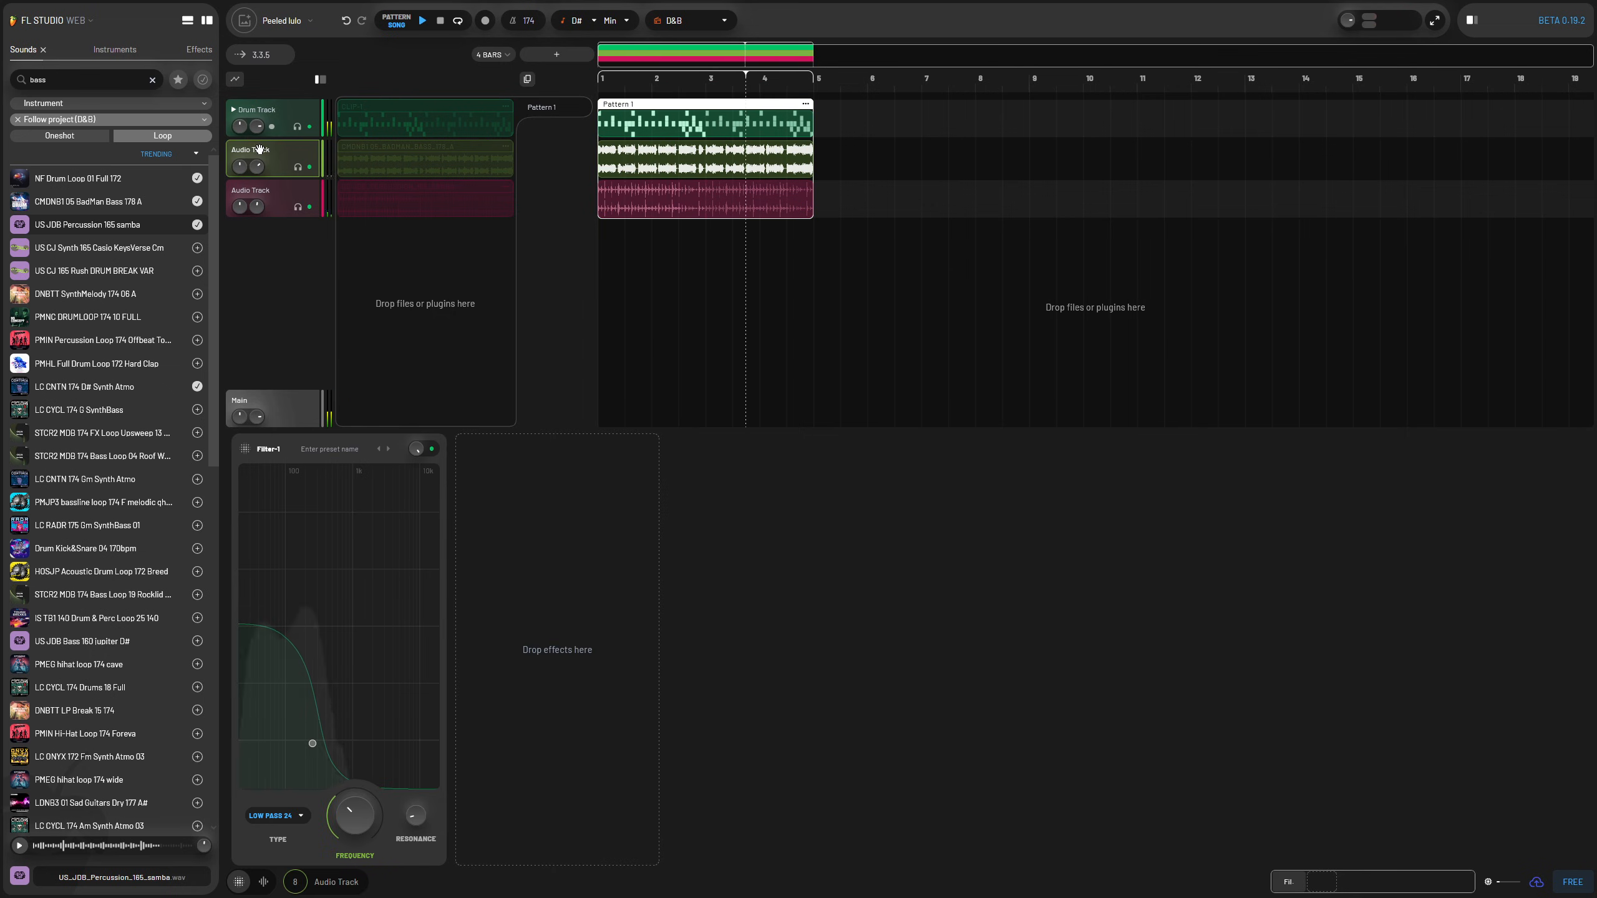
double_click(263, 153)
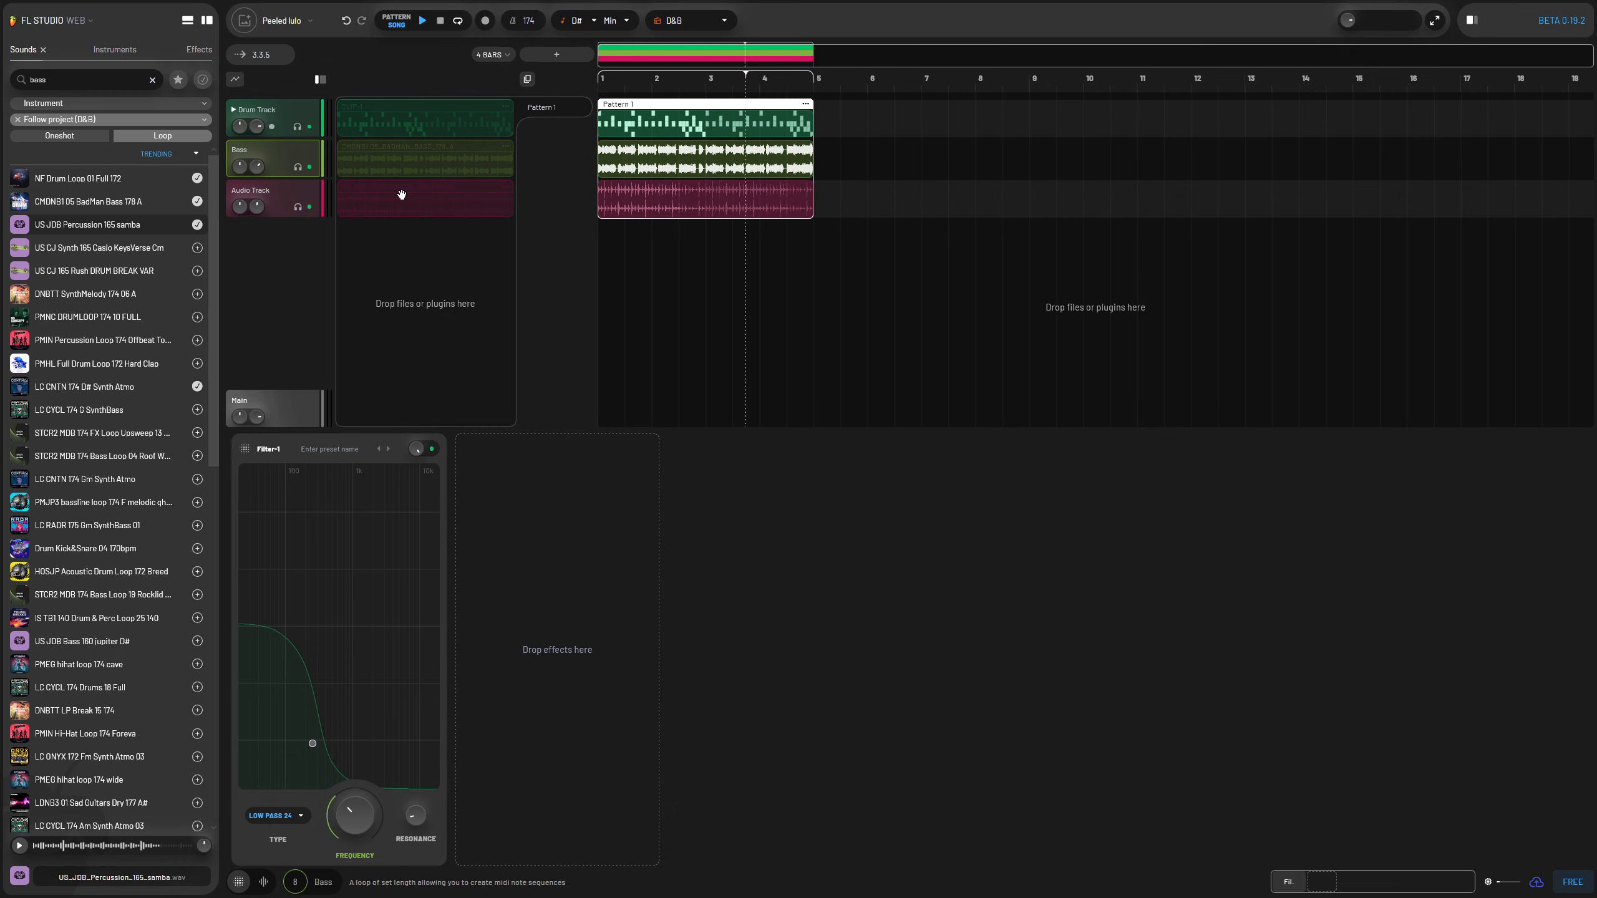
Step: Show the drum track's pads and effects, and check the one-shot sounds and instrument categories in the sound library
left_click(287, 109)
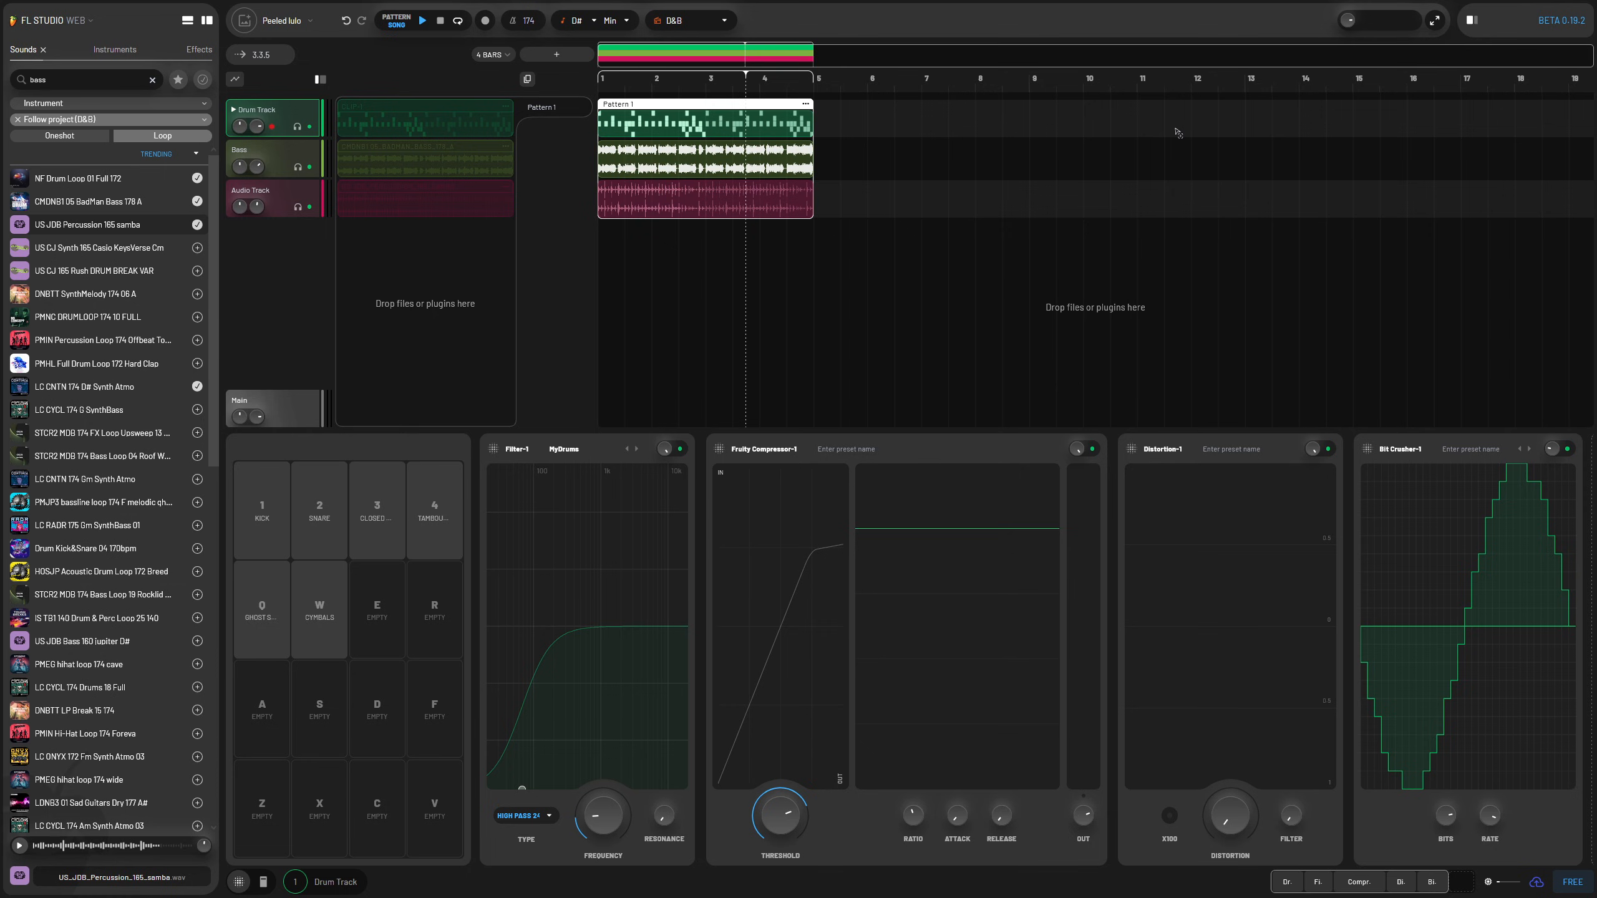
left_click(100, 135)
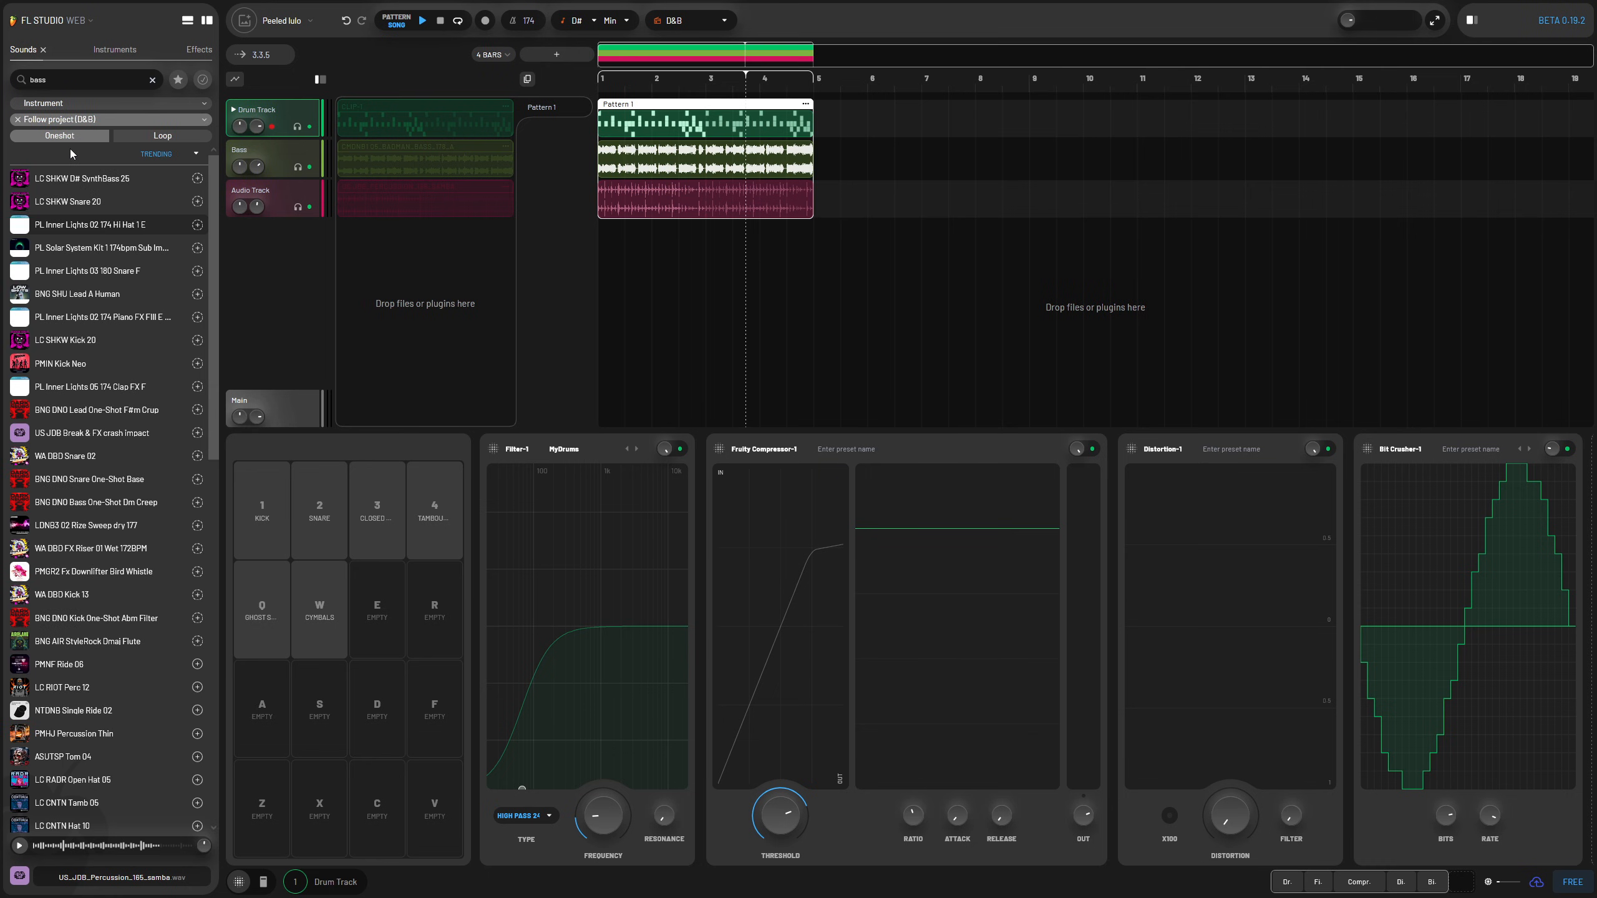
left_click(70, 107)
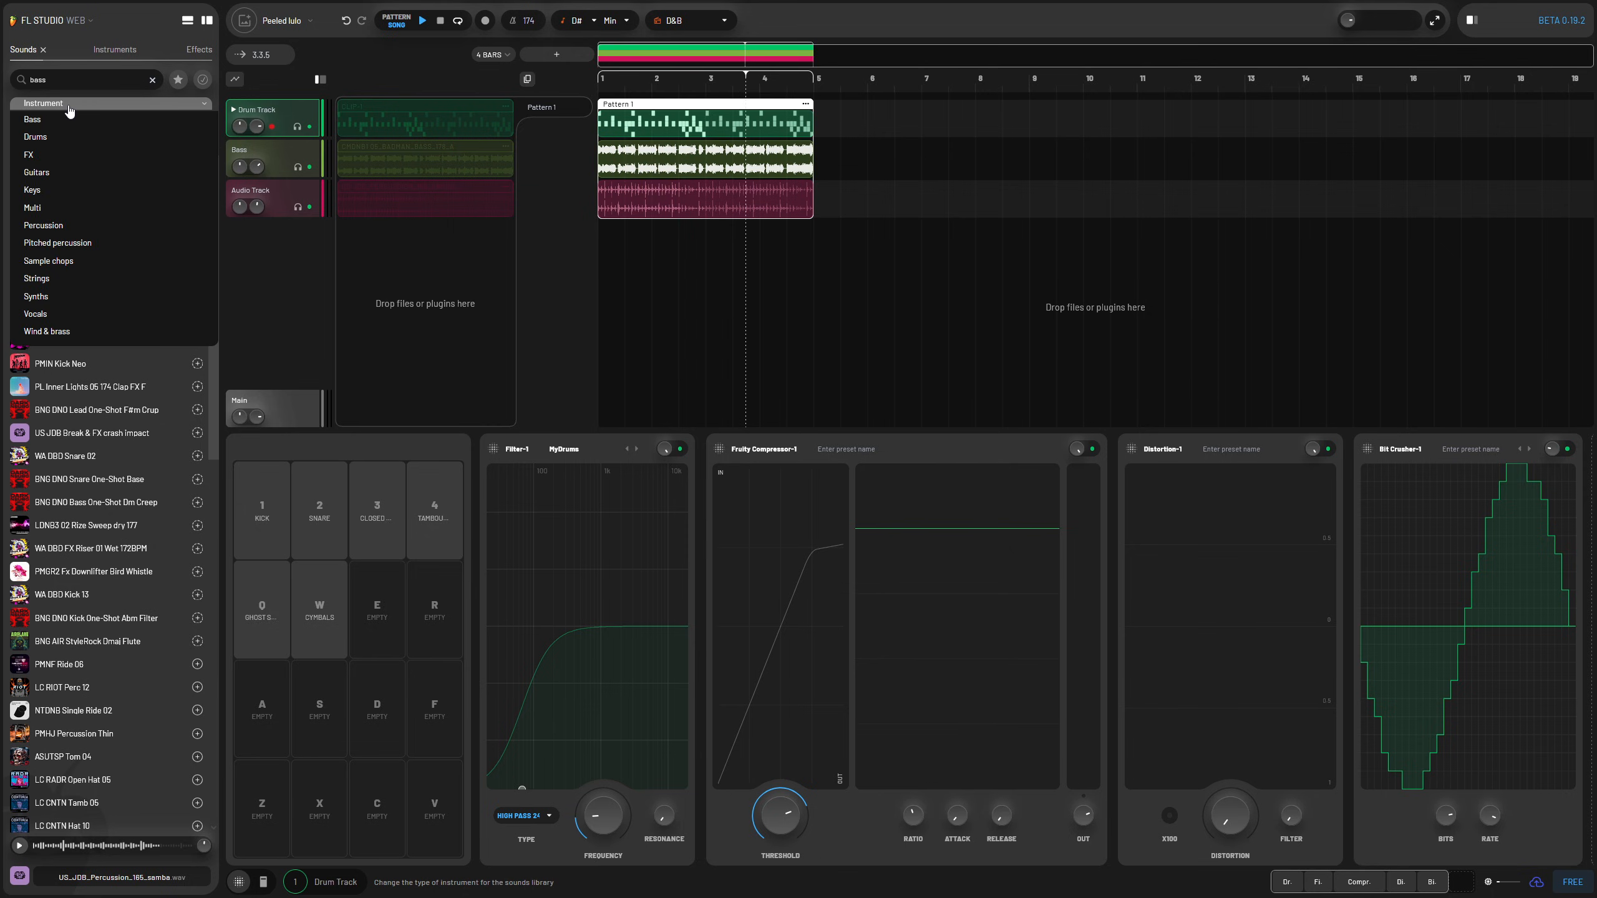
left_click(70, 108)
Step: Add a DirectWave Keys instrument track below the percussion track and create an empty clip on it
left_click(102, 52)
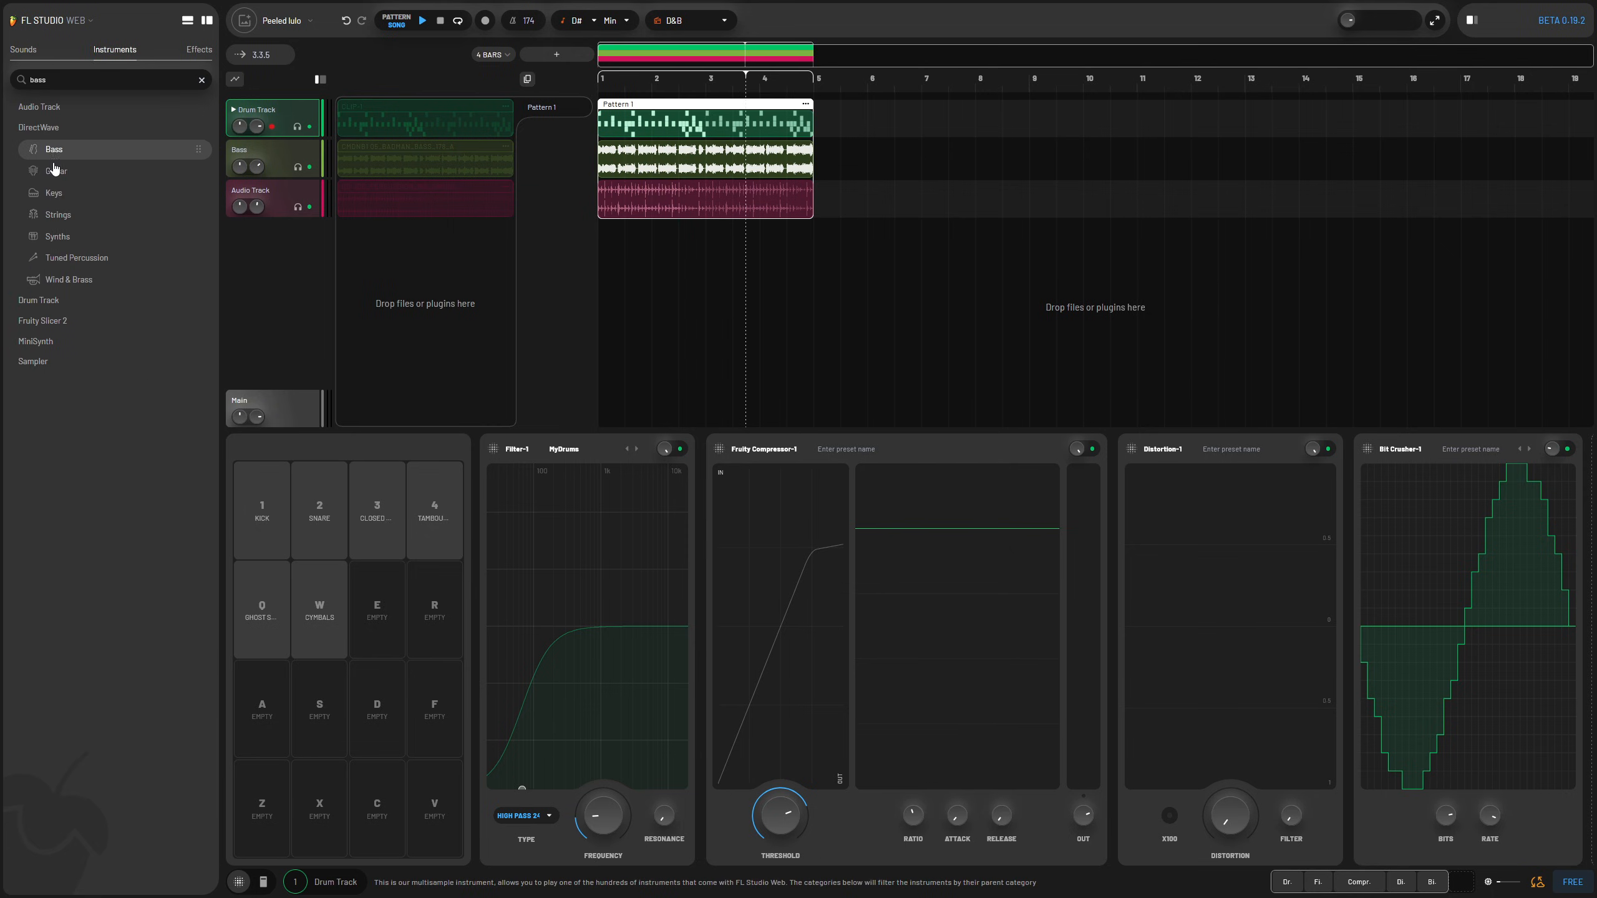
left_click_drag(57, 197, 378, 229)
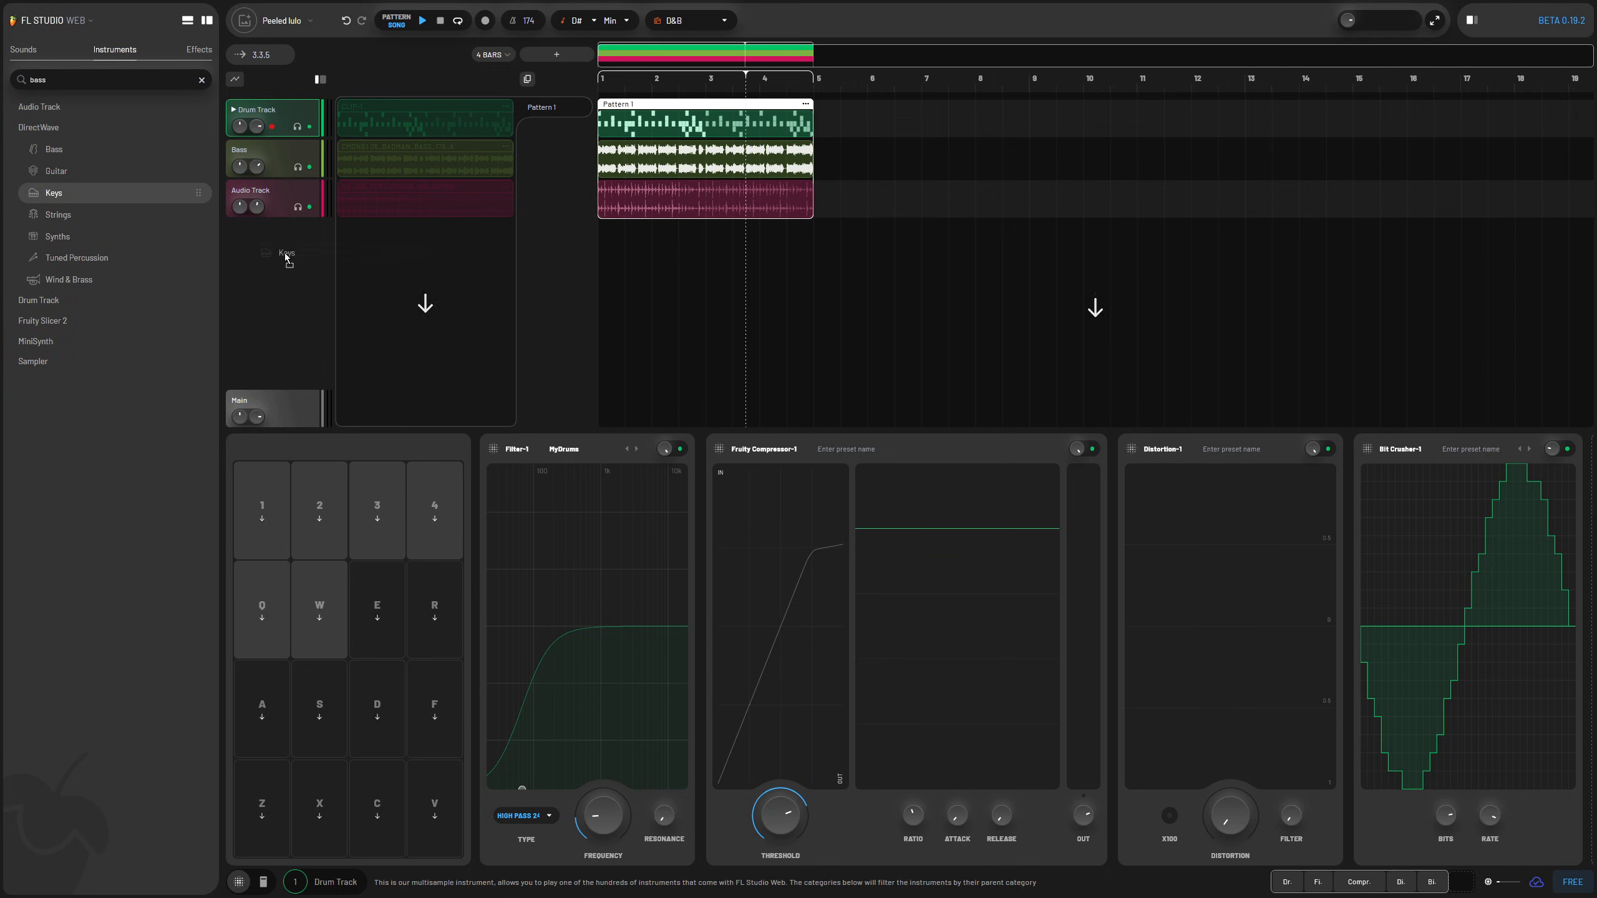
left_click_drag(286, 248, 286, 251)
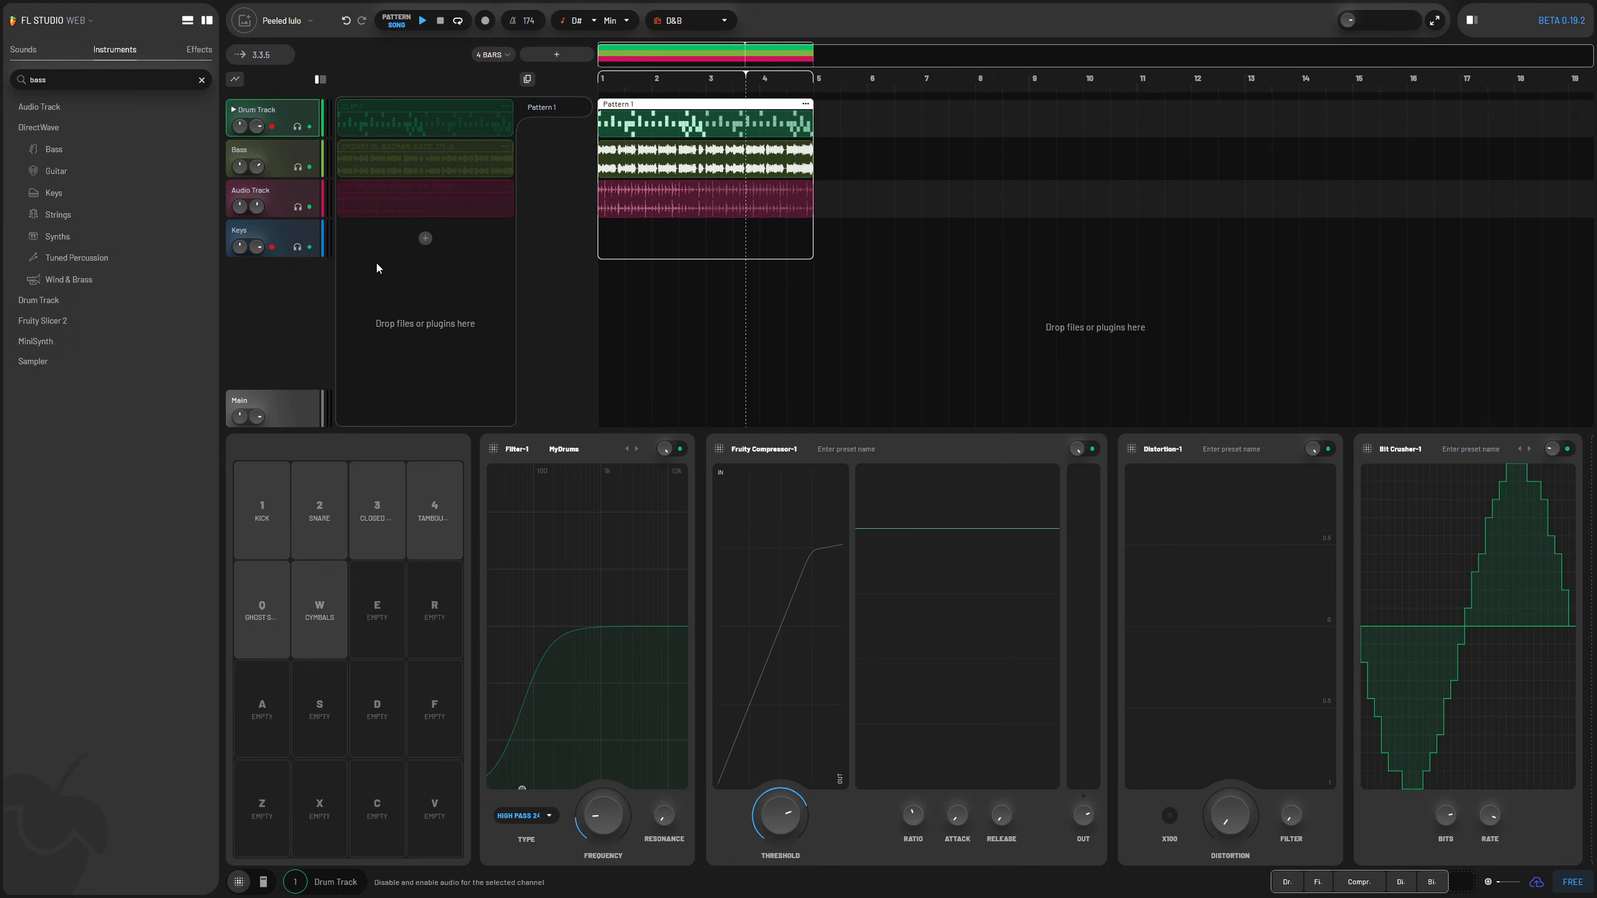
left_click(288, 235)
left_click(425, 238)
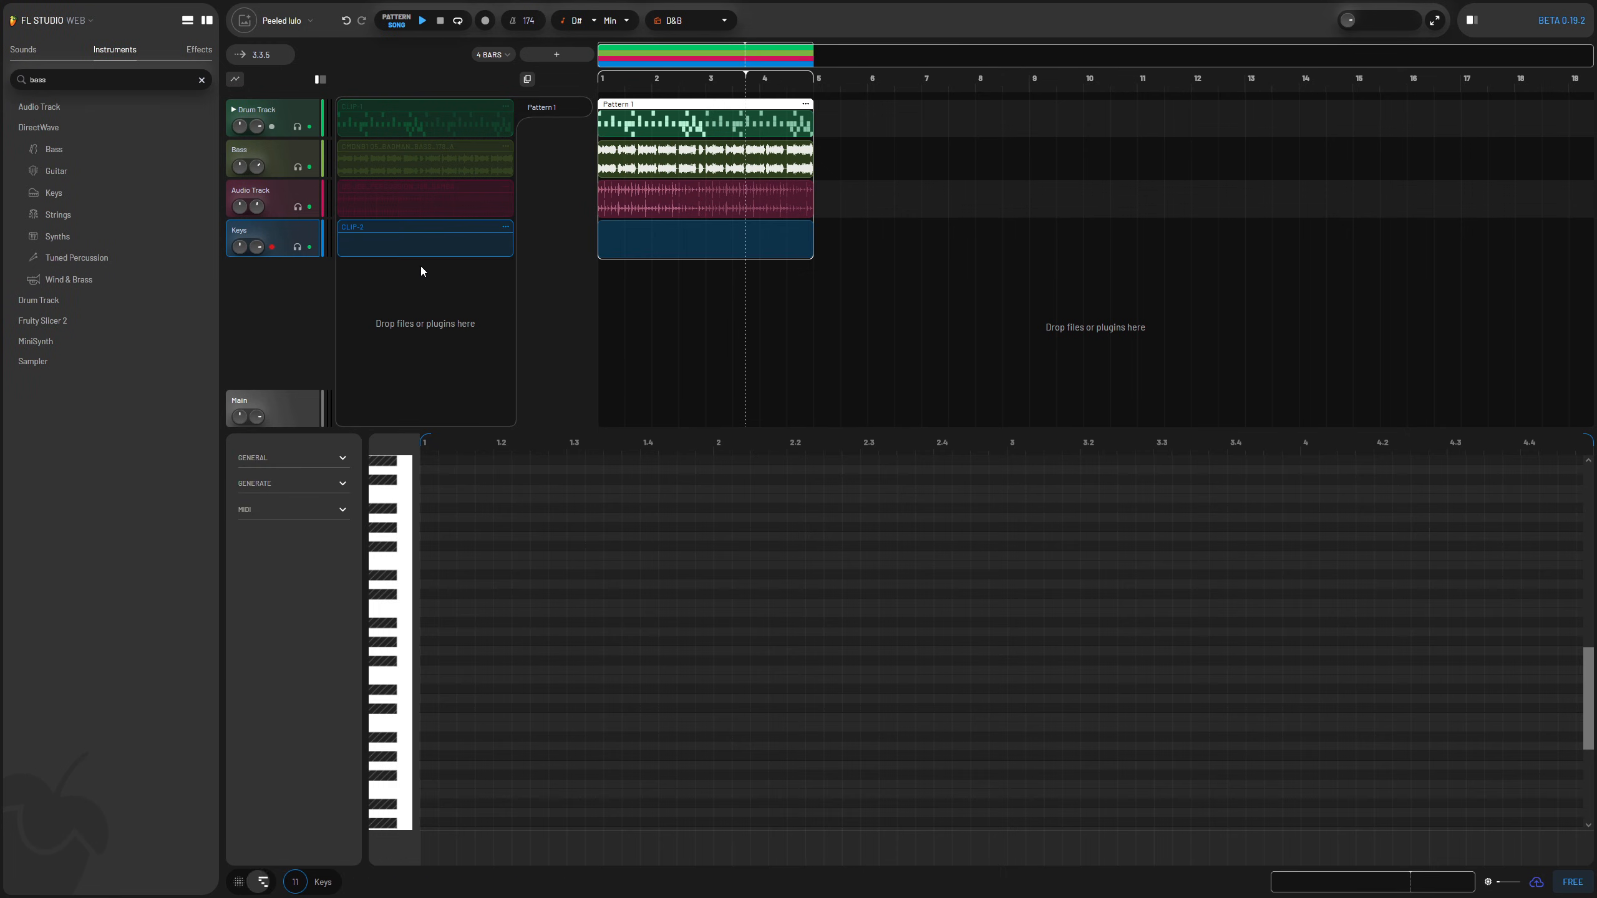
Step: Generate a chord progression in the Keys clip, regenerate it for a new variation, and audition each version
left_click(292, 490)
left_click(286, 511)
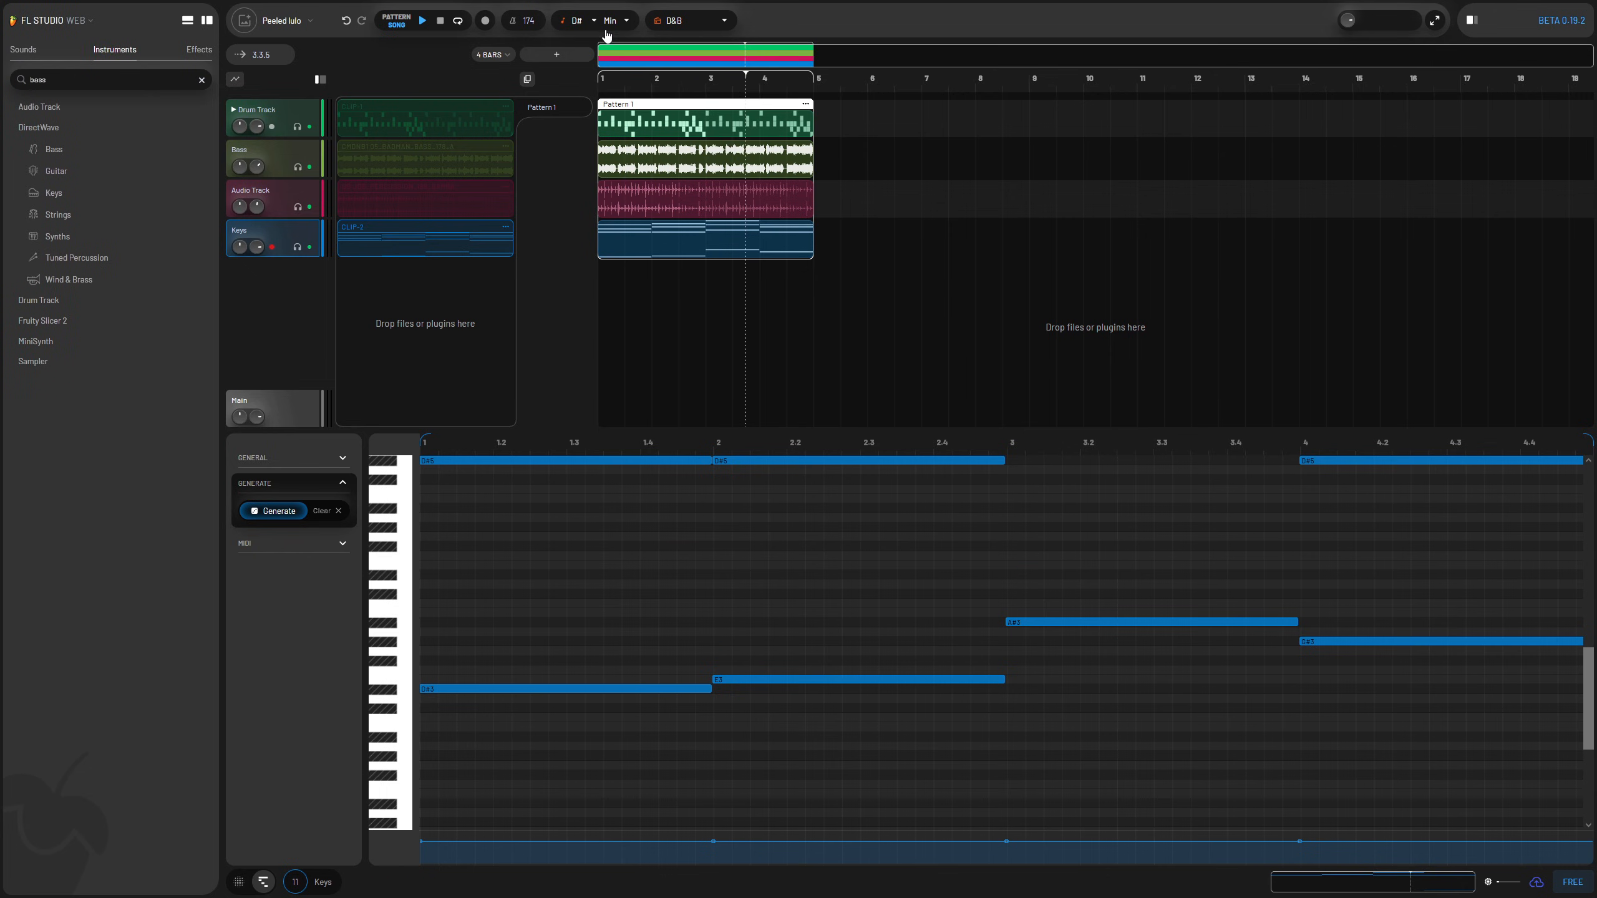
key("space")
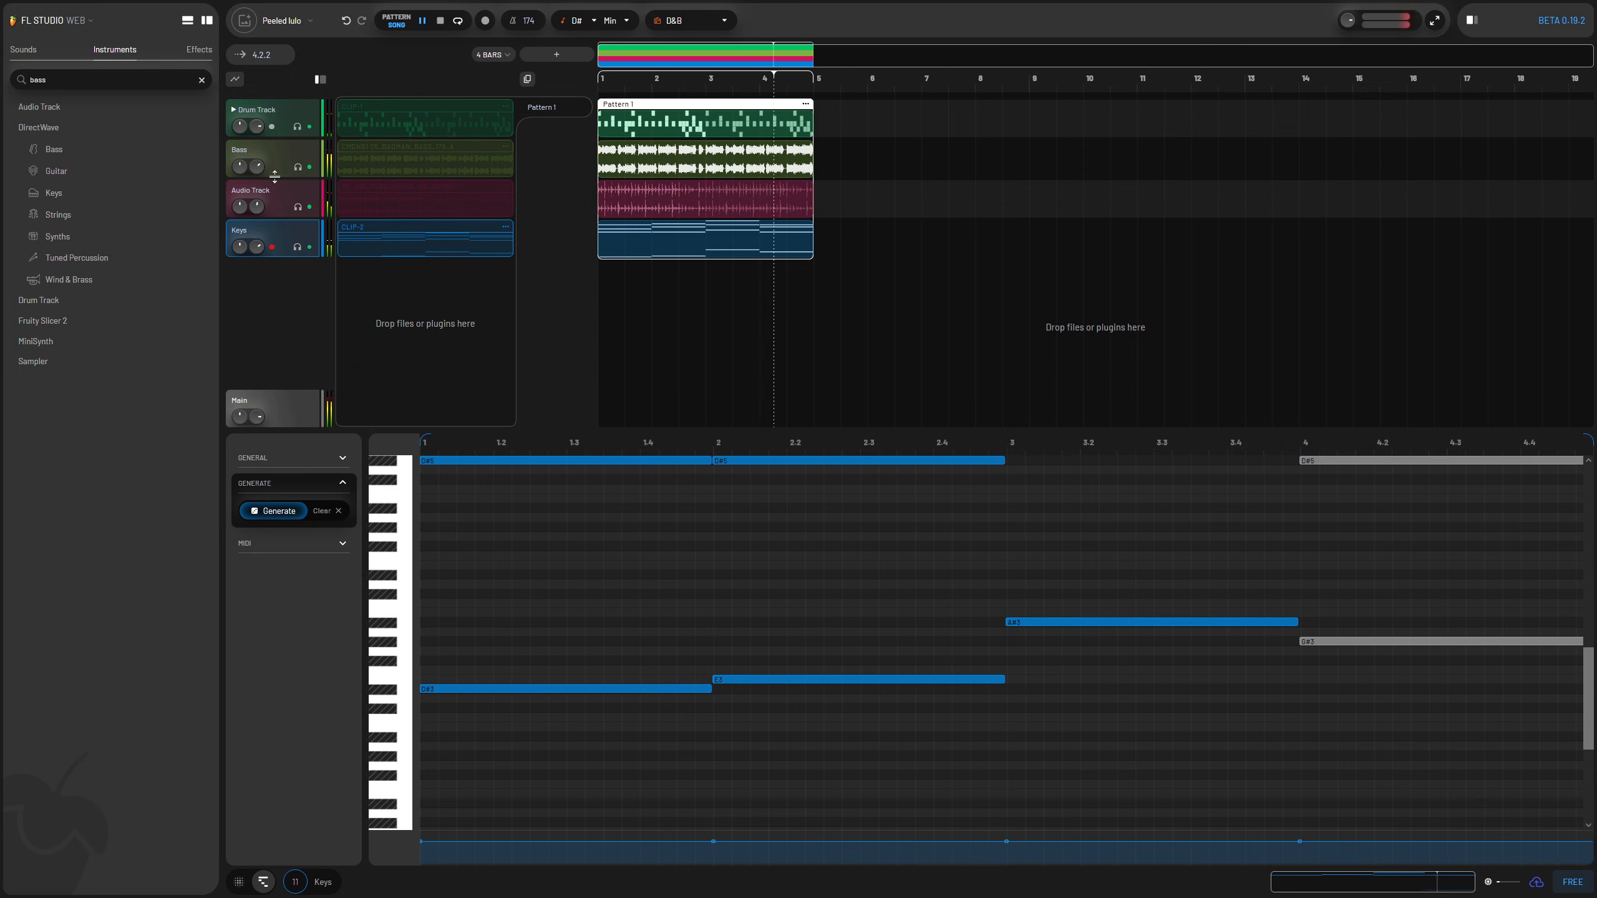
key("space")
left_click(276, 511)
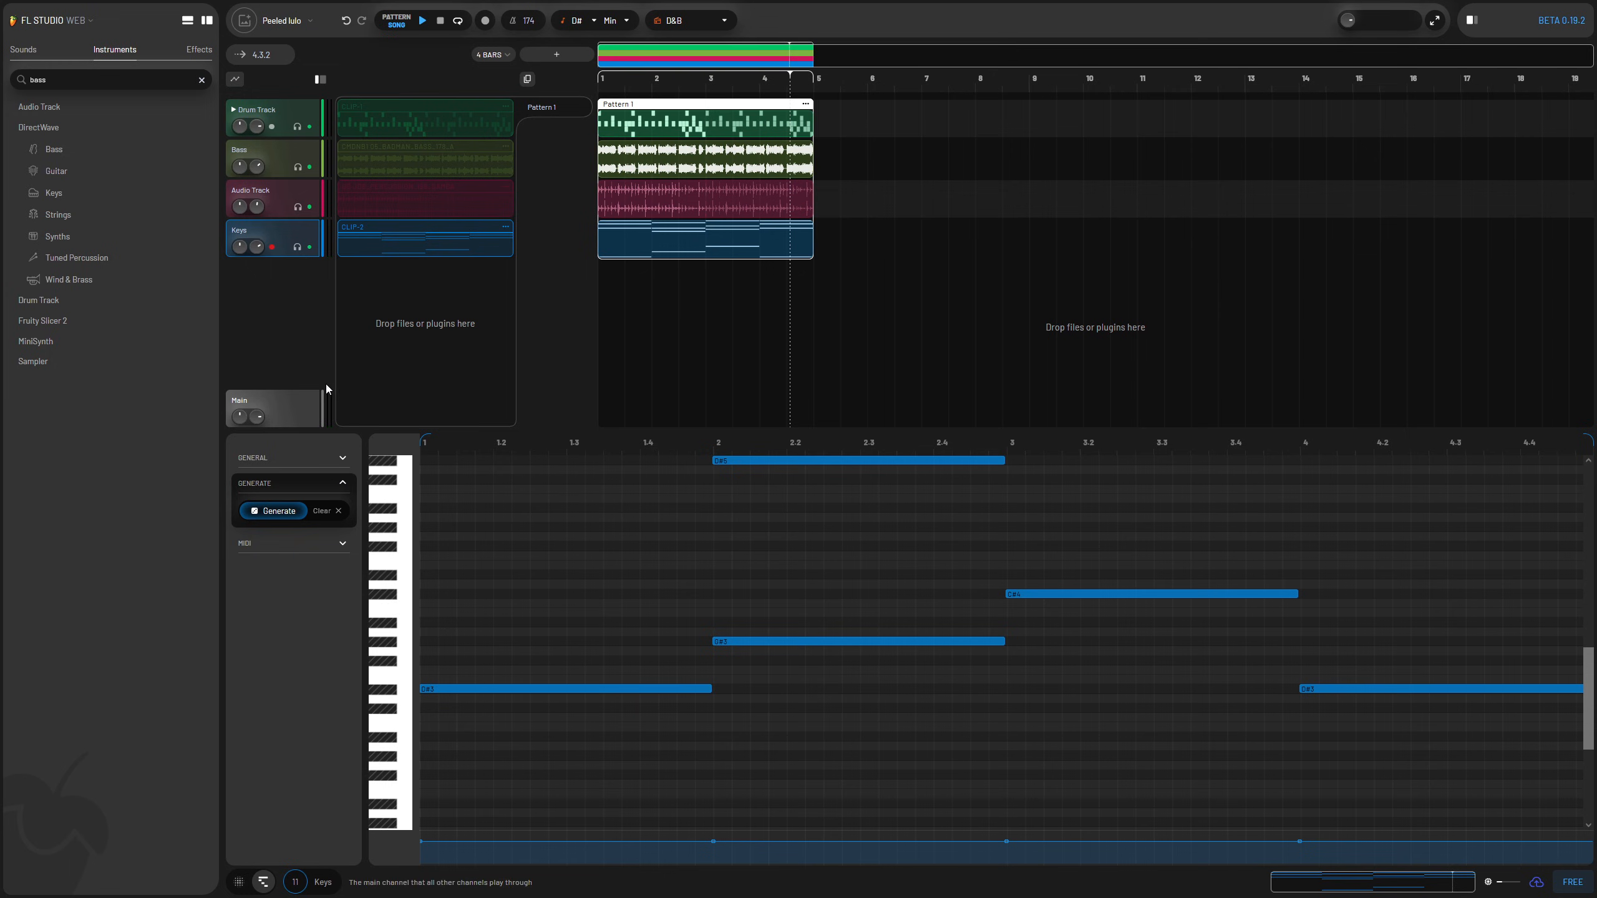
key("space")
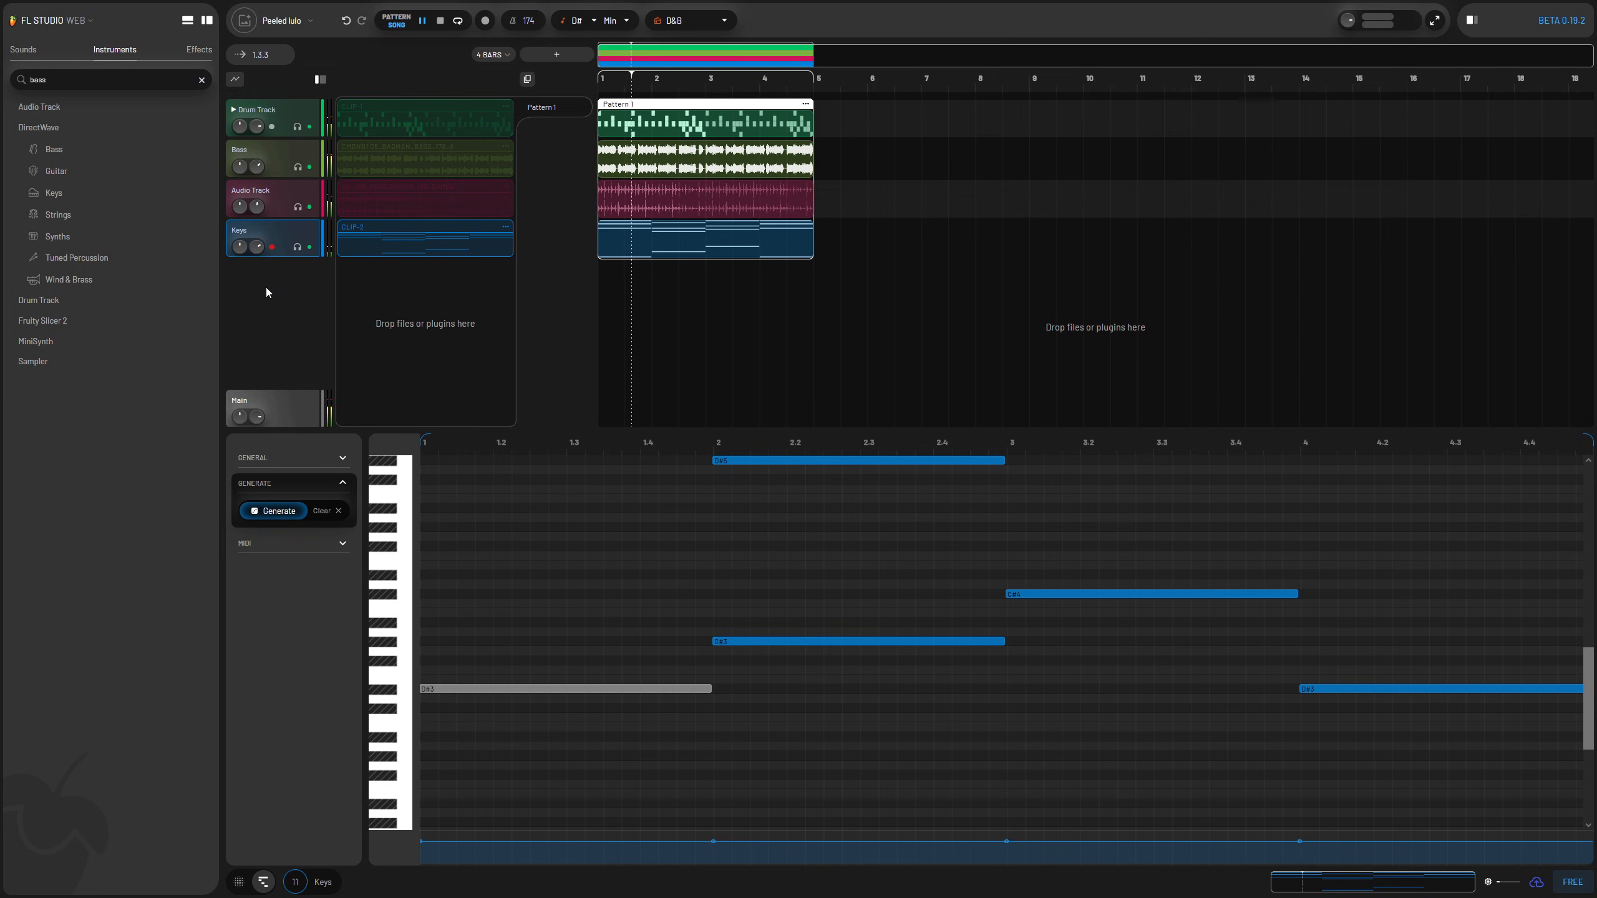
key("space")
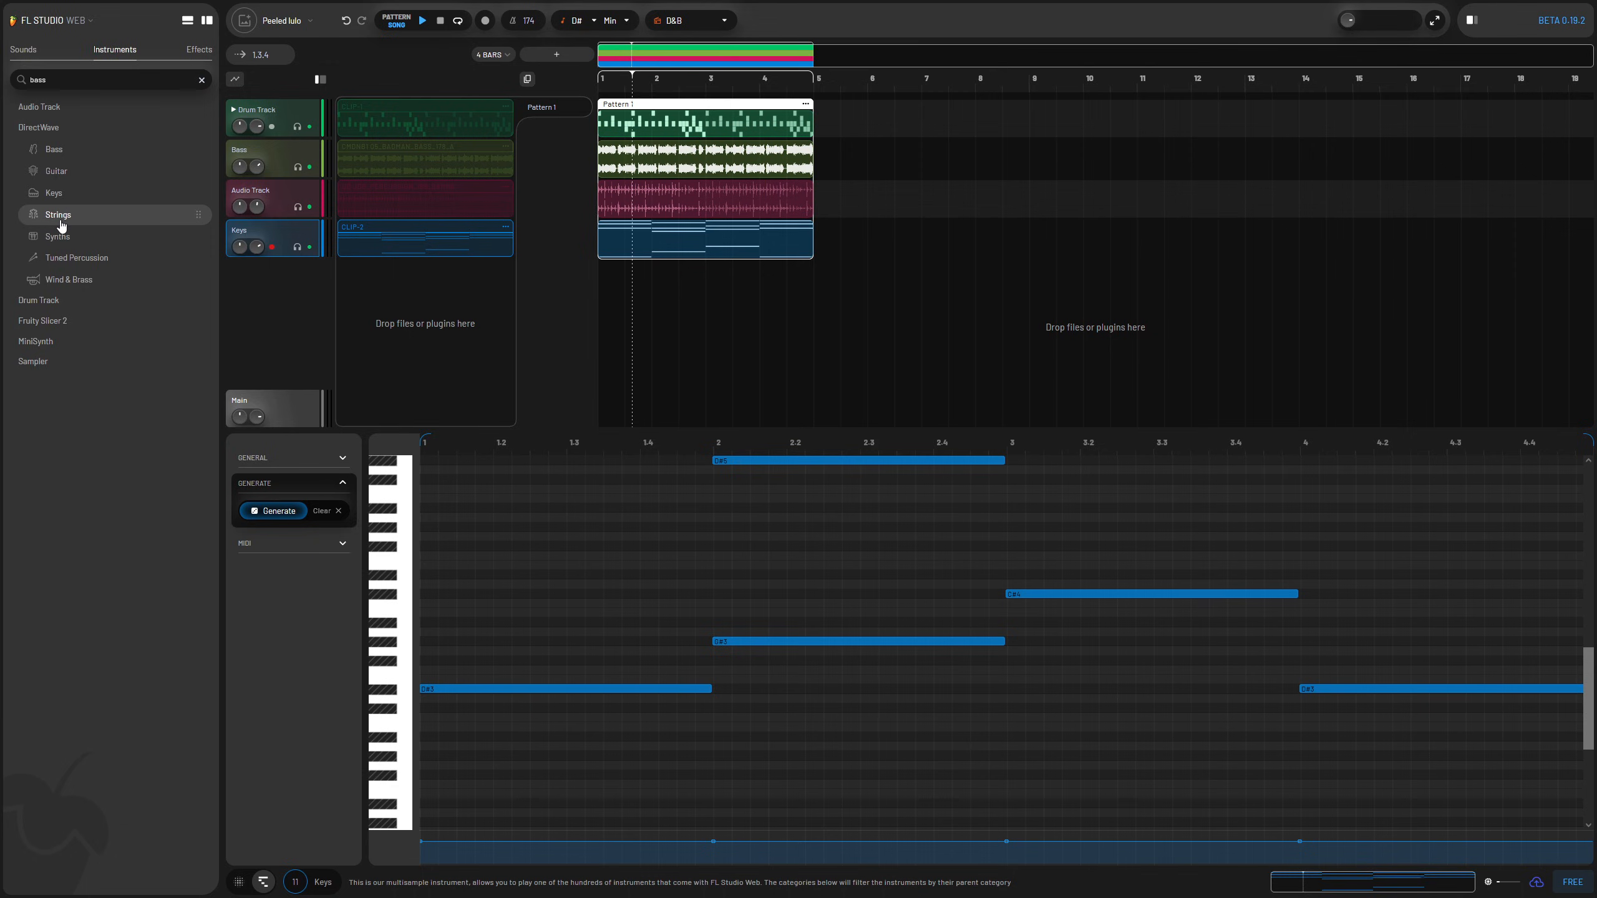
Step: Replace the Keys instrument with DirectWave Synths on the same track and play the generated chords
left_click_drag(63, 237, 273, 228)
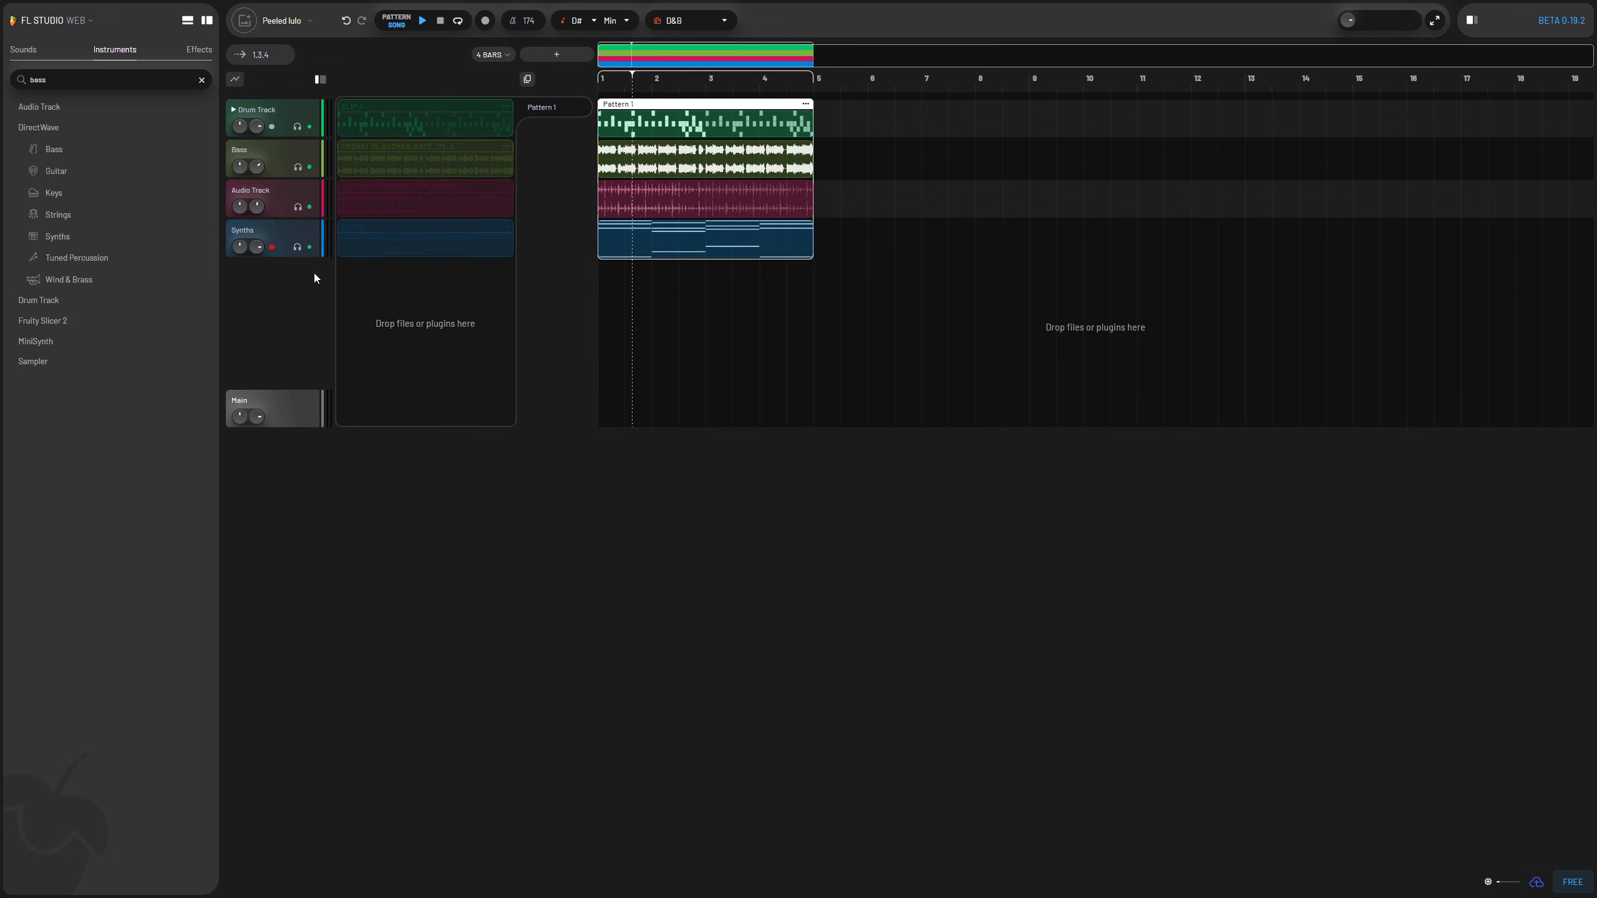
key("space")
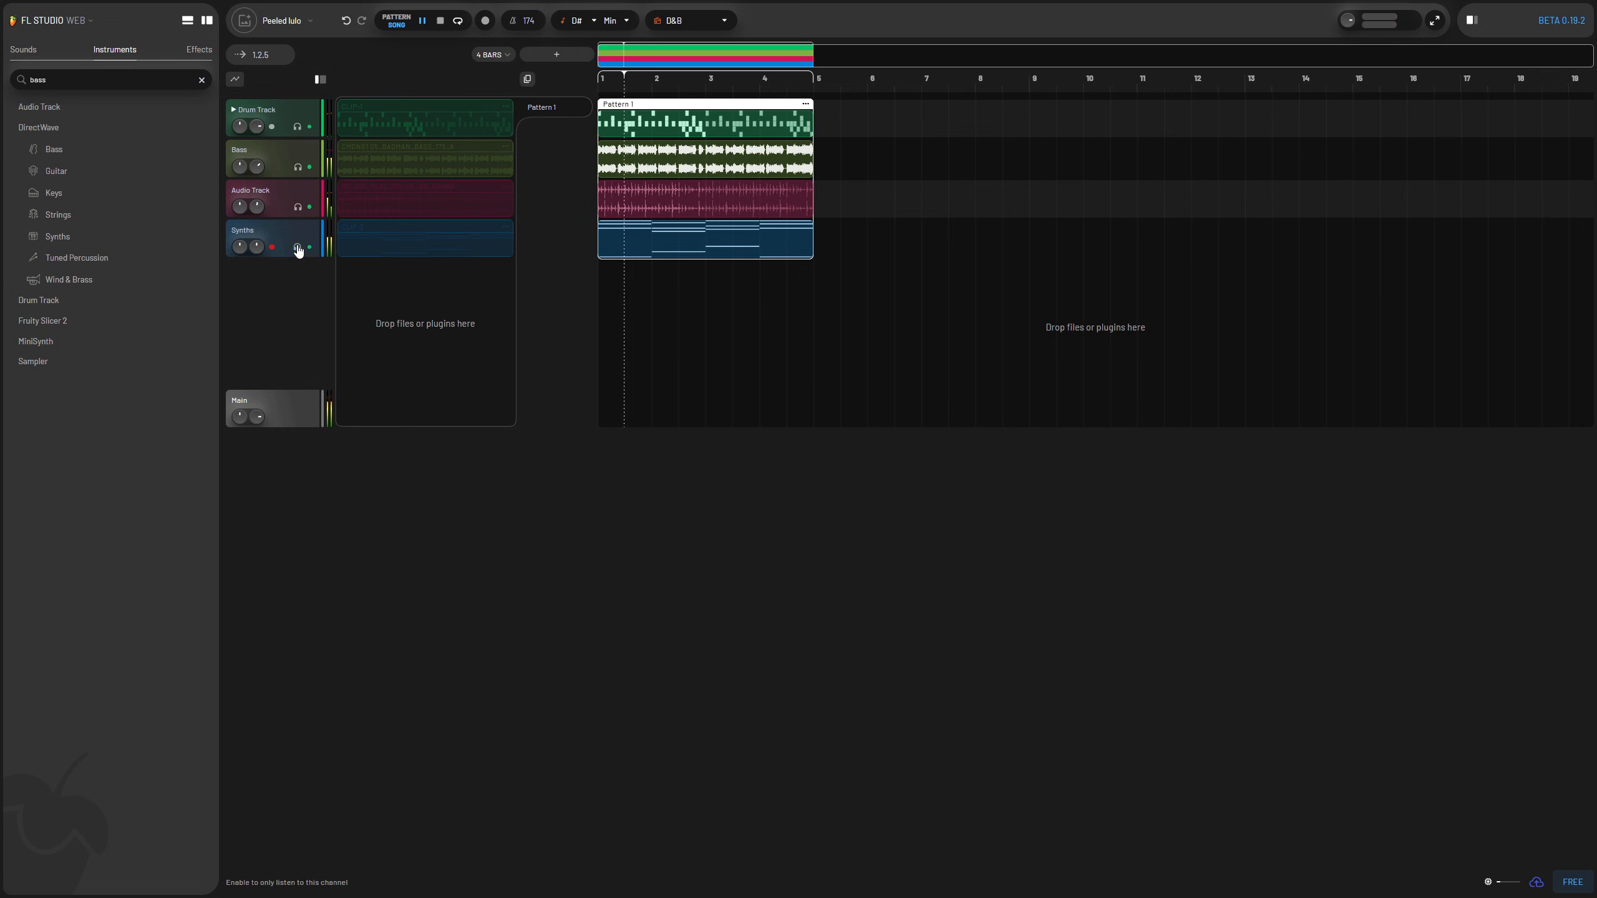
Step: Change the Synths track's DirectWave sample to KEYS/WURLI and lower its low-pass filter cutoff while listening to the pattern
left_click(263, 235)
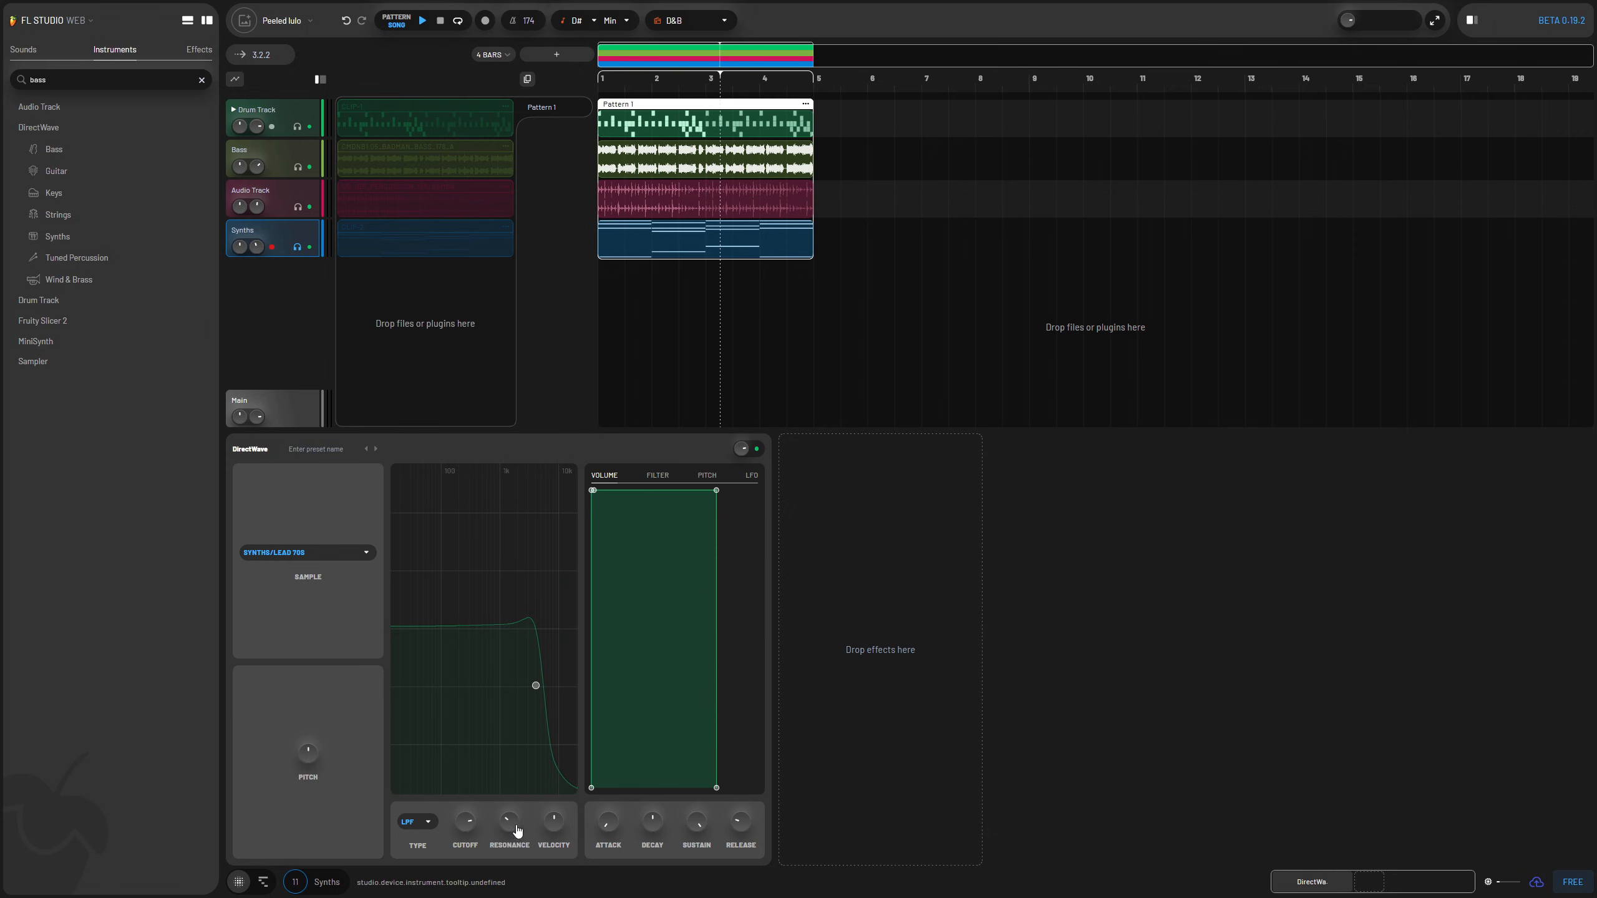
left_click_drag(474, 838, 470, 843)
left_click(329, 549)
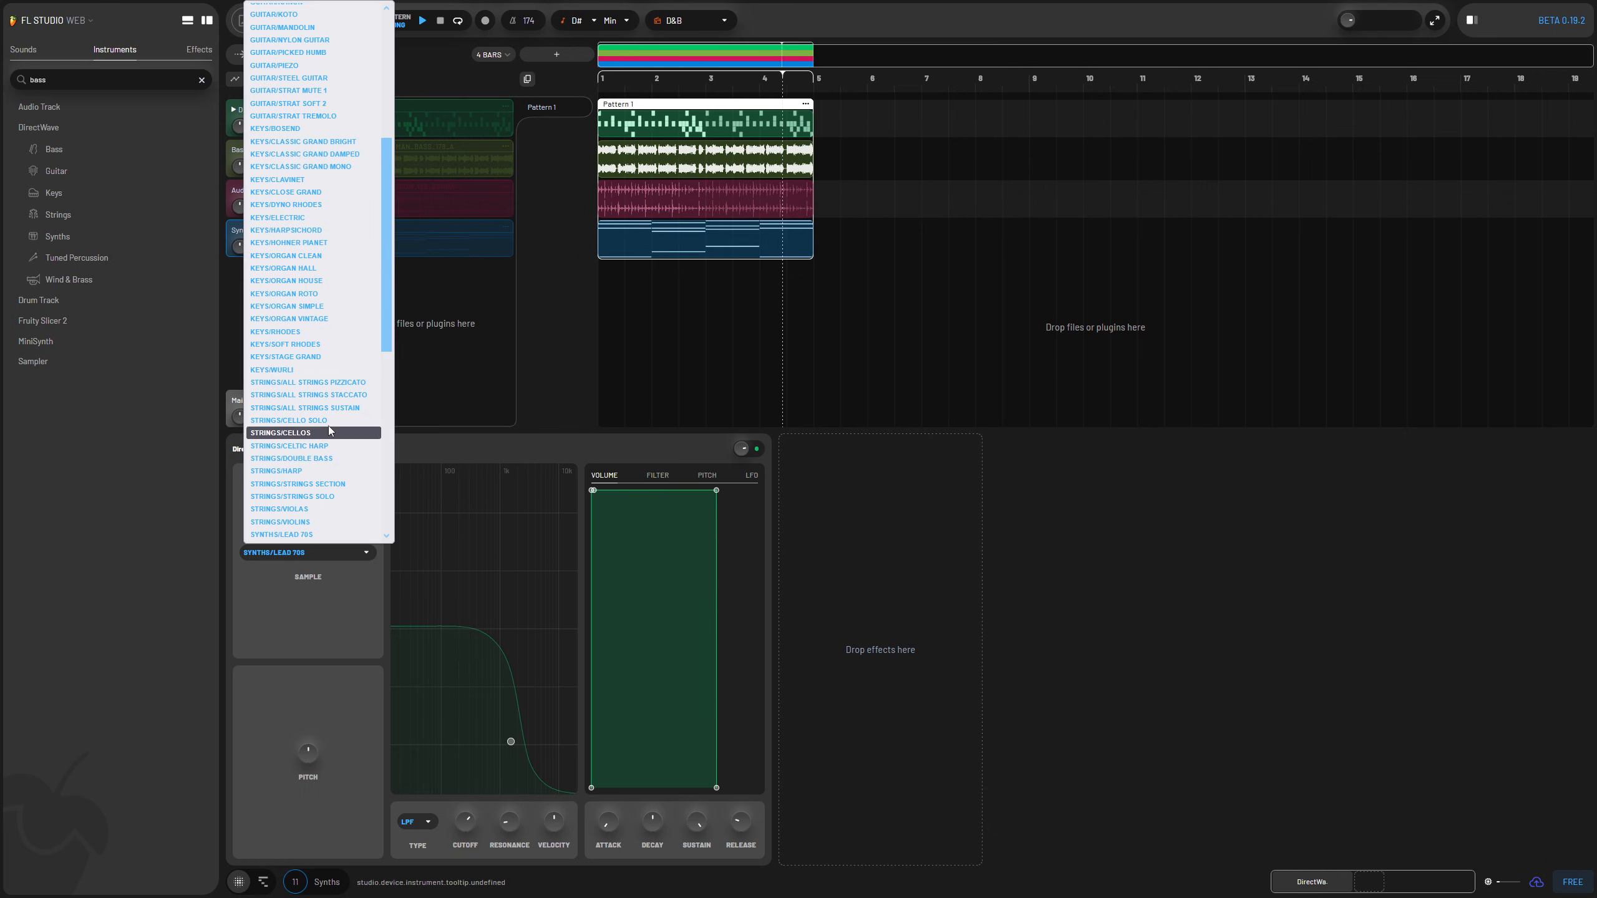
left_click(302, 370)
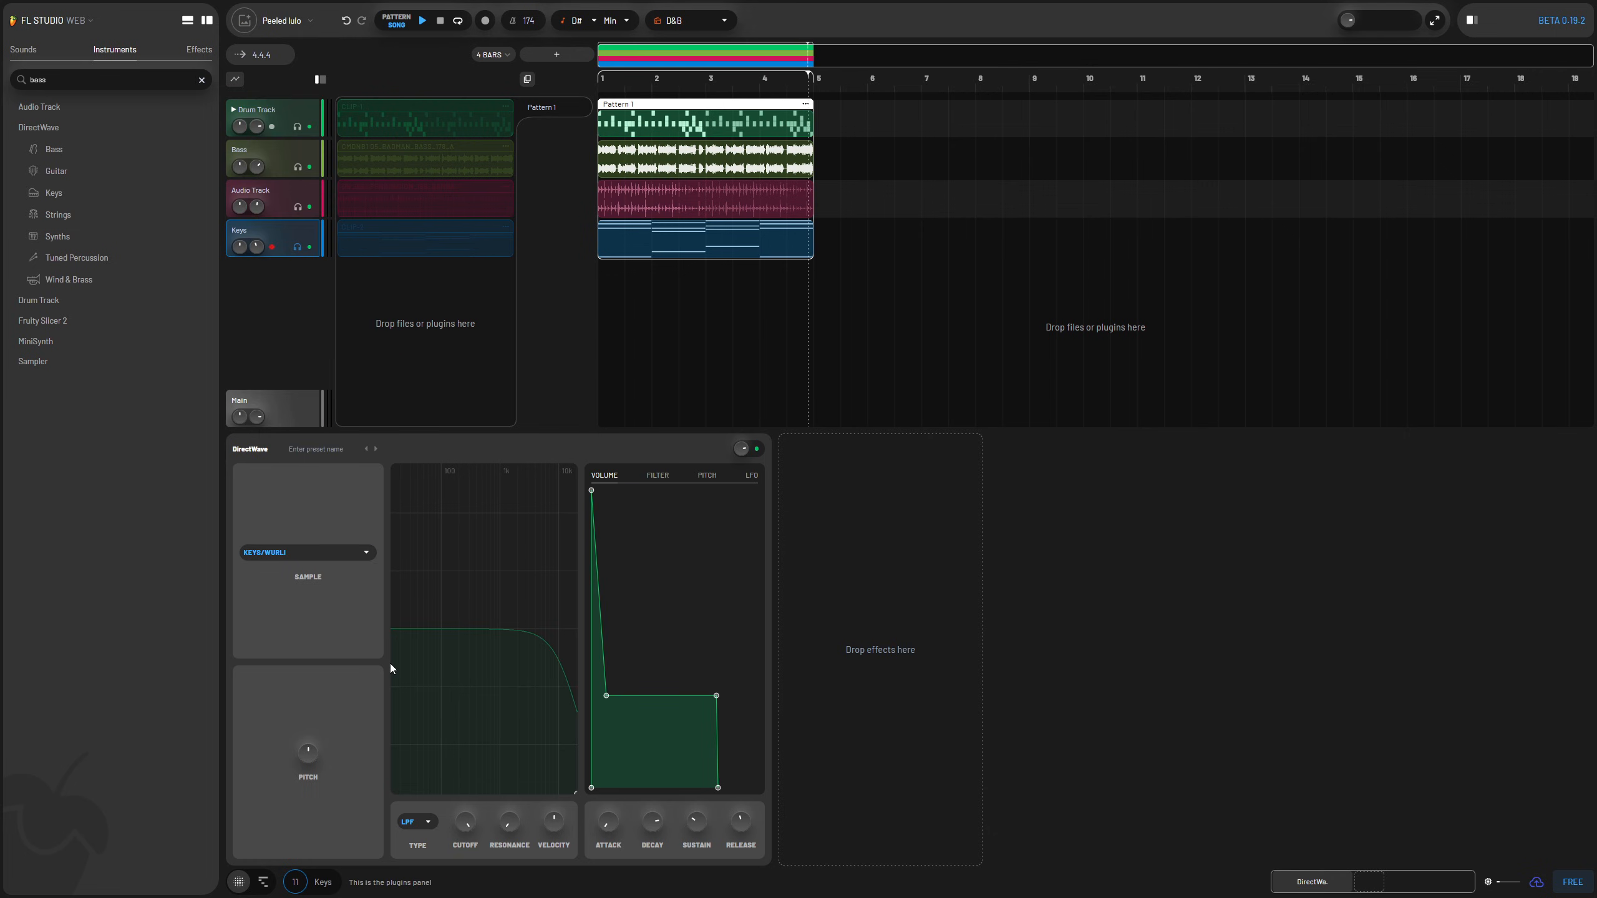
key("space")
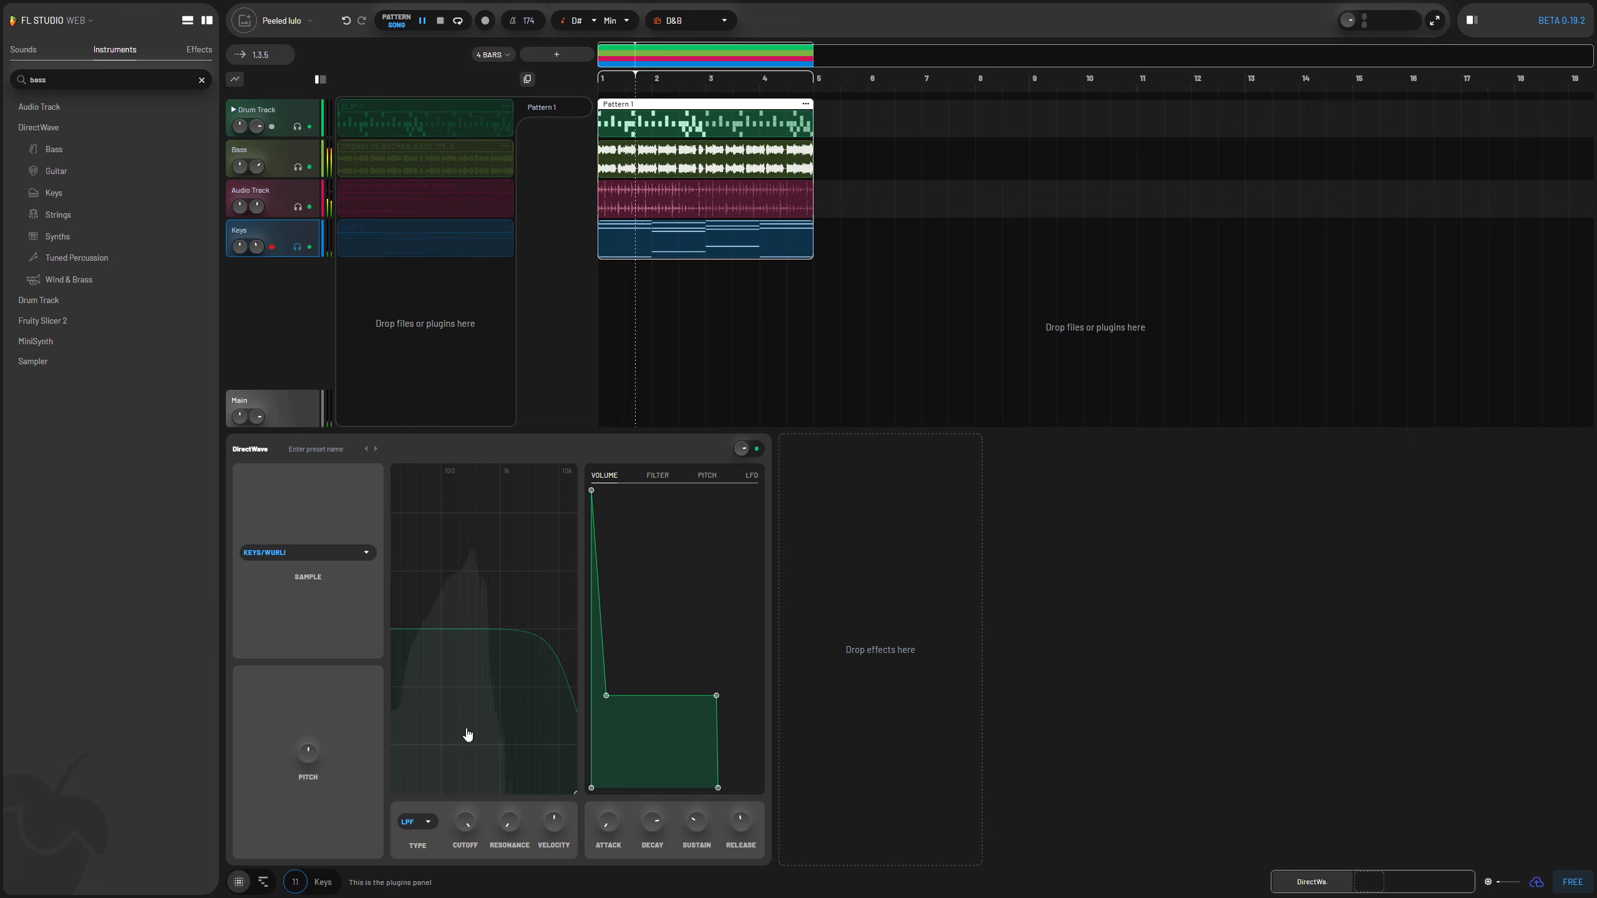
mouse_move(464, 828)
left_mouse_down()
mouse_move(464, 864)
mouse_move(474, 810)
left_mouse_up()
key("space")
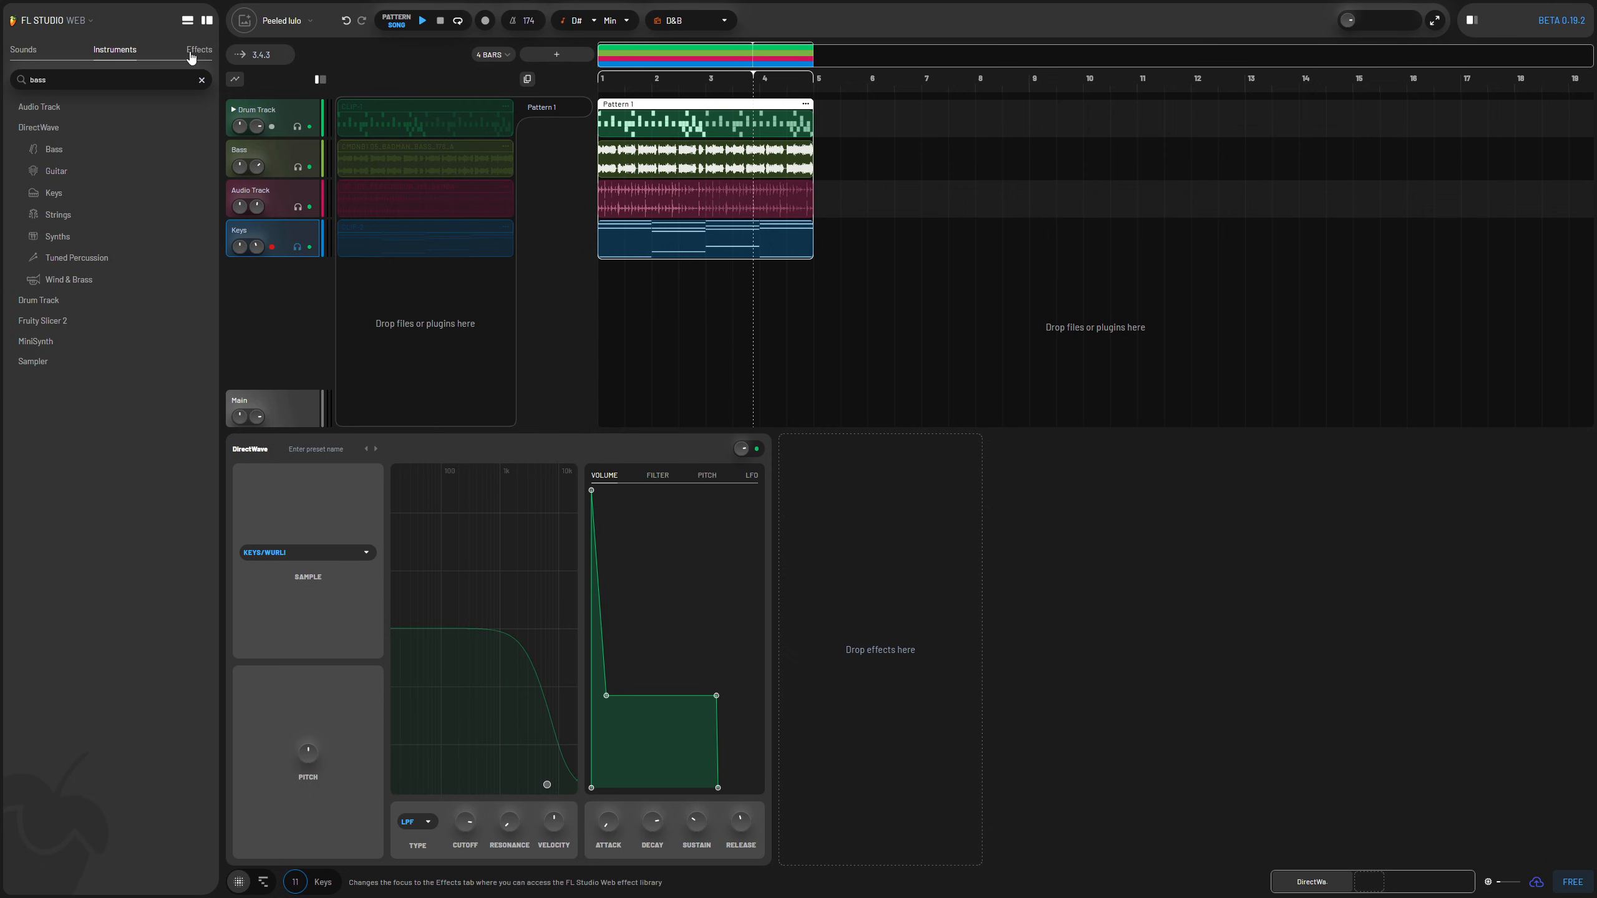
Step: Add LuxeVerb to the Keys track, lengthen its decay, raise brightness and character, widen the reverb, and lower its mix during playback
left_click(192, 56)
left_click_drag(596, 380, 906, 640)
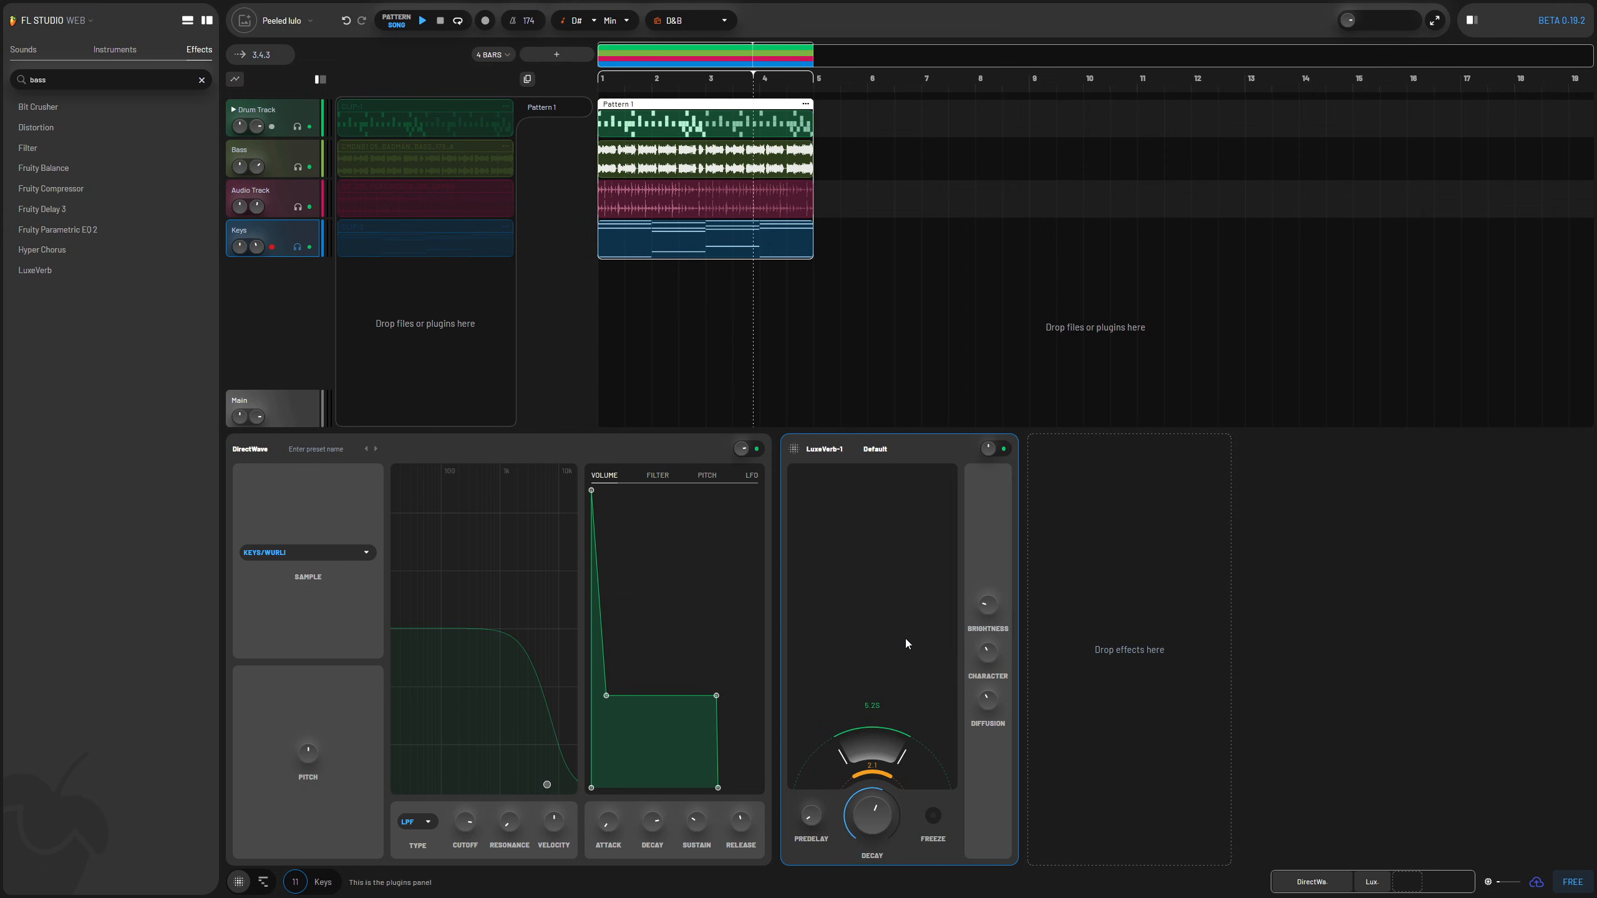
key("space")
left_click_drag(889, 761, 898, 715)
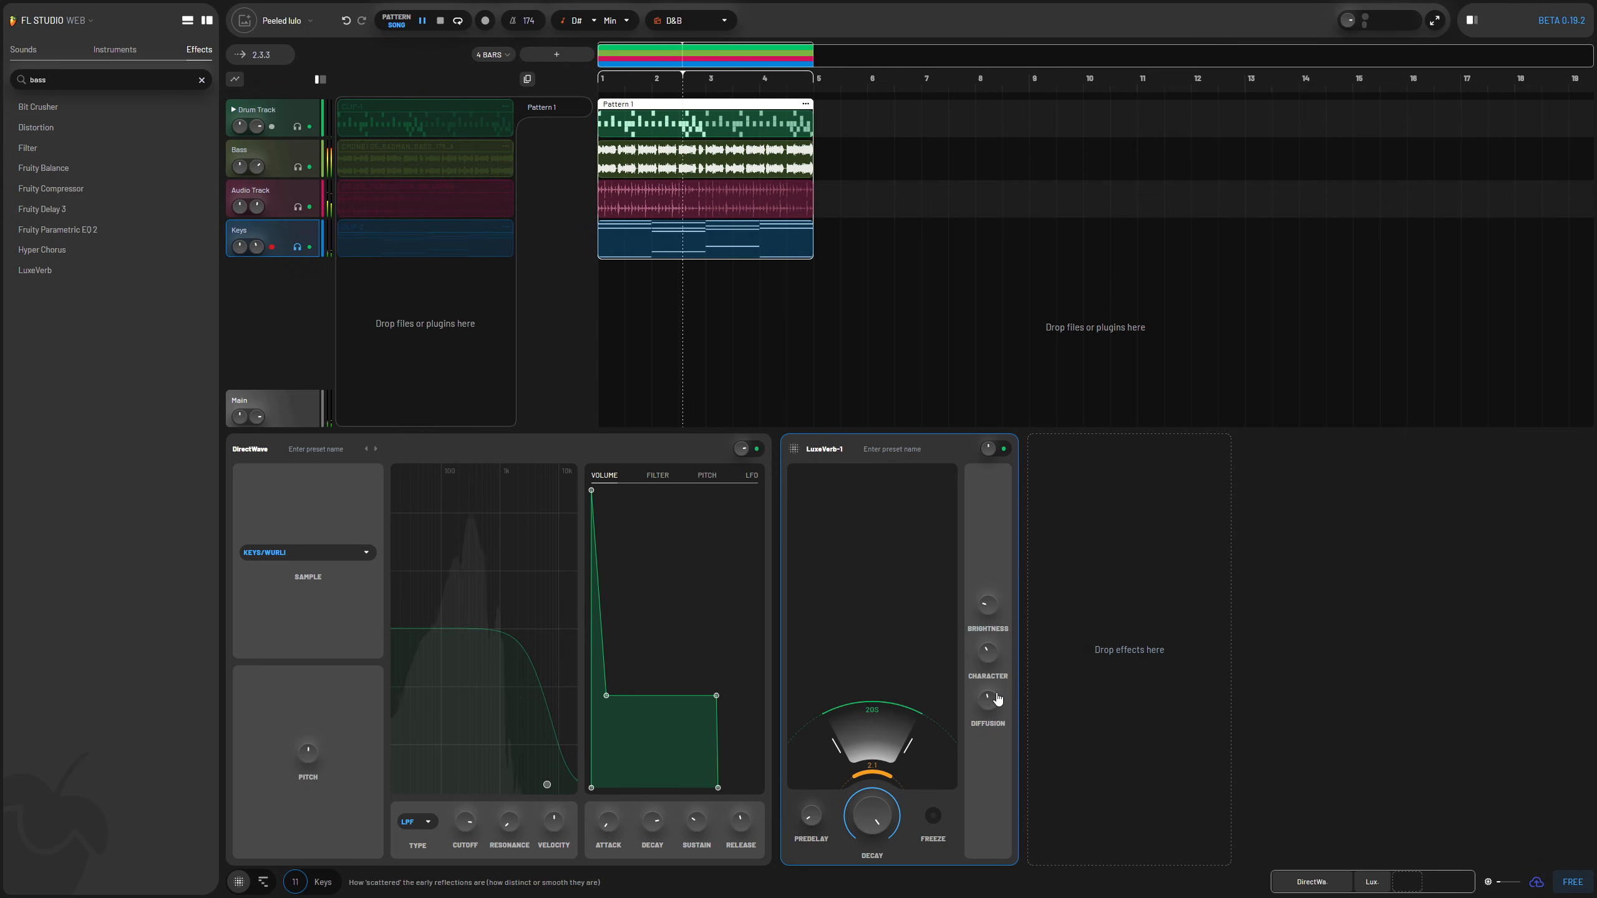
left_click_drag(991, 652, 994, 640)
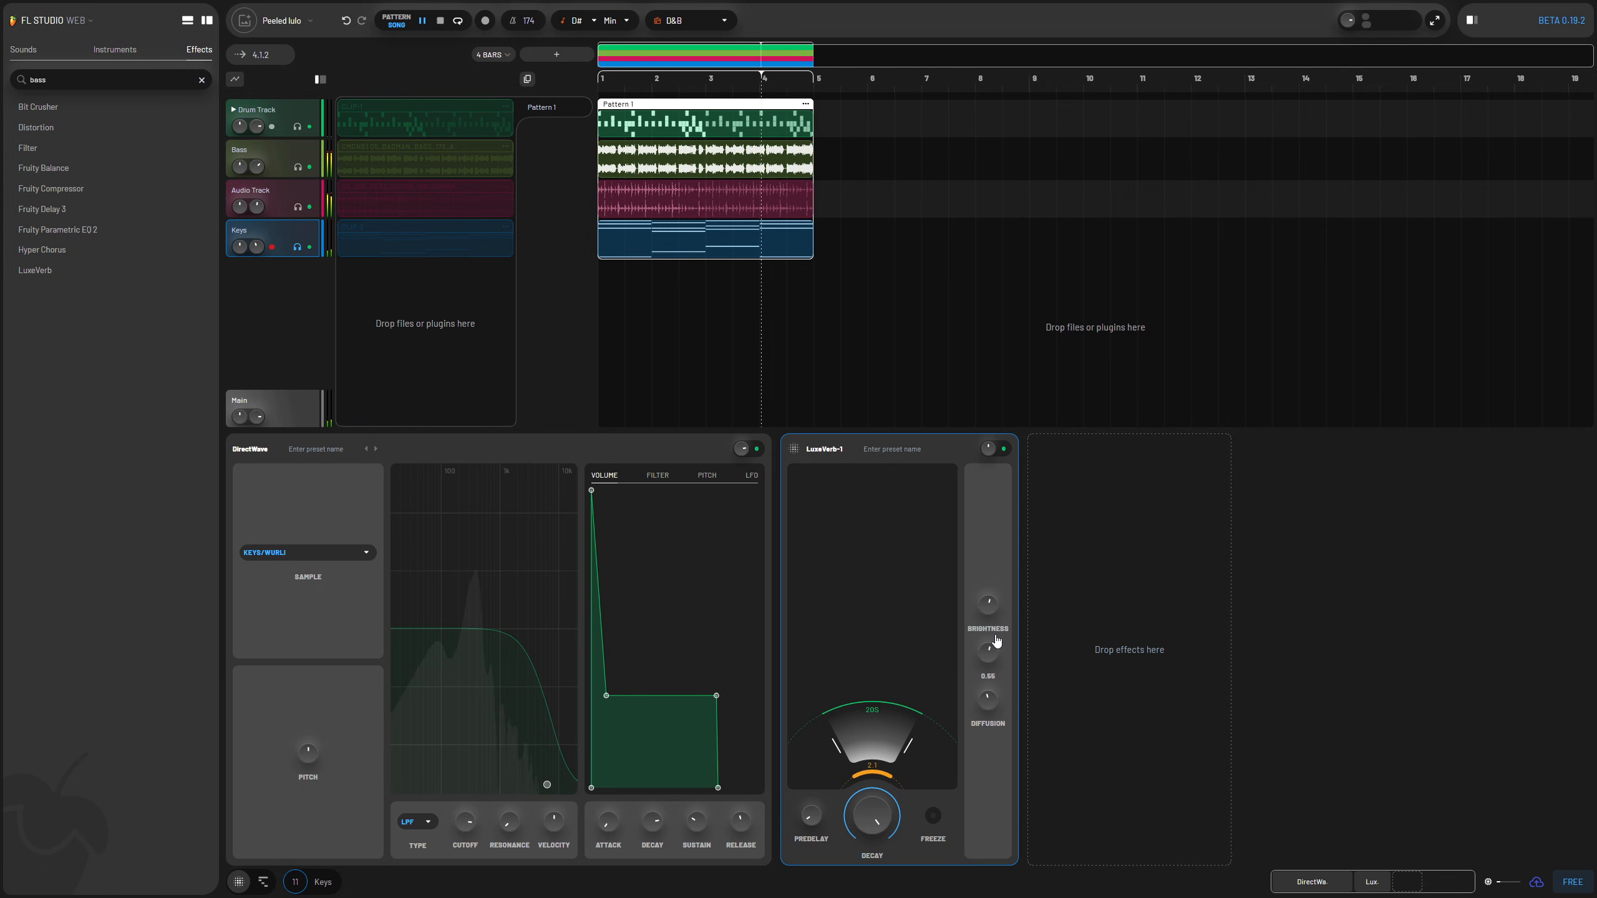
mouse_move(872, 694)
left_mouse_down()
mouse_move(818, 770)
mouse_move(868, 692)
left_mouse_up()
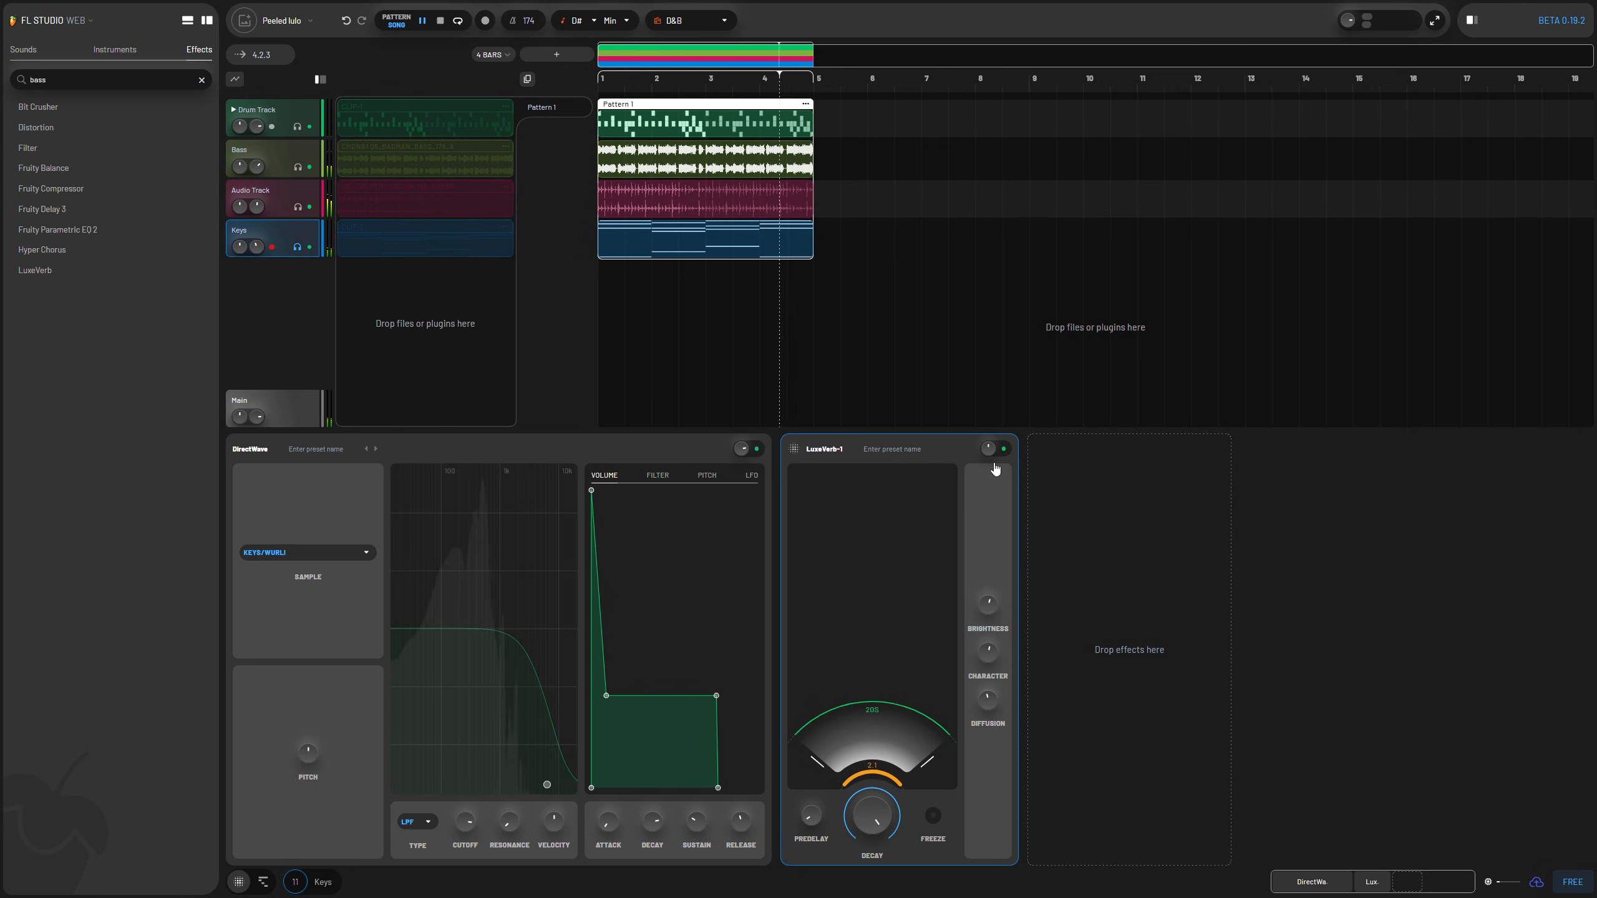
key("space")
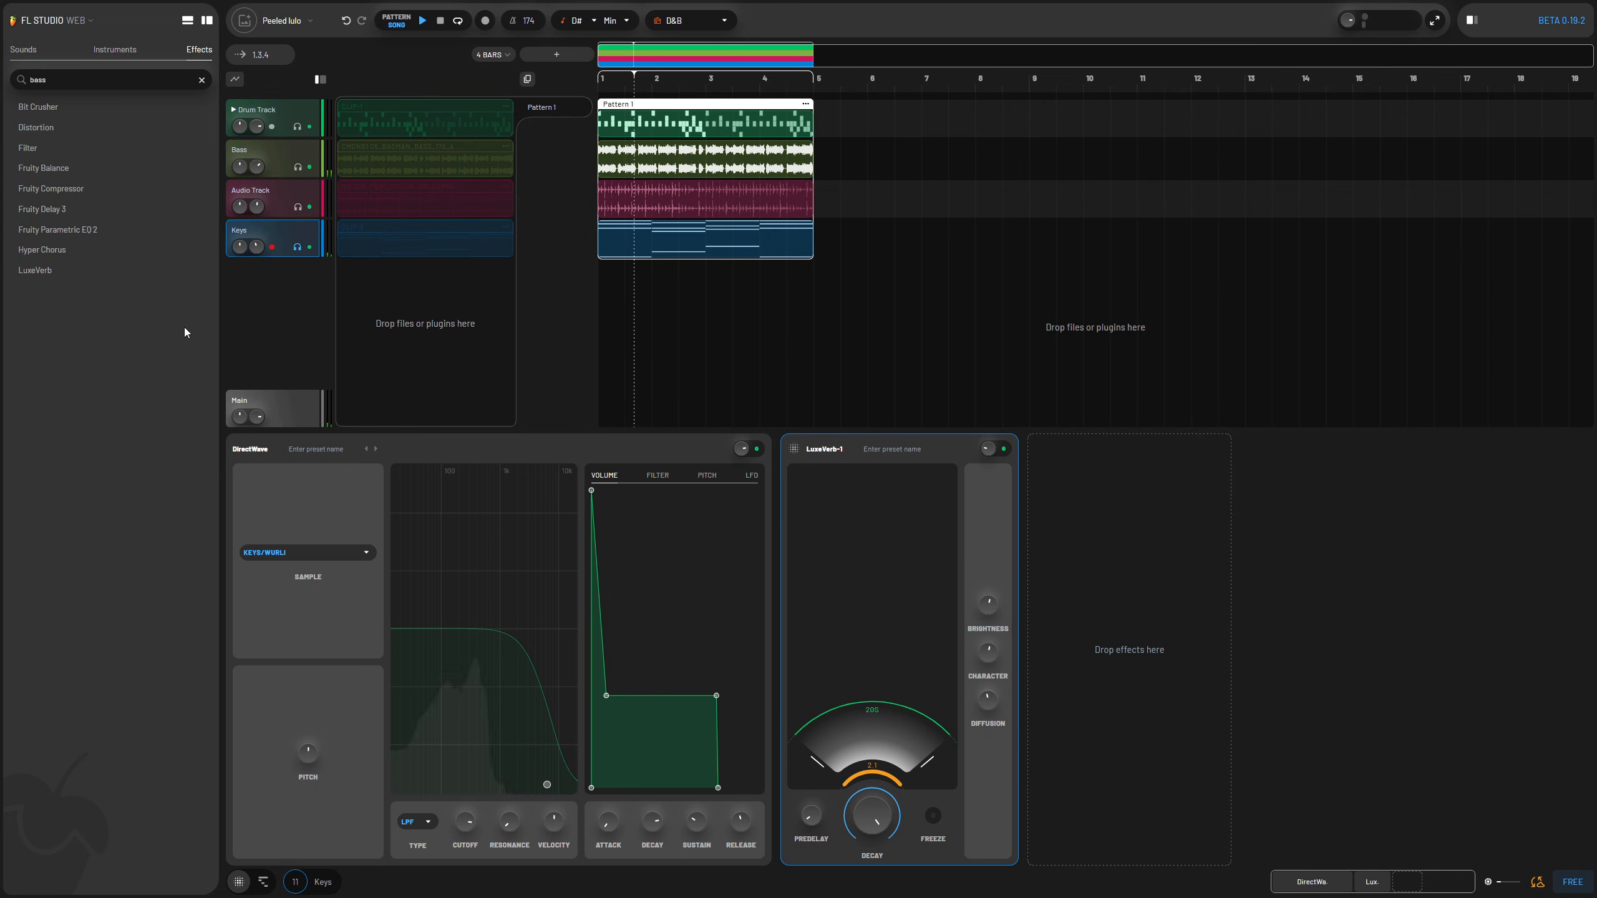
Step: Add Fruity Delay 3 after LuxeVerb and adjust its feedback and divisions while playing the pattern
left_click_drag(68, 214, 103, 218)
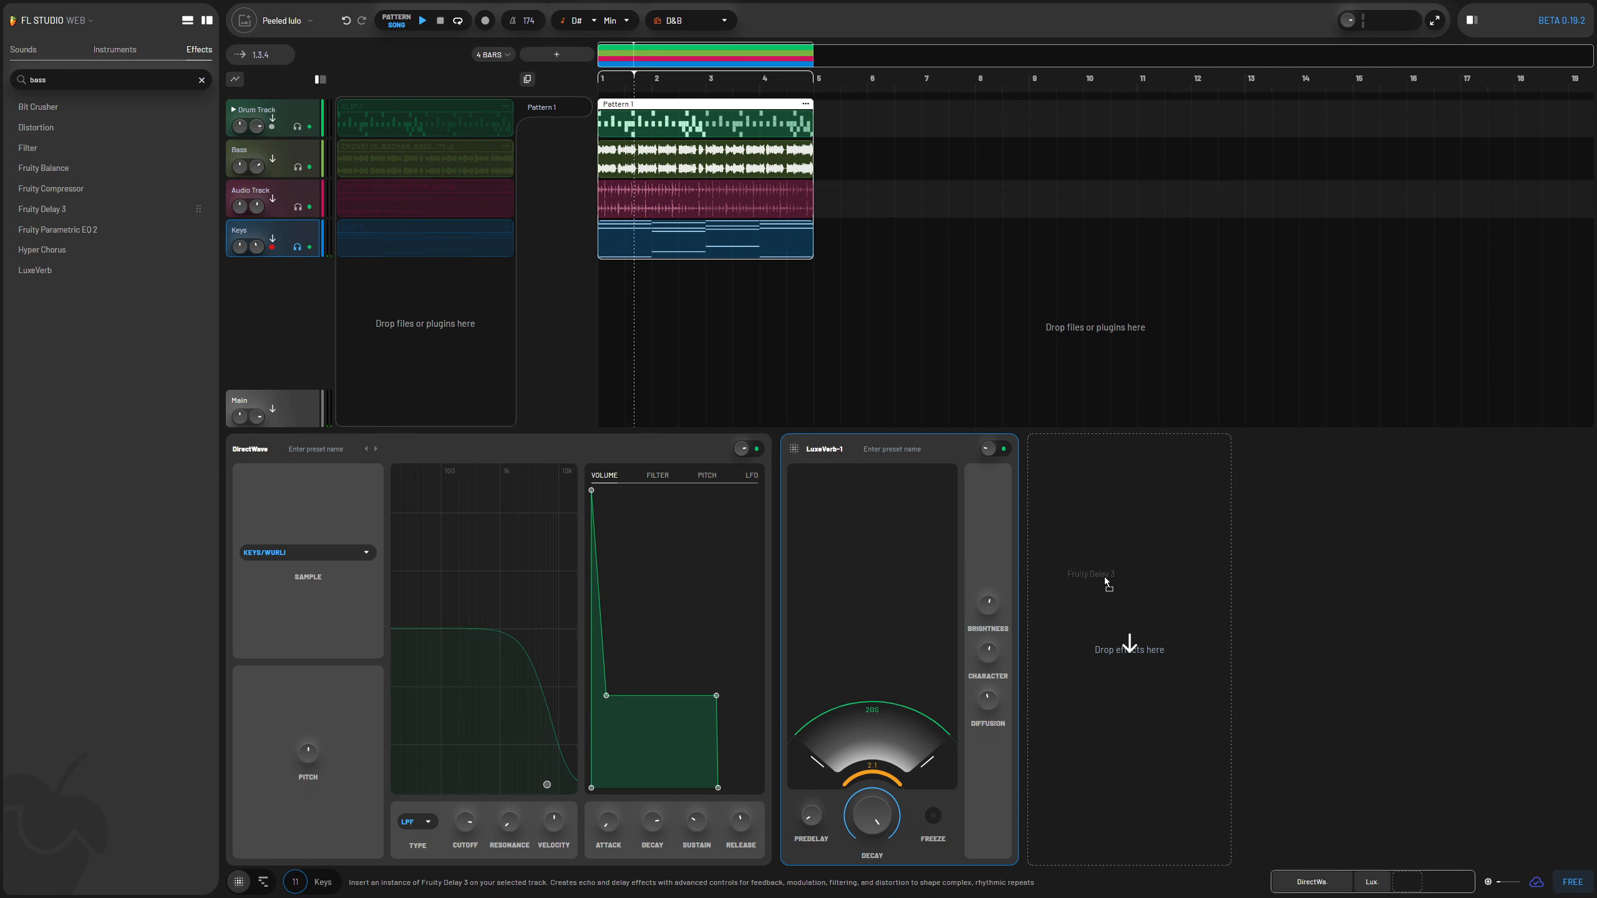
left_click_drag(1104, 577, 1148, 618)
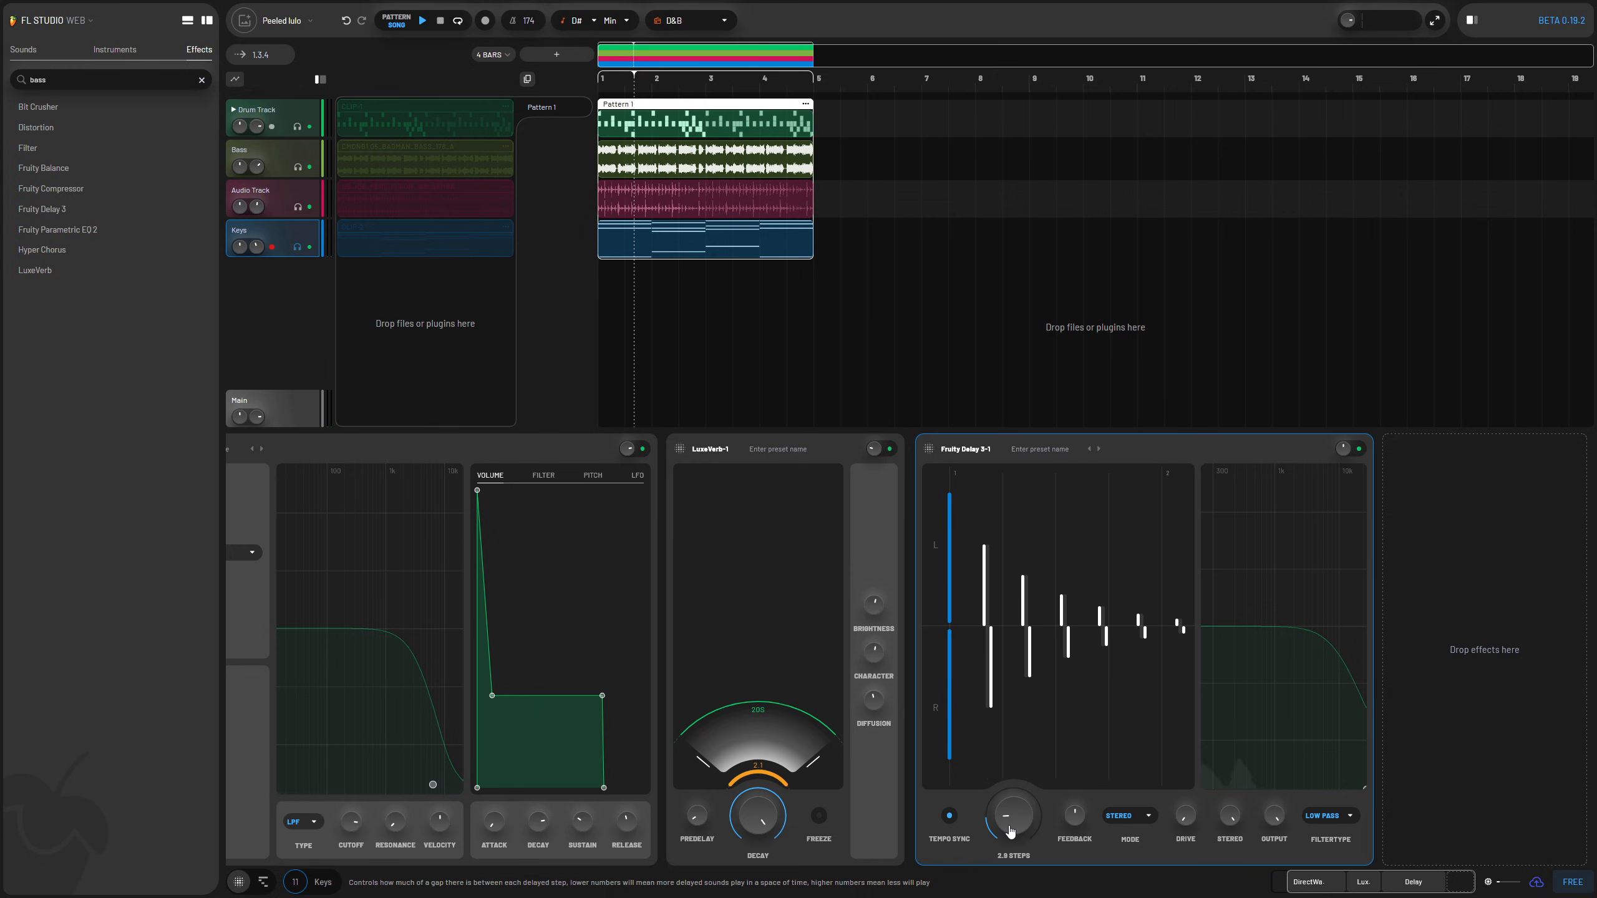
key("space")
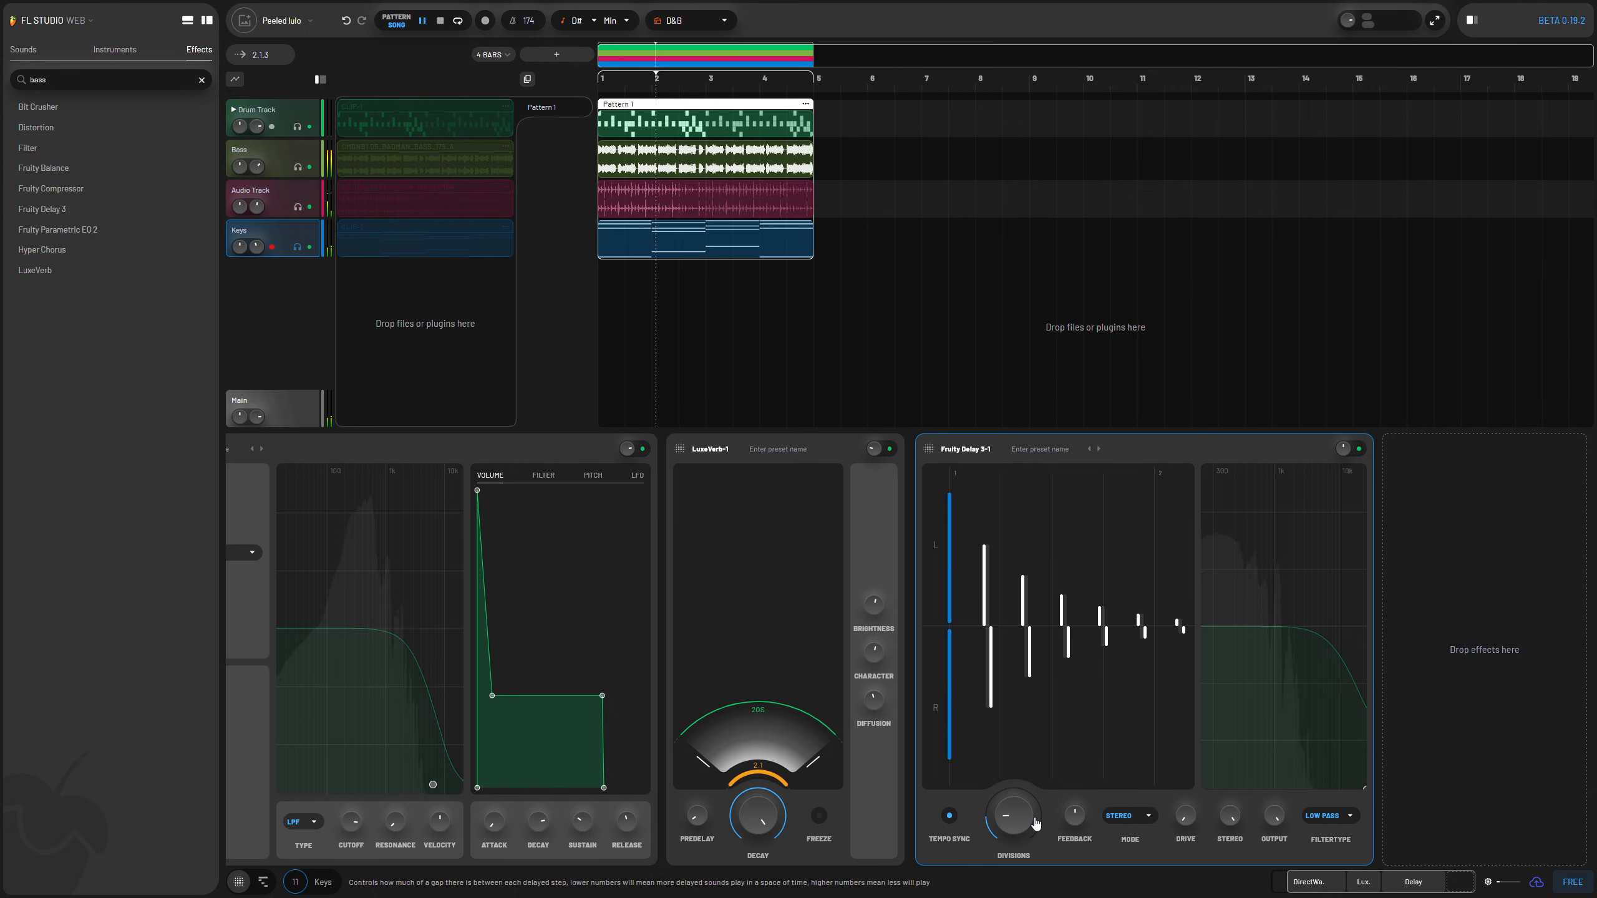
mouse_move(1084, 806)
left_mouse_down()
mouse_move(1085, 828)
mouse_move(1020, 826)
mouse_move(1023, 843)
mouse_move(1081, 777)
mouse_move(1075, 810)
mouse_move(1075, 784)
mouse_move(1025, 812)
mouse_move(1027, 798)
mouse_move(1078, 828)
left_mouse_up()
key("space")
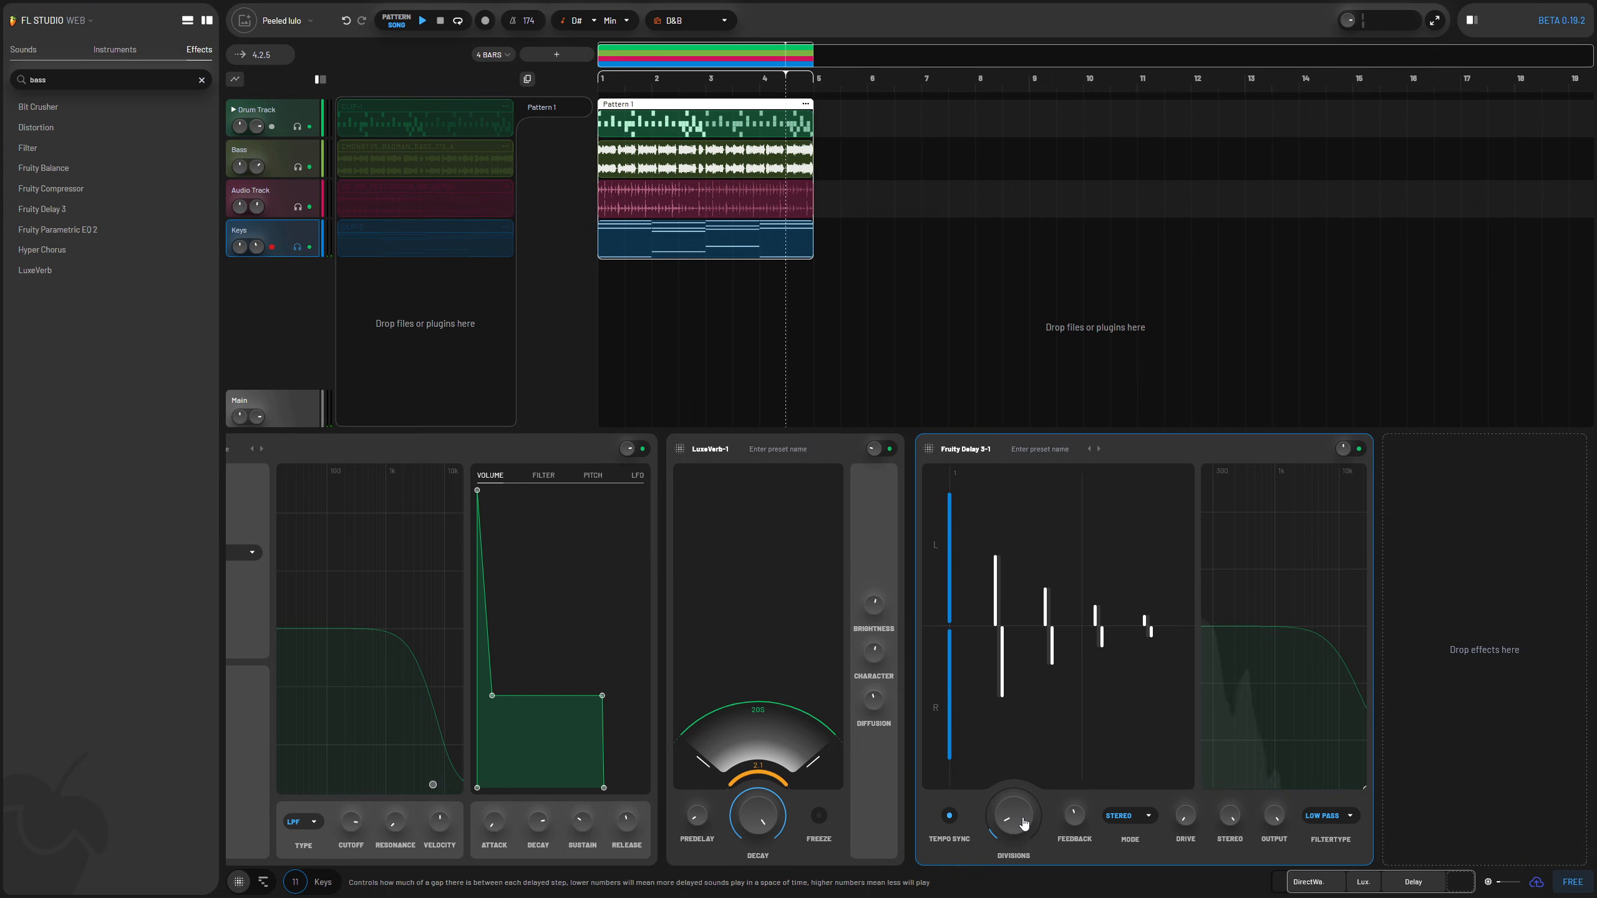
Step: Turn the delay's tempo sync off and back on, raise its divisions, and reduce the delay mix during playback
left_click(951, 817)
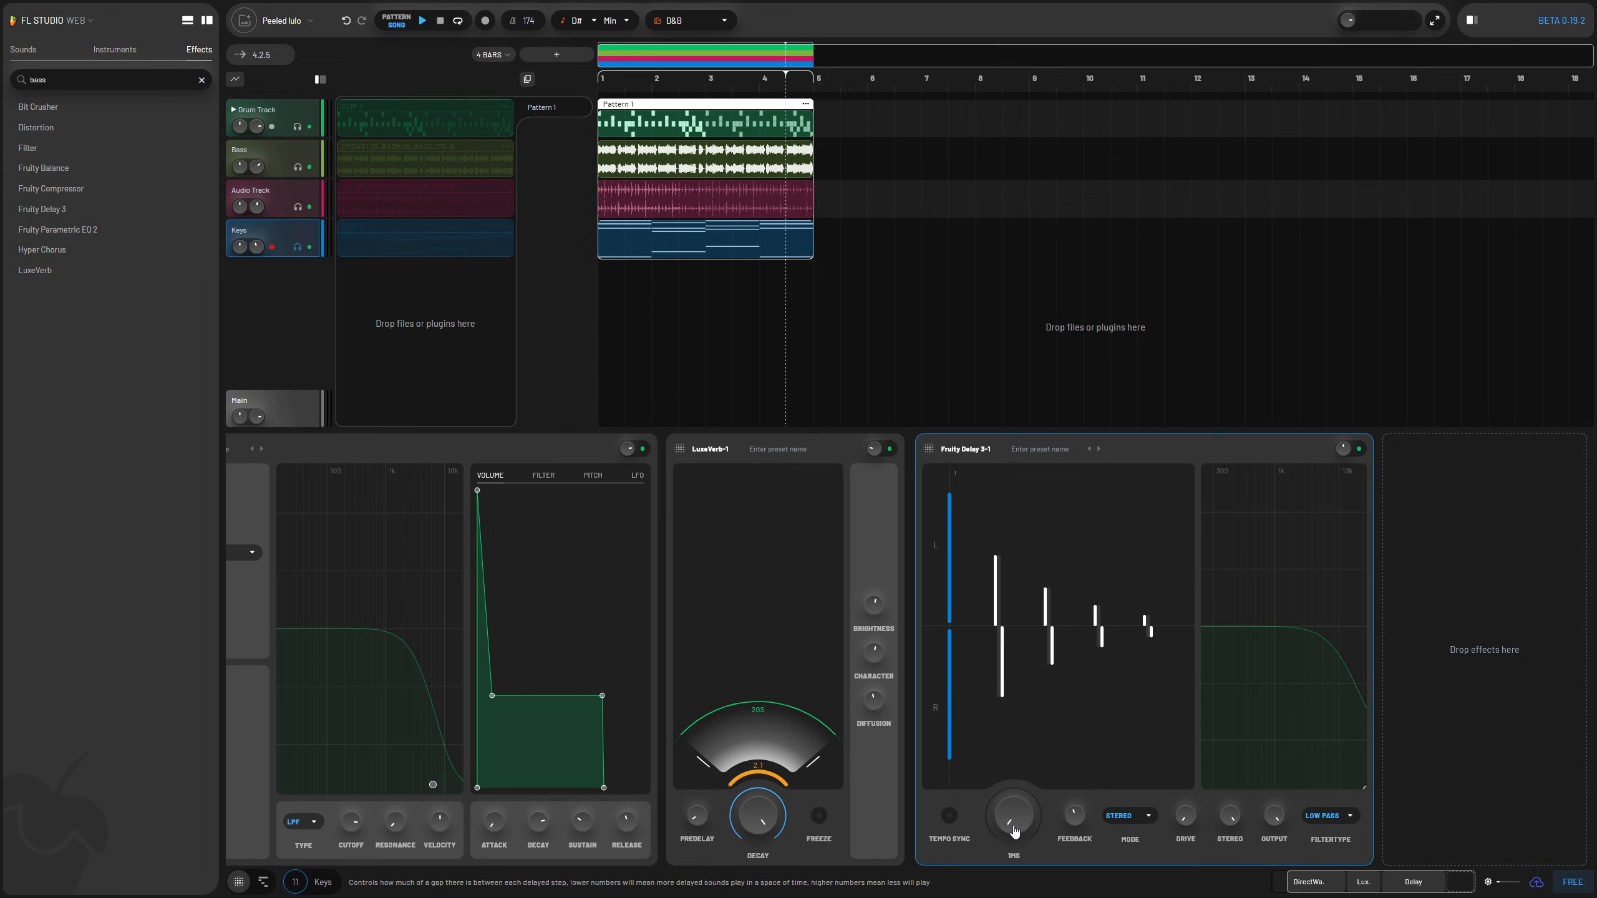
left_click(950, 819)
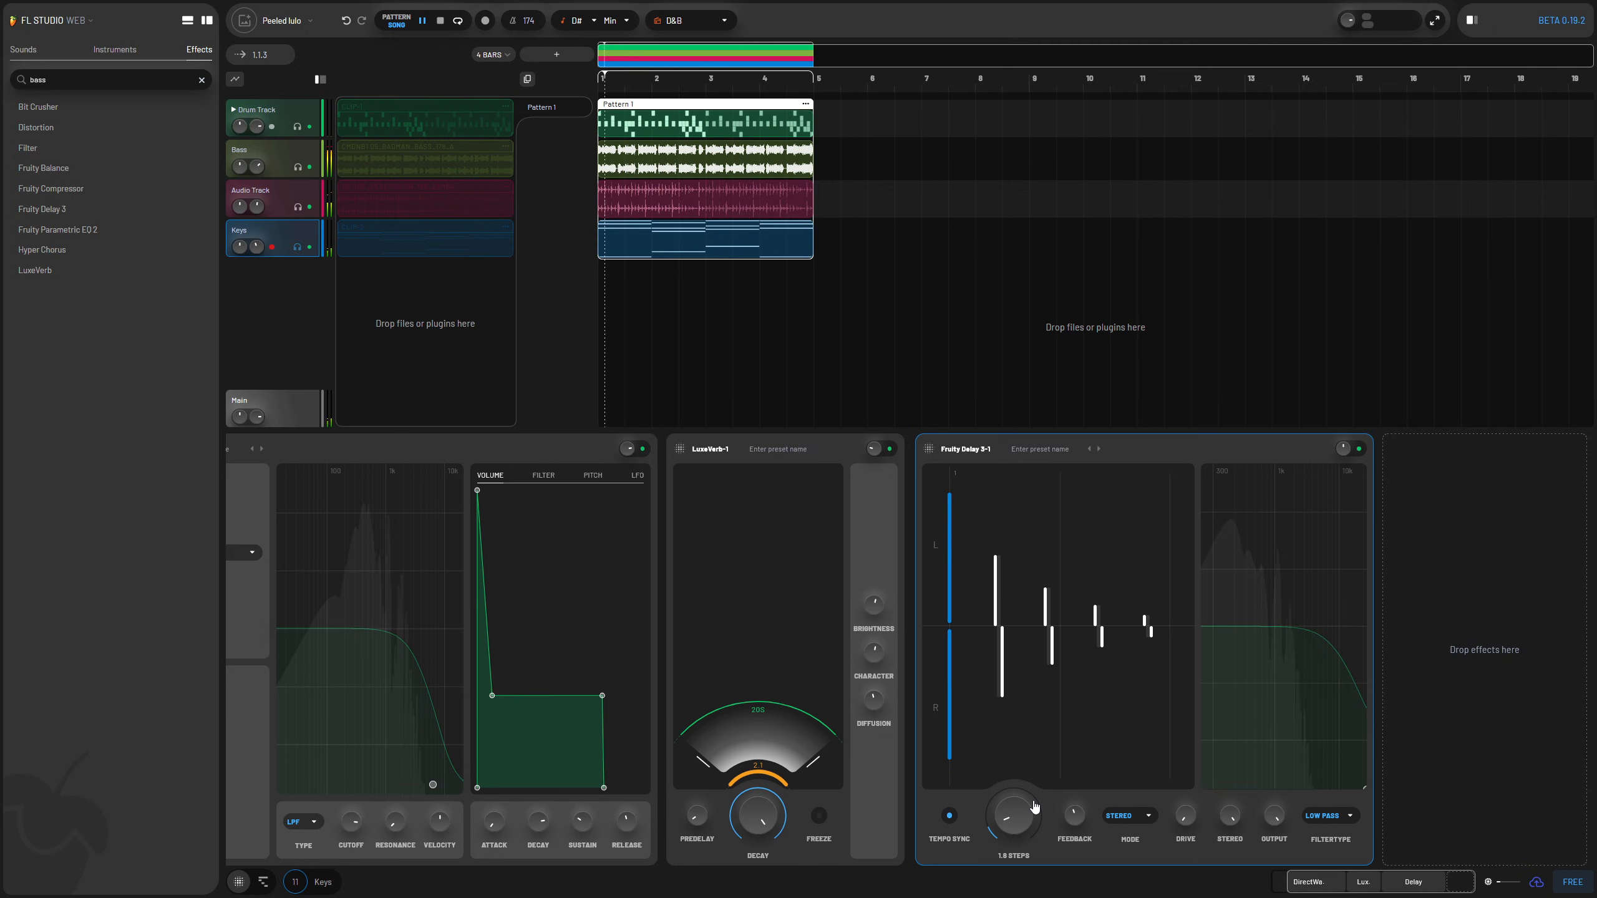
left_click_drag(1034, 806, 1037, 796)
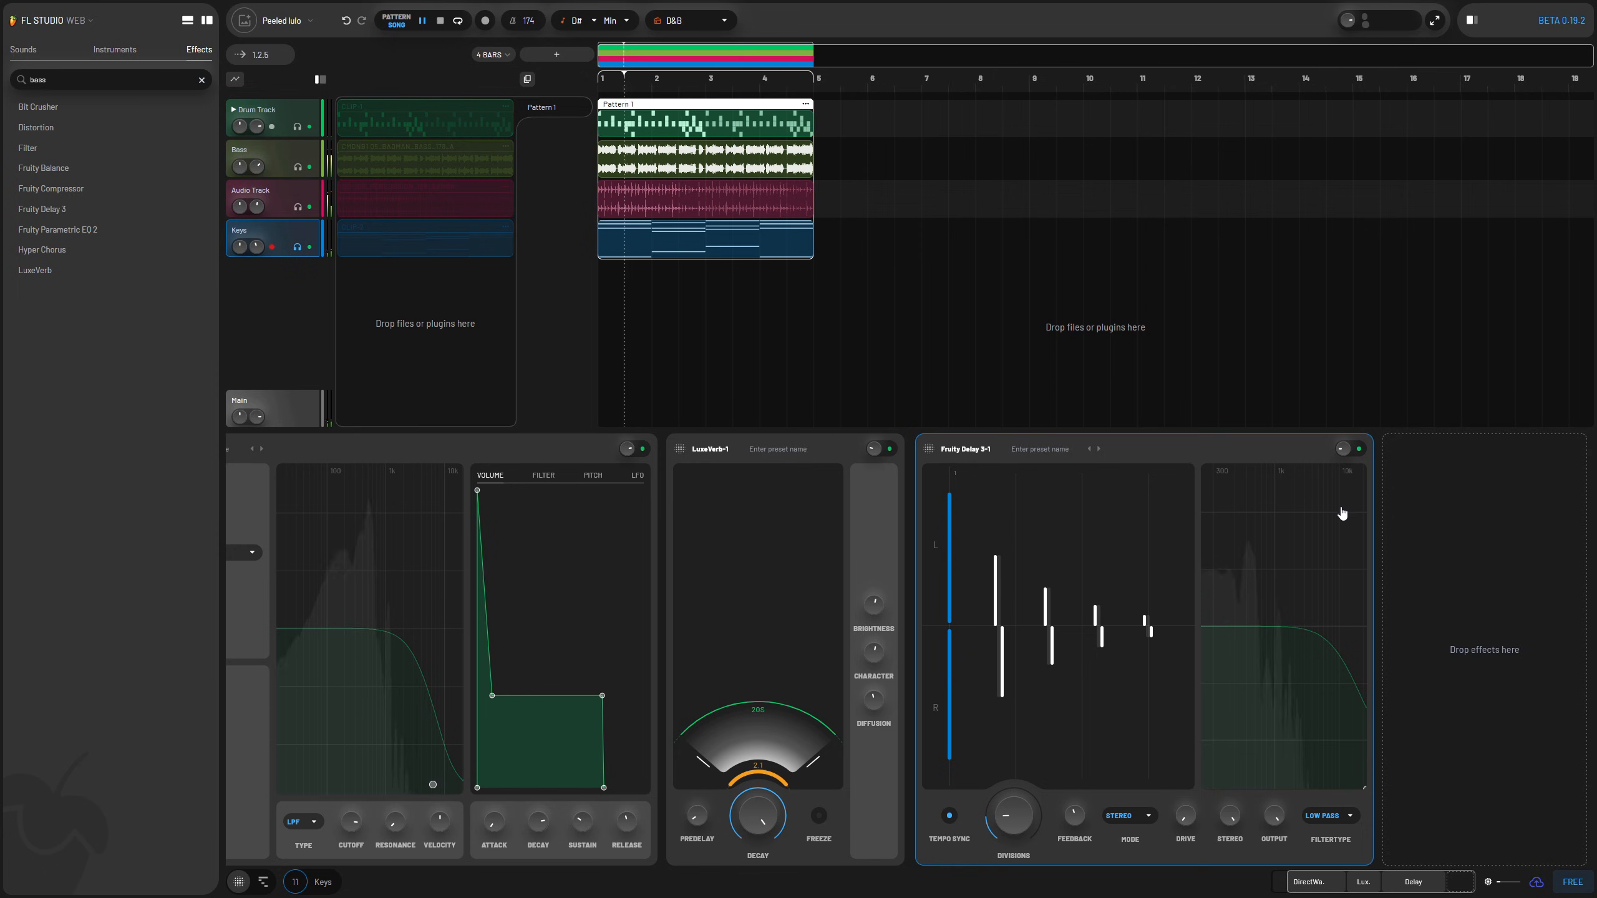
key("space")
Step: Open the Keys clip's notes and regenerate the chord progression three times, auditioning each variation
double_click(639, 241)
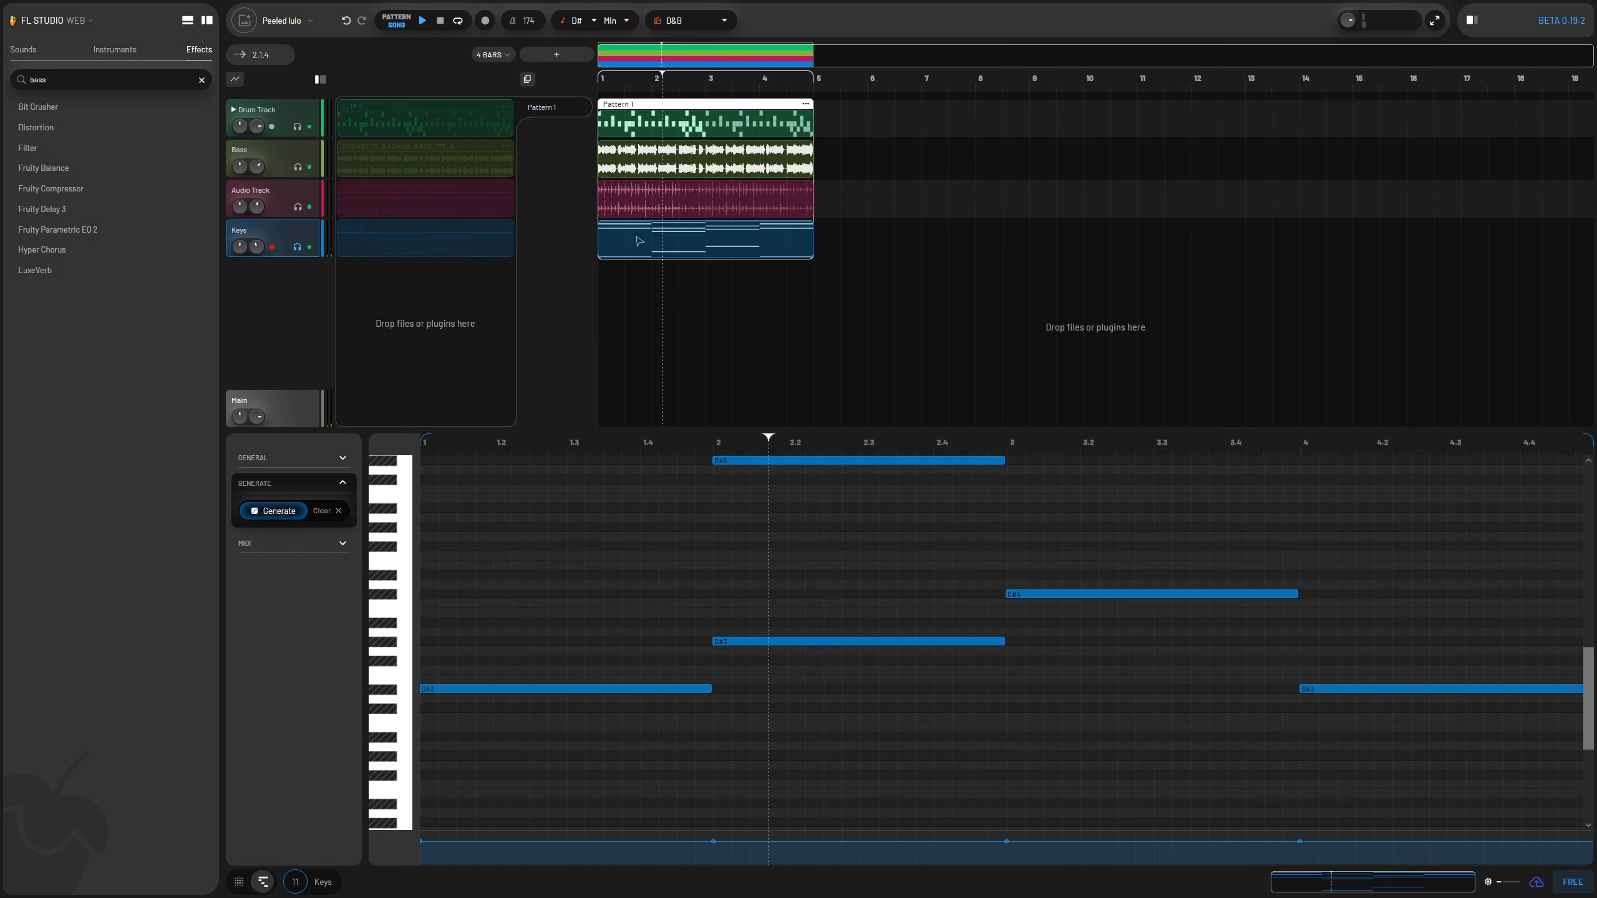
left_click(282, 514)
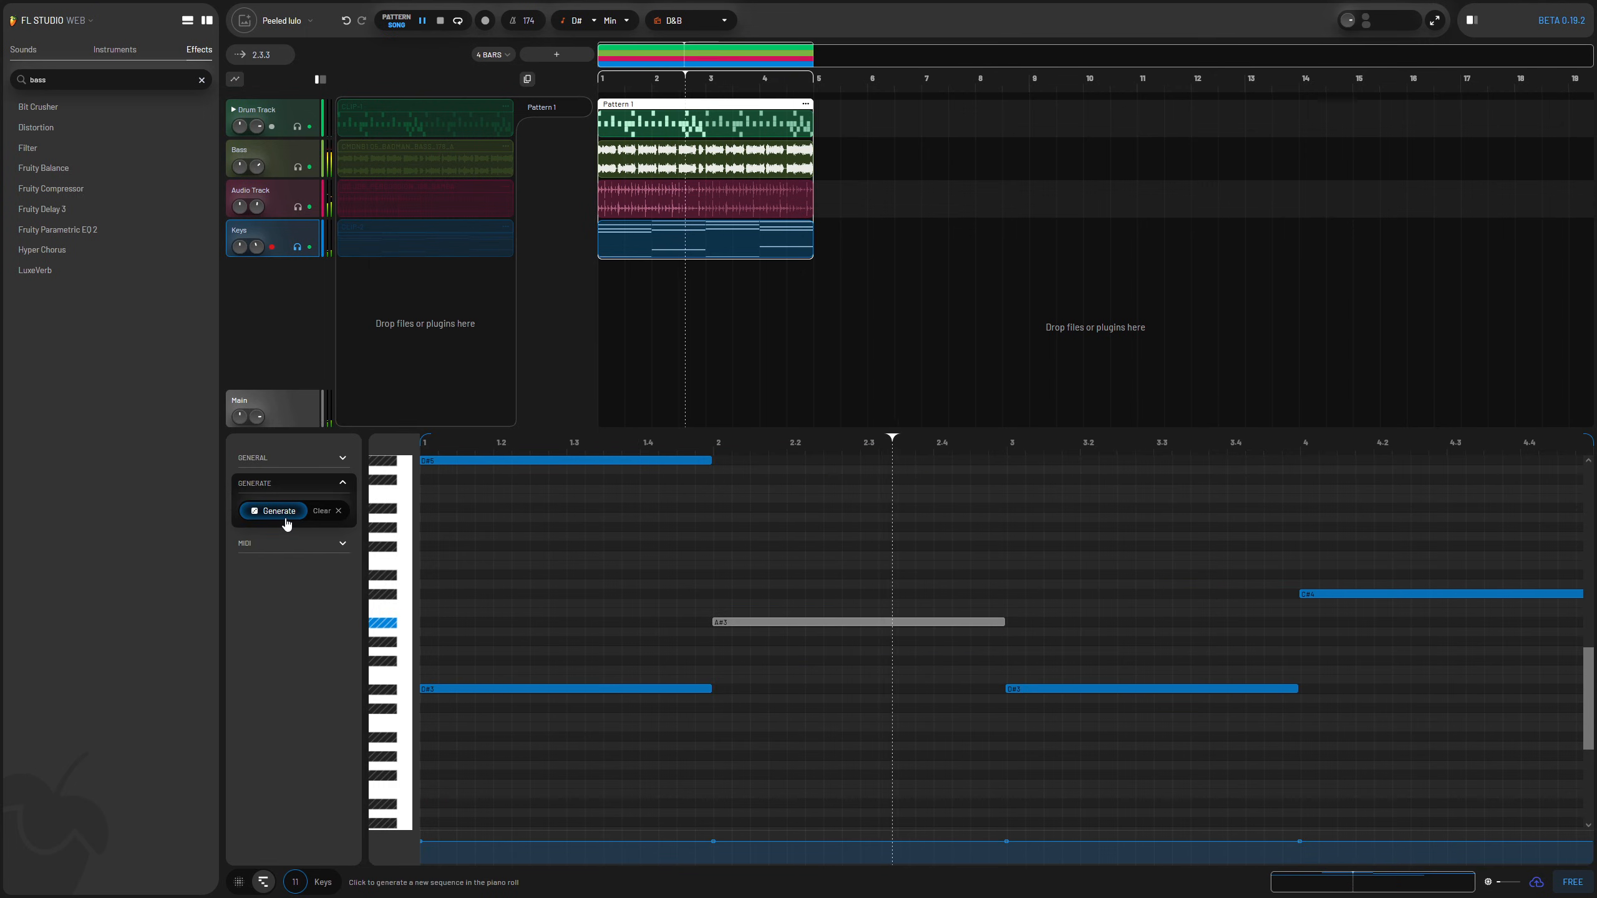
left_click(282, 511)
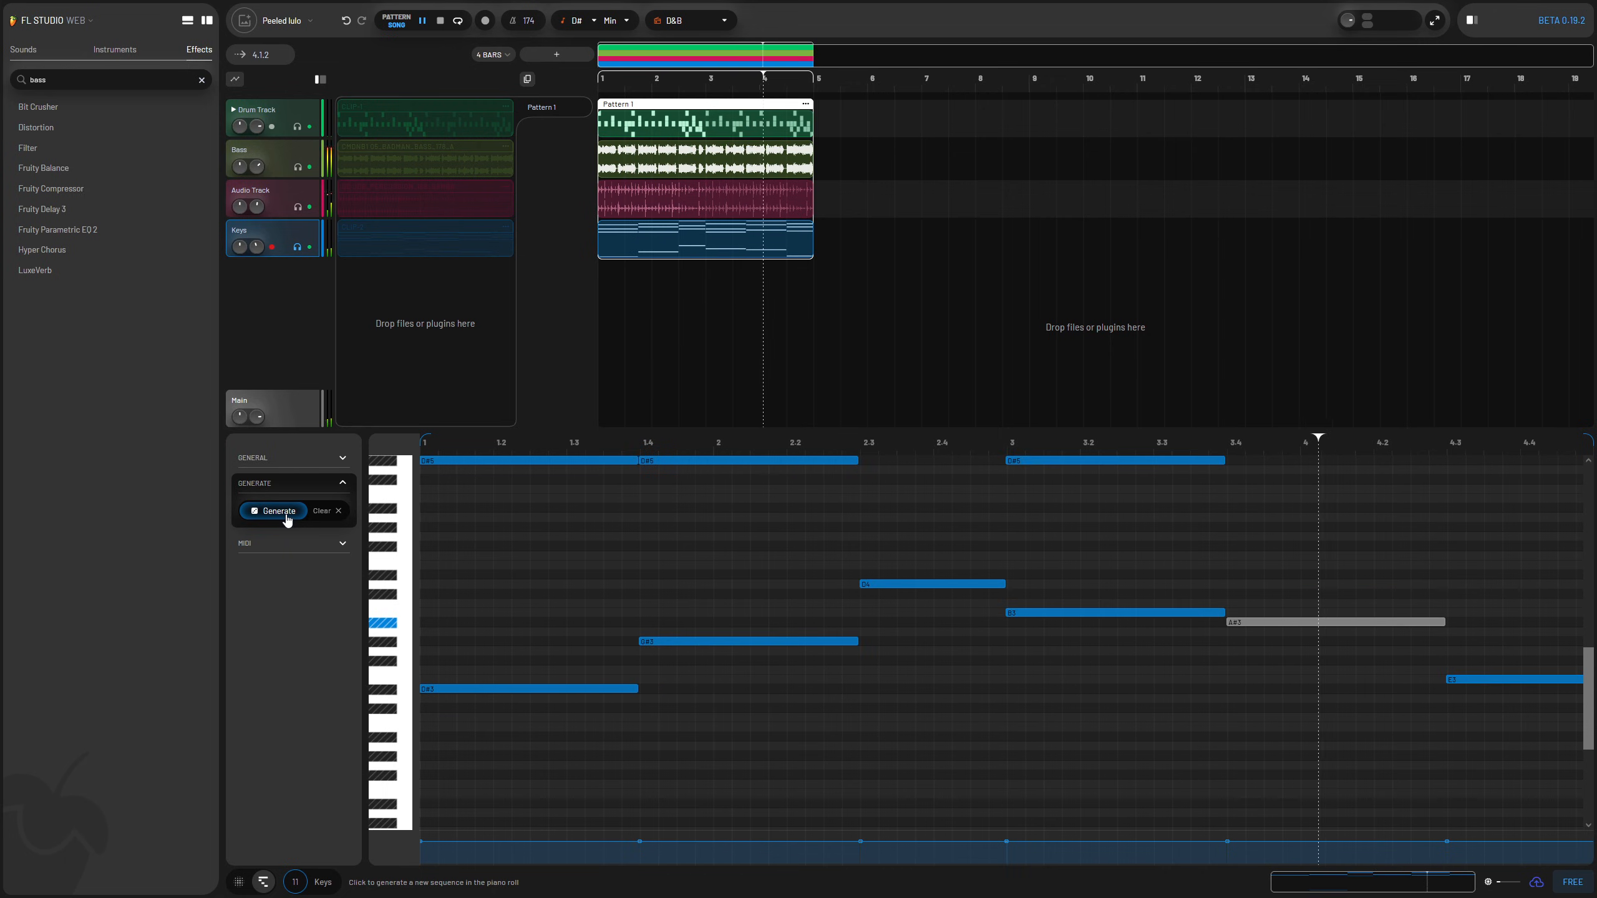
left_click(286, 514)
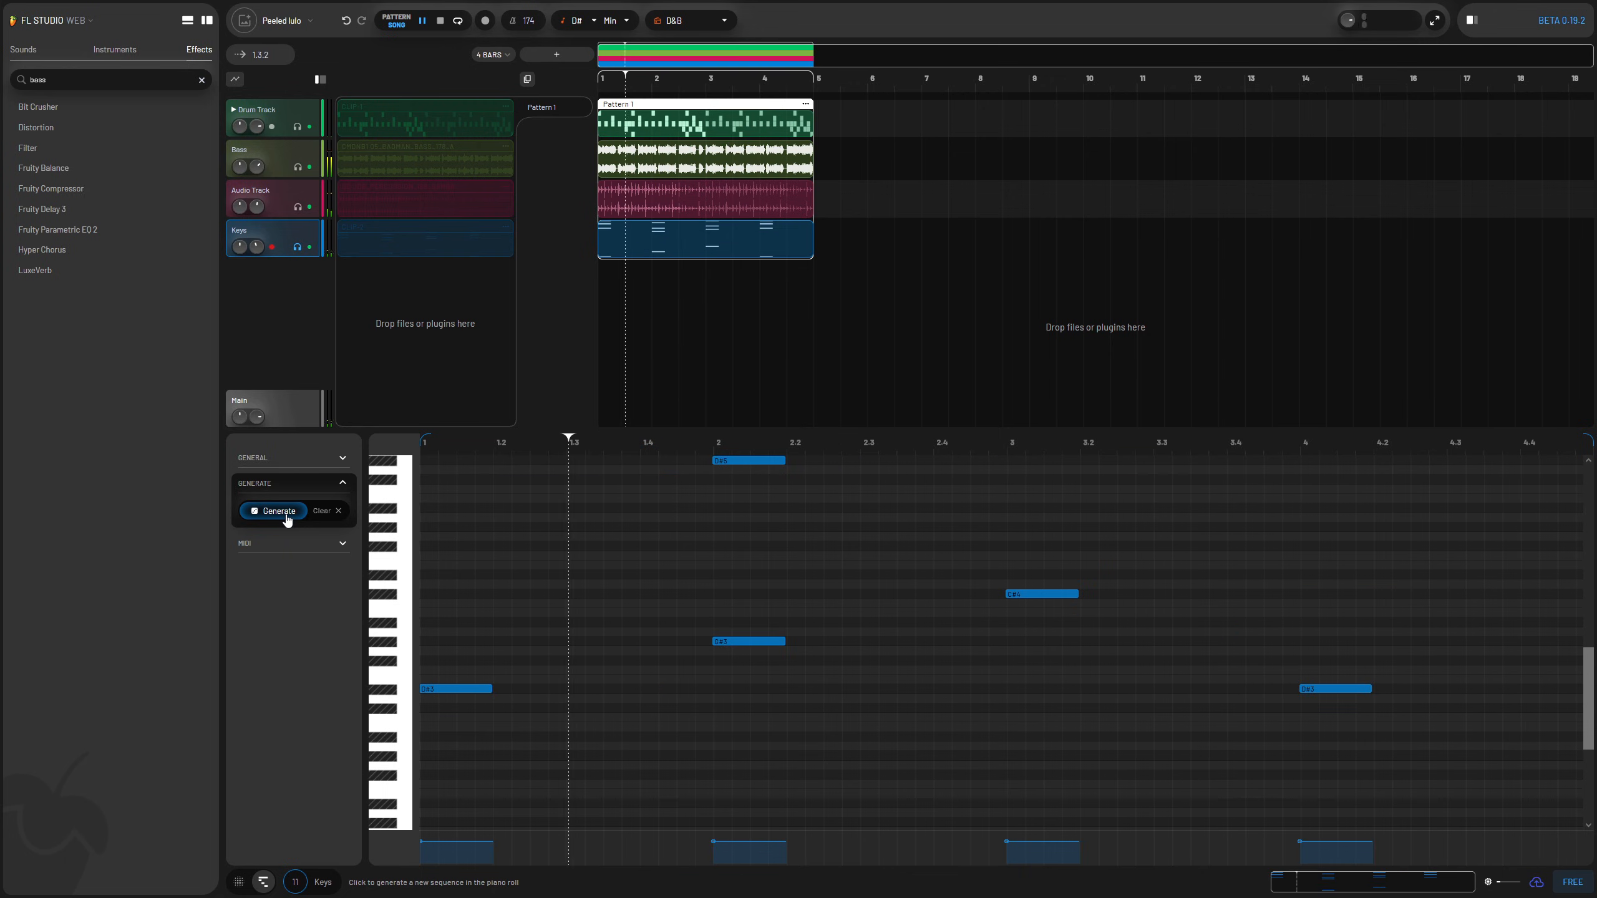
Step: Set Fruity Delay 3's filter type to High Pass, shape its cutoff curve, and adjust the Keys track's volume in the mix
left_click(285, 233)
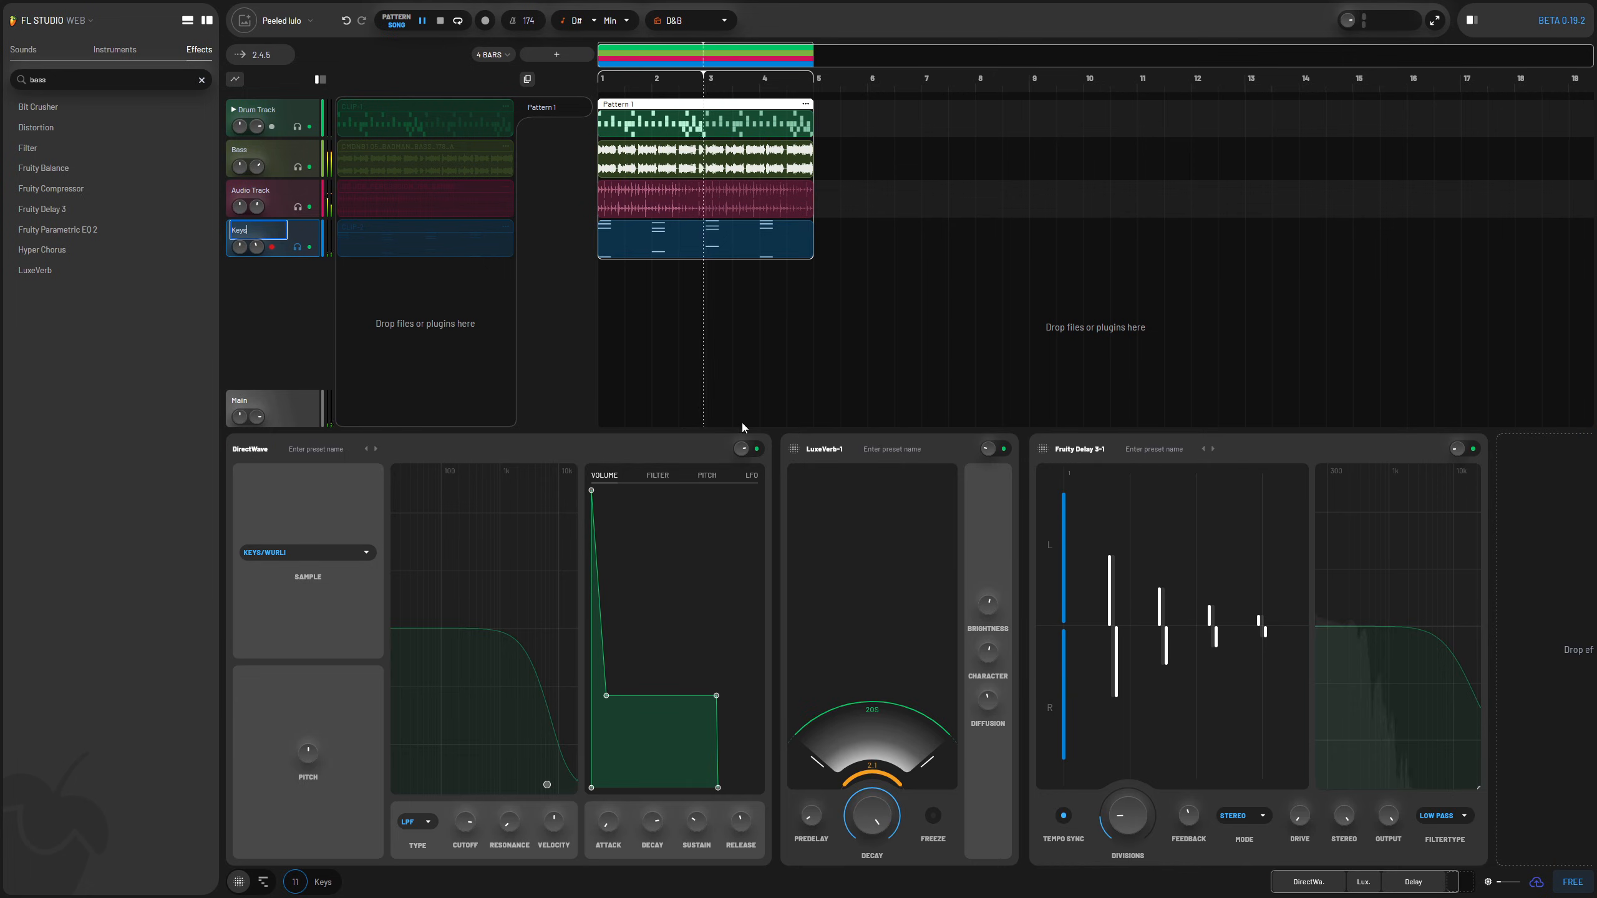
left_click(1441, 815)
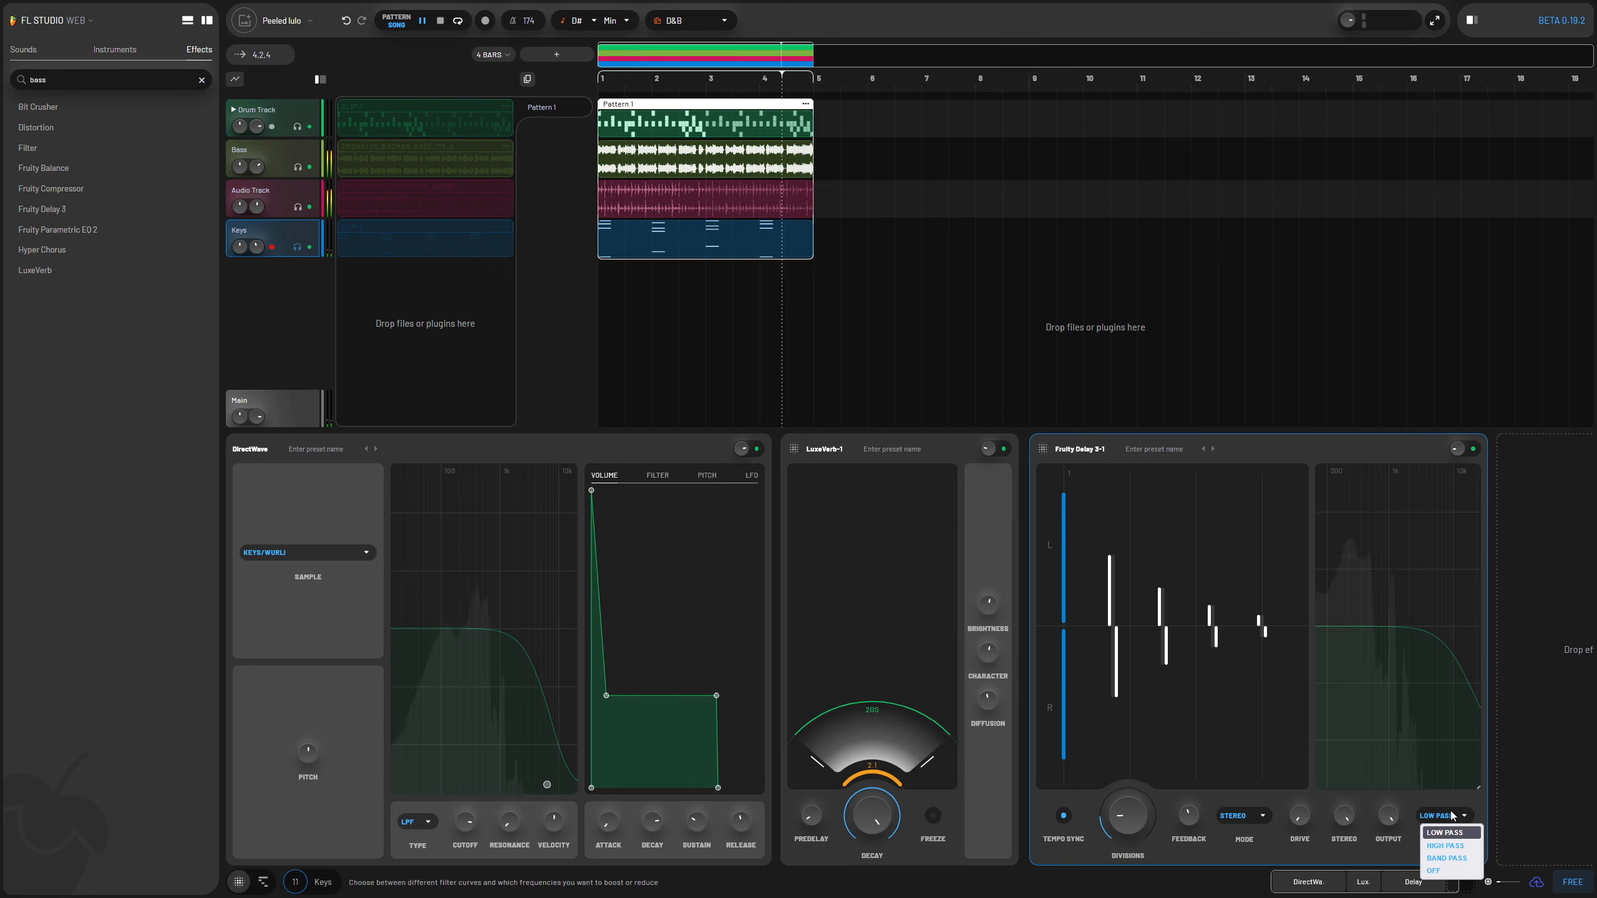
left_click(1445, 845)
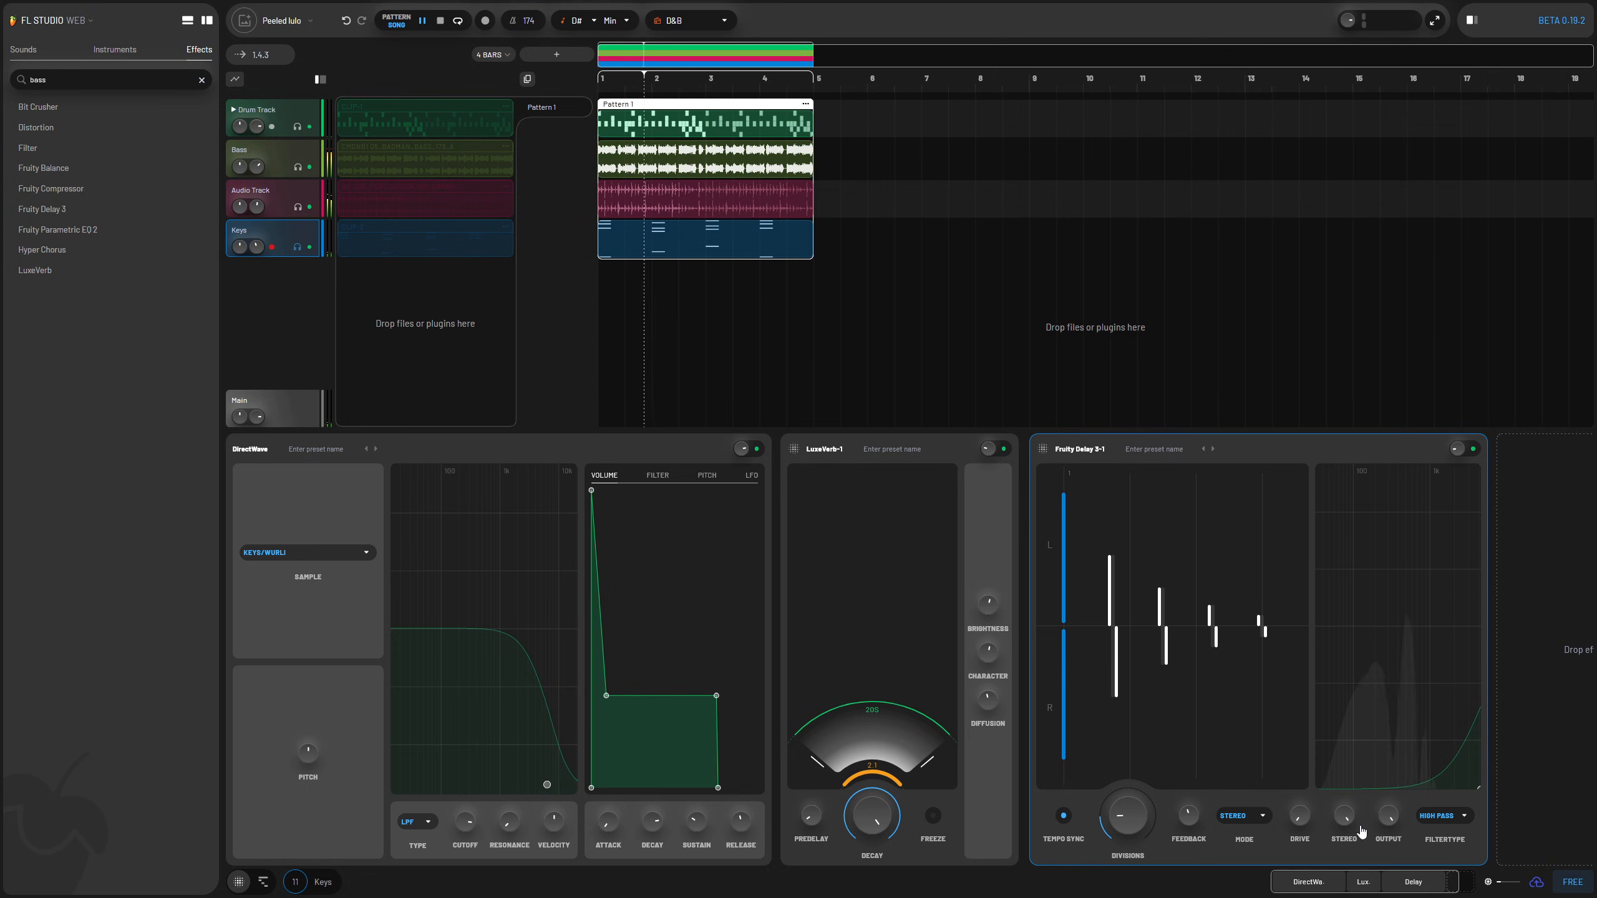
left_click_drag(1438, 784, 1402, 729)
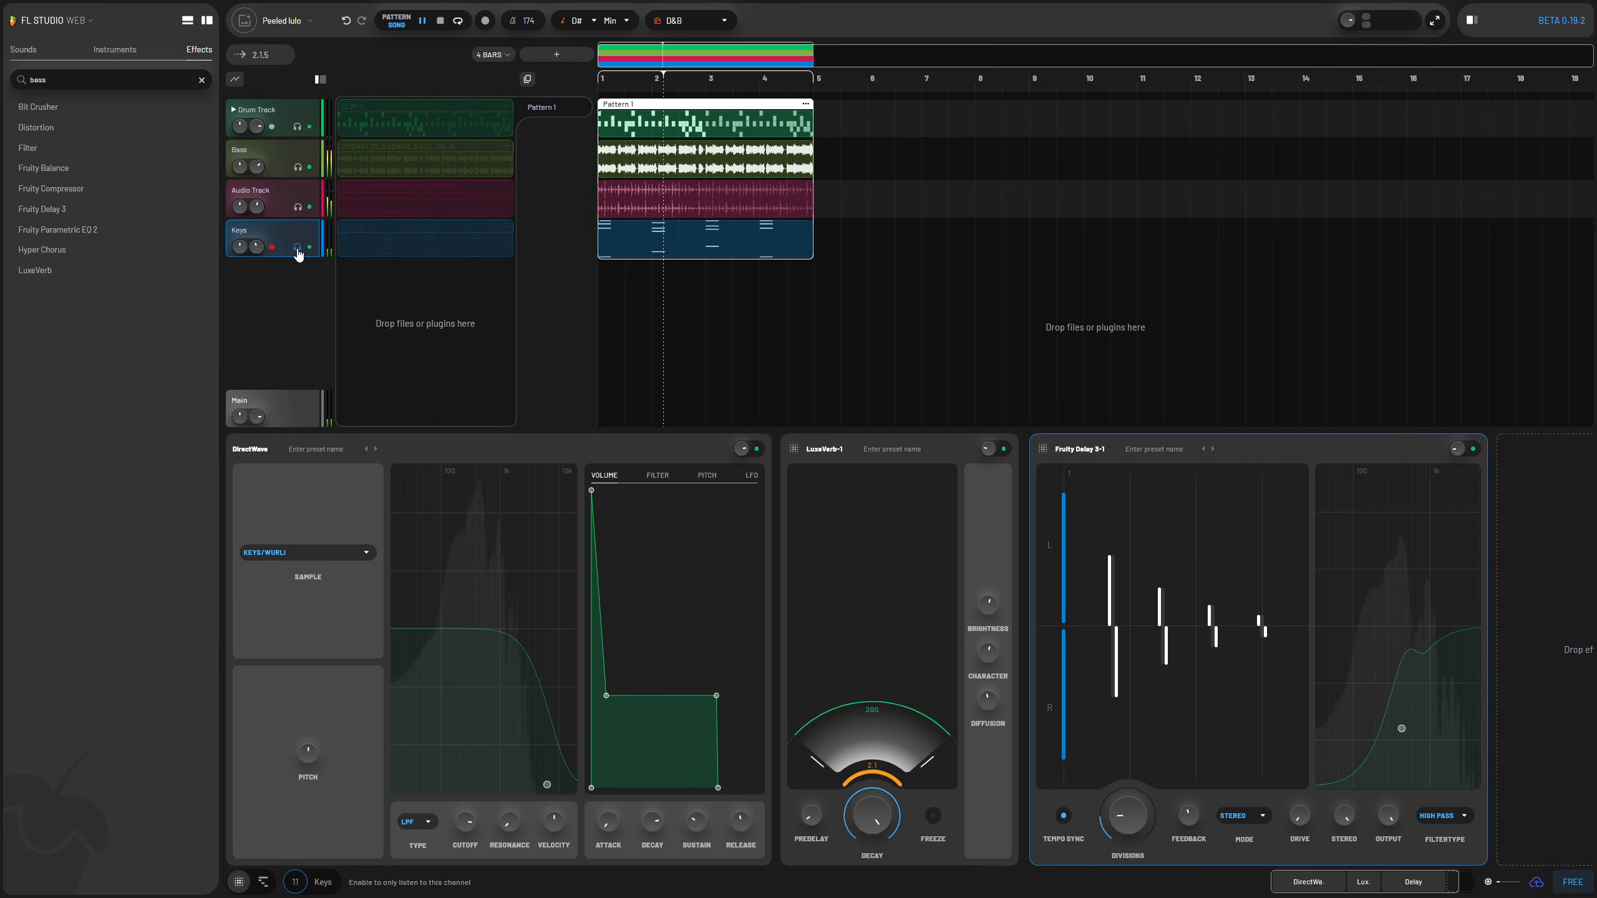
left_click_drag(257, 249, 261, 236)
key("space")
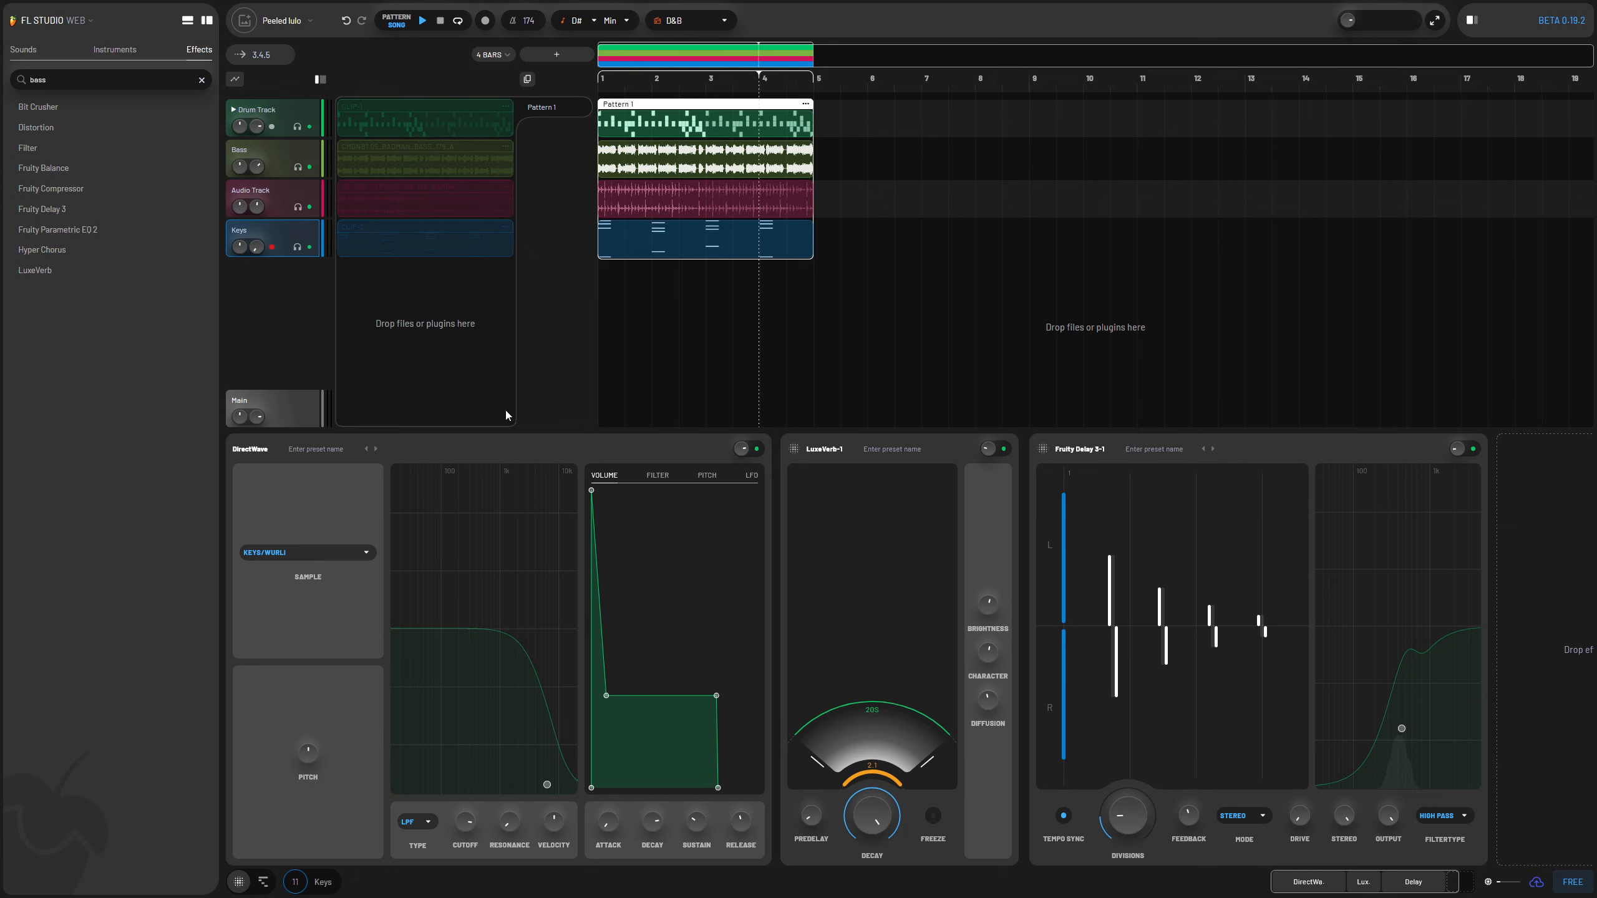
Step: Add Hyper Chorus after the delay on the Keys track and lower its divisions during playback
left_click_drag(1375, 884, 1403, 885)
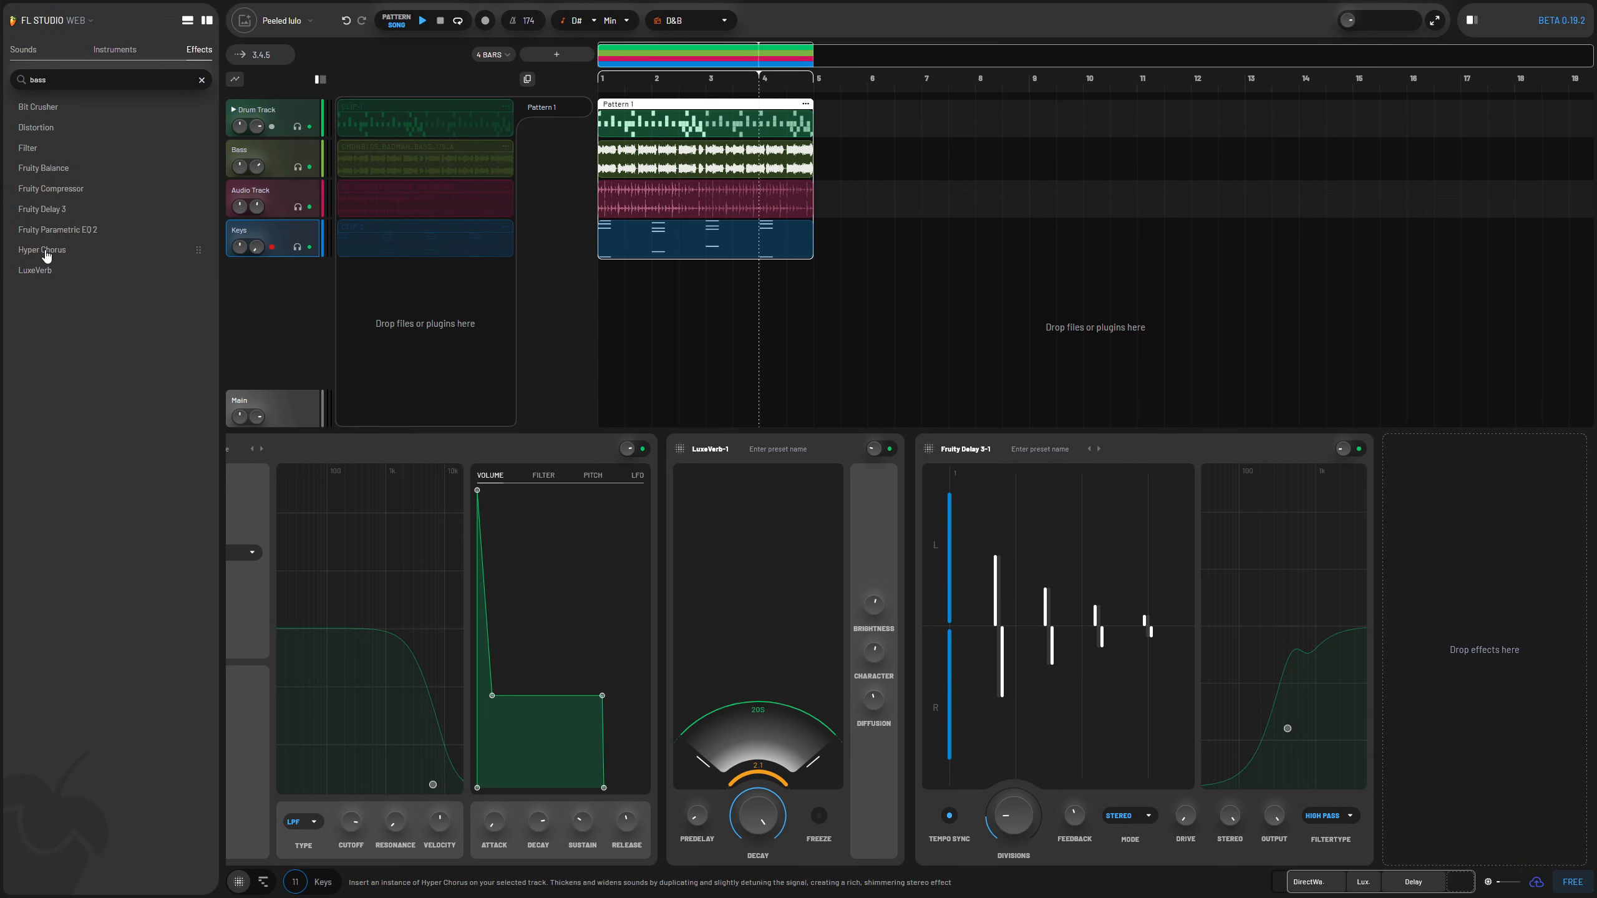
left_click_drag(1467, 657, 1468, 658)
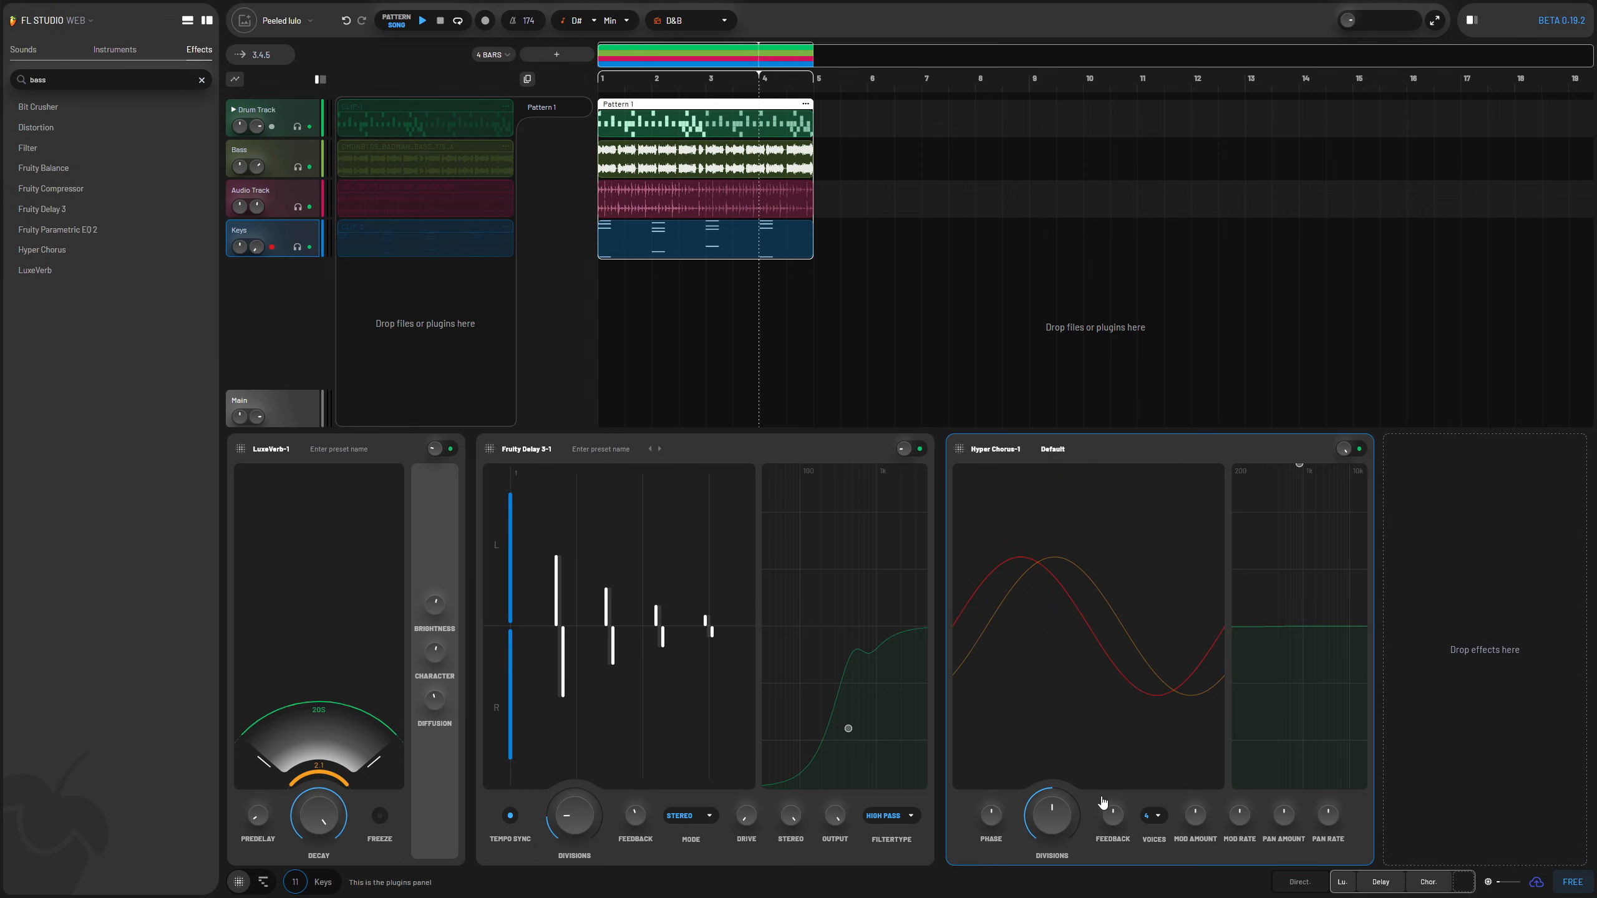
left_click_drag(1048, 817, 1051, 845)
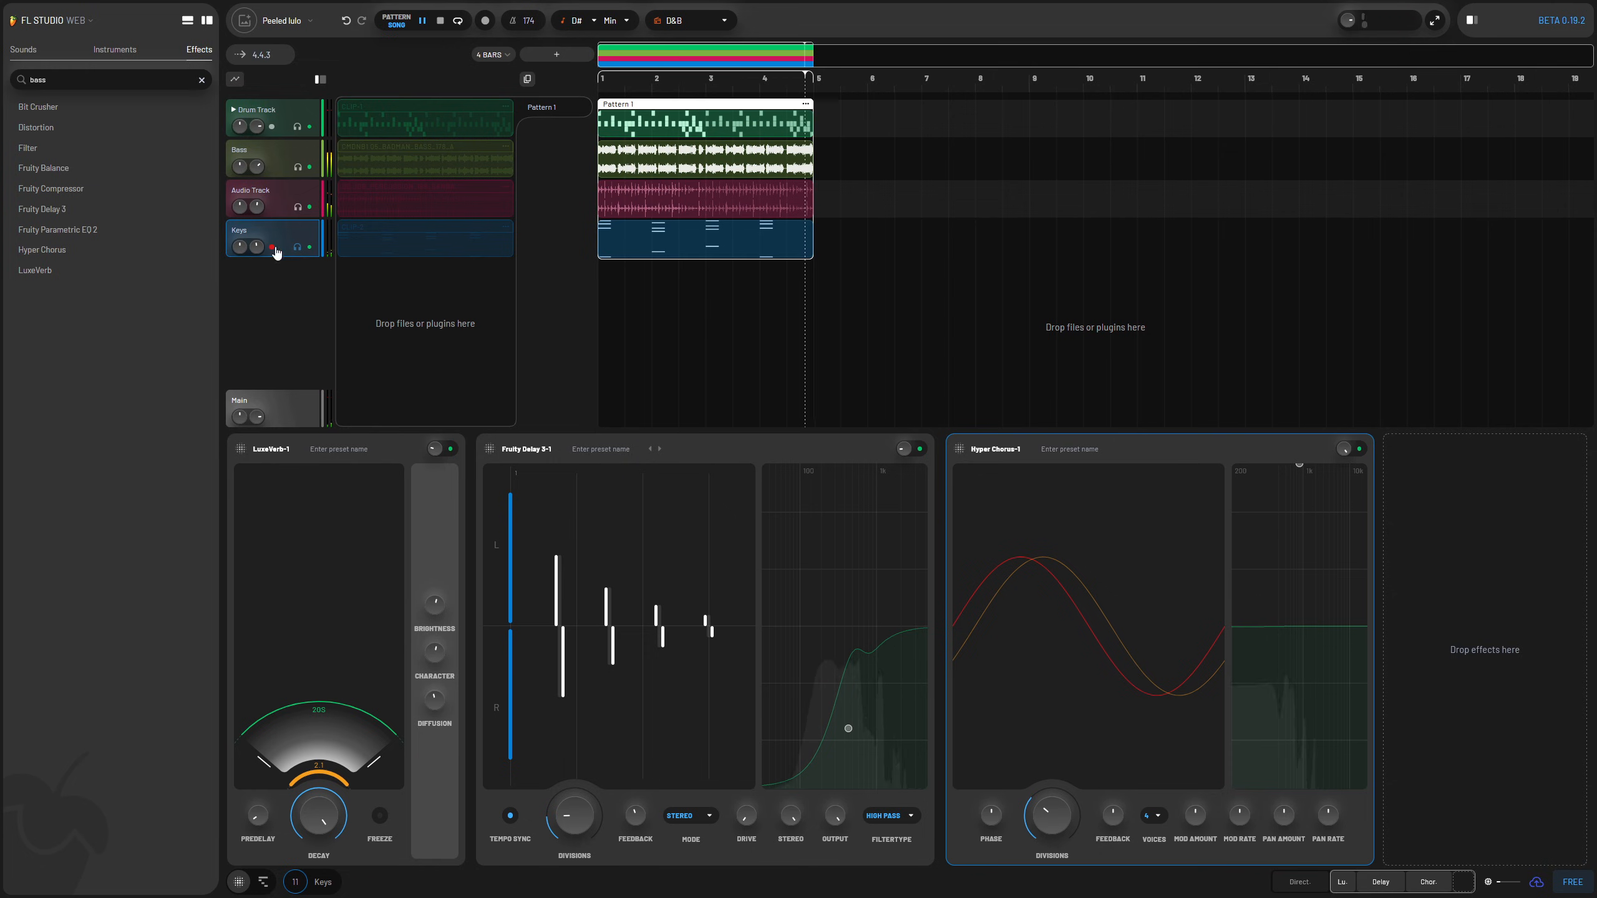
left_click_drag(1051, 817, 1051, 849)
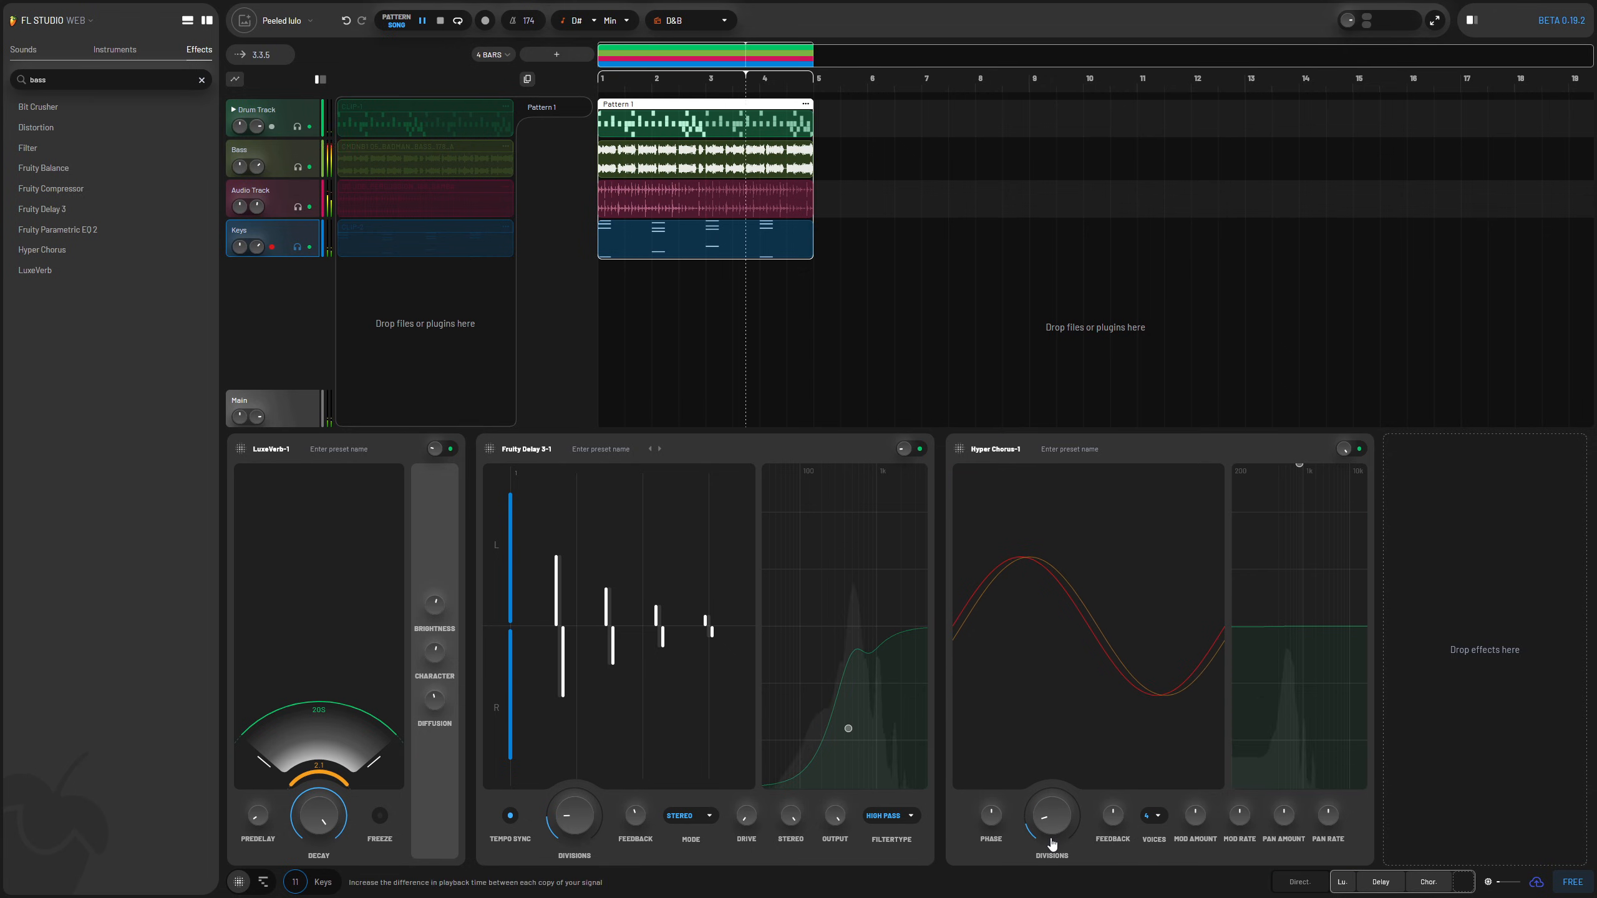
Step: Add Fruity Parametric EQ 2 after the chorus and boost its low-mid peaking bands and high shelf
left_click_drag(126, 231, 1440, 816)
left_click_drag(1249, 626, 1149, 587)
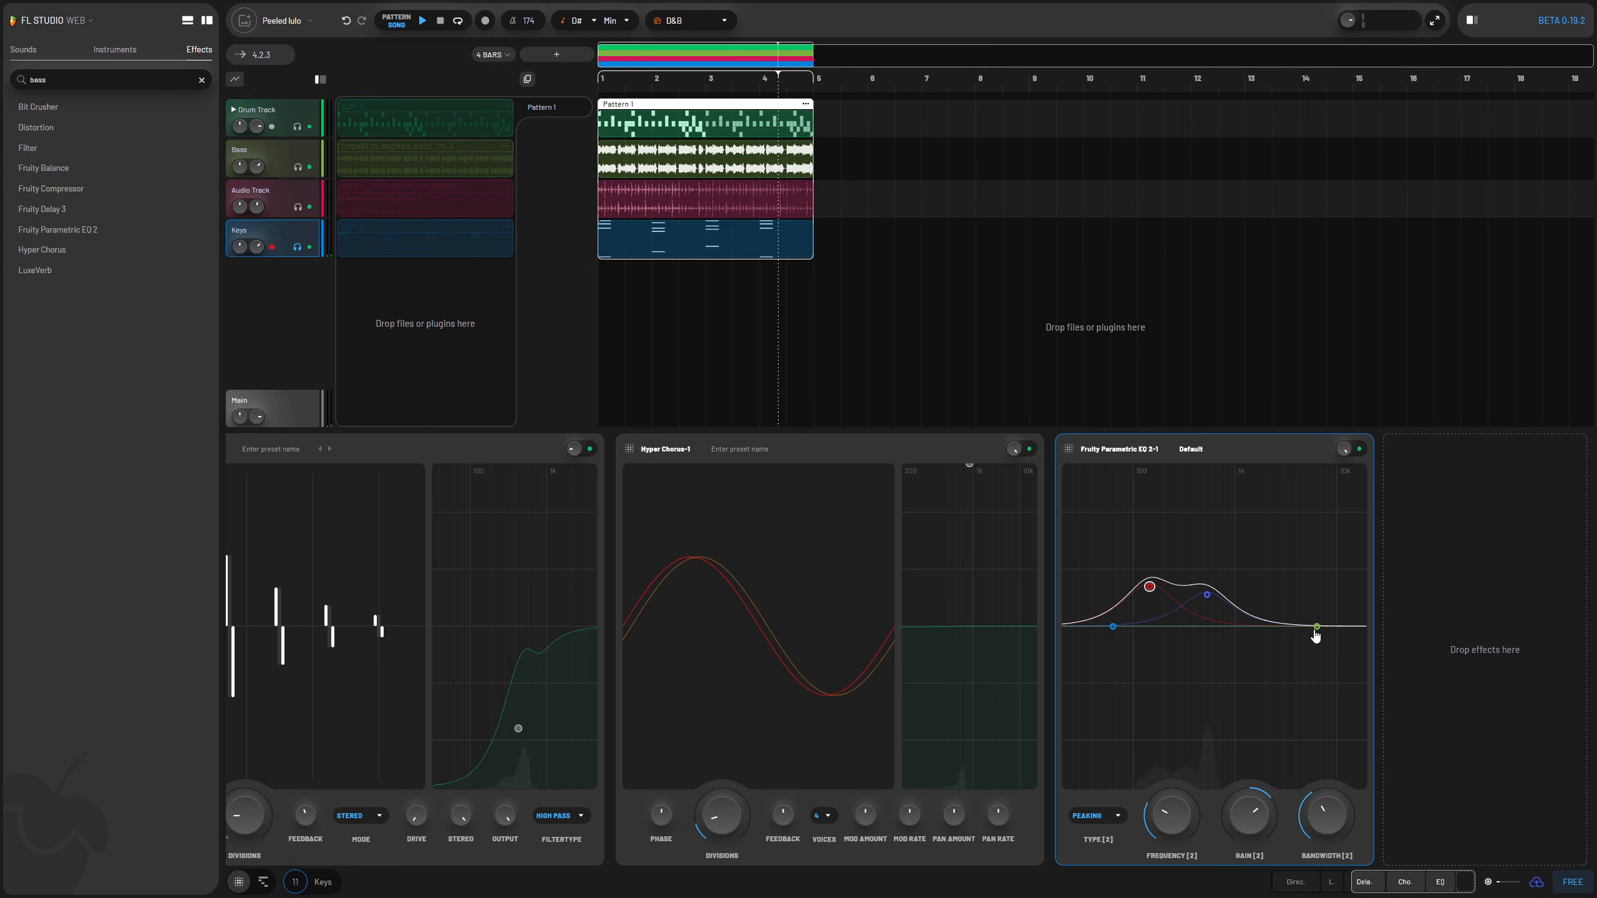
left_click_drag(1317, 626, 1311, 594)
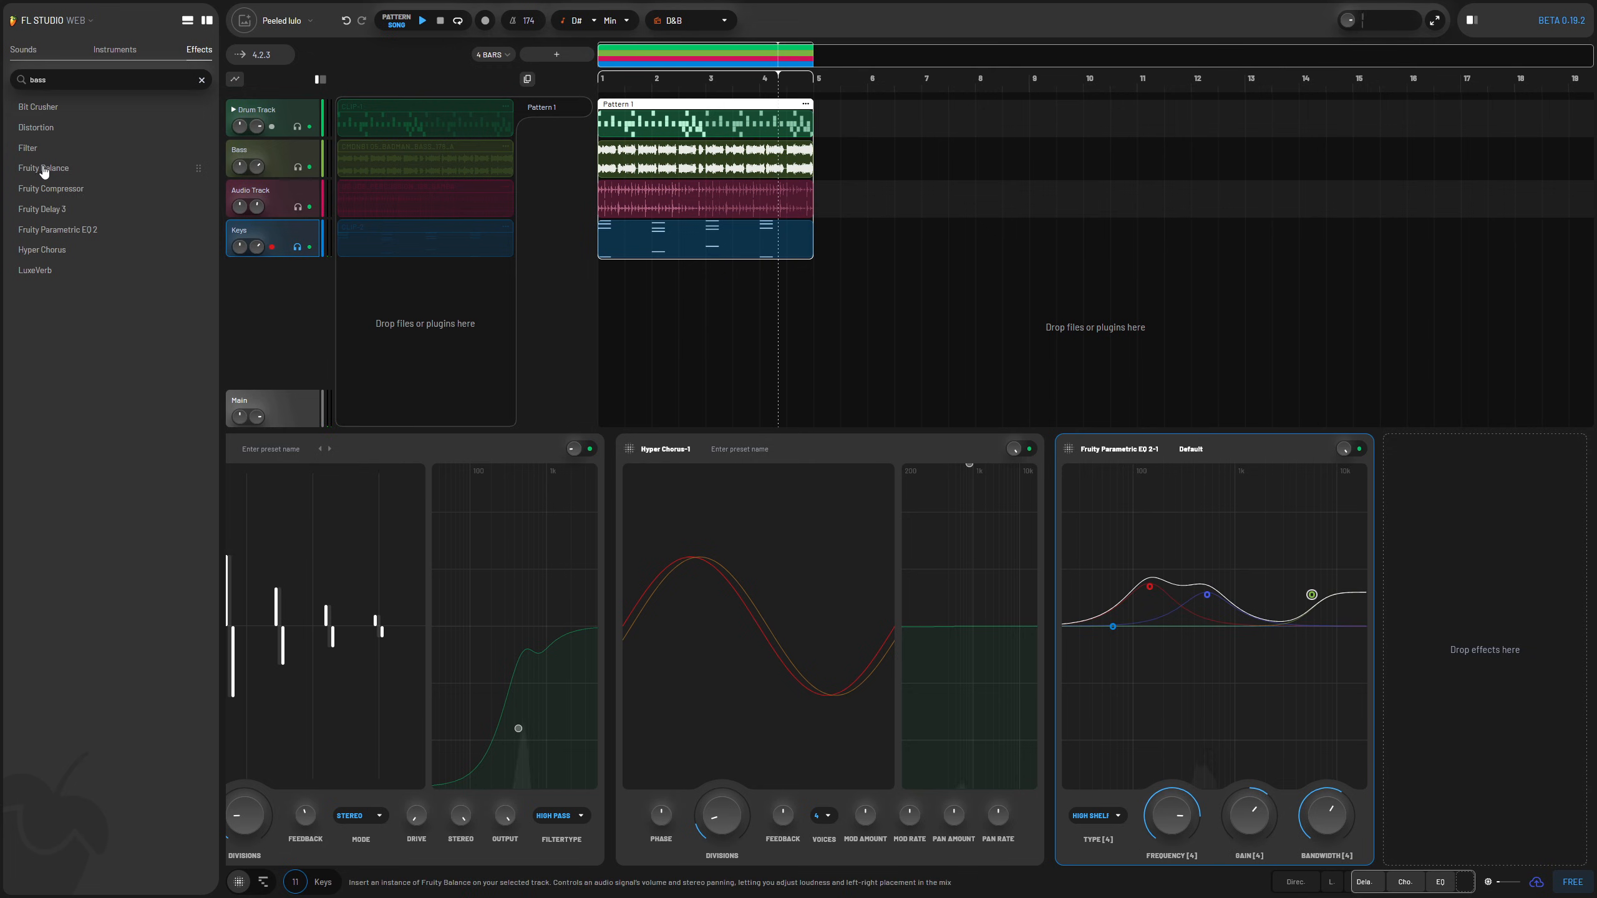
Step: Add Fruity Balance, Distortion and Bit Crusher after the EQ, adjusting the distortion amount during playback
left_click_drag(1387, 559, 1481, 761)
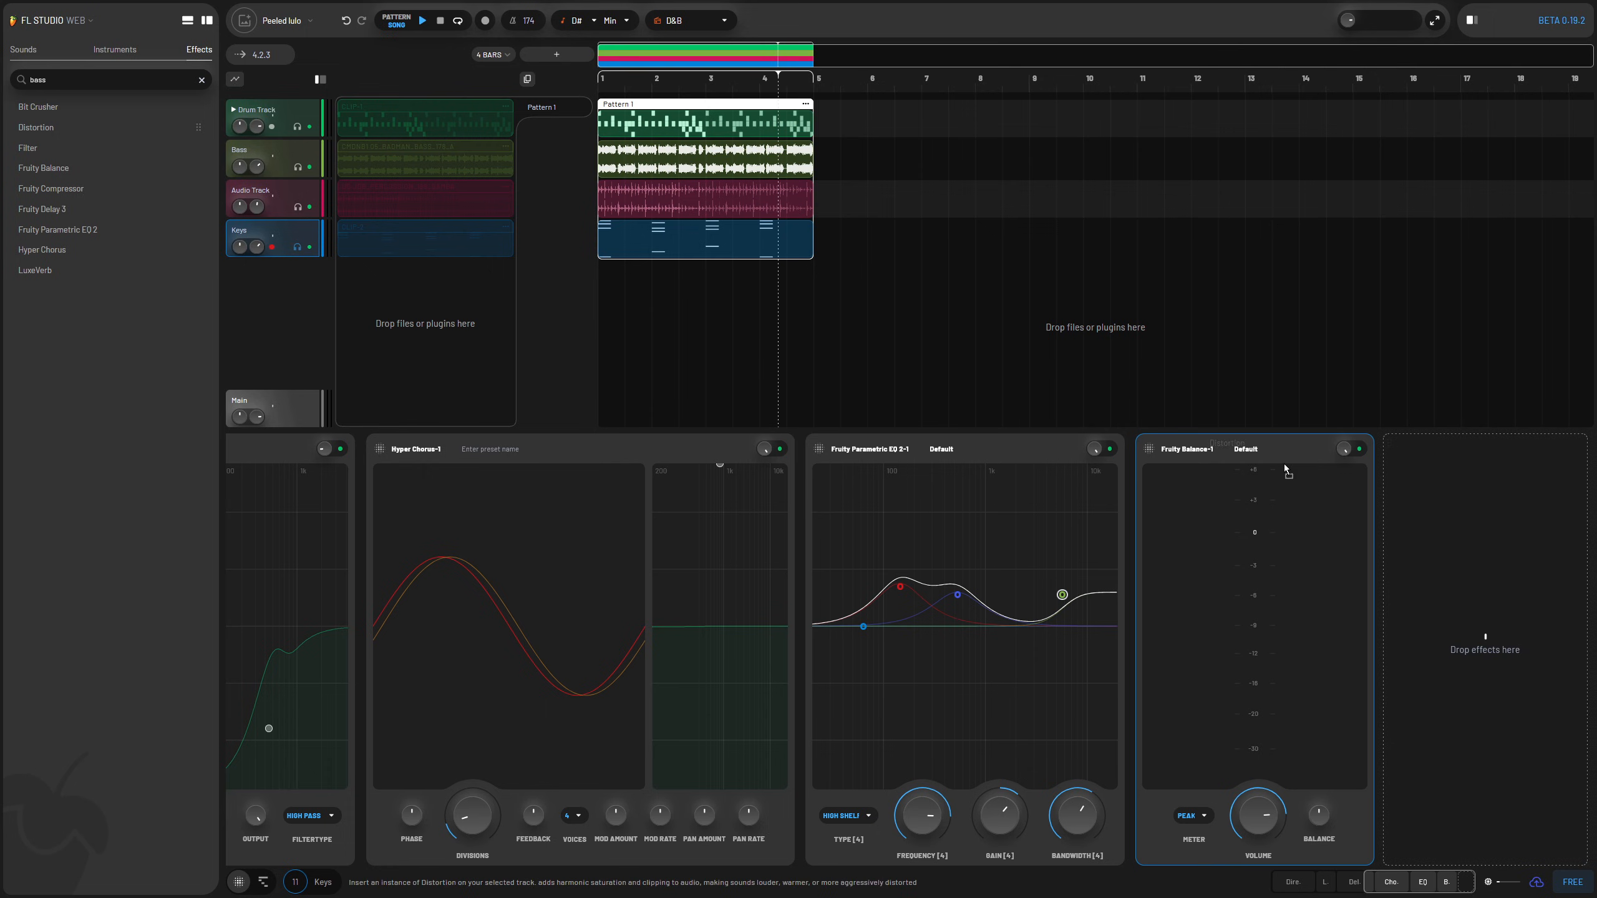
left_click_drag(1285, 468, 1566, 684)
key("space")
left_click_drag(1285, 798, 1270, 785)
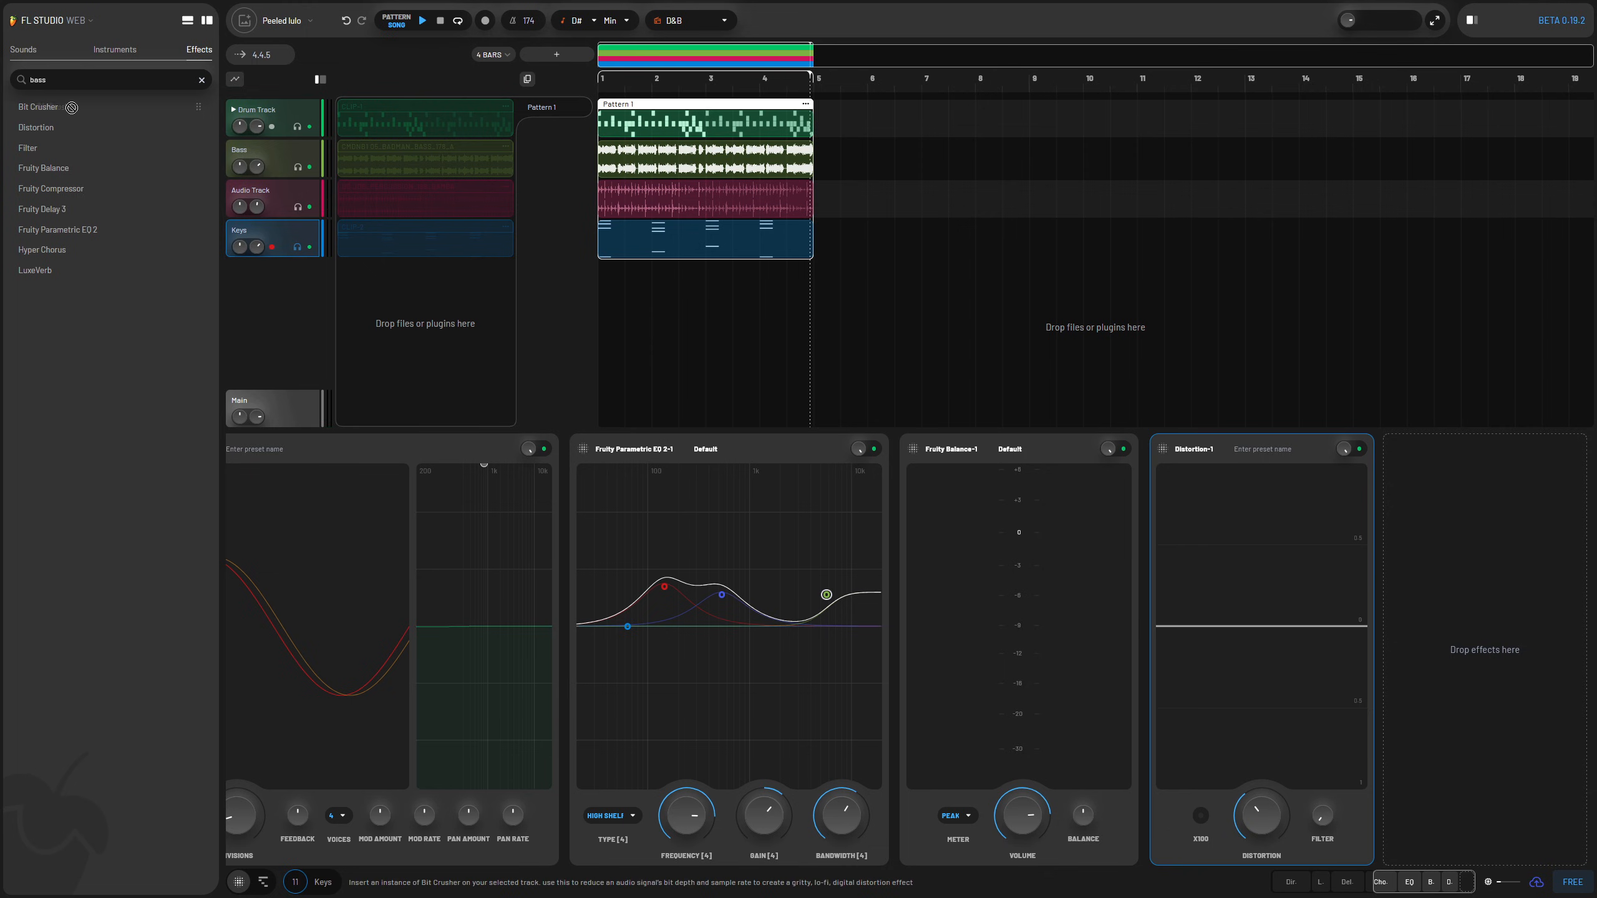
left_click_drag(1471, 638, 1471, 642)
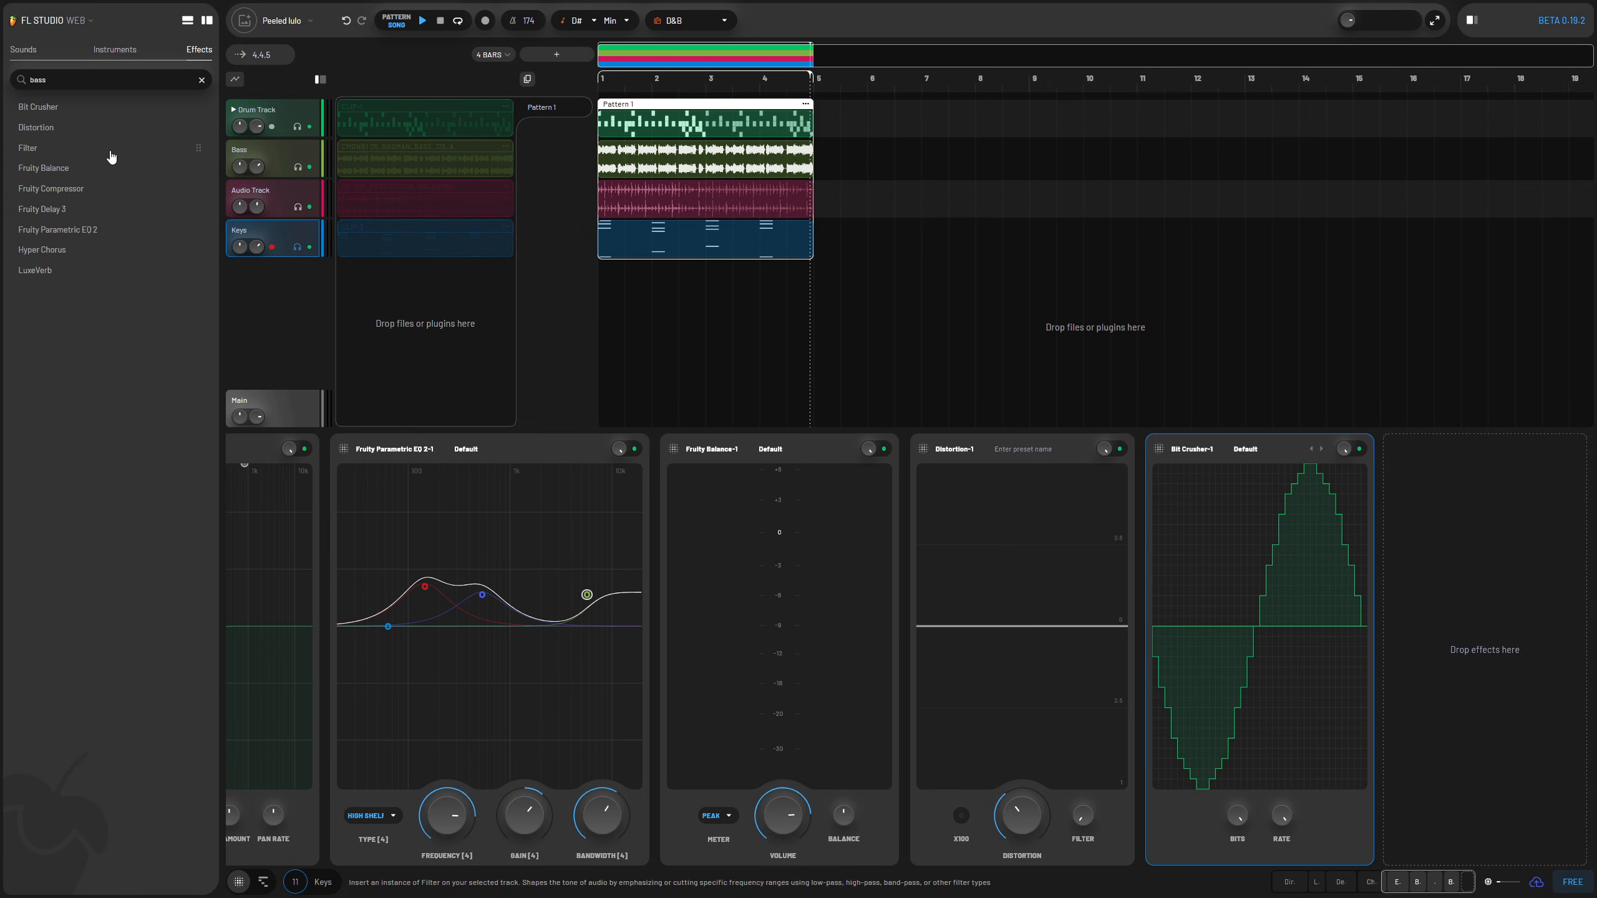
Step: Add a MiniSynth instrument track below the Keys track and show its synth controls
left_click(116, 50)
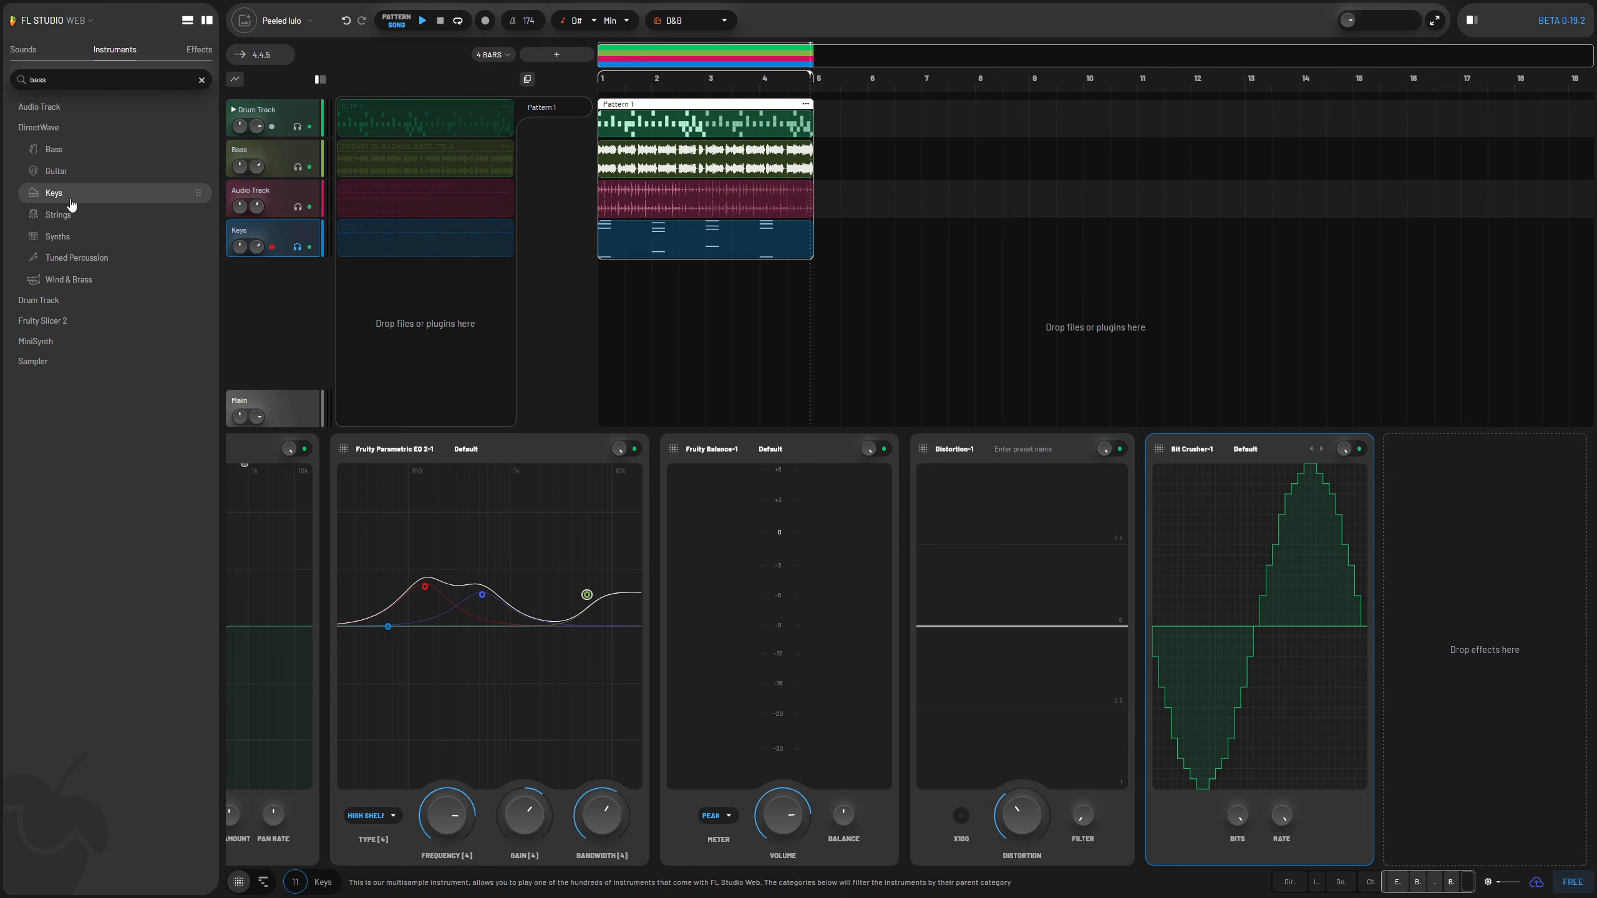
left_click(46, 346)
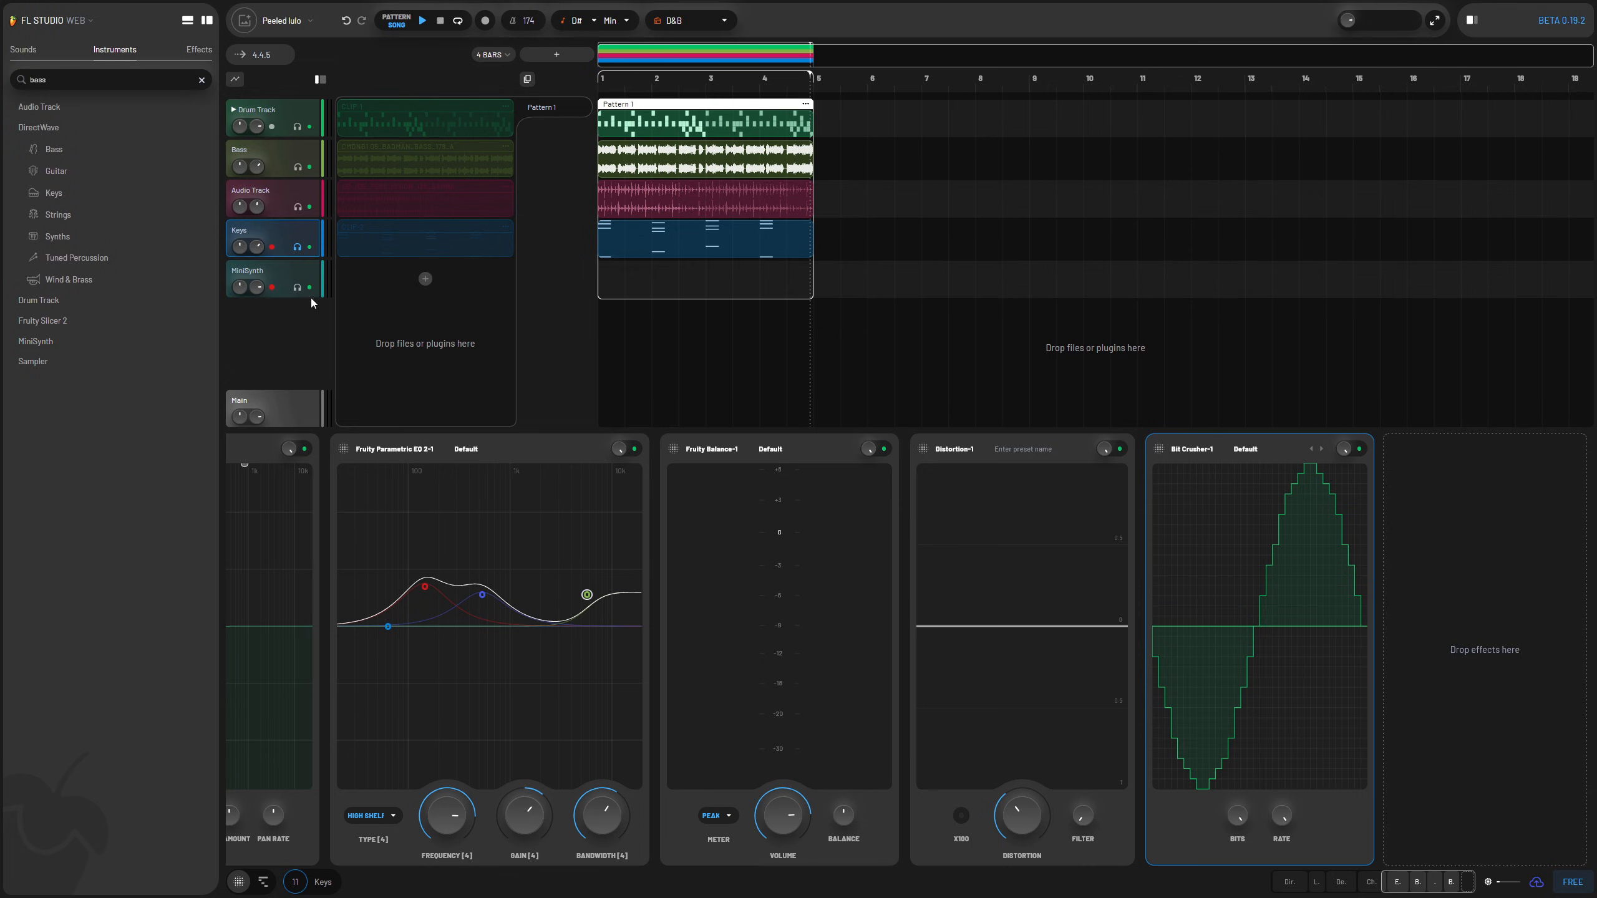
left_click(291, 277)
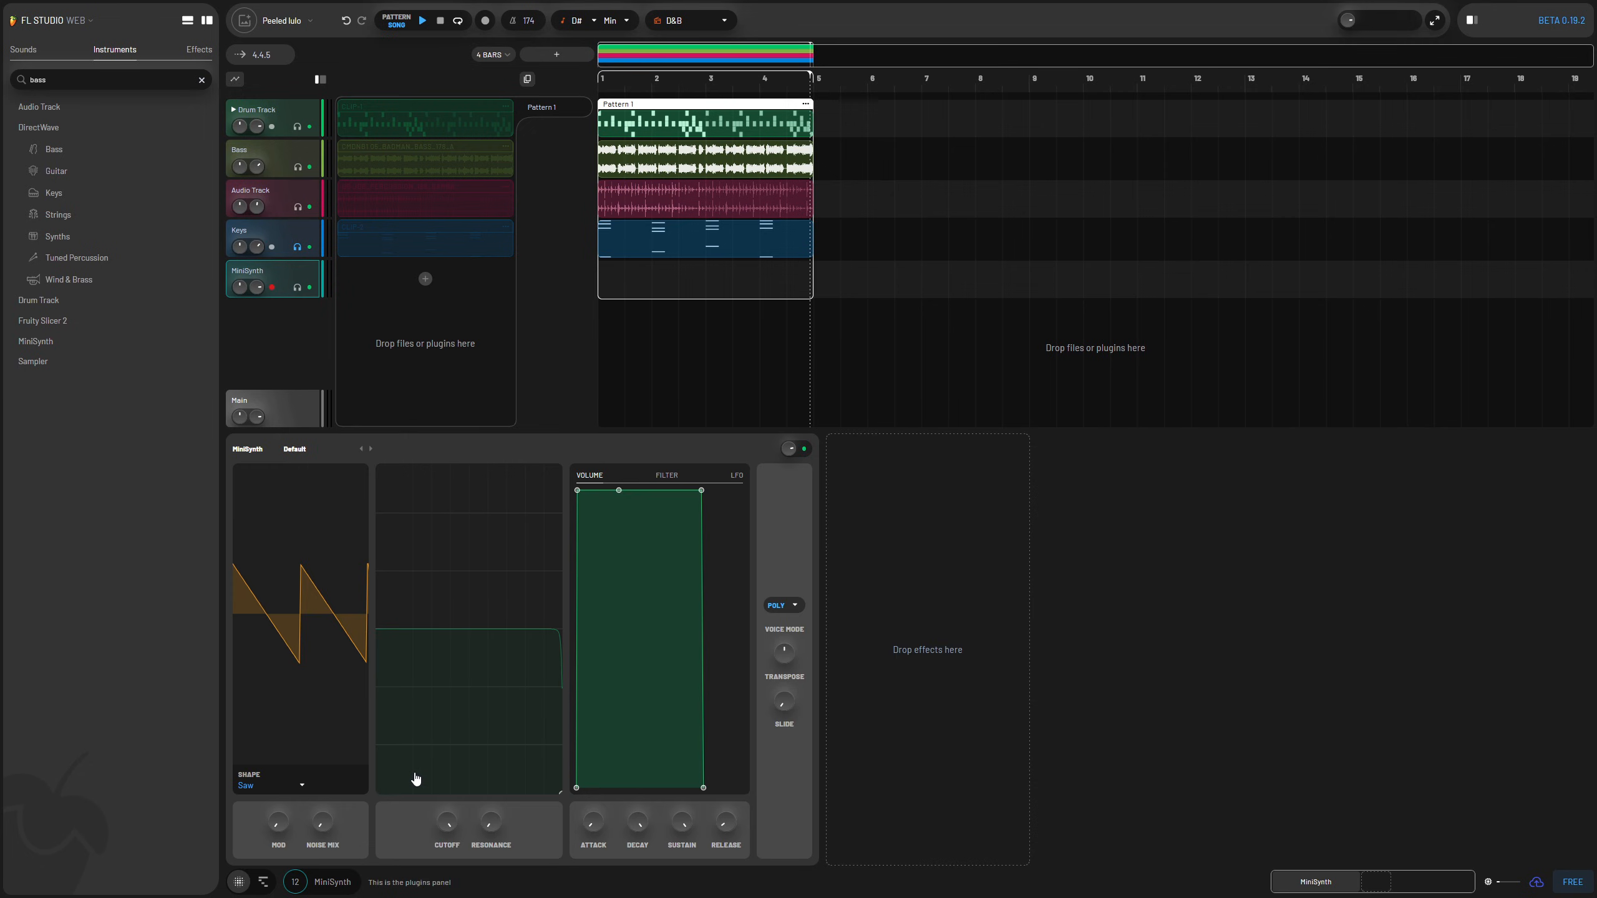
Step: Try the Pulse and Bell oscillator shapes on the MiniSynth, finishing with the shape set to Spread 5th
left_click(281, 780)
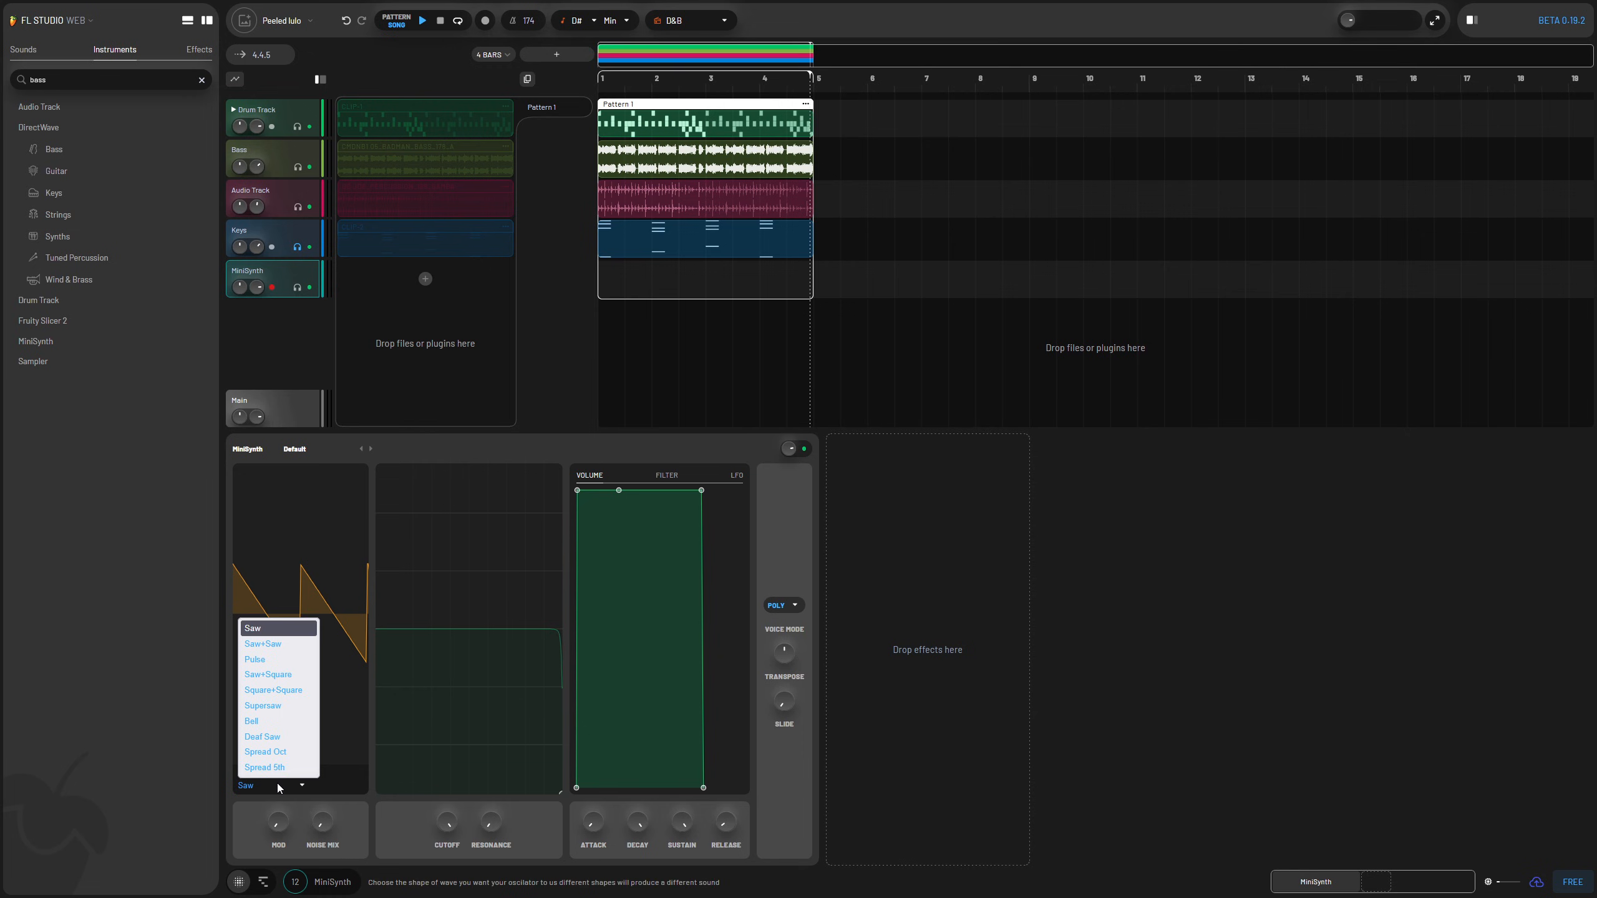
left_click(278, 669)
left_click(283, 774)
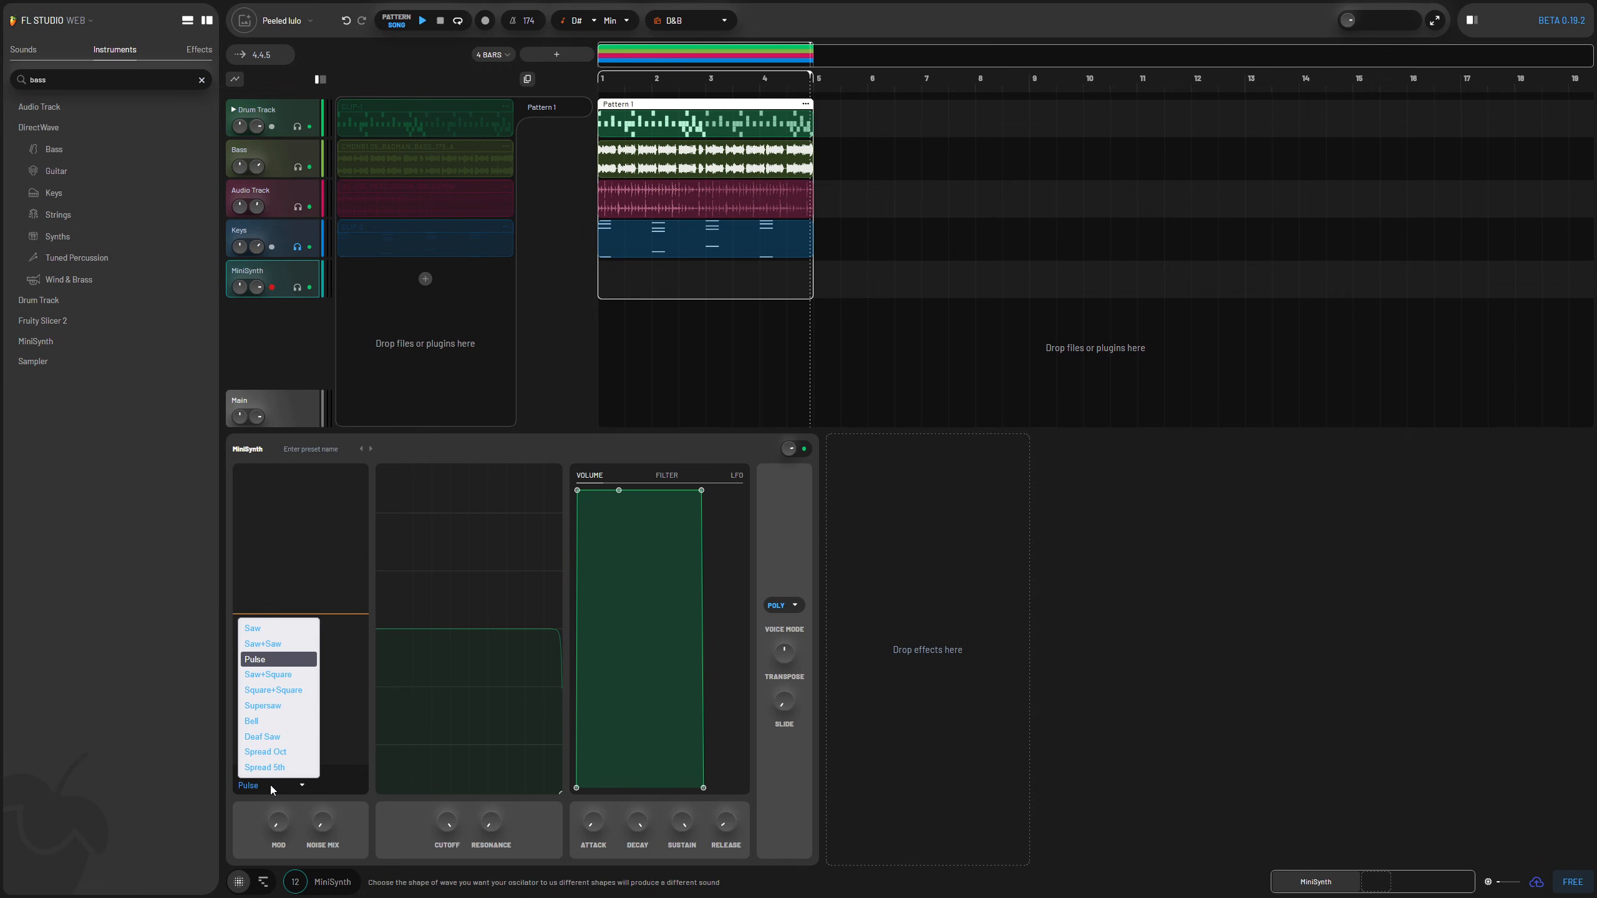
left_click(271, 746)
left_click(275, 788)
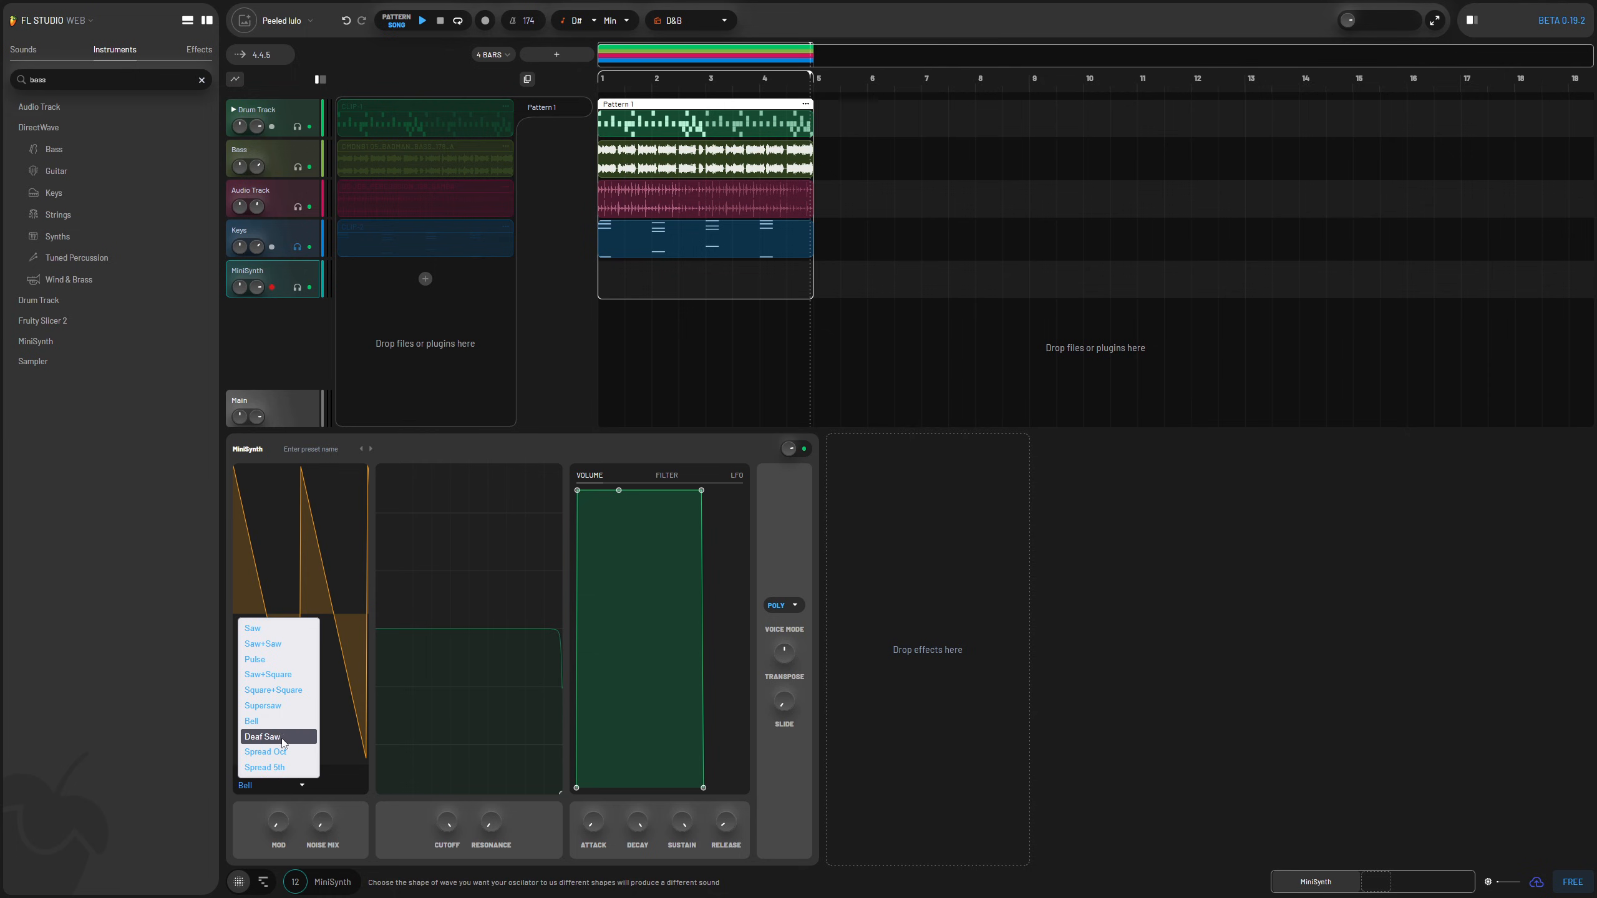
left_click(297, 764)
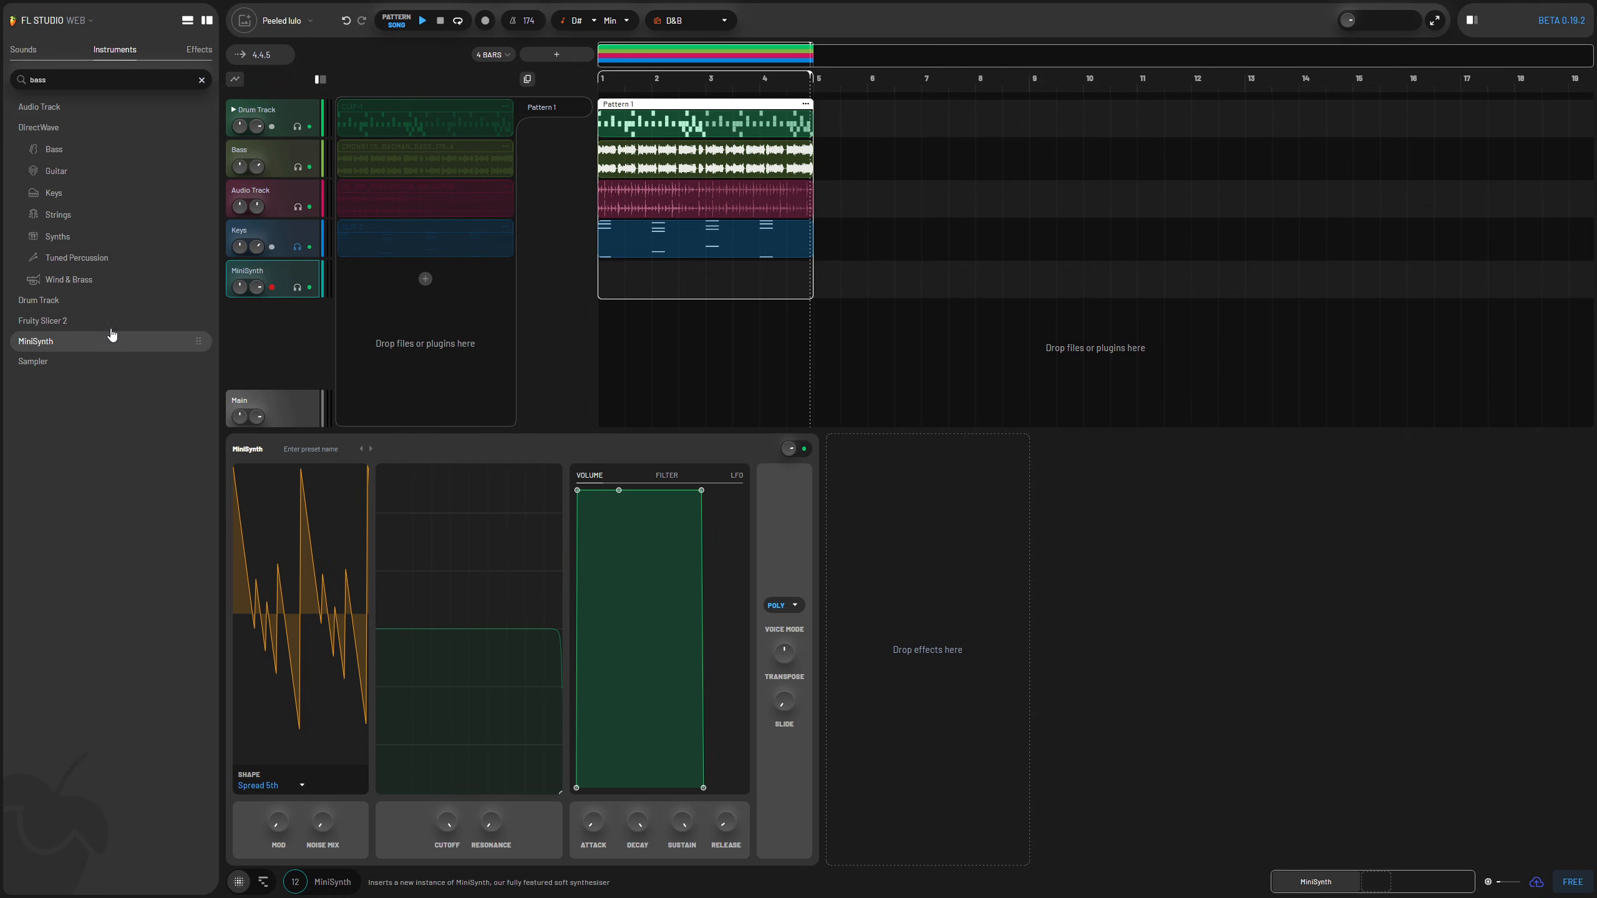
Step: Add a Sampler instrument track below the MiniSynth track, switch between the two tracks and leave MiniSynth selected
left_click(36, 365)
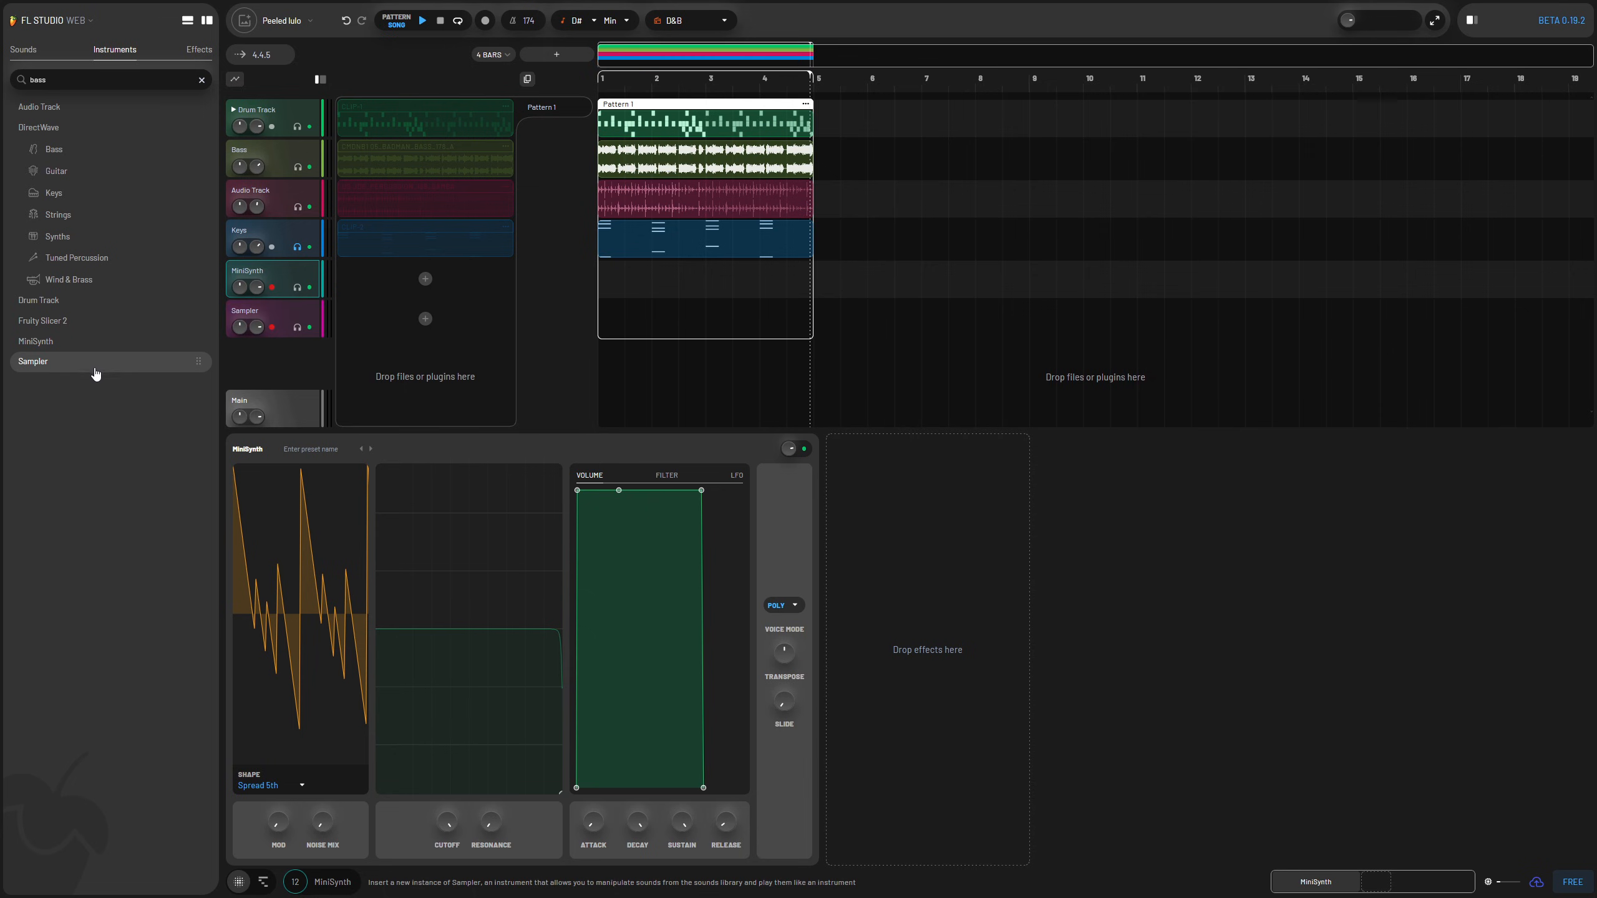
left_click(272, 308)
left_click(275, 271)
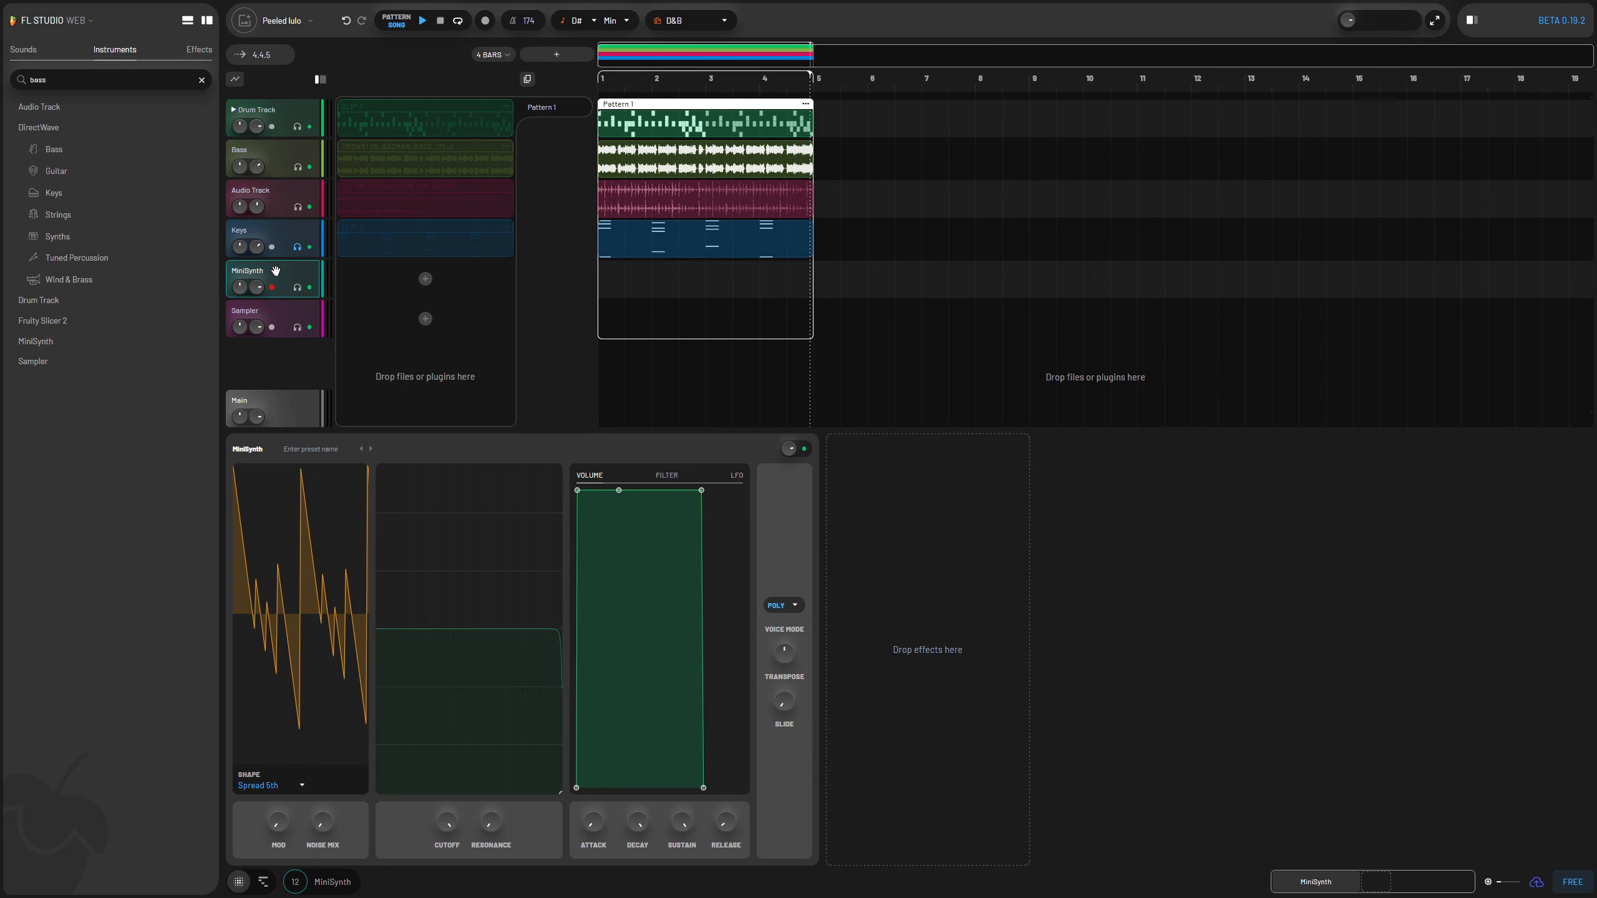
left_click(279, 309)
left_click(283, 274)
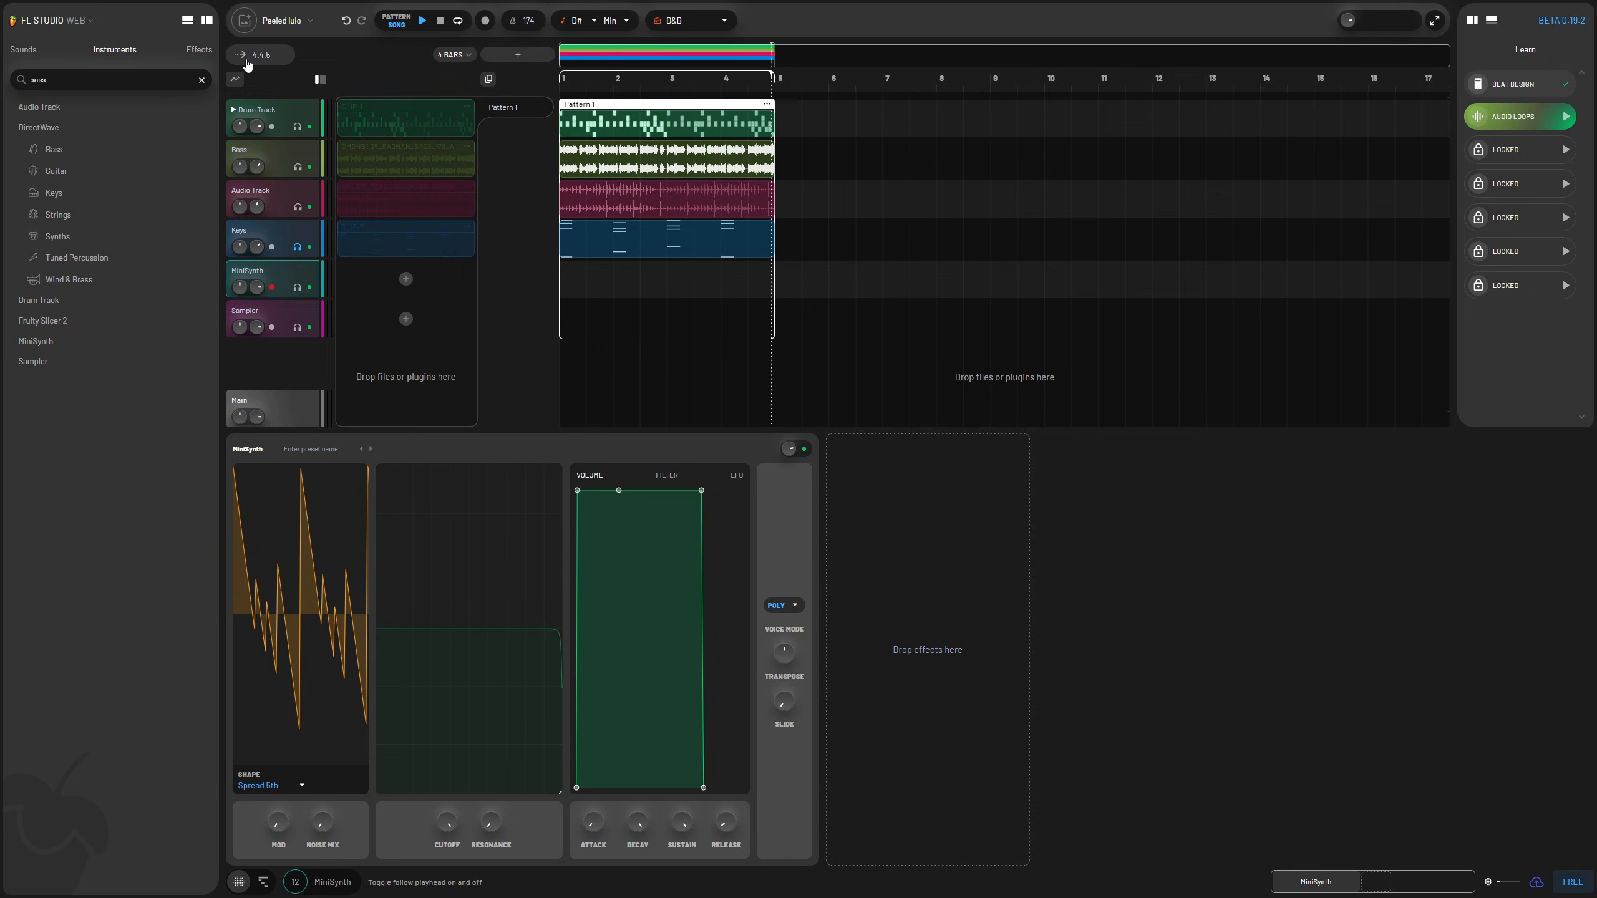
left_click(164, 57)
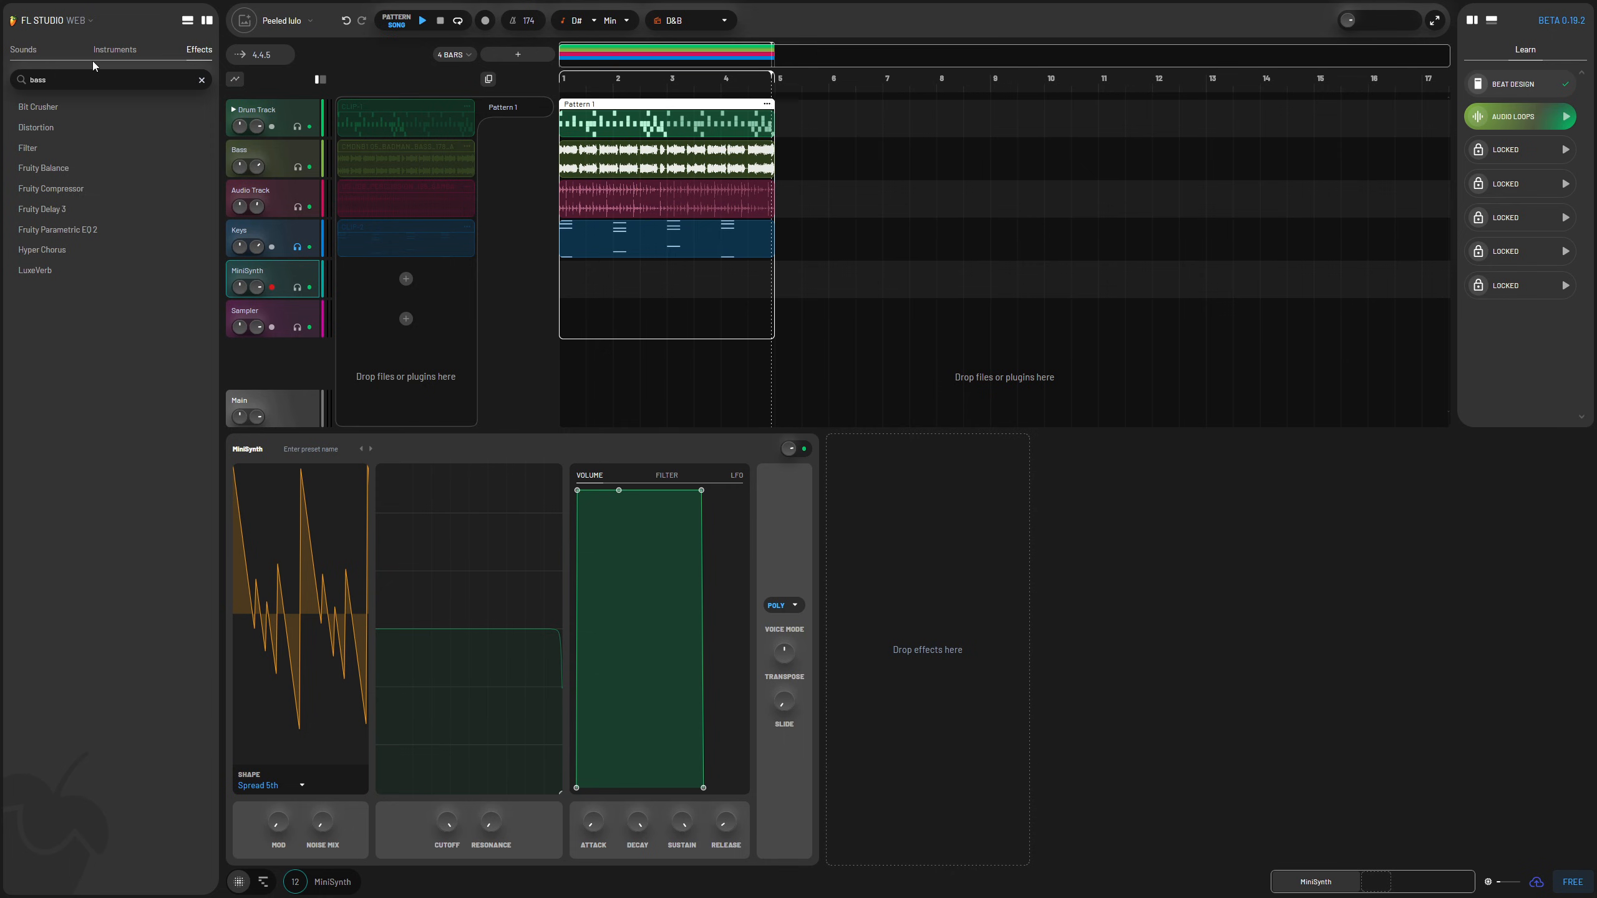
left_click(114, 52)
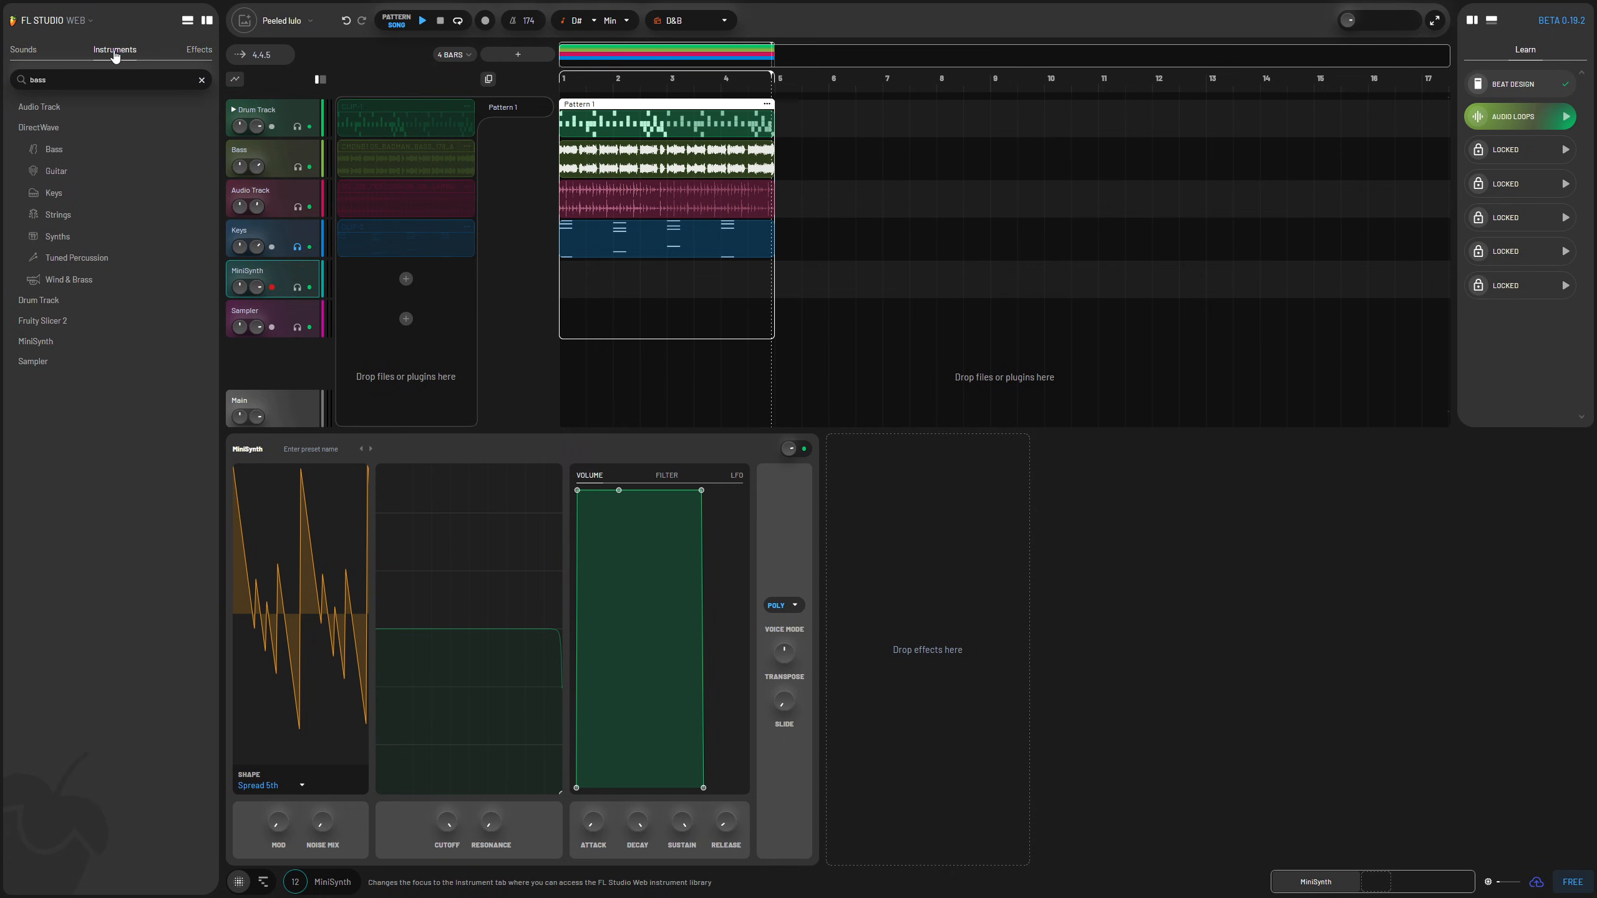